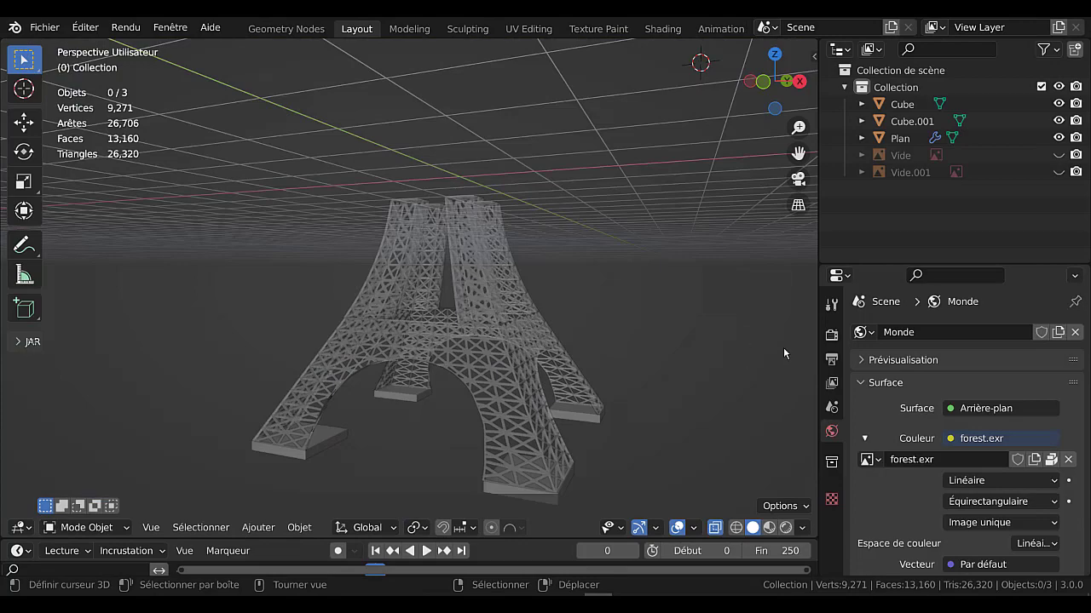
Widen the 3D viewport and place the 3D cursor midway between the tower's four legs in top view
left_click_drag(819, 294, 912, 298)
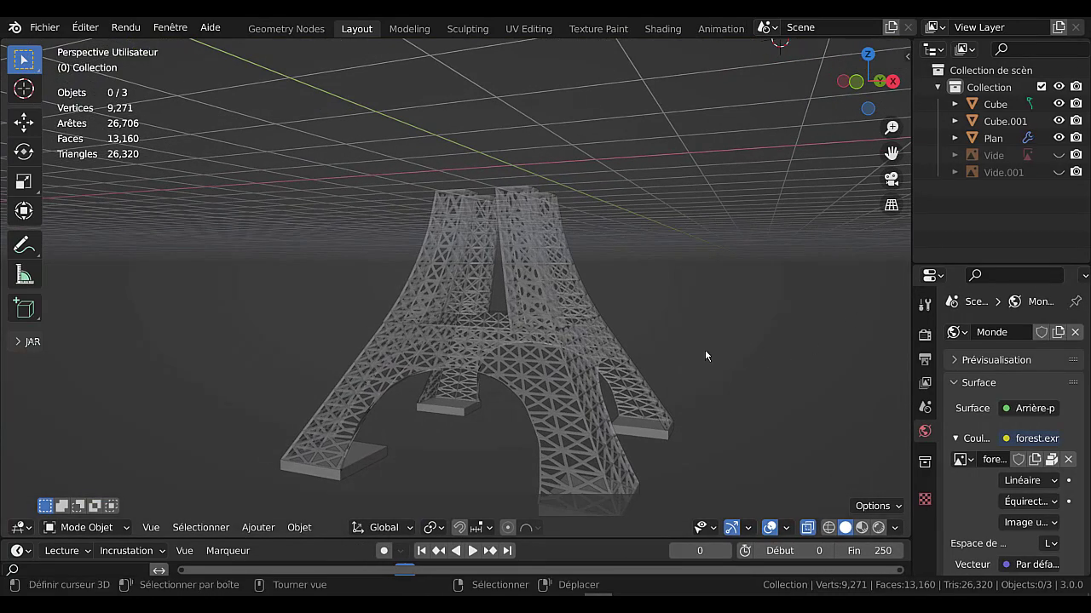
middle_click_drag(705, 355, 708, 425)
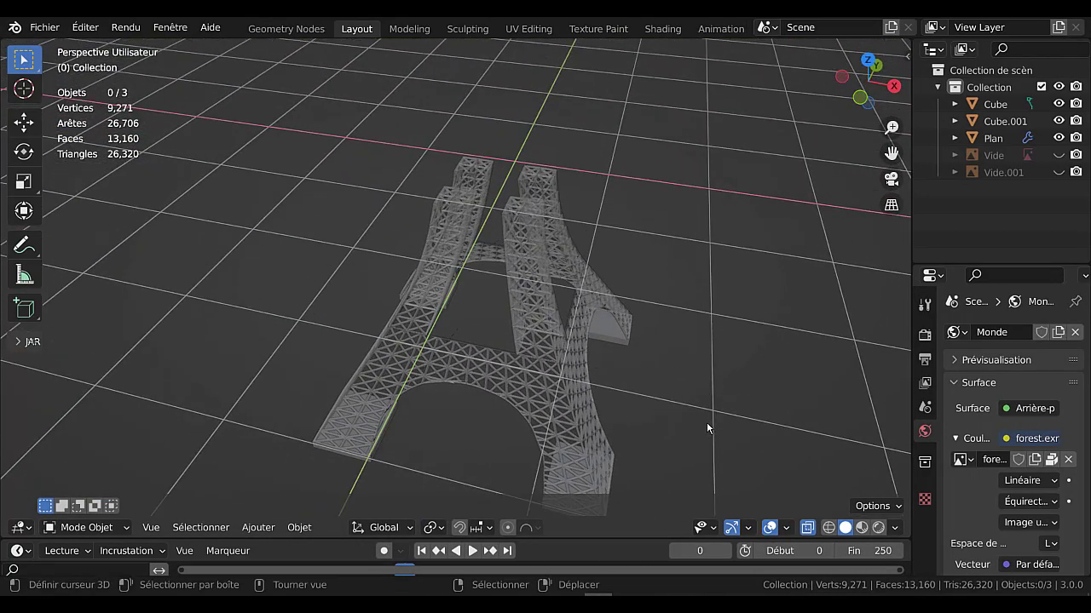
key("KP_7")
scroll(706, 422, "up", 3)
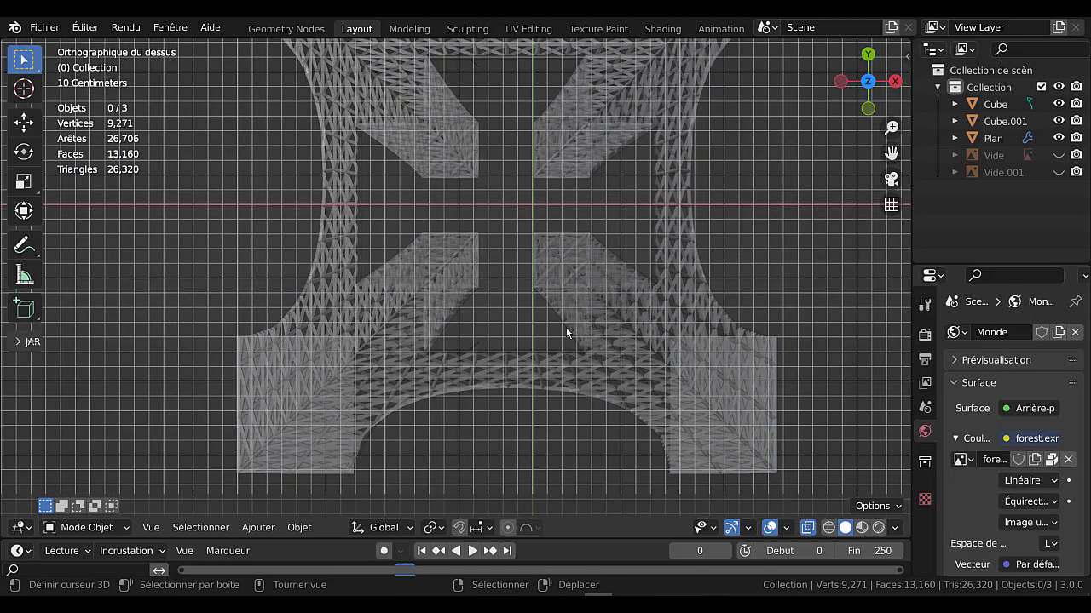
scroll(567, 332, "down", 3)
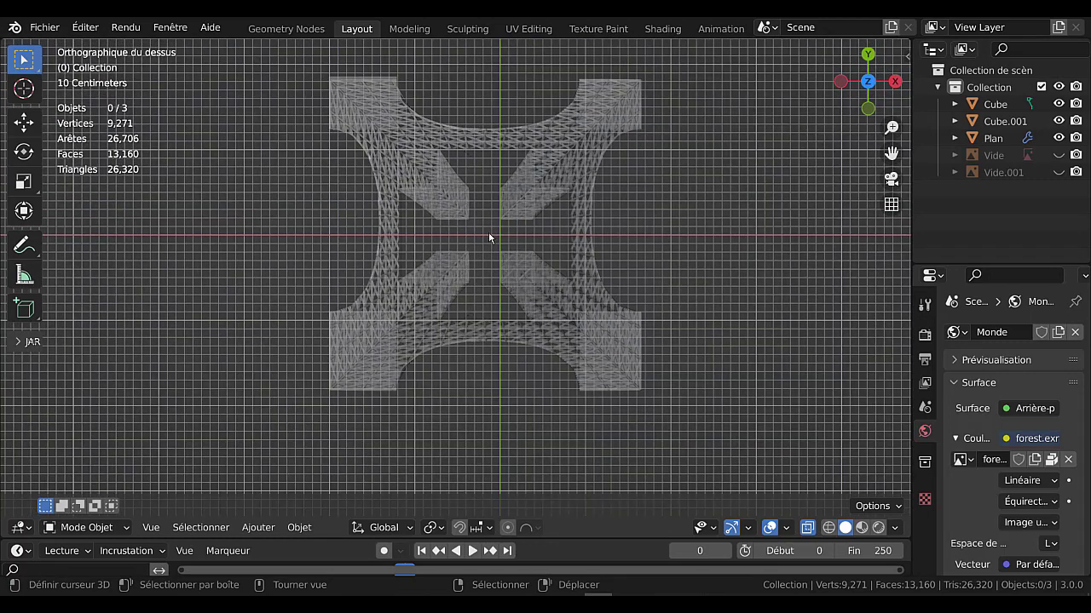
left_click(489, 235)
scroll(499, 224, "up", 2)
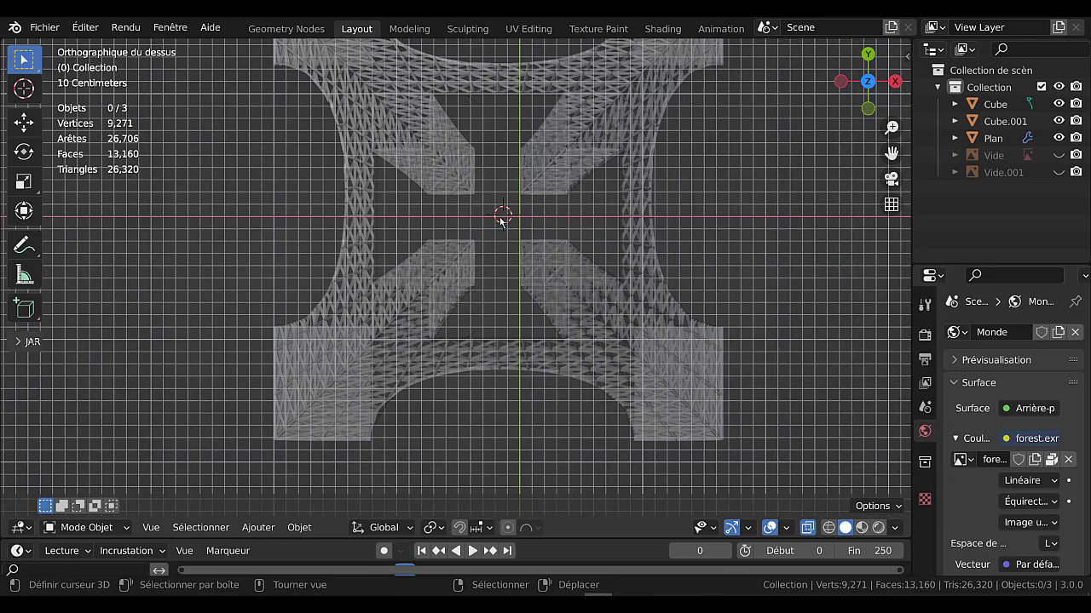
right_click(499, 218, "shift")
Add a 2 m plane mesh at the 3D cursor
left_click(259, 527)
mouse_move(263, 507)
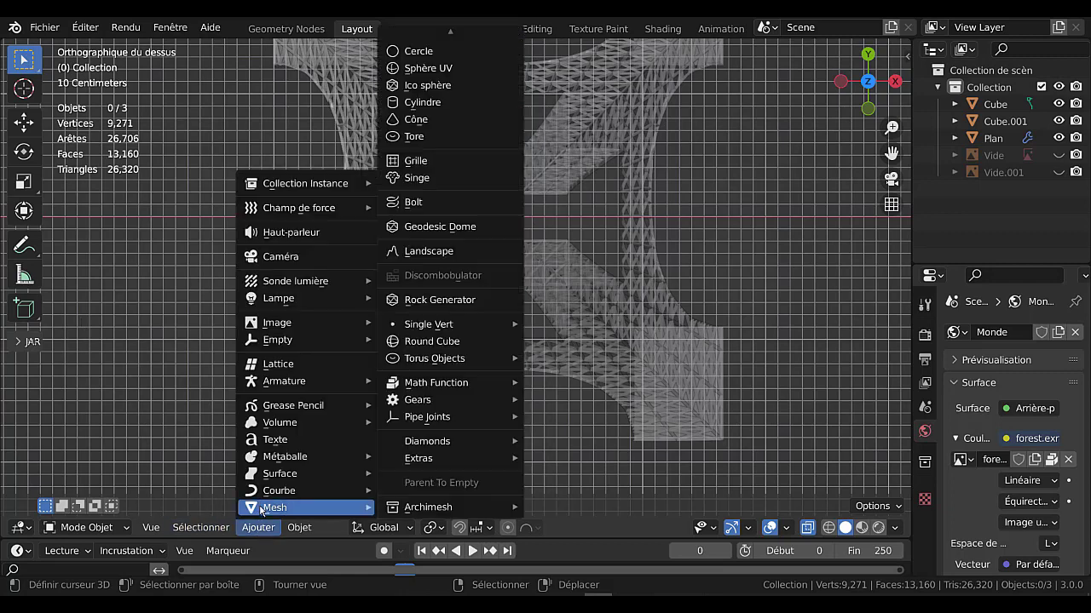
mouse_move(409, 33)
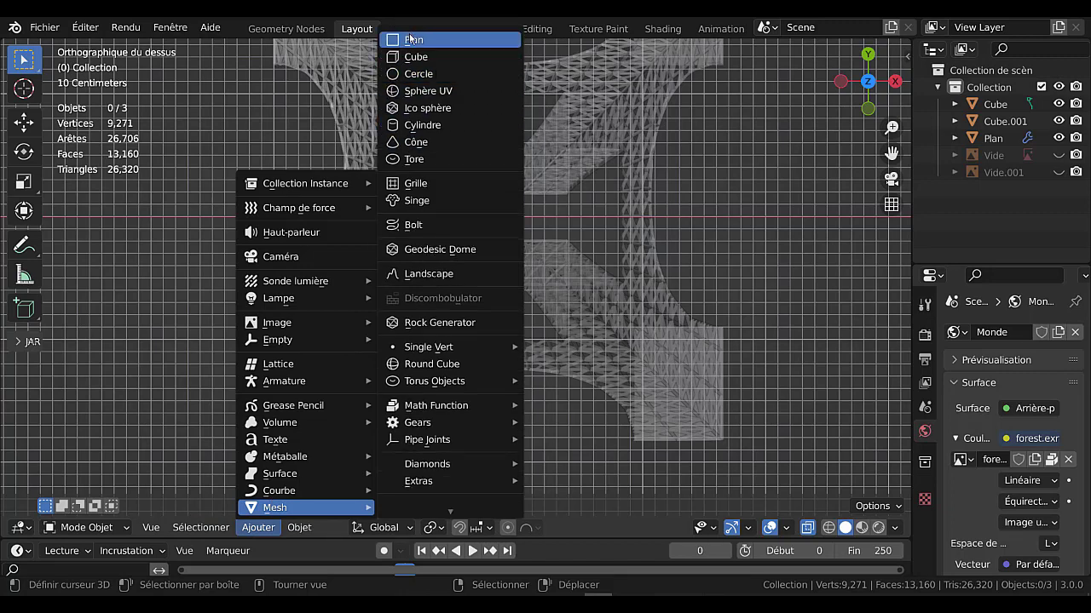
left_click(411, 39)
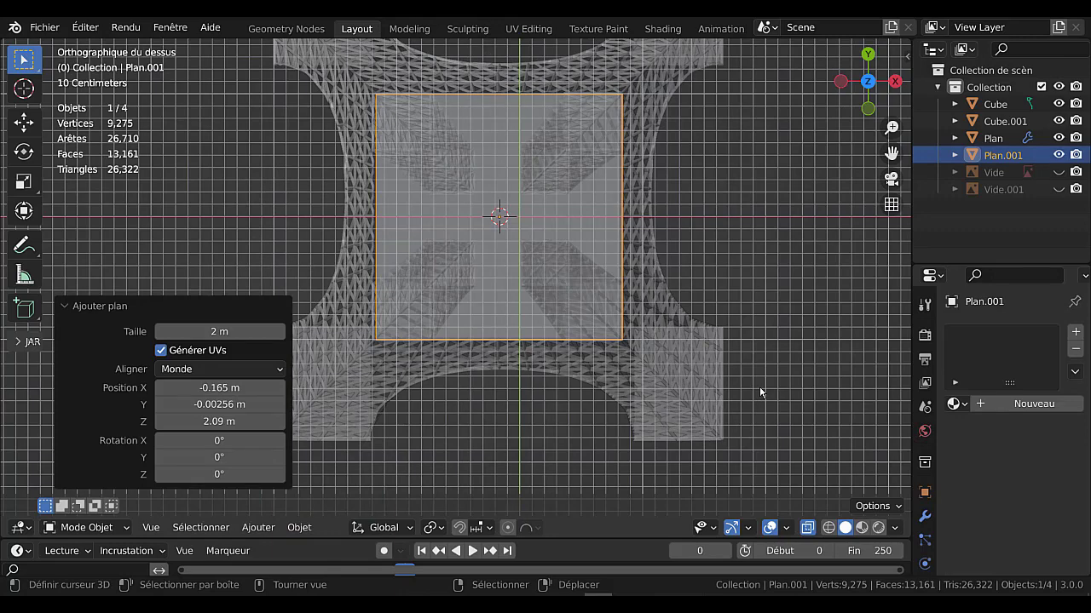
Lower the plane about 2.36 m along Z in front view to just above the tops of the tower legs
key("KP_1")
scroll(717, 228, "down", 2)
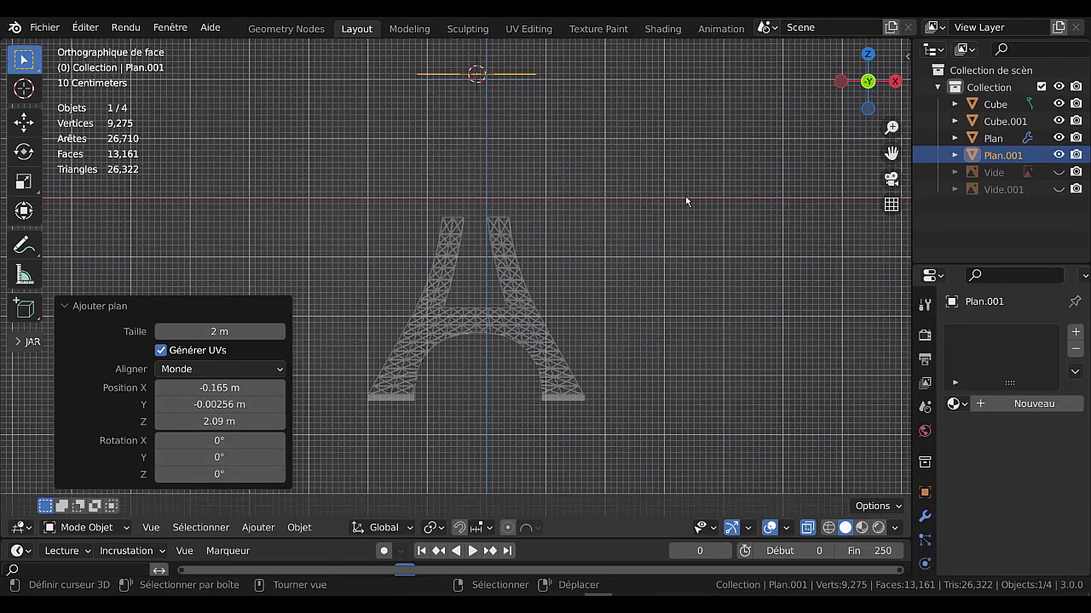
key("g")
key("z")
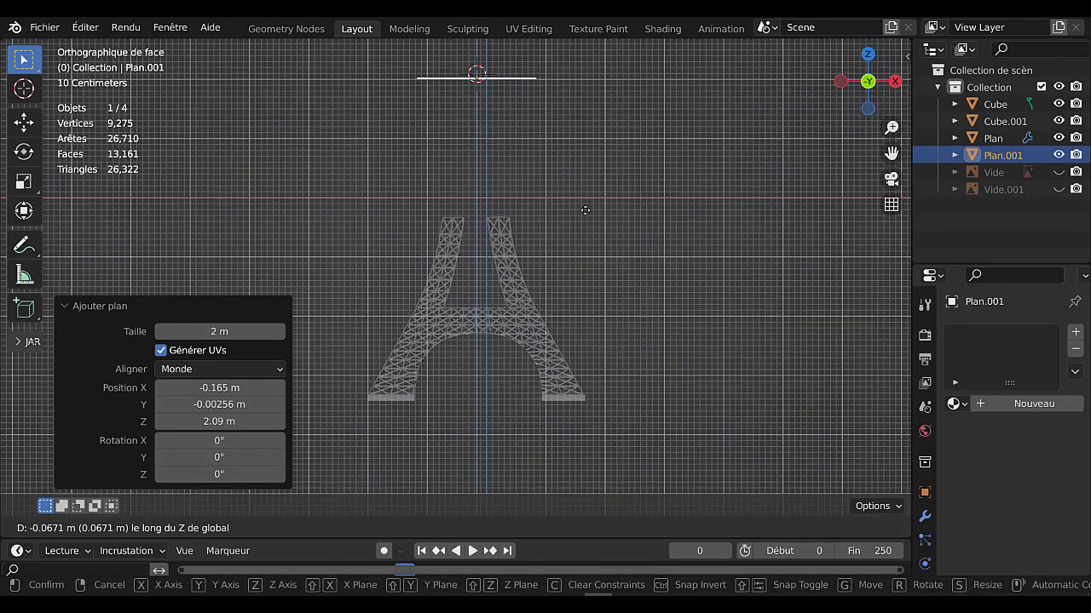
left_click(591, 309)
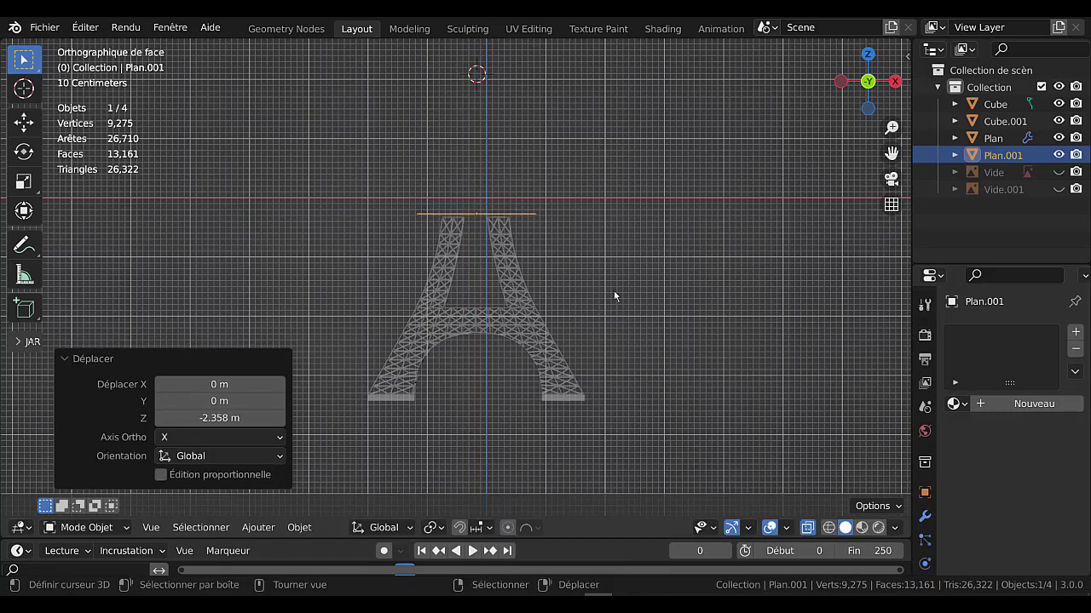
Lower the plane by about another 0.041 m along Z so it nearly touches the leg tops
scroll(590, 314, "up", 4)
scroll(587, 314, "up", 5)
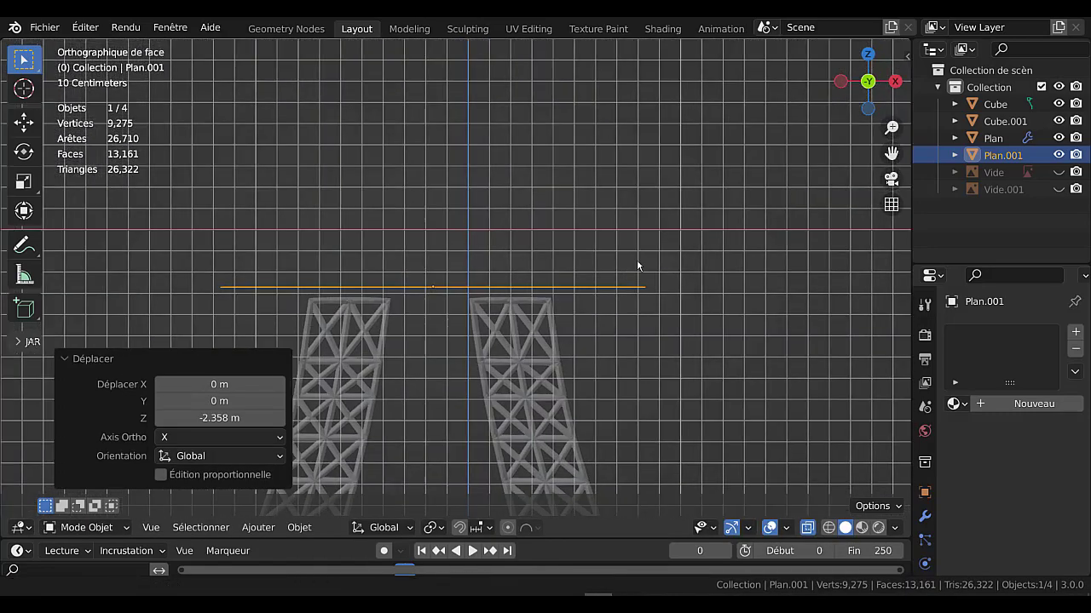
key("g")
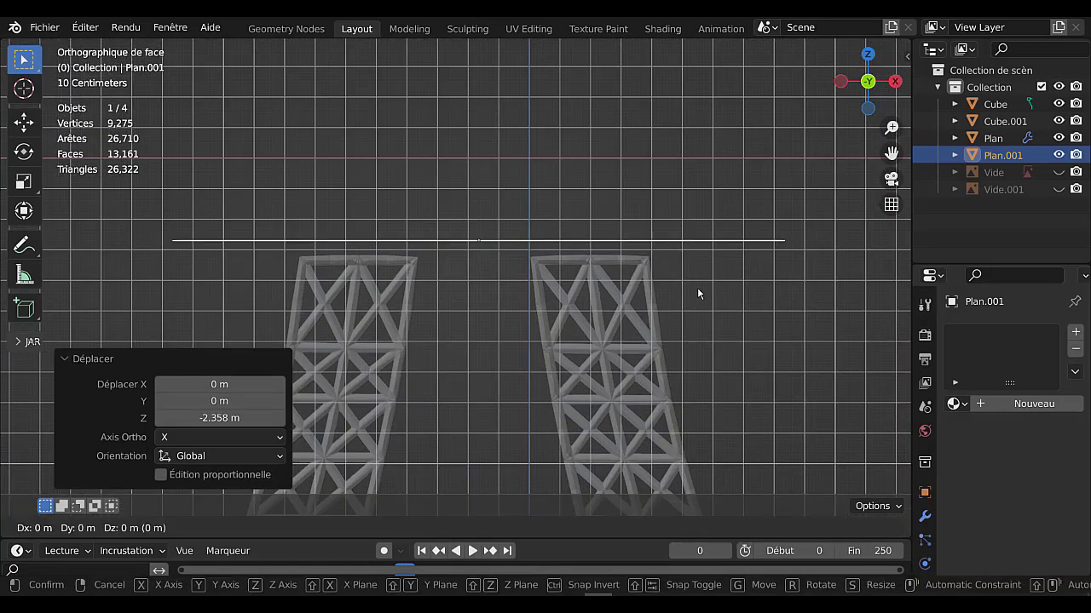
key("z")
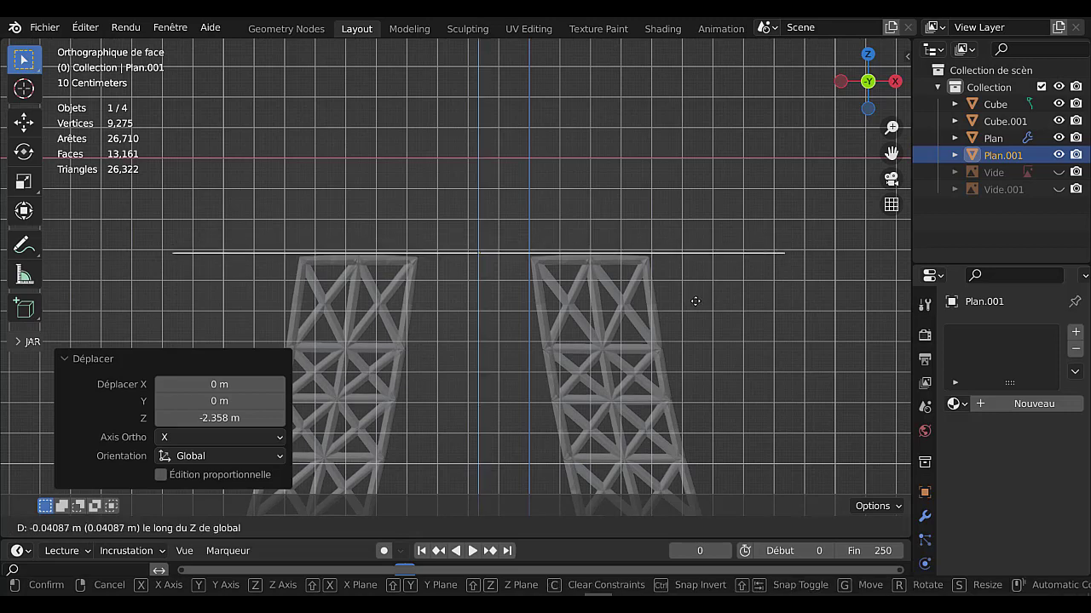
left_click(696, 303)
Fit the plane to the legs' outer width in front view, scaling by about 0.578 and 0.981 with a -0.014 m shift along X
key("s")
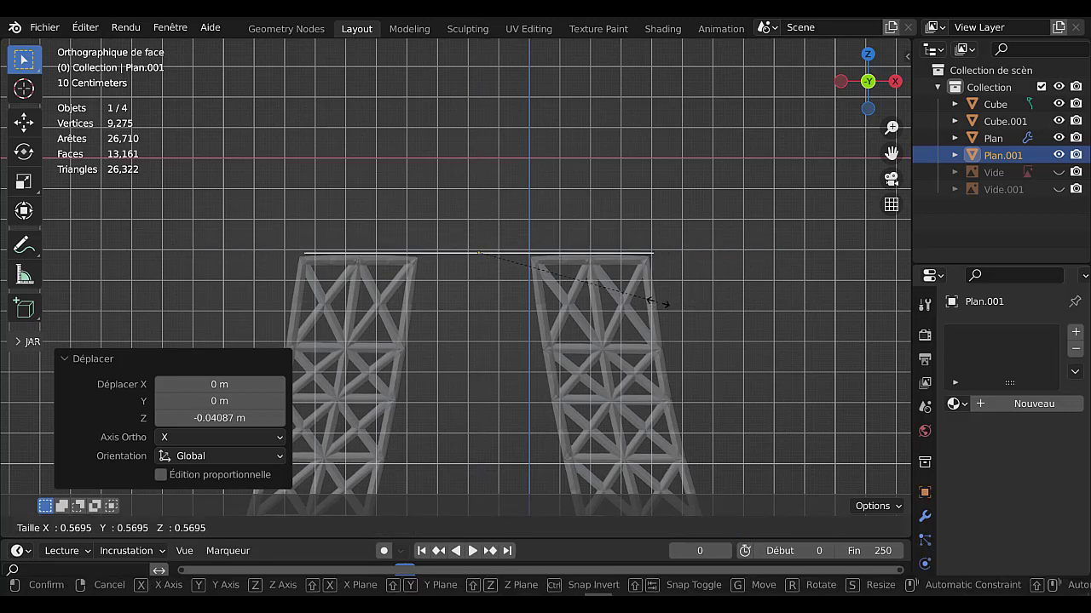
left_click(665, 308)
key("g")
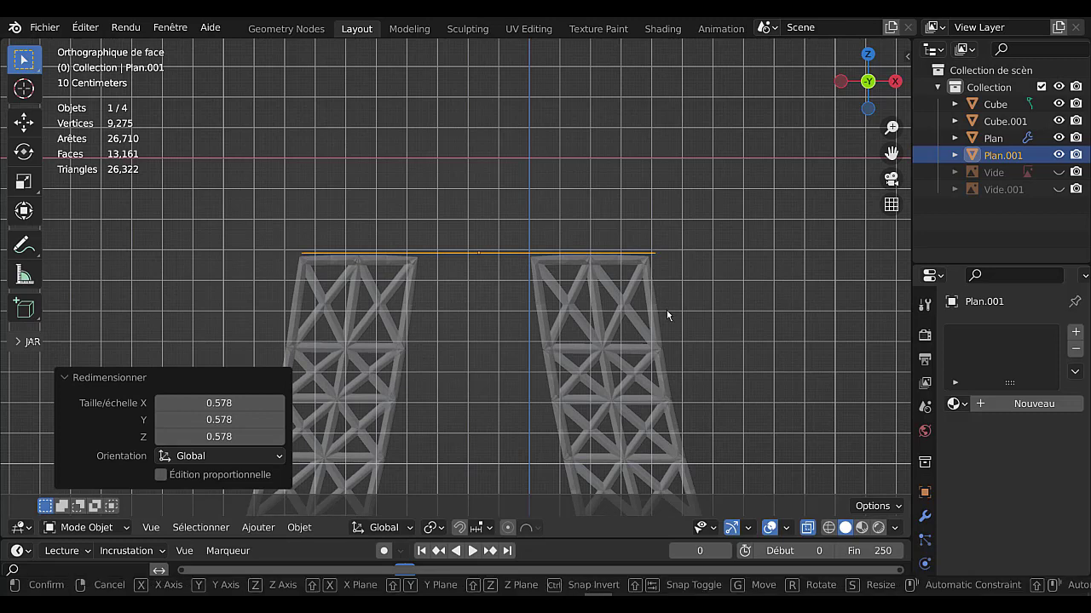
key("x")
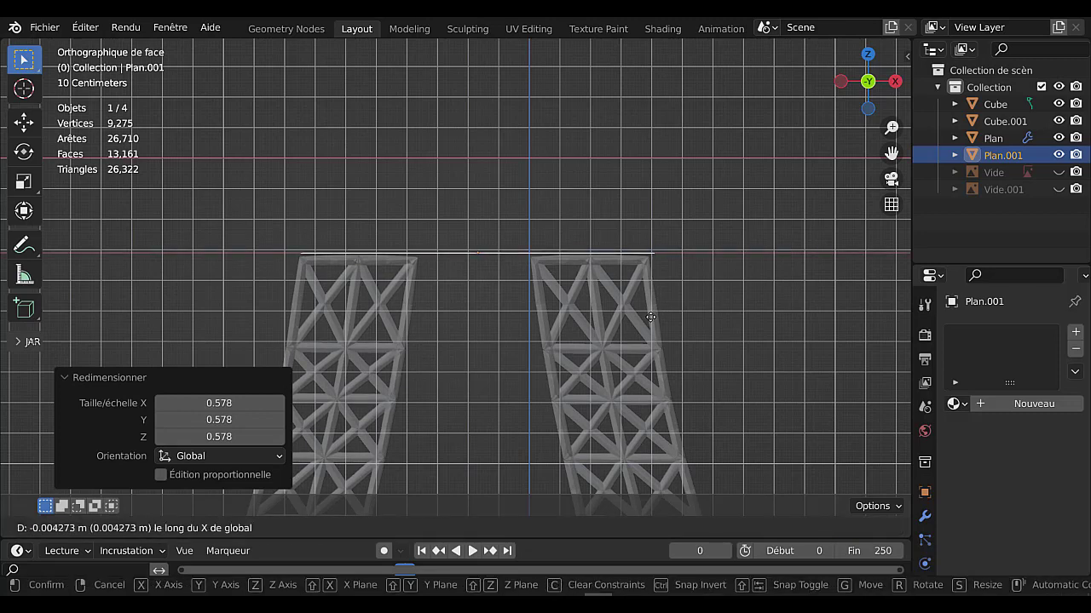
left_click(627, 323)
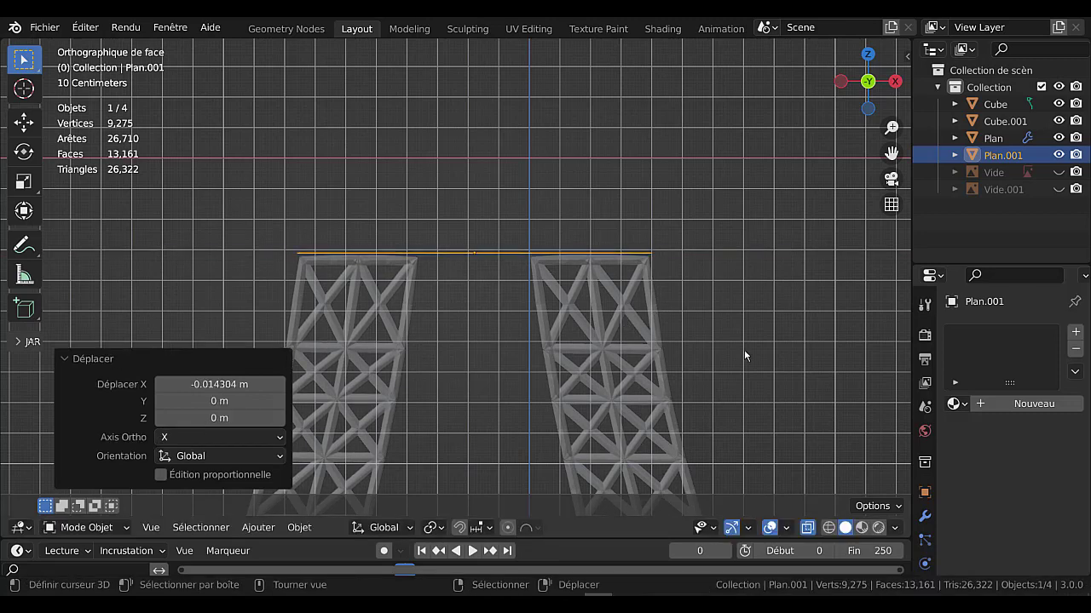
key("s")
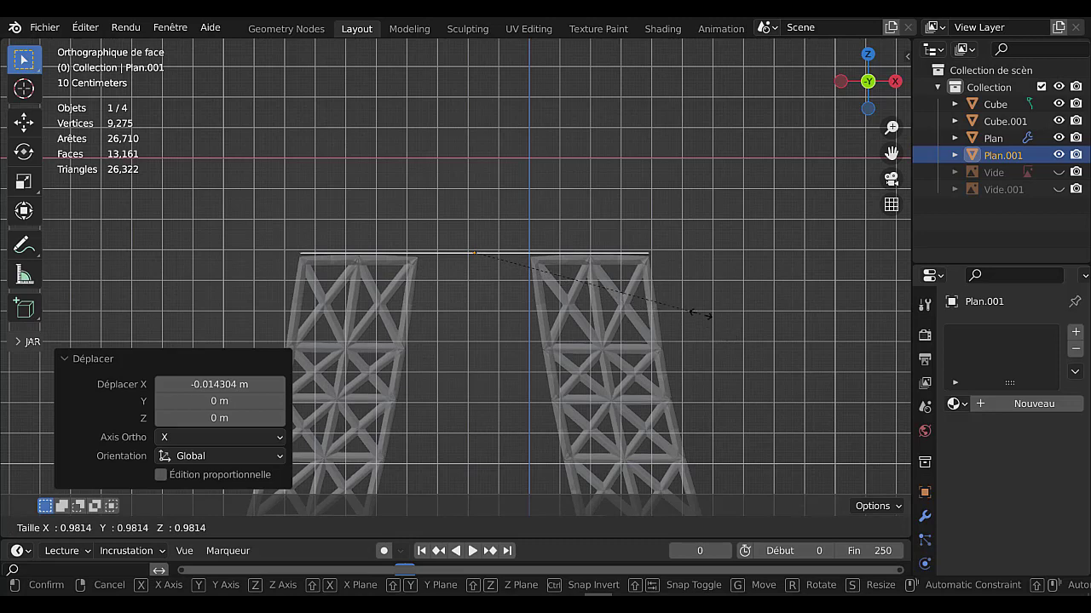
left_click(701, 314)
Turn off X-ray display and scale the plane along Y by about 0.969 to match the legs' outer edges
middle_click_drag(677, 334, 553, 307)
key("KP_3")
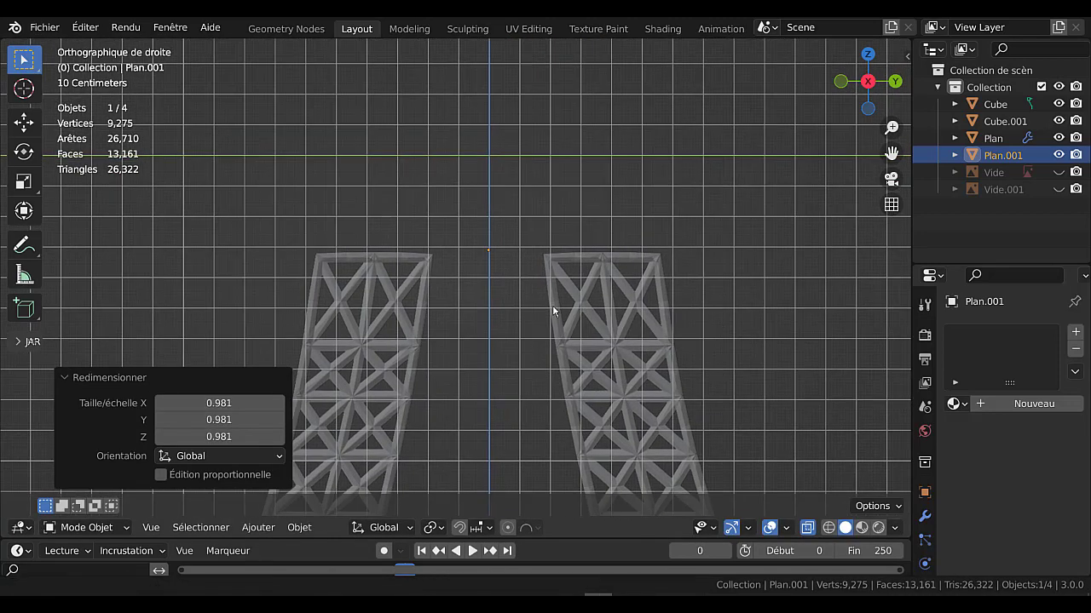
middle_click_drag(561, 354, 563, 382)
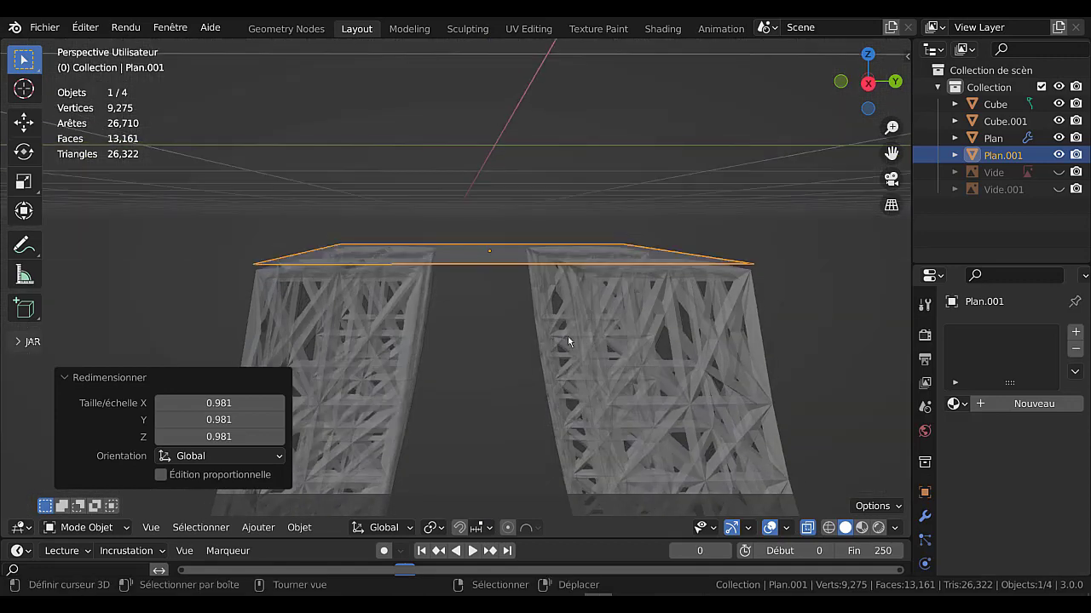
middle_click_drag(568, 341, 578, 380)
key("alt+z")
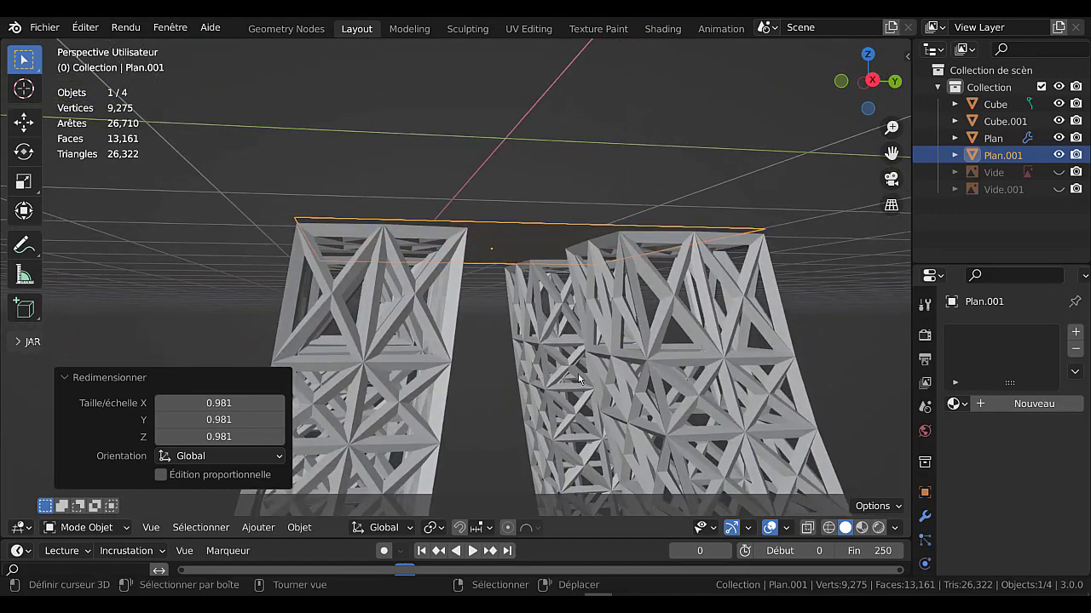
key("s")
key("y")
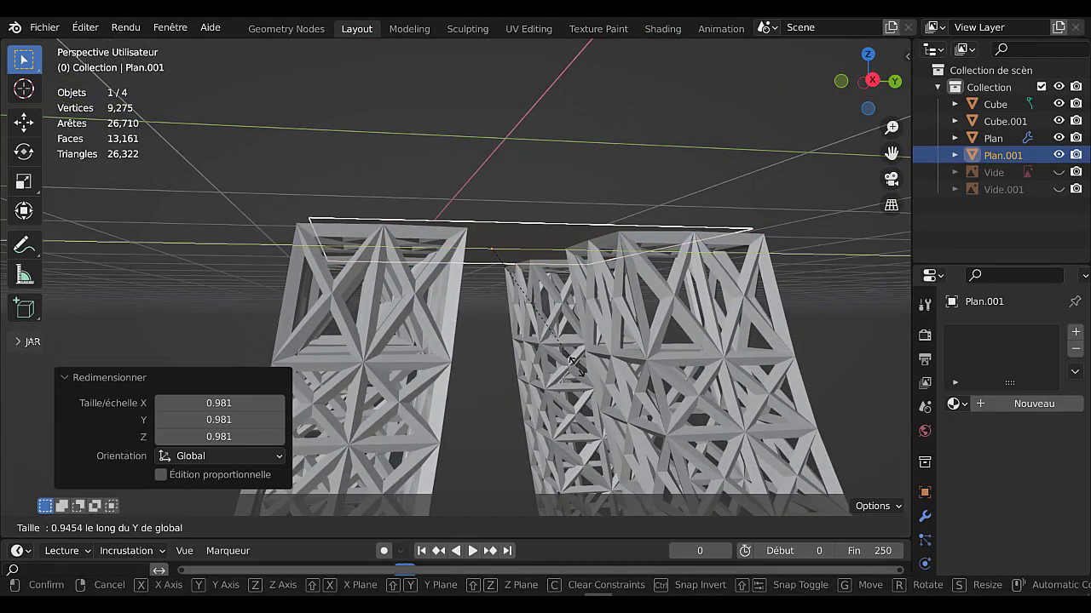
left_click(569, 349)
Lower the plane about 0.010 m along Z onto the leg tops
middle_click_drag(583, 376, 580, 350)
key("g")
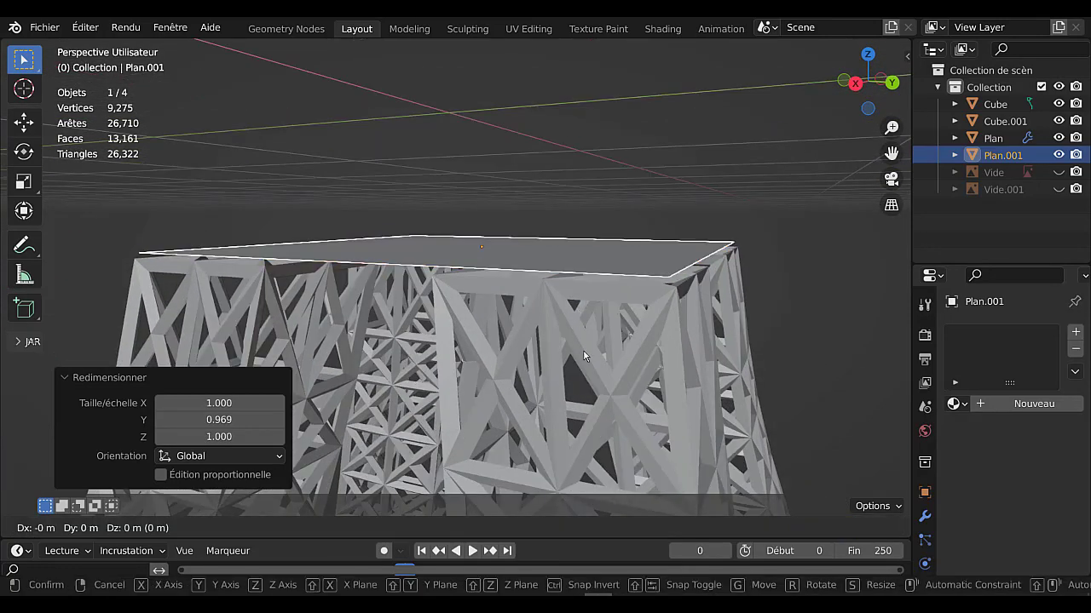
key("z")
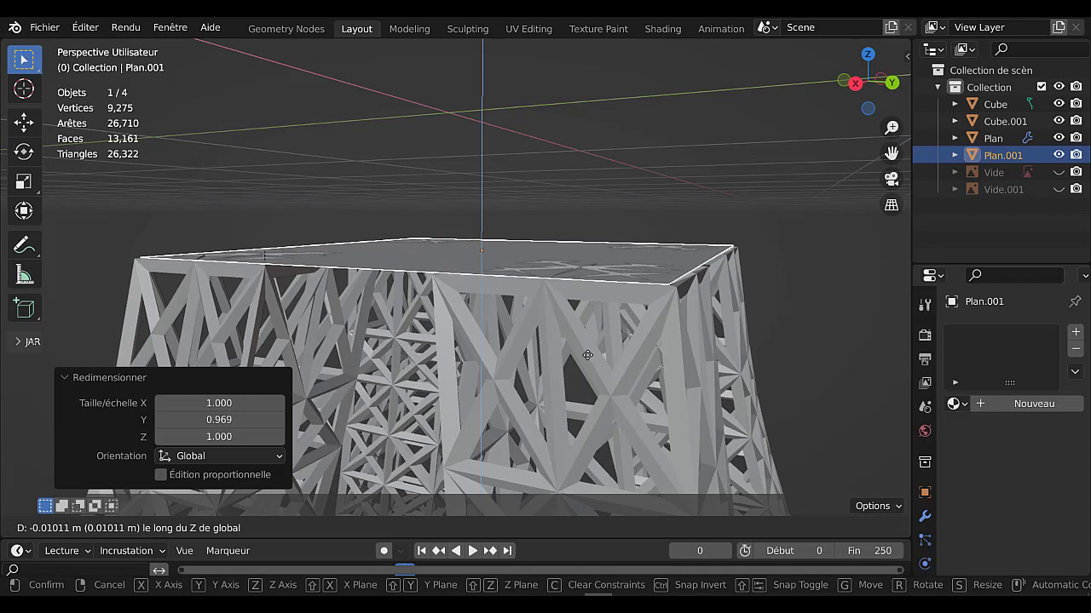
left_click(587, 355)
Scale the plane along Y by about 1.012 so its sides line up with the legs
middle_click_drag(587, 355, 656, 356)
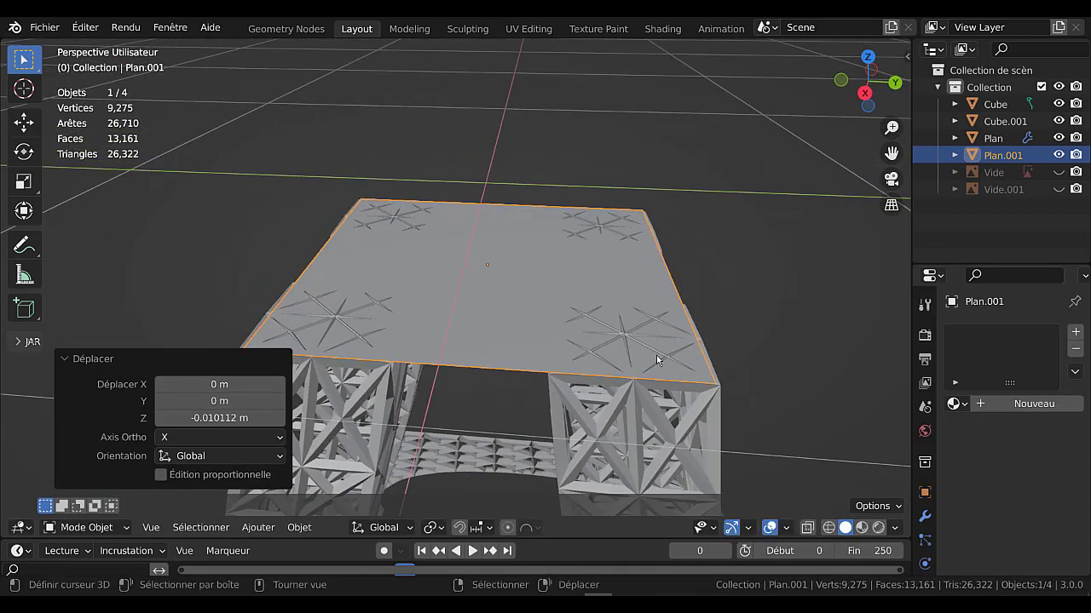
key("s")
key("y")
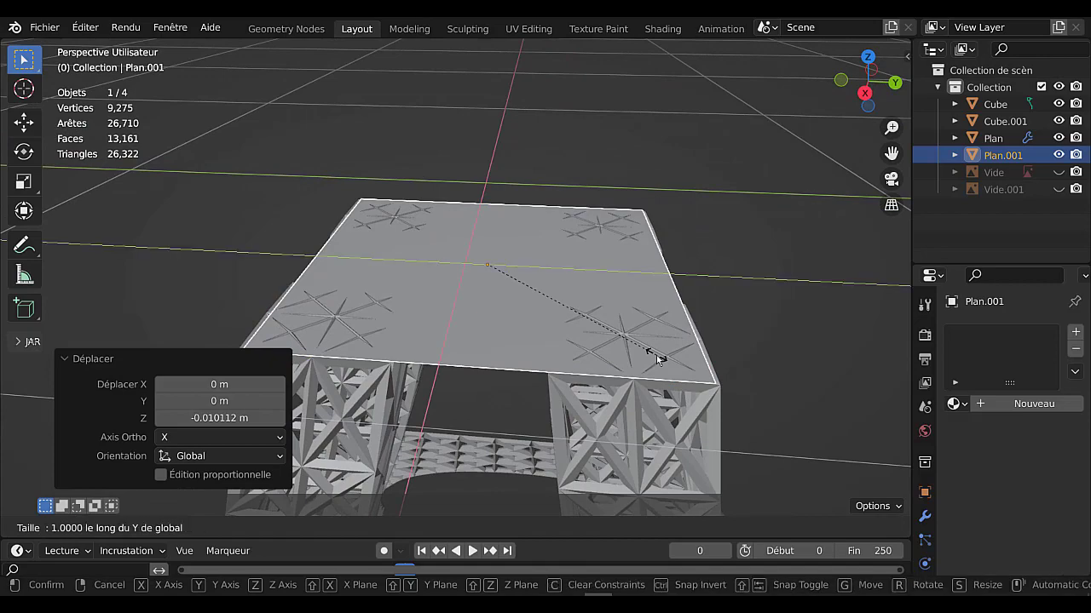
left_click(664, 349)
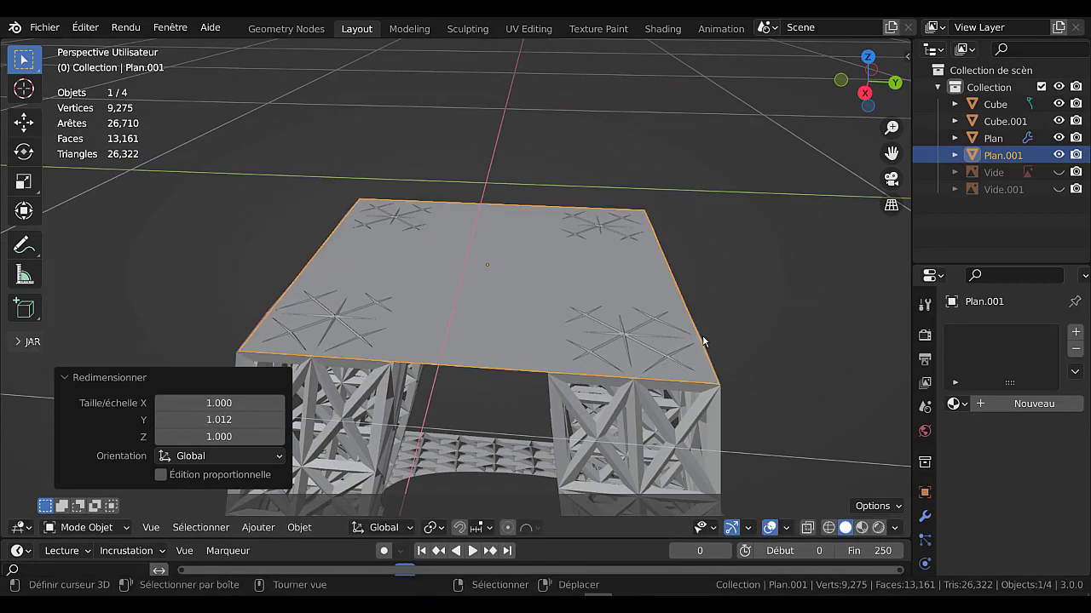
Raise the plane about 0.004 m along Z so it covers the lattice ends of the legs
middle_click_drag(703, 341, 432, 306)
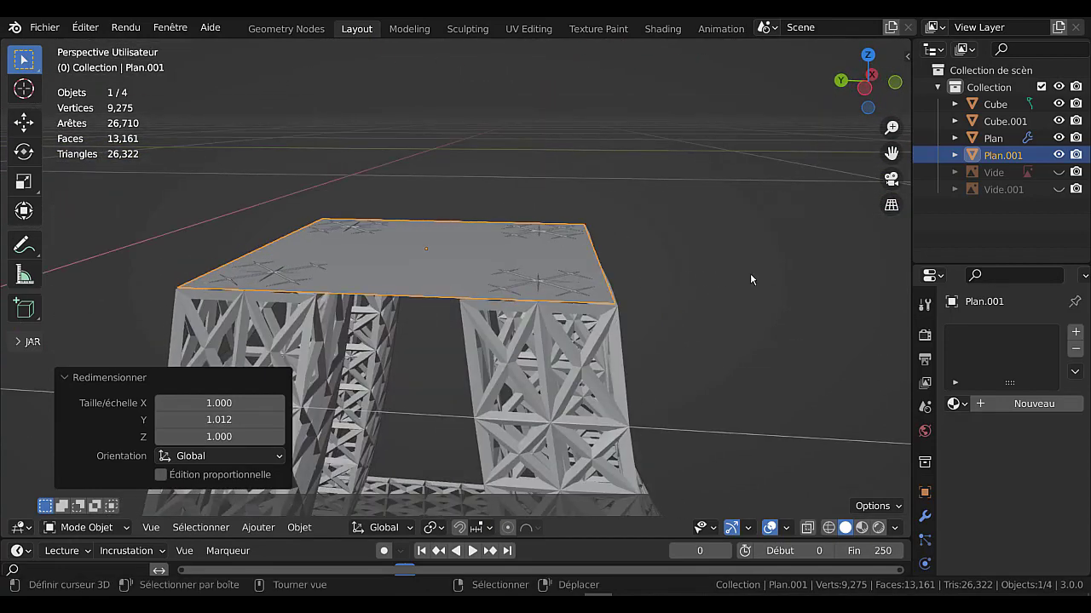
middle_click_drag(744, 270, 723, 331)
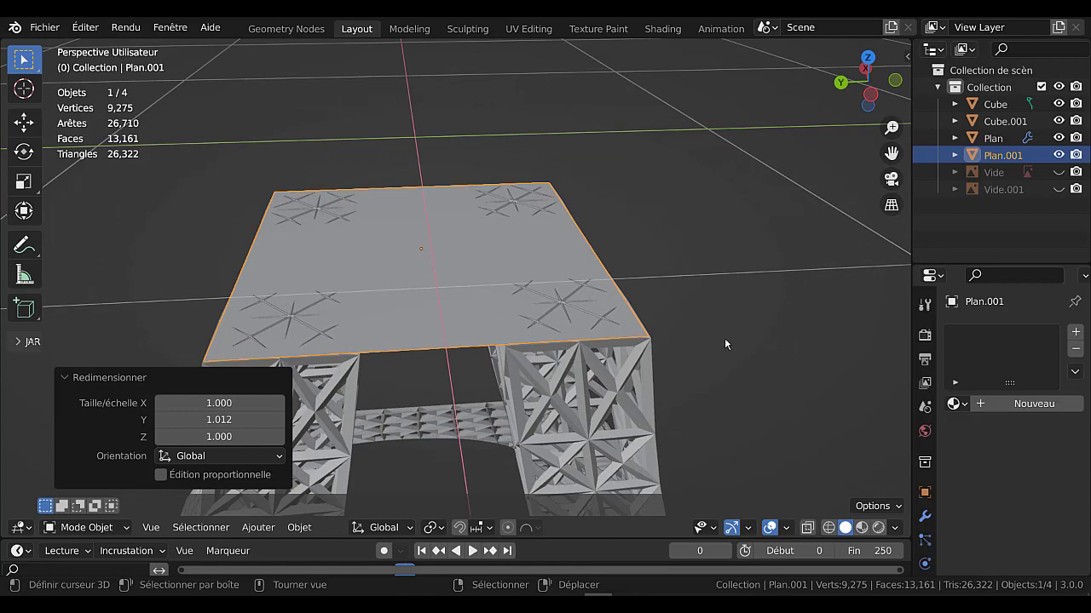
key("g")
key("z")
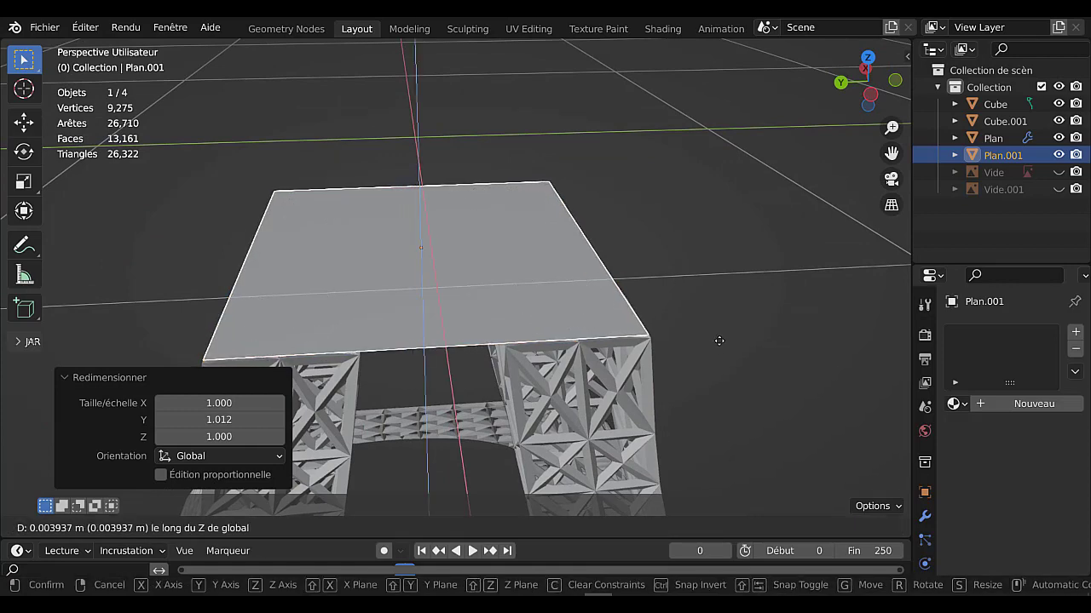
left_click(719, 341)
Apply all transformations (position, rotation and scale) to the plane in Object Mode
middle_click_drag(717, 281, 721, 262)
middle_click_drag(401, 311, 518, 341)
key("Tab")
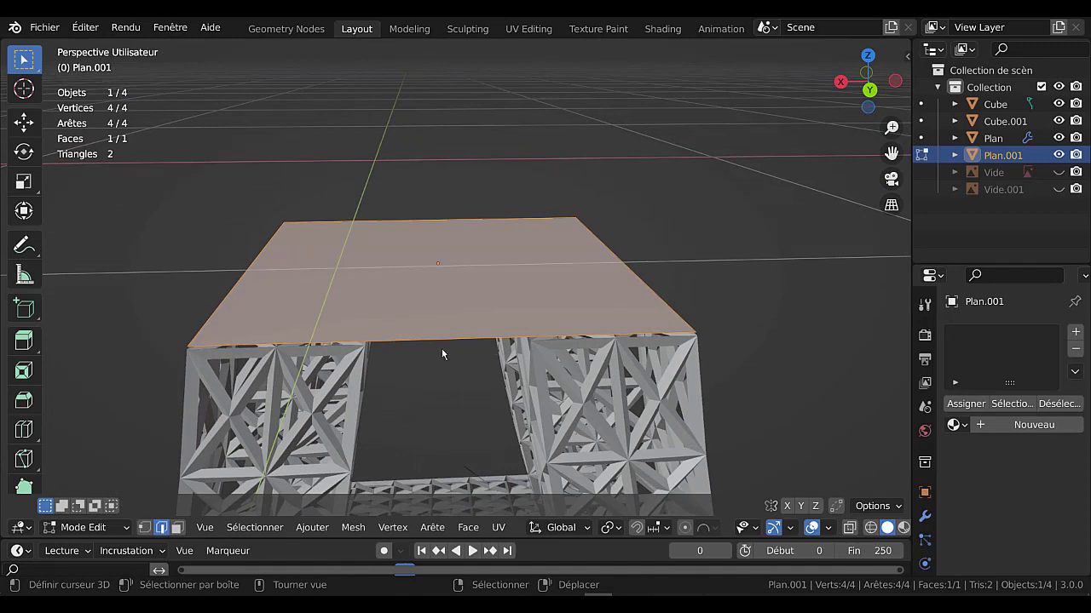
key("Tab")
middle_click_drag(457, 350, 430, 346)
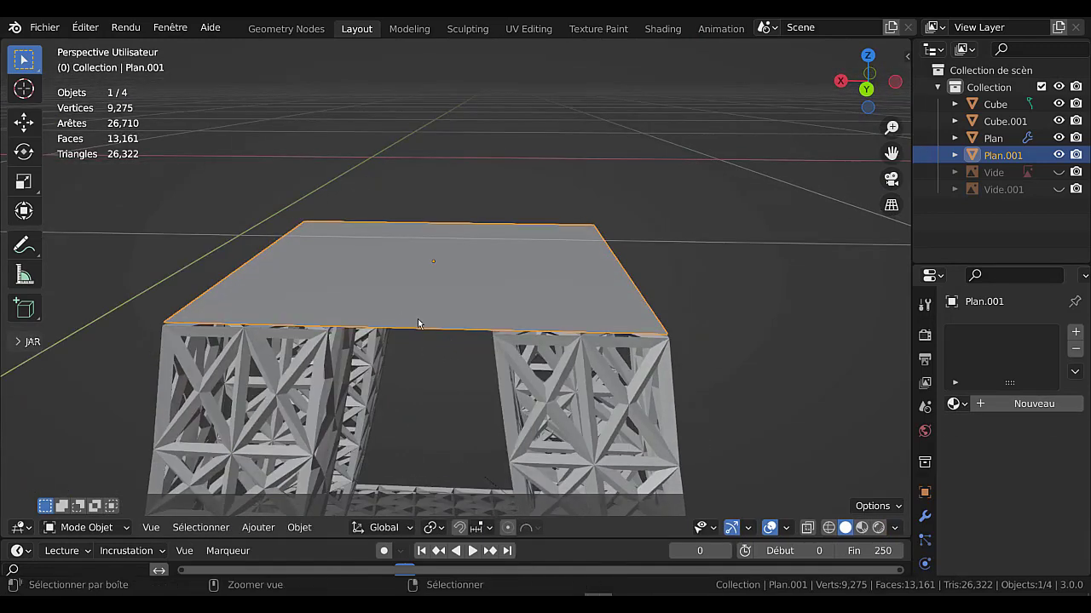
key("ctrl+a")
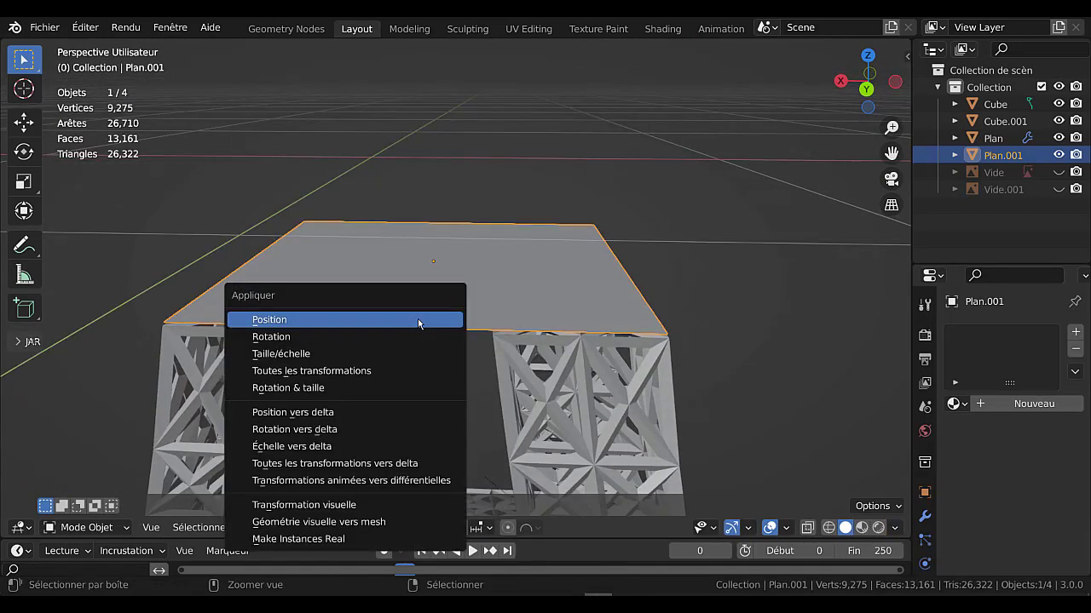
left_click(344, 372)
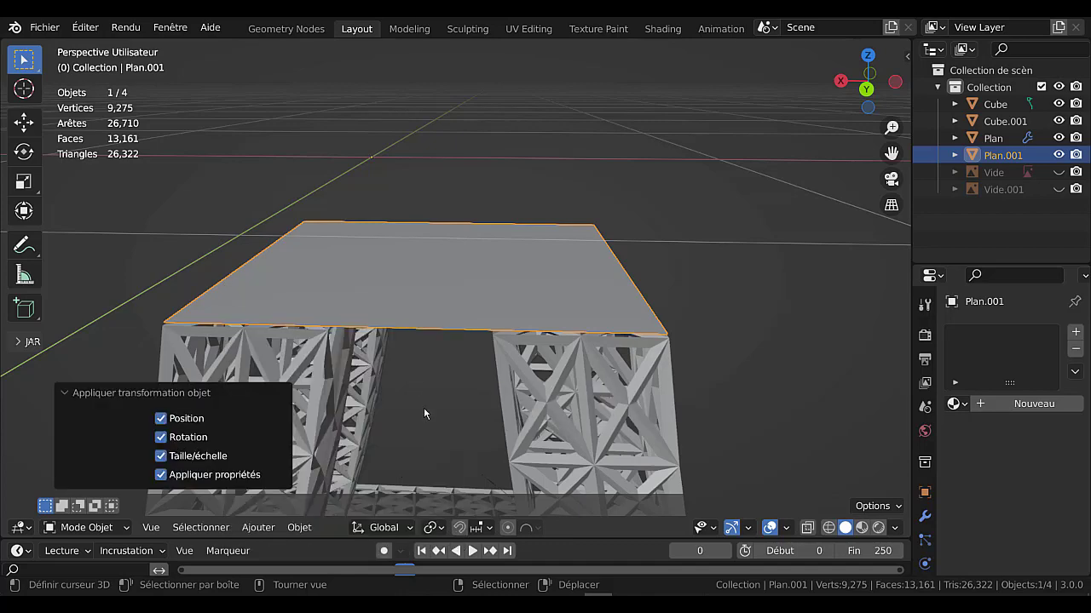
In Edit Mode, cut an edge loop along Y across the plane at factor 0.314, in line with one leg's inner edge
left_click(438, 310)
key("Tab")
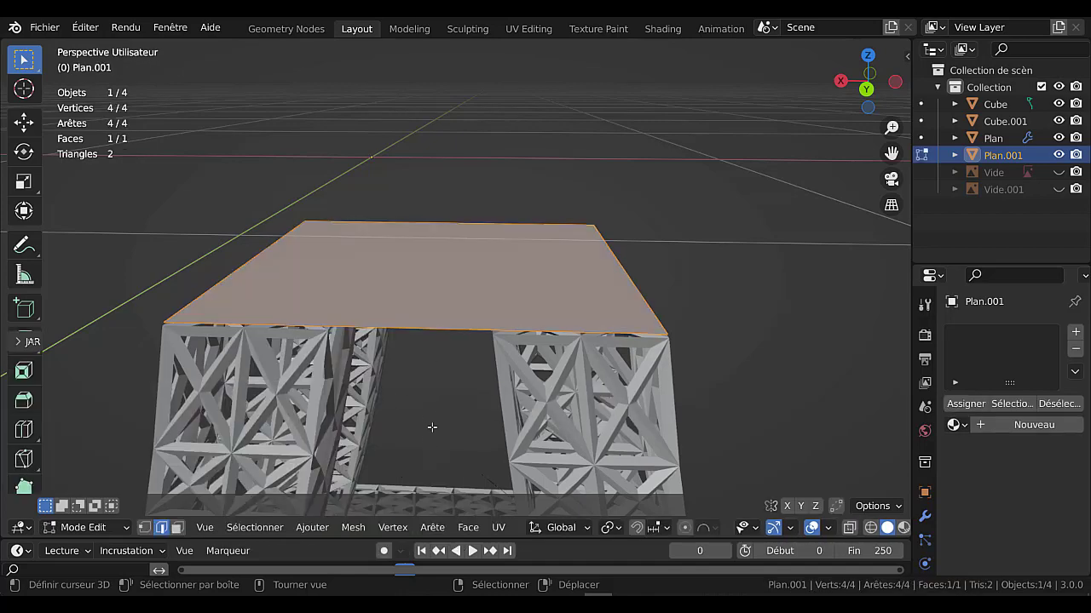
middle_click_drag(472, 347, 550, 401)
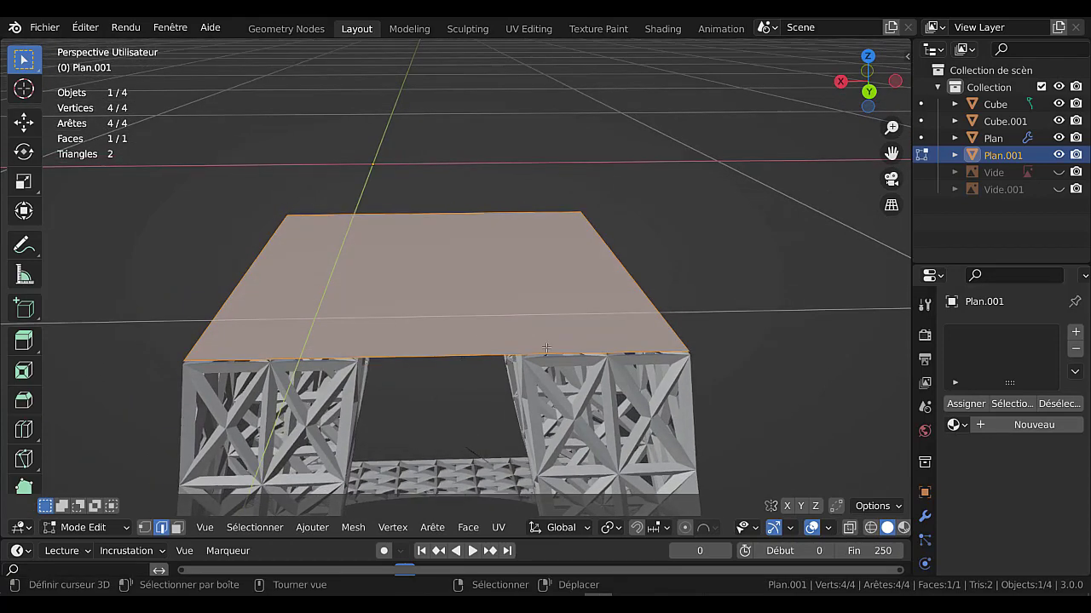
key("ctrl+r")
left_click(472, 353)
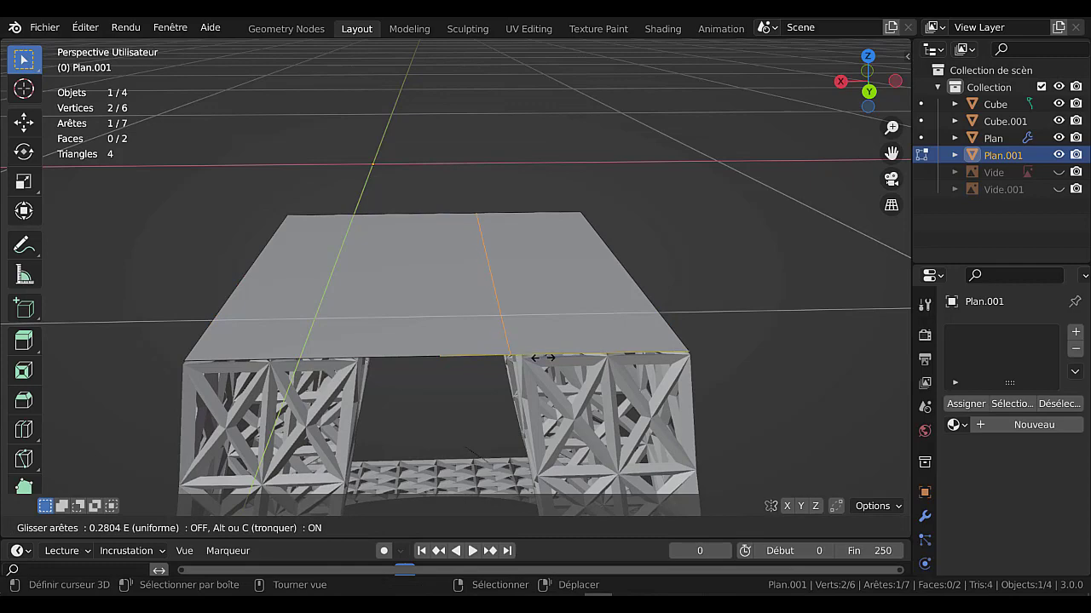
left_click(549, 359)
Cut a second edge loop along Y at factor 0.027, in line with the opposite leg's inner edge
key("ctrl+r")
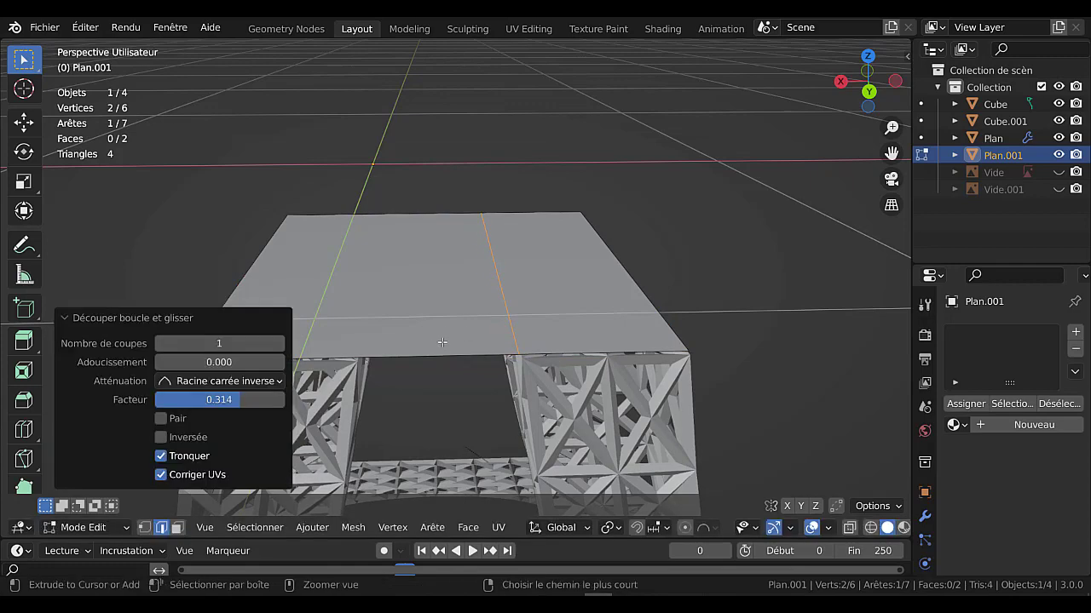
left_click(440, 340)
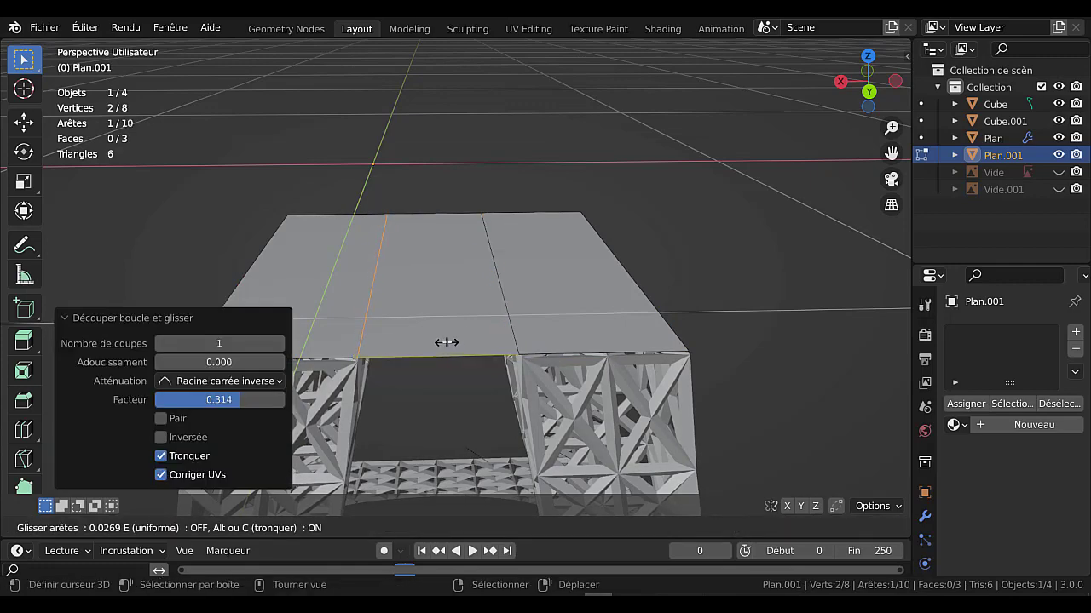
left_click(443, 341)
Cut an edge loop along X across the plane at factor -0.316, matching a leg's inner edge on the adjacent side
middle_click_drag(443, 341, 452, 310)
key("ctrl+r")
left_click(430, 322)
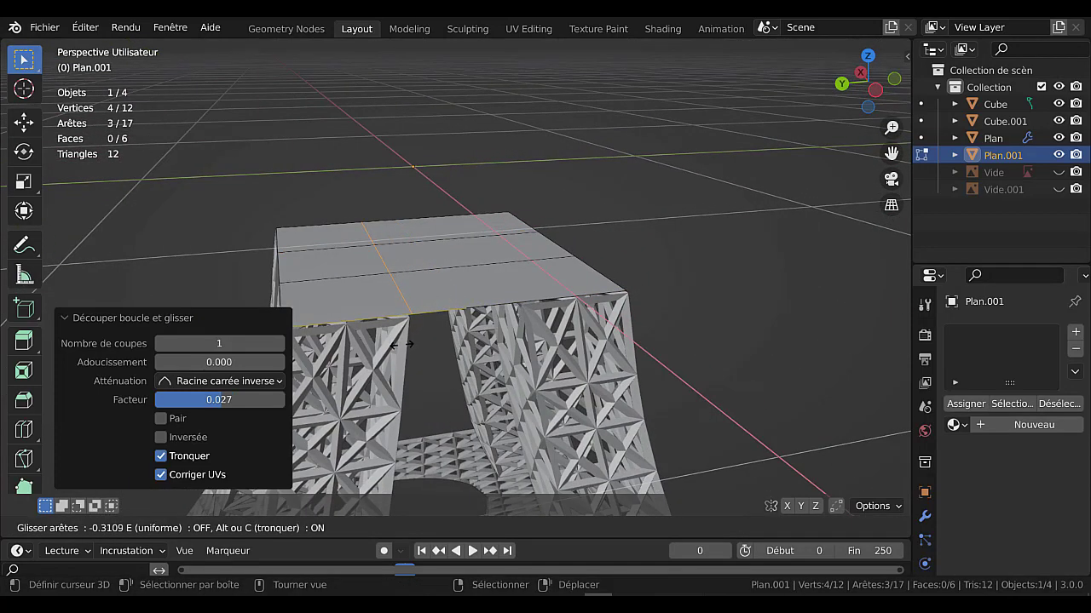
left_click(421, 331)
Cut the second edge loop along X at factor -0.031, in line with the other leg's inner edge
middle_click_drag(464, 299, 447, 297)
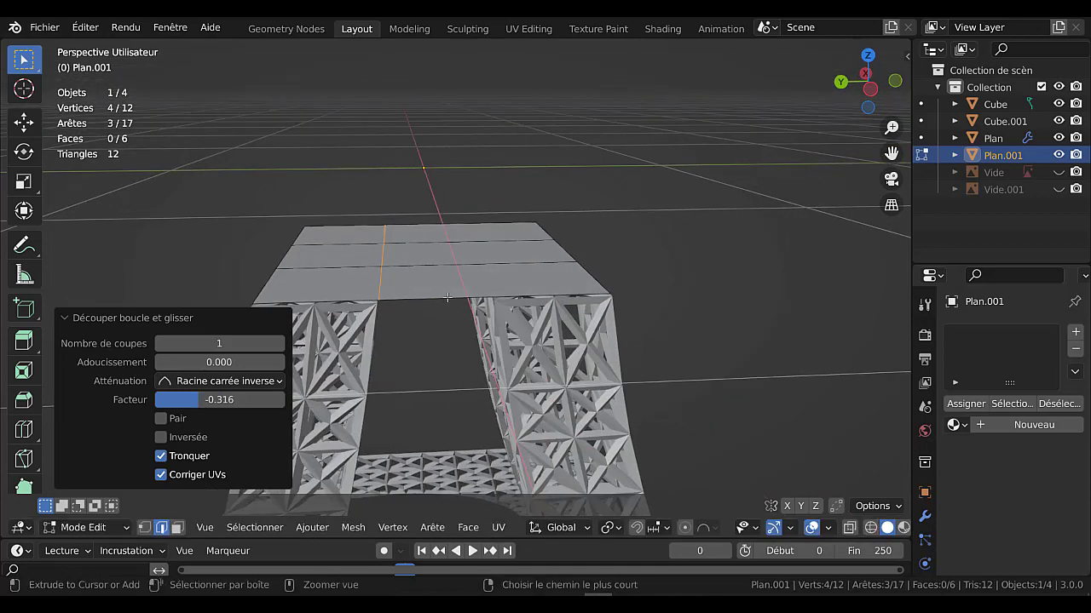
key("r")
left_click(447, 297)
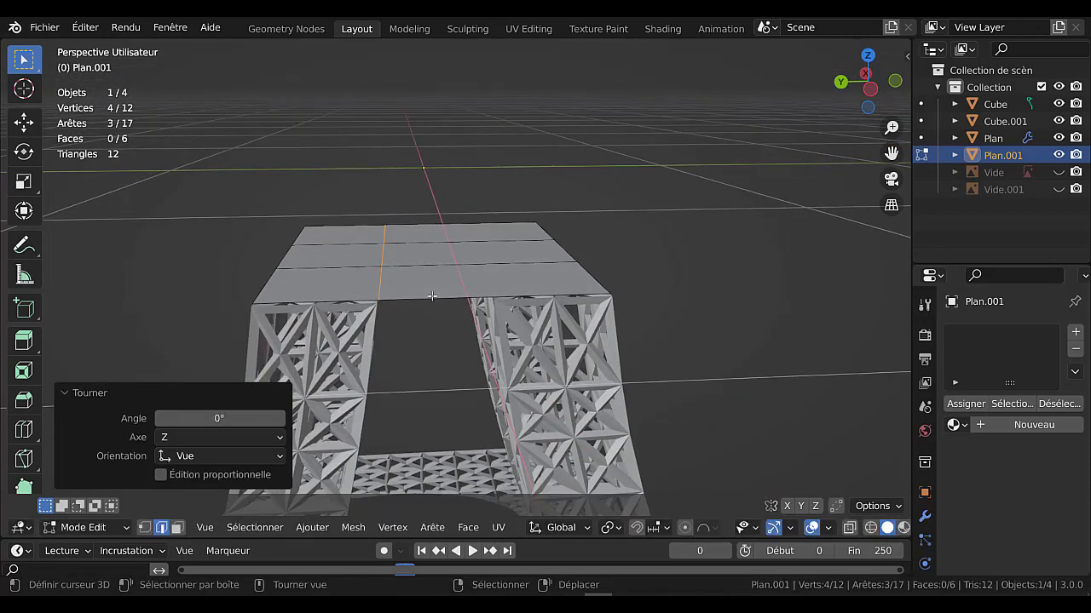
key("ctrl+r")
left_click(432, 298)
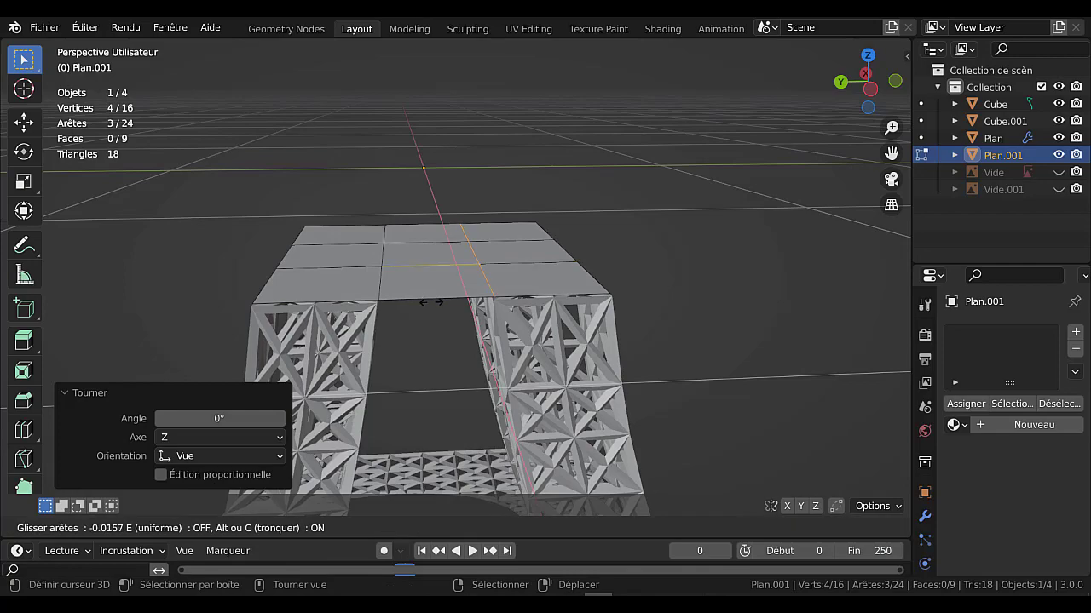
left_click(429, 305)
Show the Vide reference image and compare the model with the tower drawing above the second-level legs in front view
middle_click_drag(428, 306, 691, 310)
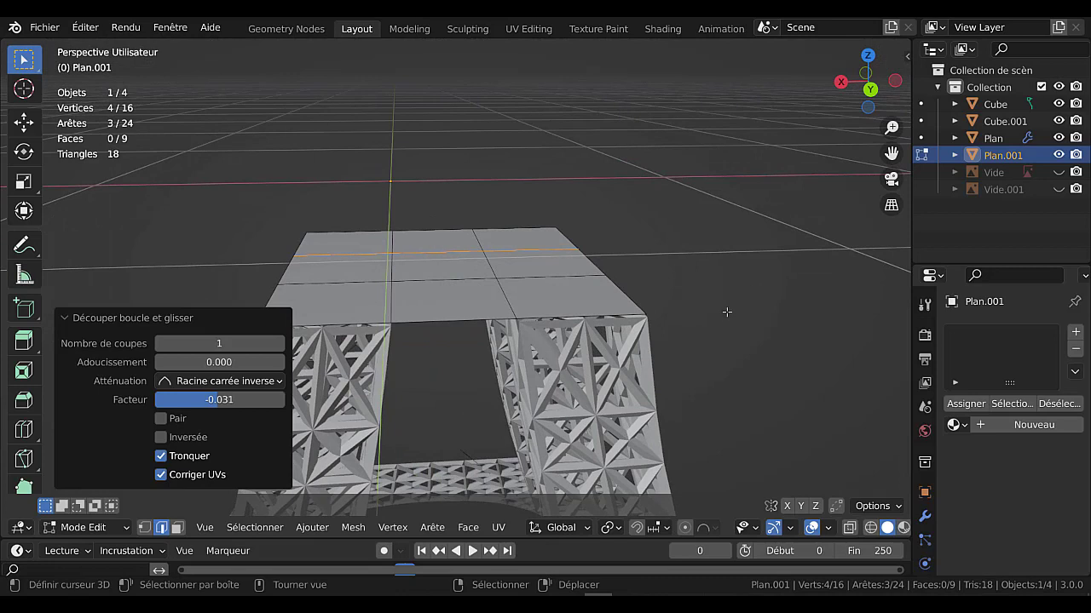
left_click(1059, 172)
key("KP_1")
scroll(712, 255, "down", 2)
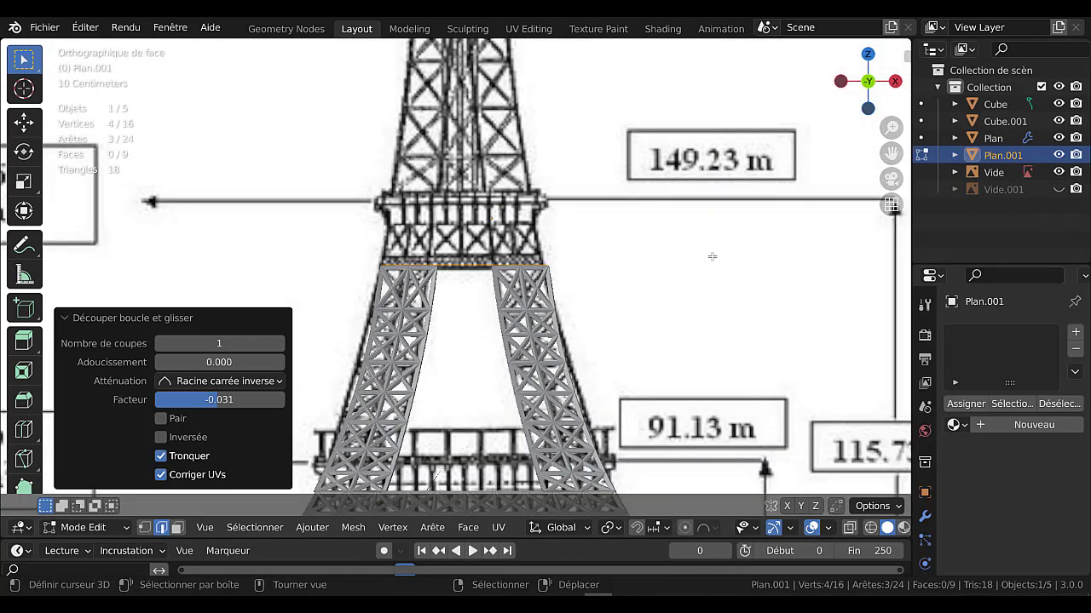
scroll(611, 253, "down", 1)
scroll(596, 341, "down", 1)
middle_click_drag(602, 365, 606, 420, "shift")
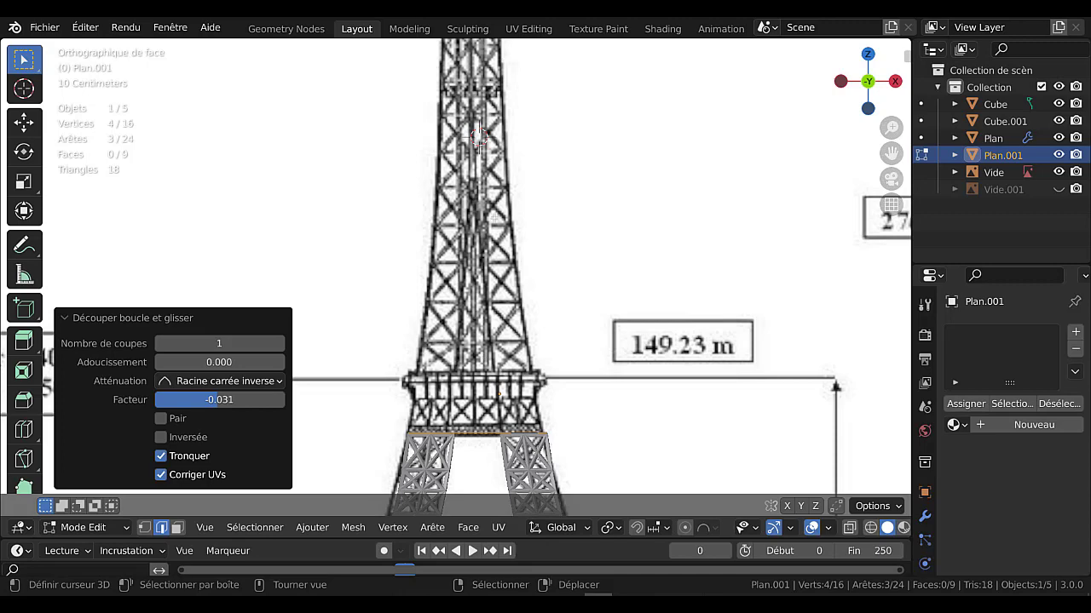
scroll(508, 259, "down", 4)
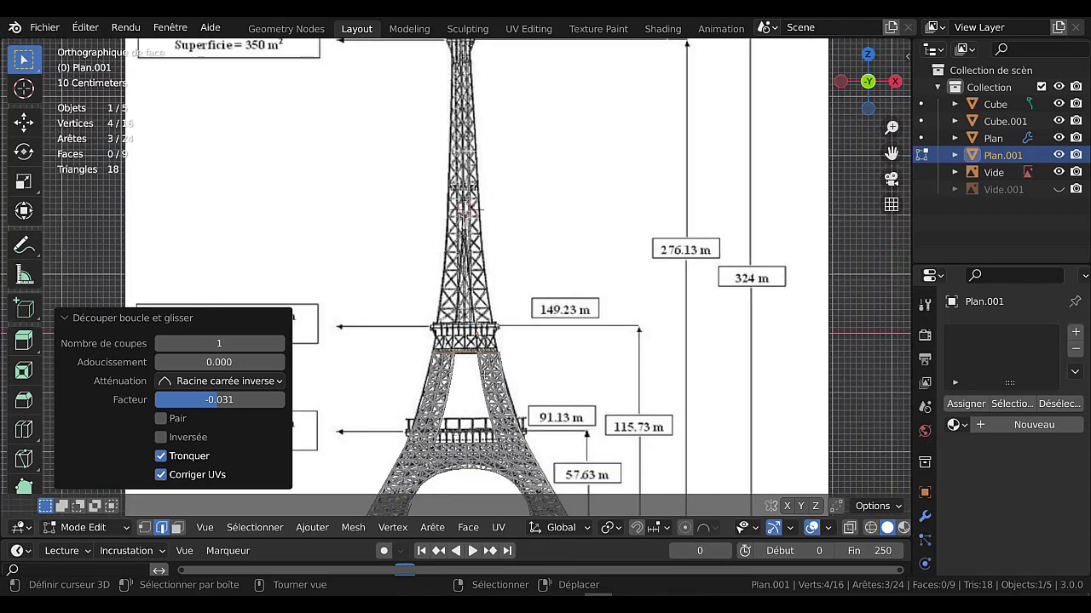
scroll(490, 307, "up", 1)
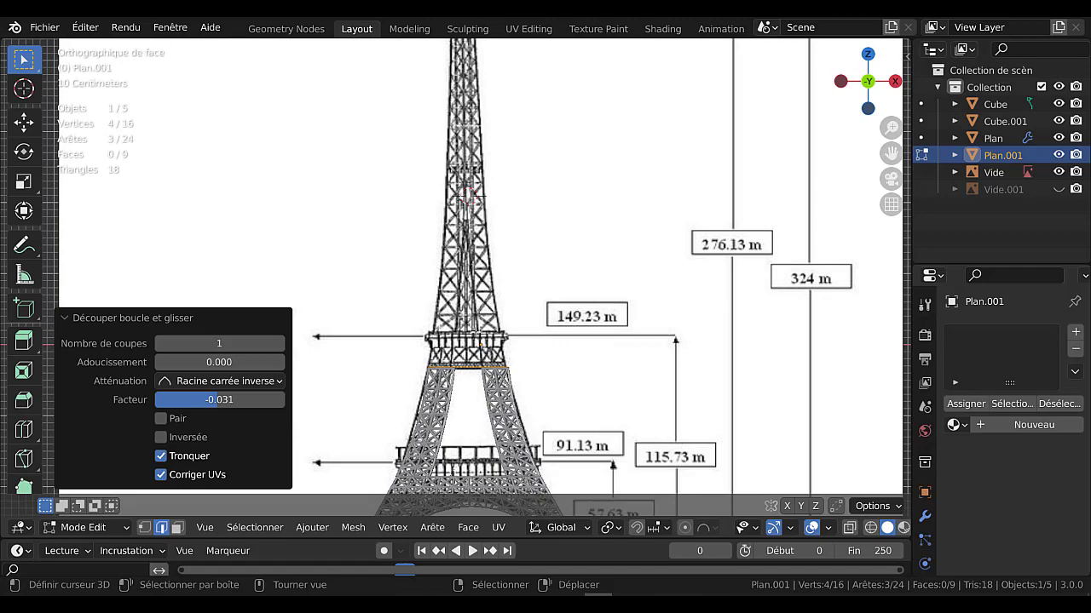
middle_click_drag(491, 280, 485, 271)
scroll(486, 271, "up", 1)
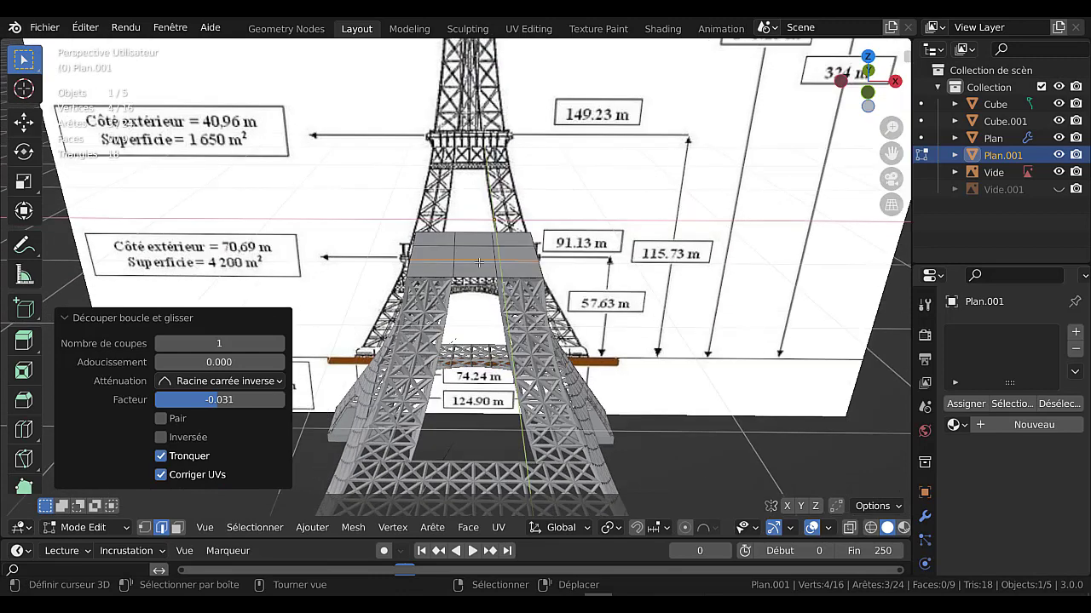
scroll(479, 260, "up", 1)
middle_click_drag(482, 166, 480, 149)
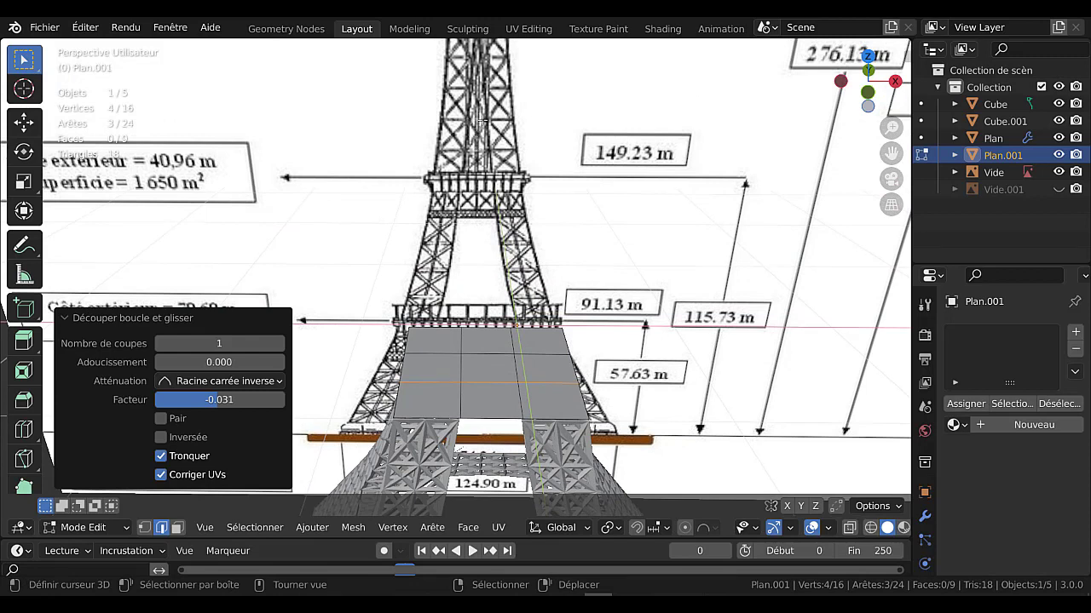
Cut three centred edge loops along Y at factor 0, halving the plane's middle strip and both outer strips
key("ctrl+r")
double_click(488, 363)
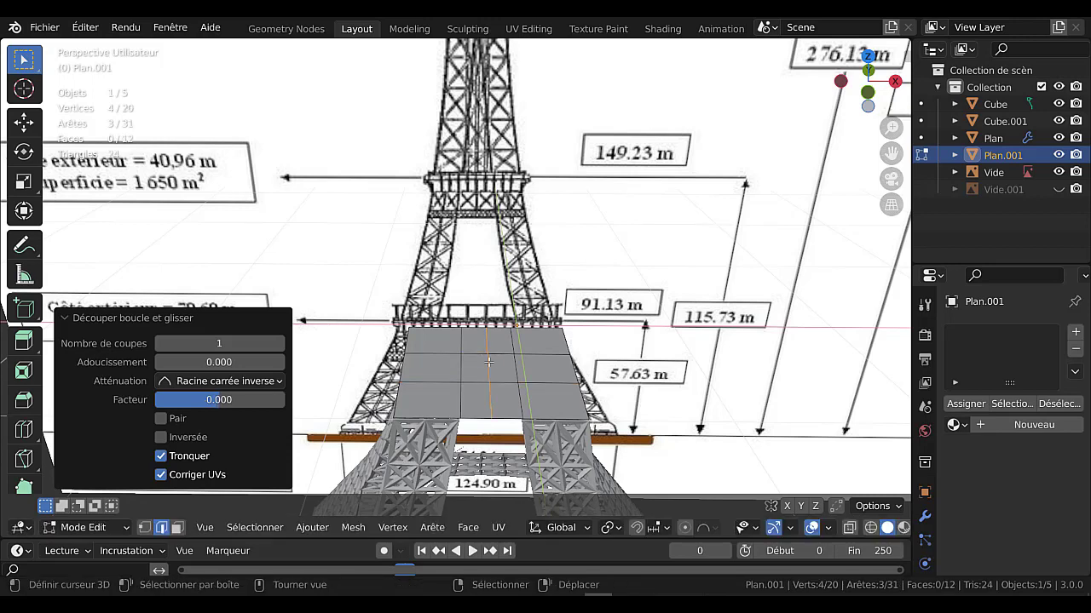
middle_click_drag(531, 382, 521, 342)
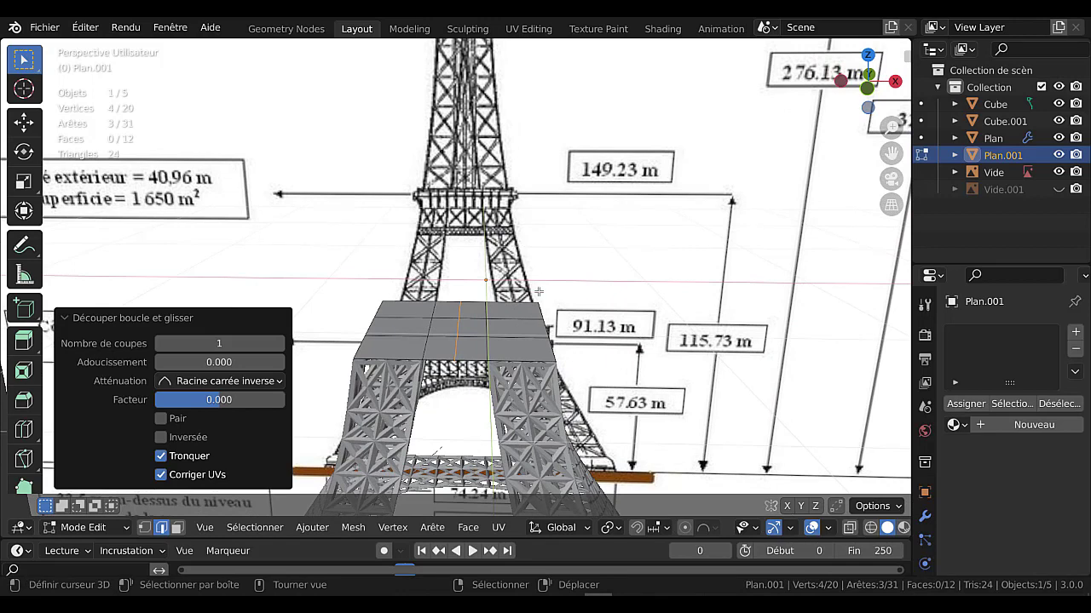
middle_click_drag(510, 319, 528, 341)
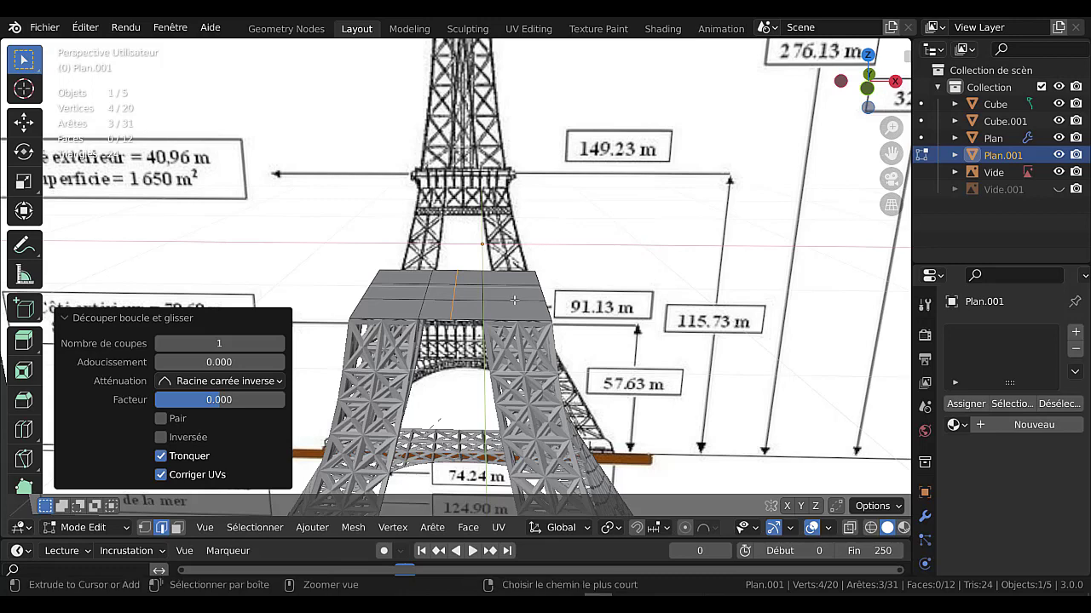
key("ctrl+r")
left_click(515, 300)
right_click(514, 300)
key("ctrl+r")
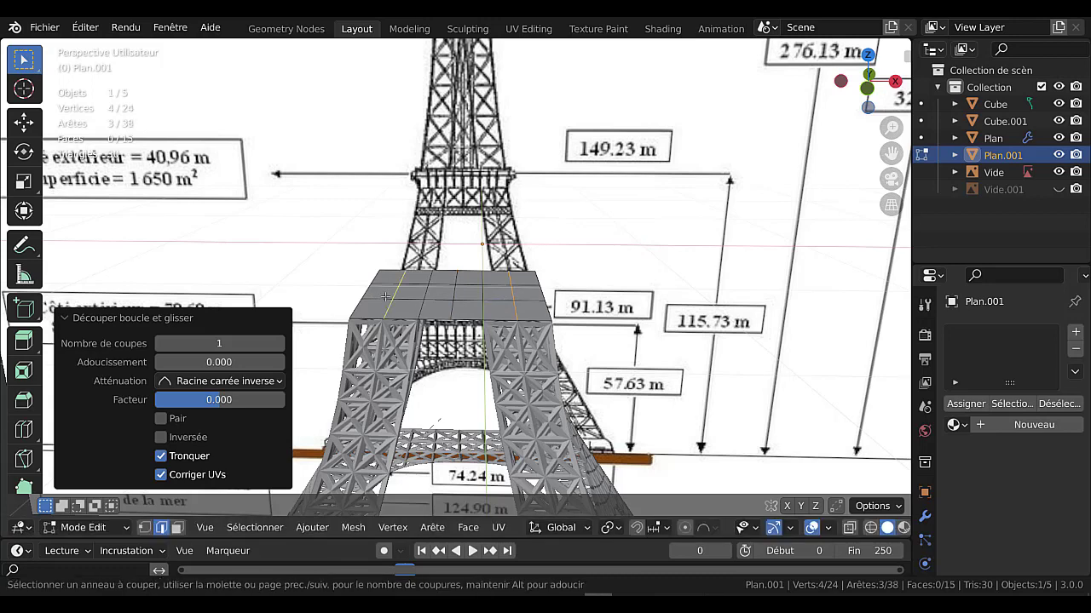
left_click(393, 300)
right_click(394, 300)
Cut two centred edge loops along X at factor 0, halving the outer strips above the legs
scroll(513, 318, "up", 2)
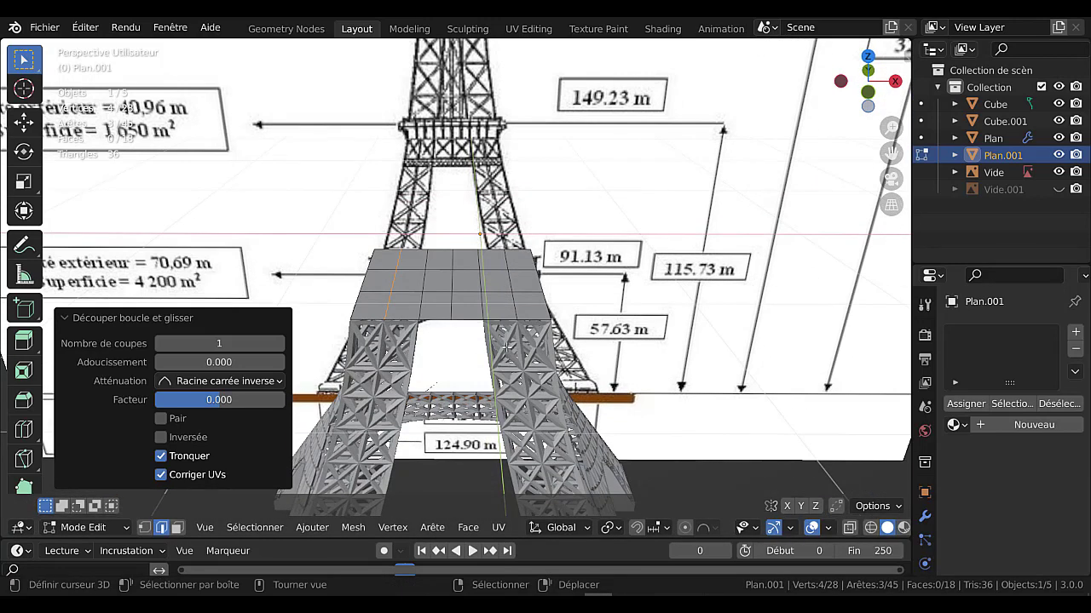
scroll(516, 332, "up", 2)
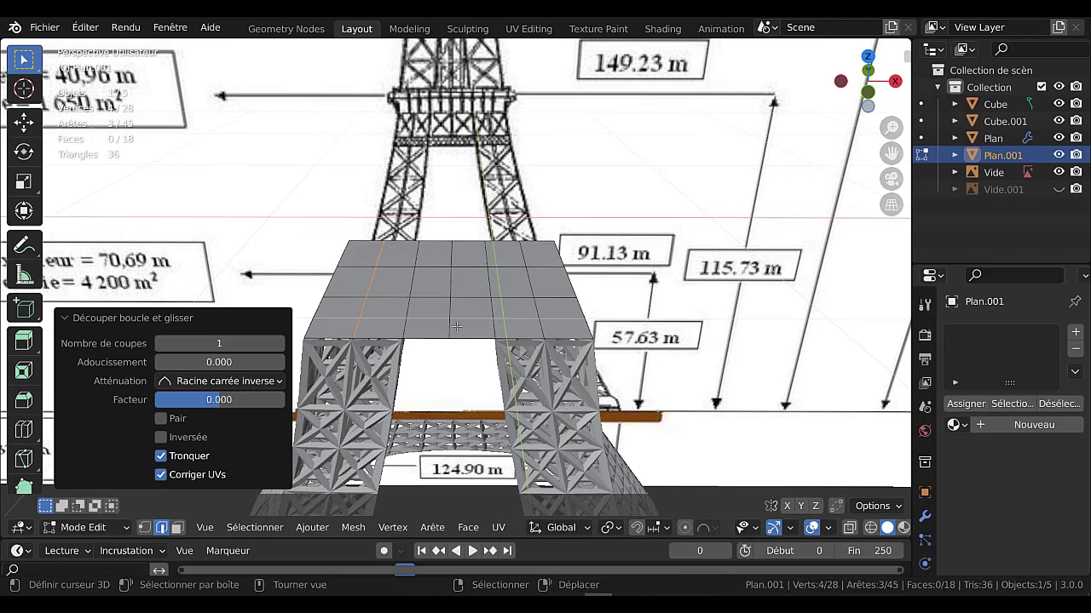
scroll(522, 318, "down", 2)
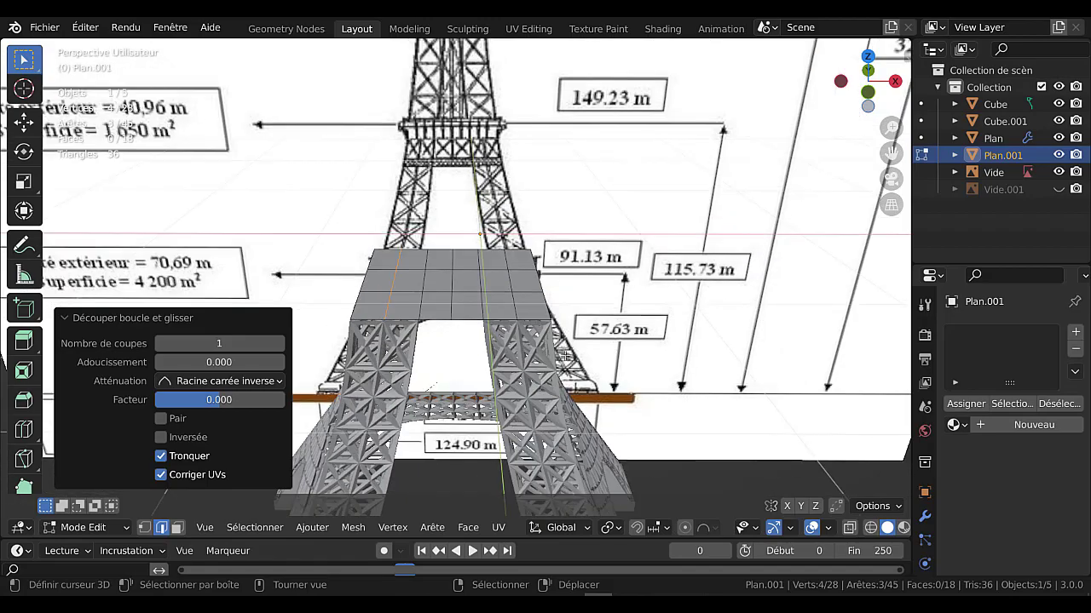
middle_click_drag(535, 385, 401, 376)
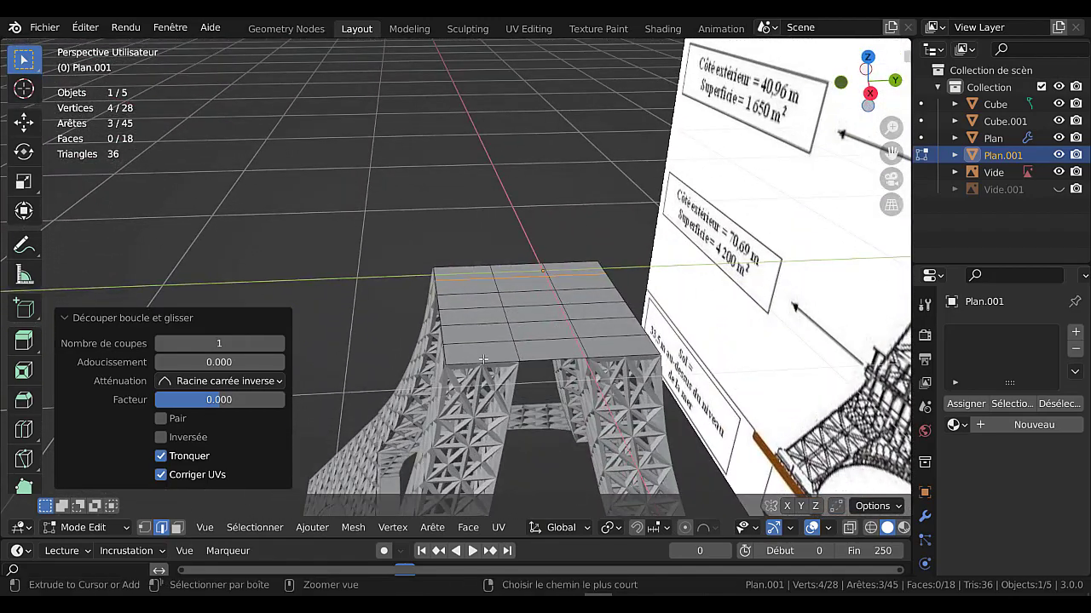
key("ctrl+r")
left_click(482, 359)
right_click(483, 359)
key("ctrl+r")
left_click(591, 356)
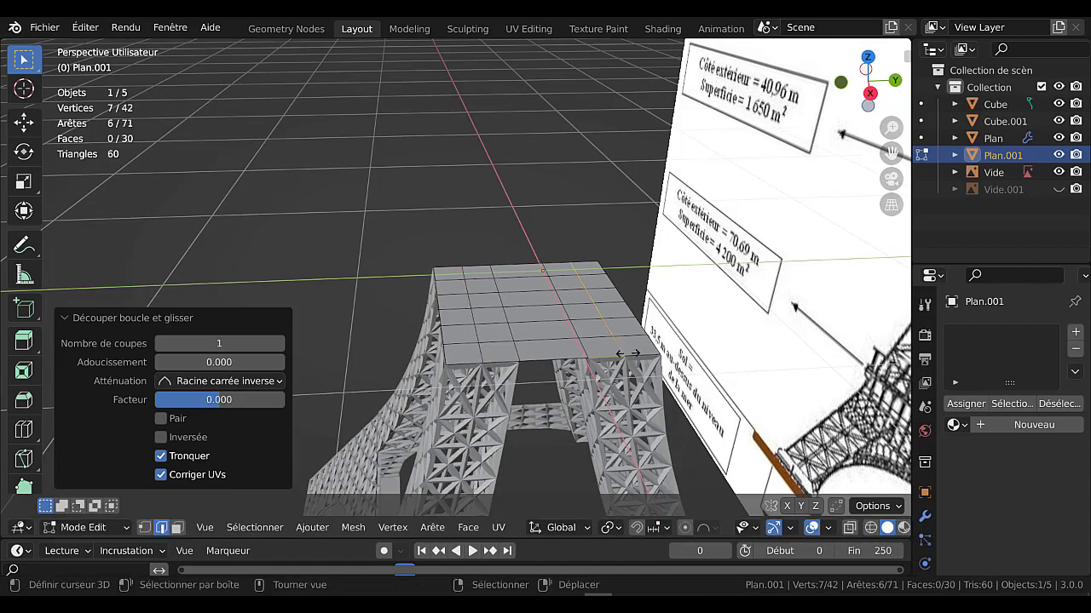
right_click(600, 361)
Extrude the whole subdivided plane up about 5.05 m in front view, towards the reference's 309.63 m platform
middle_click_drag(473, 369, 613, 370)
key("a")
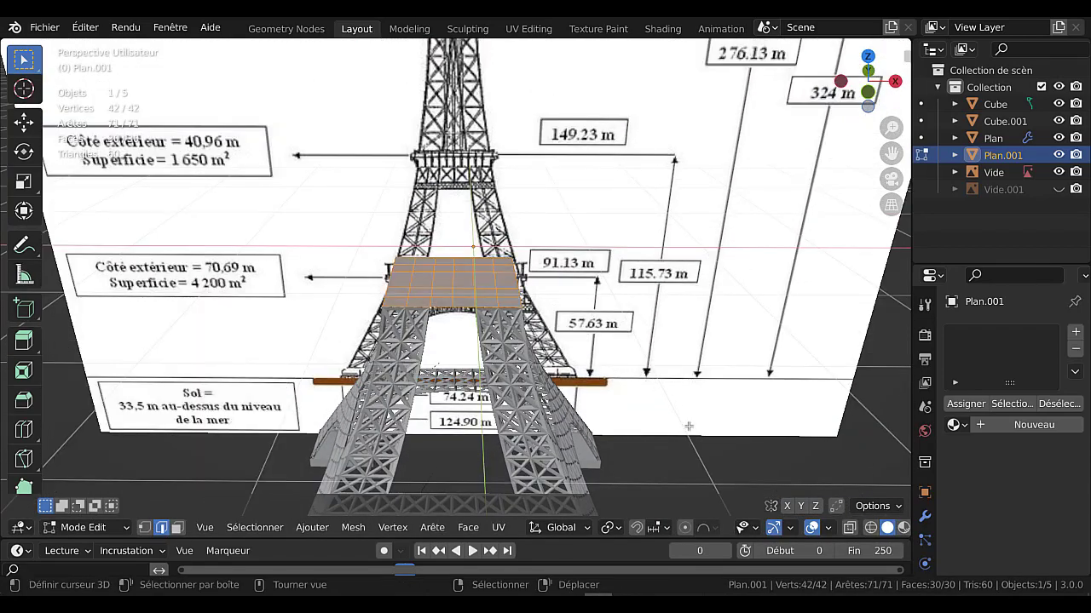
key("KP_1")
scroll(690, 432, "up", 4)
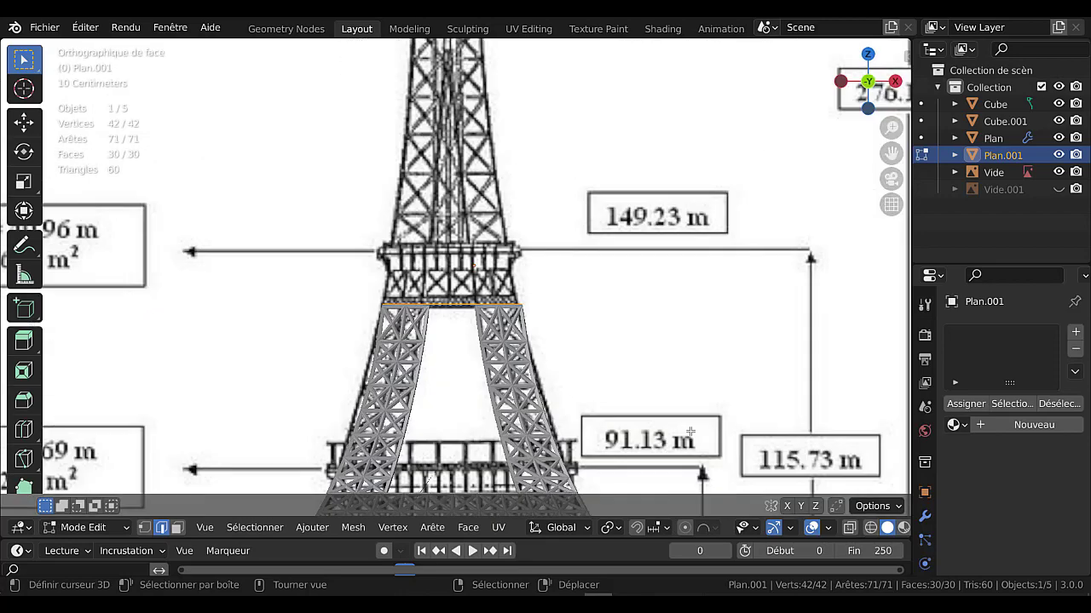
scroll(690, 432, "down", 4)
scroll(448, 245, "up", 1)
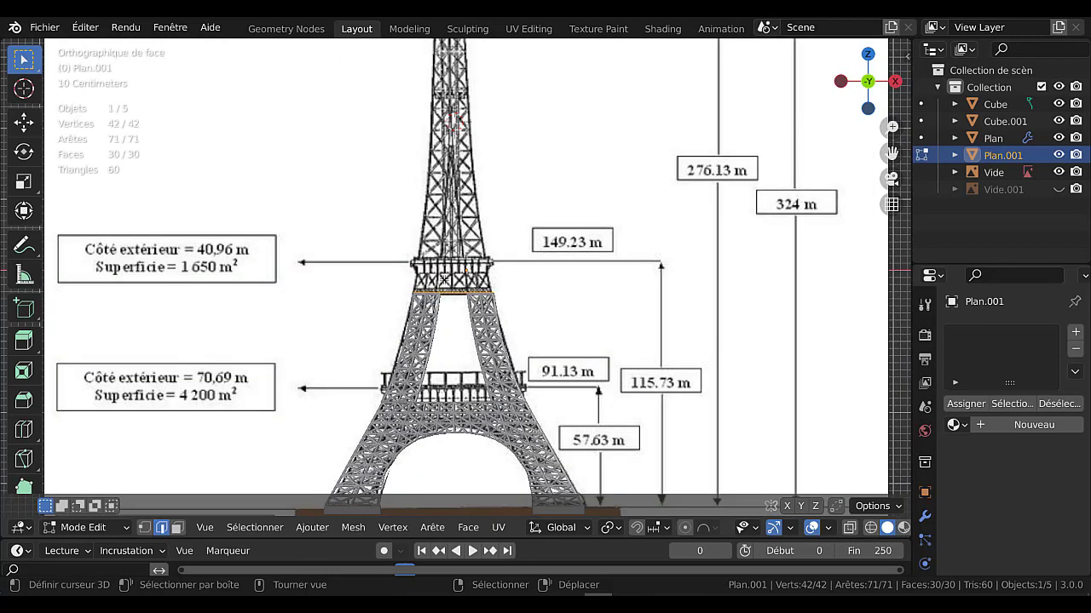
scroll(503, 295, "down", 3)
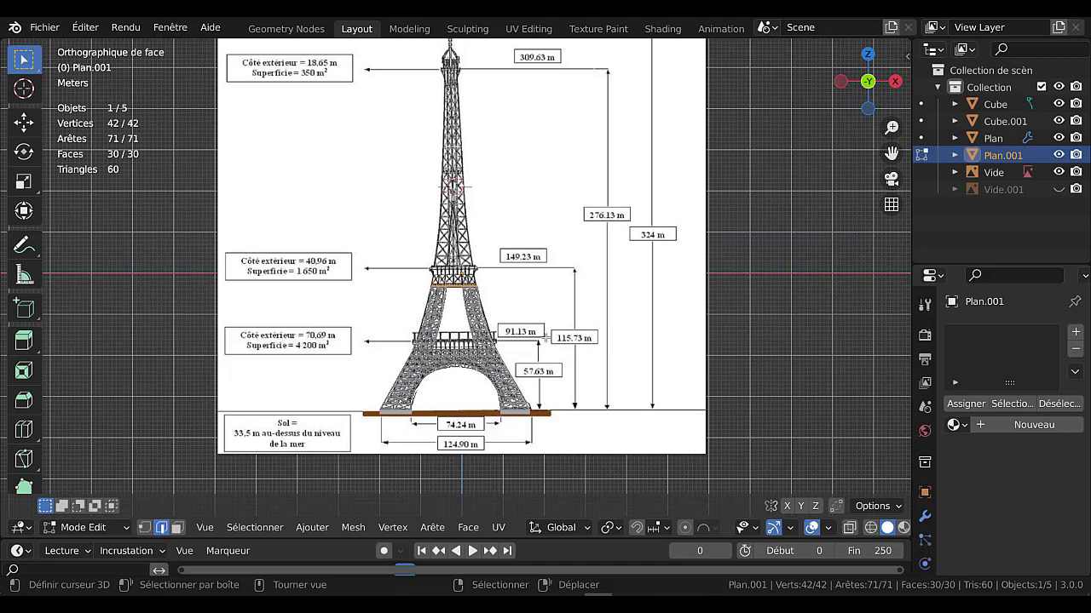
key("e")
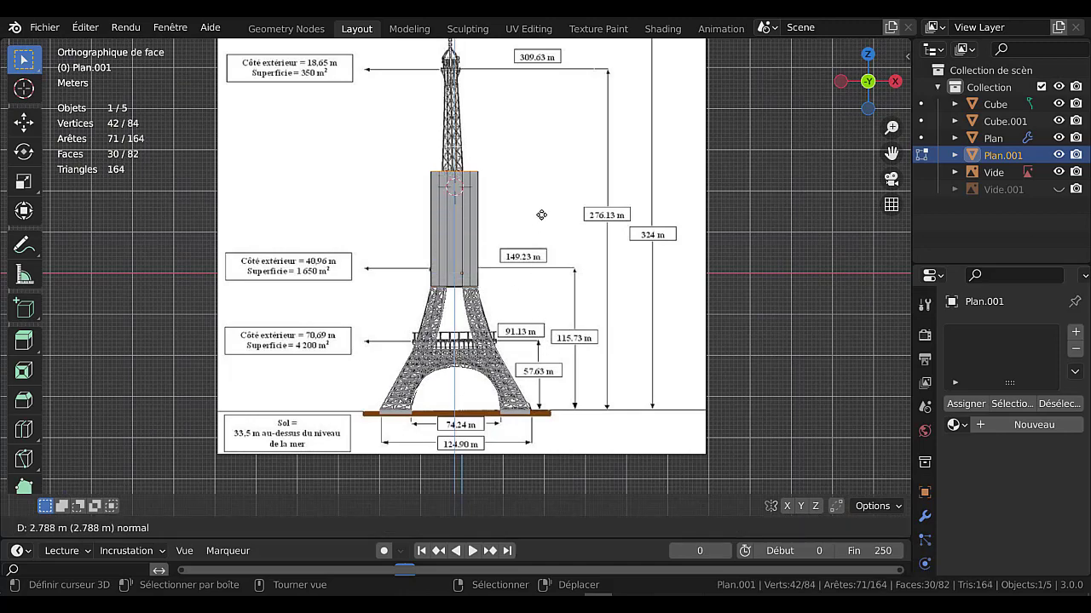
left_click(520, 139)
Raise the extruded top faces about 0.207 m along Z to the platform line of the reference drawing
key("g")
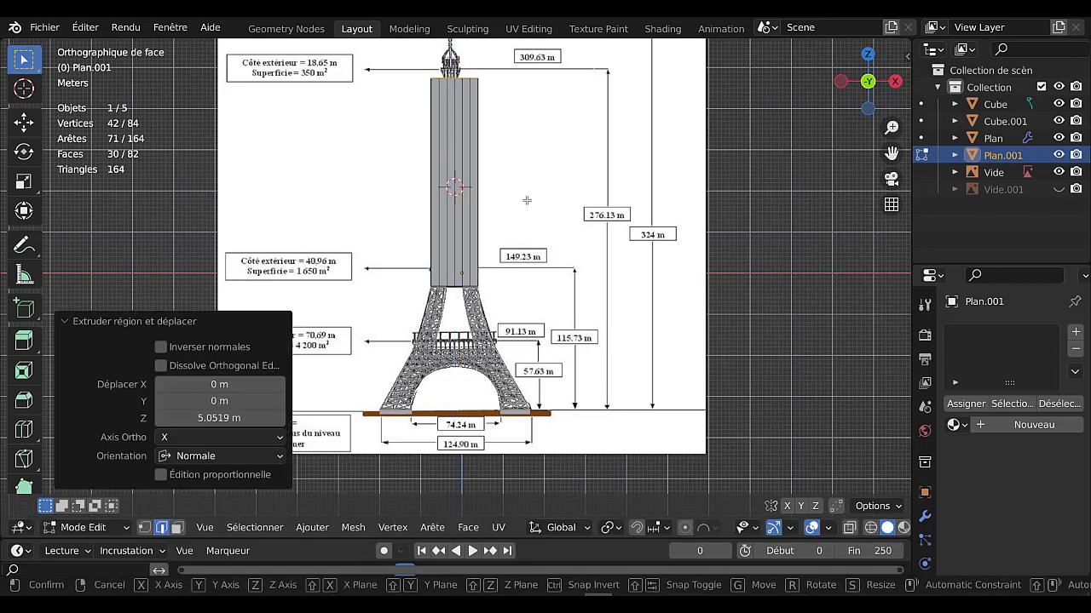
key("z")
left_click(525, 192)
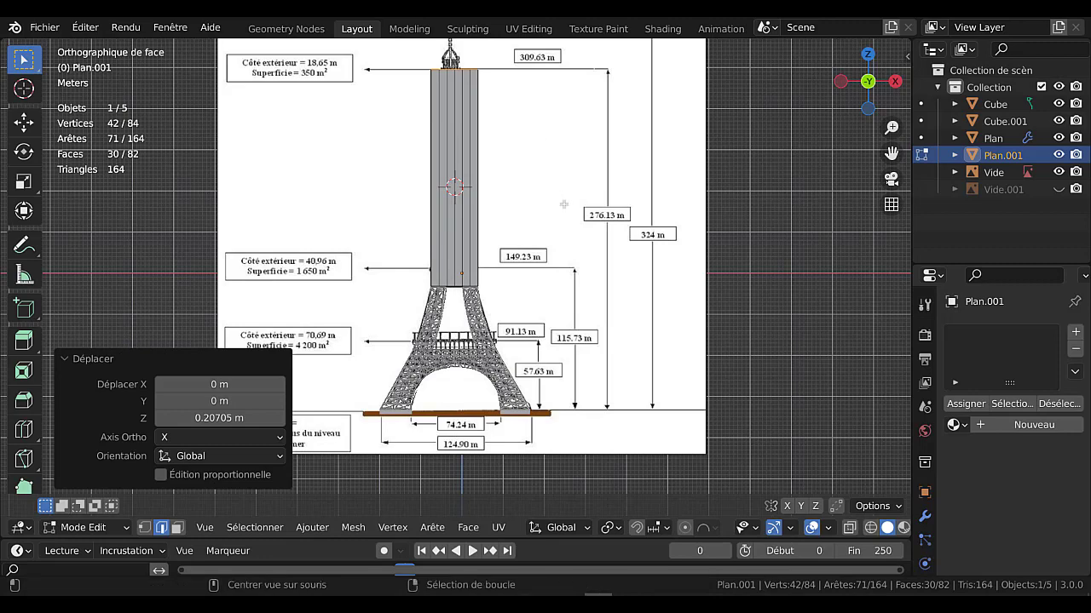
Turn on X-ray and scale the top faces uniformly to 0.319 to taper the column towards the spire
key("alt+z")
scroll(538, 152, "up", 5)
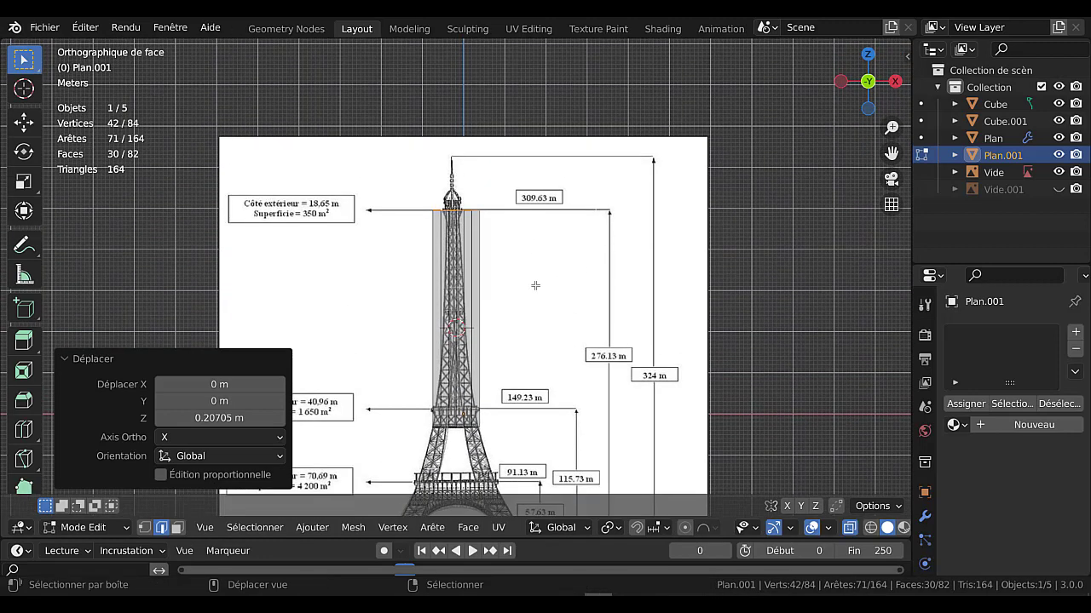
key("s")
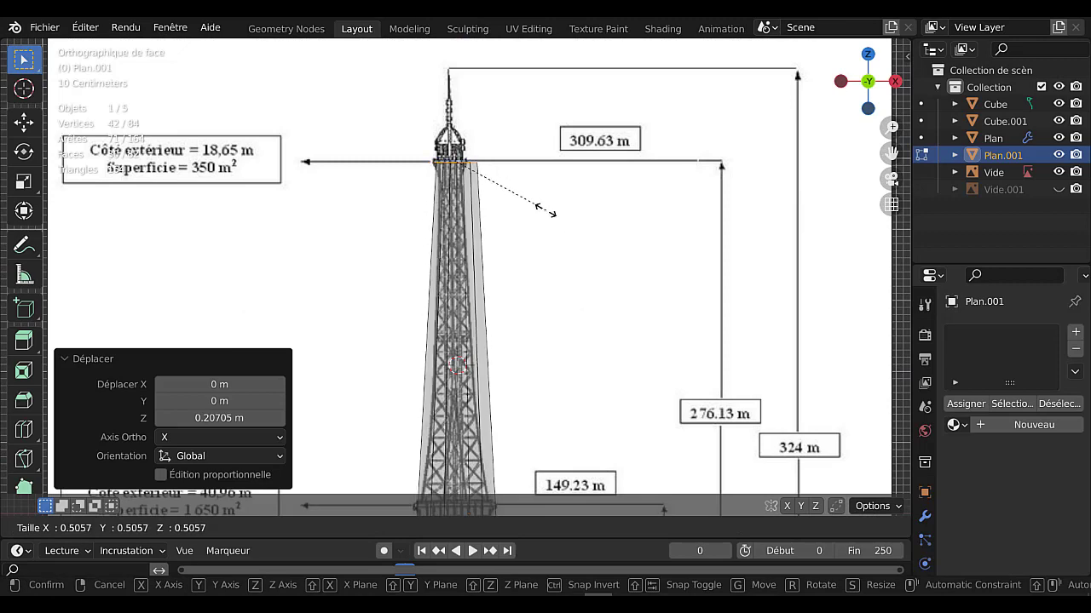
left_click(516, 188)
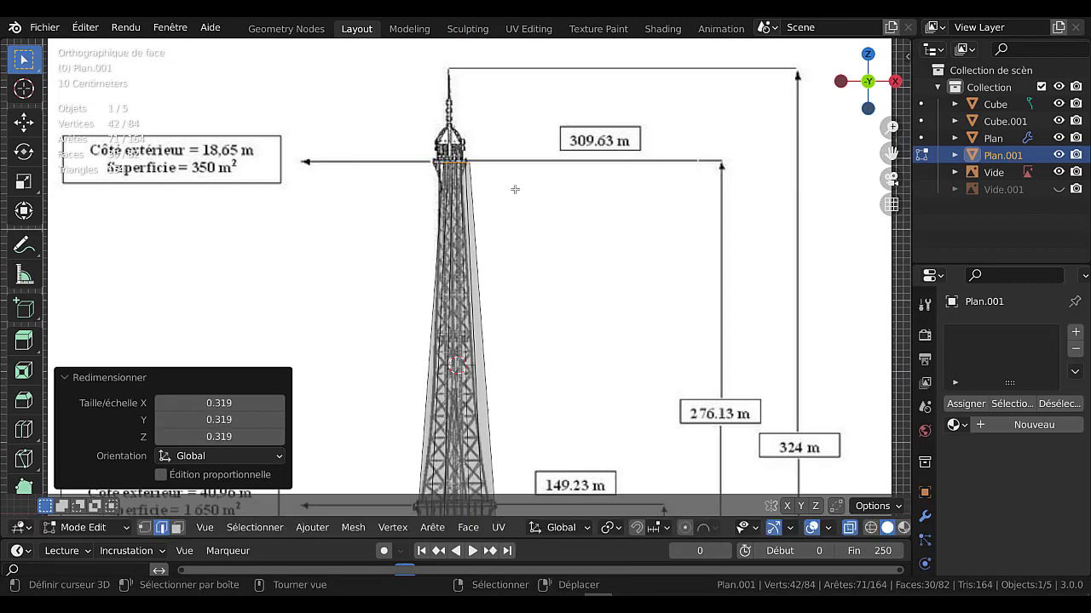
In Object Mode, move the reference drawing about 0.071 m along X to align its tower with the tapered column
scroll(524, 234, "down", 4)
scroll(507, 345, "up", 2)
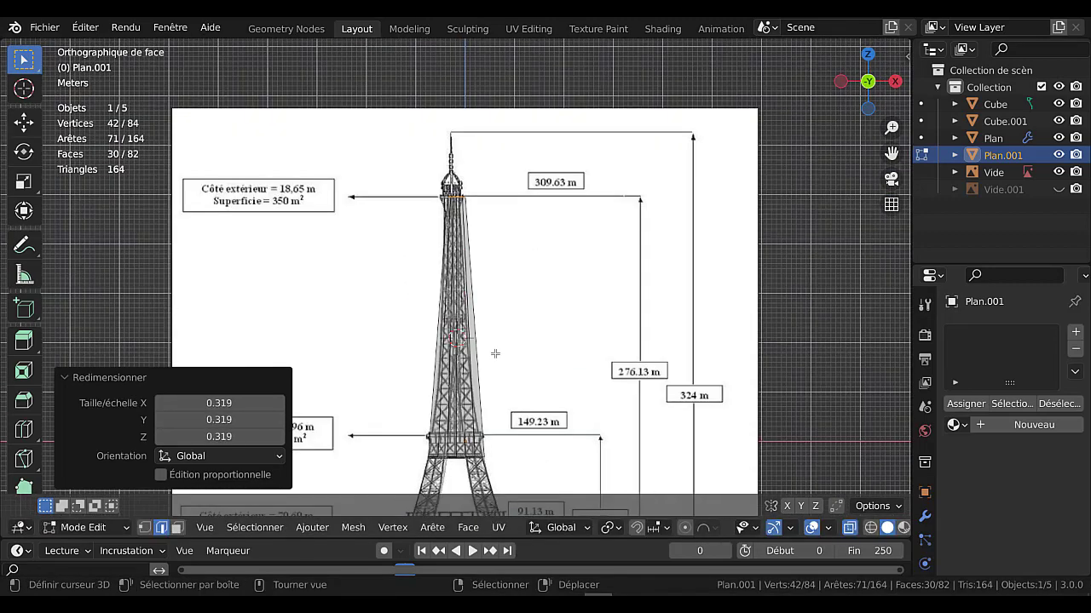
key("Tab")
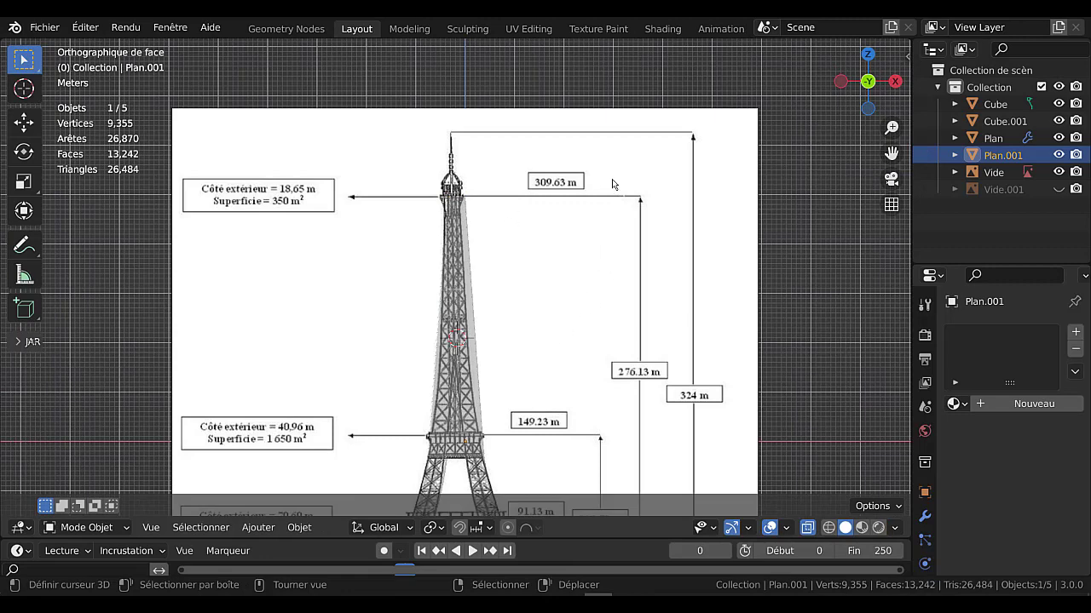
left_click(673, 146)
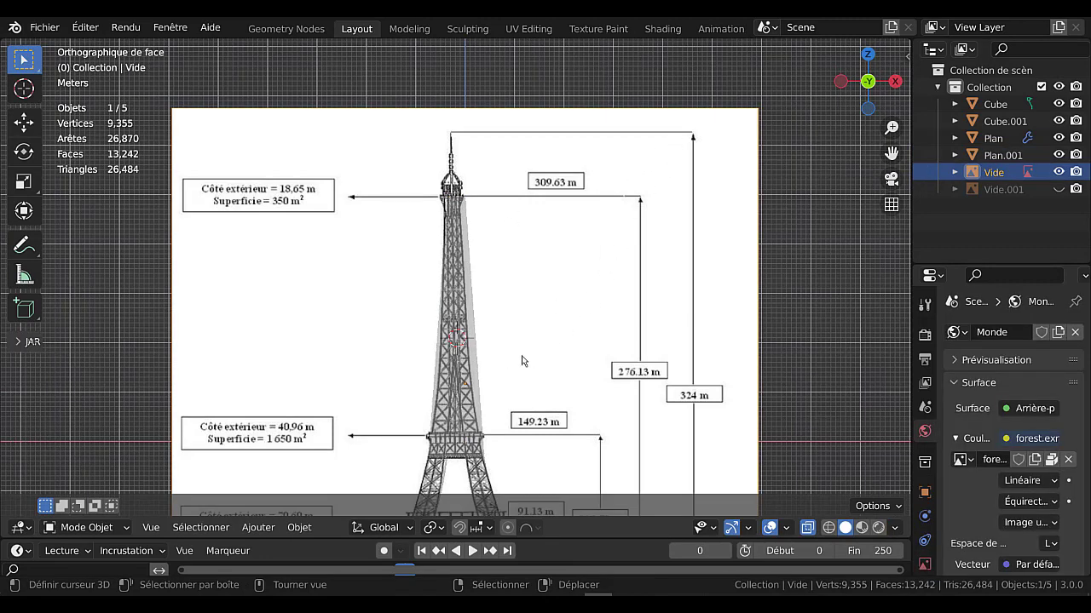
key("g")
key("x")
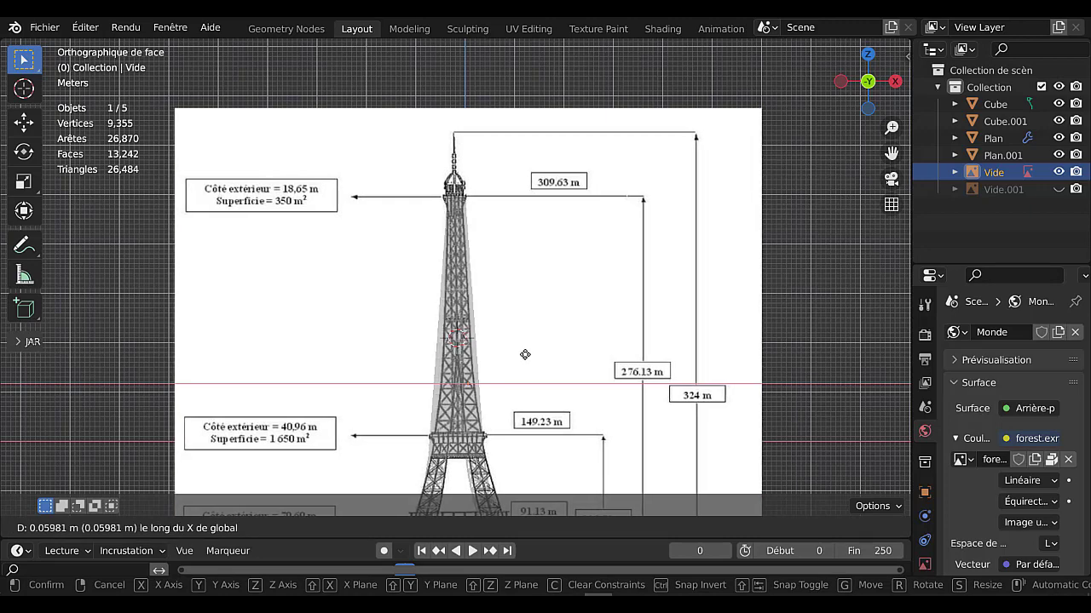
left_click(540, 349)
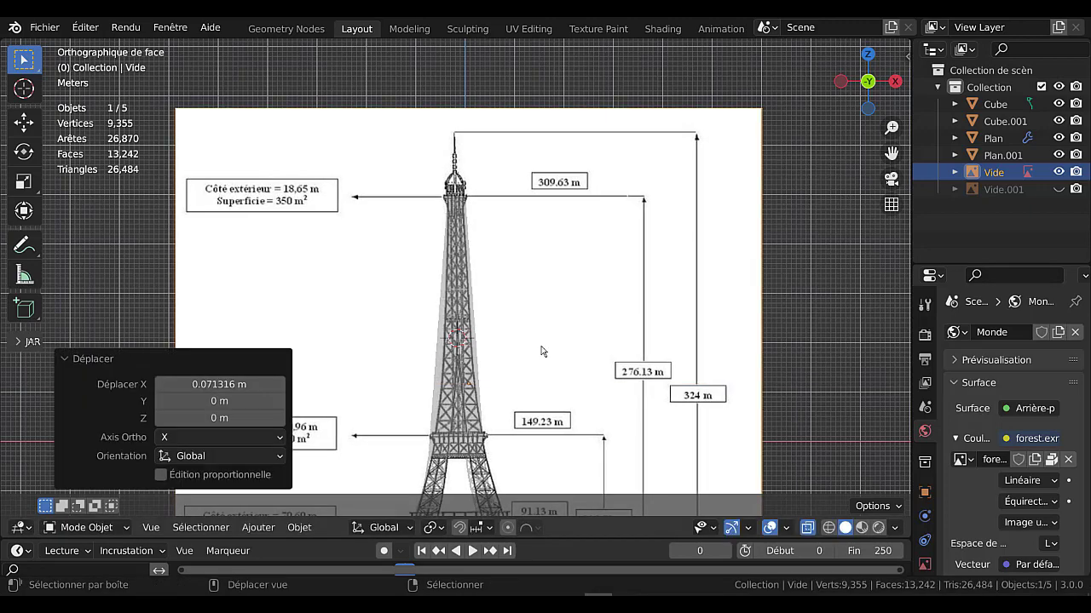
Rotate the reference drawing 0.572° about the view axis to straighten its tower against the column
scroll(549, 348, "up", 2)
scroll(569, 346, "down", 1)
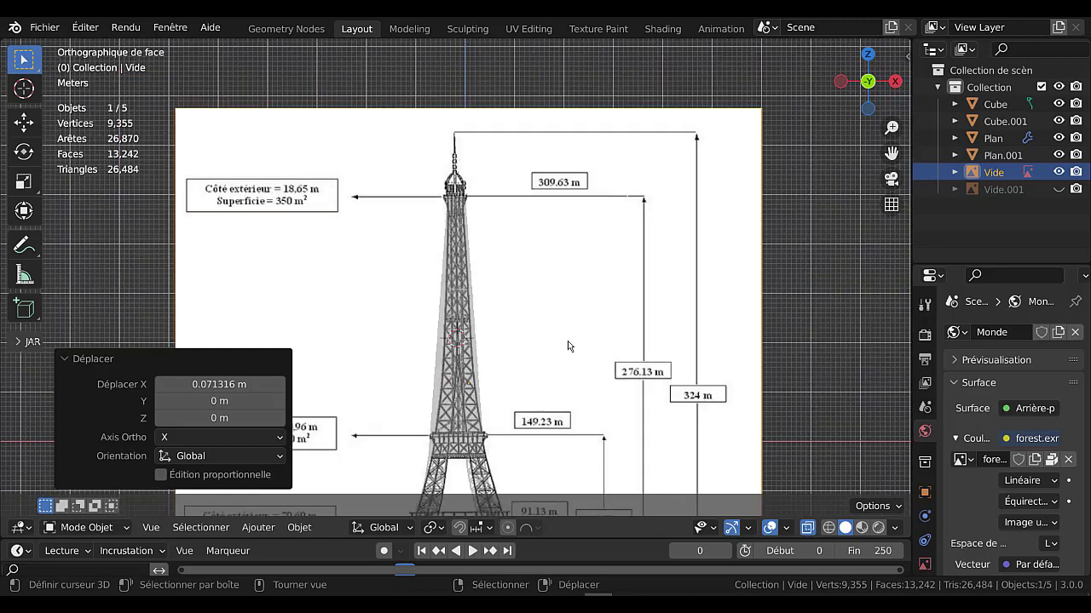
key("r")
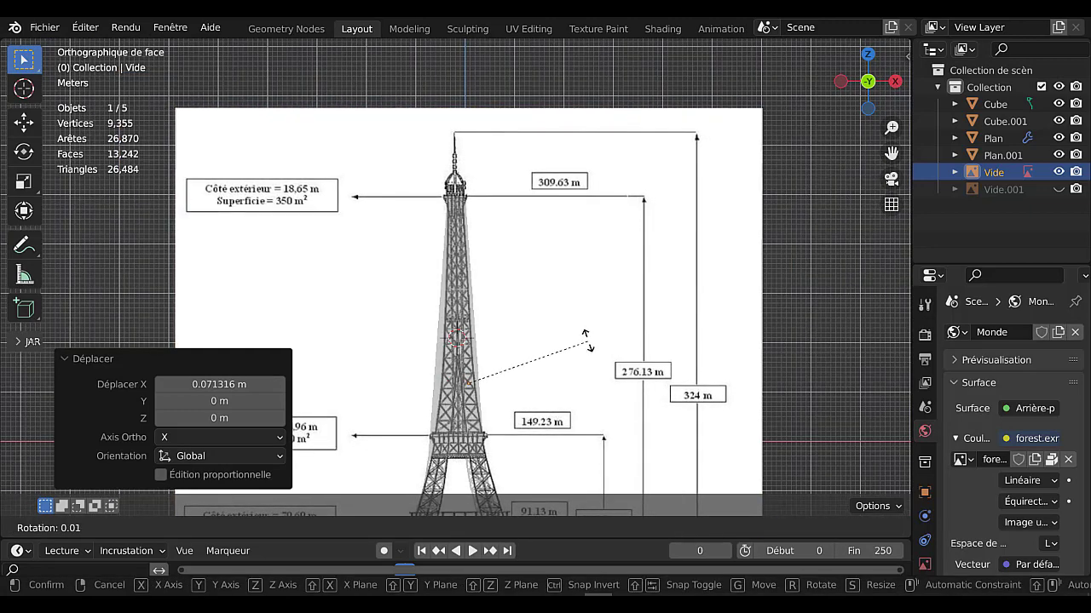
left_click(590, 368)
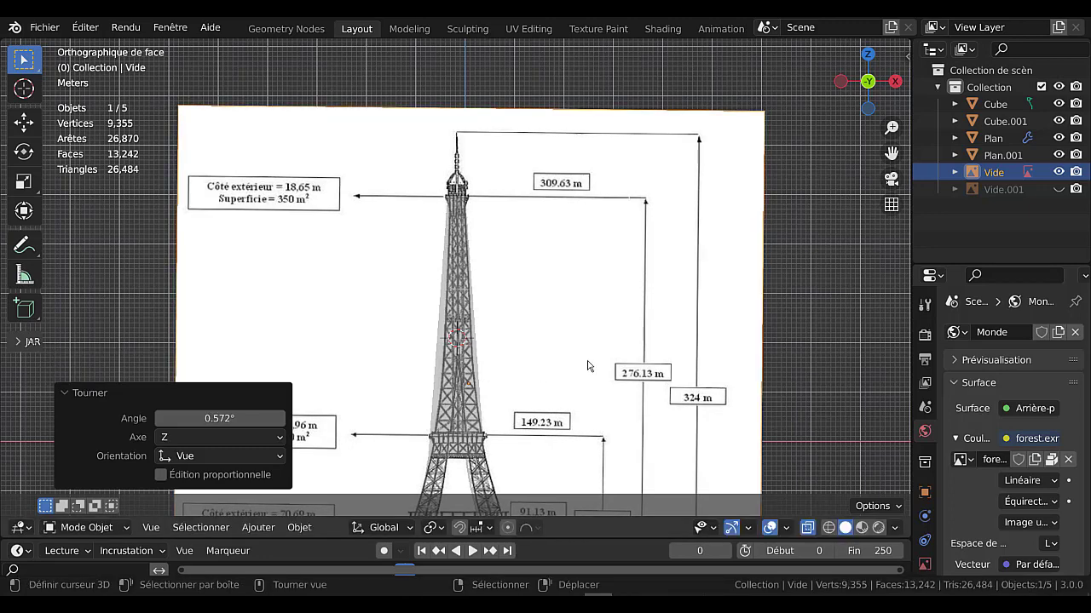
Shift the reference drawing about -0.03 m along X to recentre its tower on the column
key("g")
key("x")
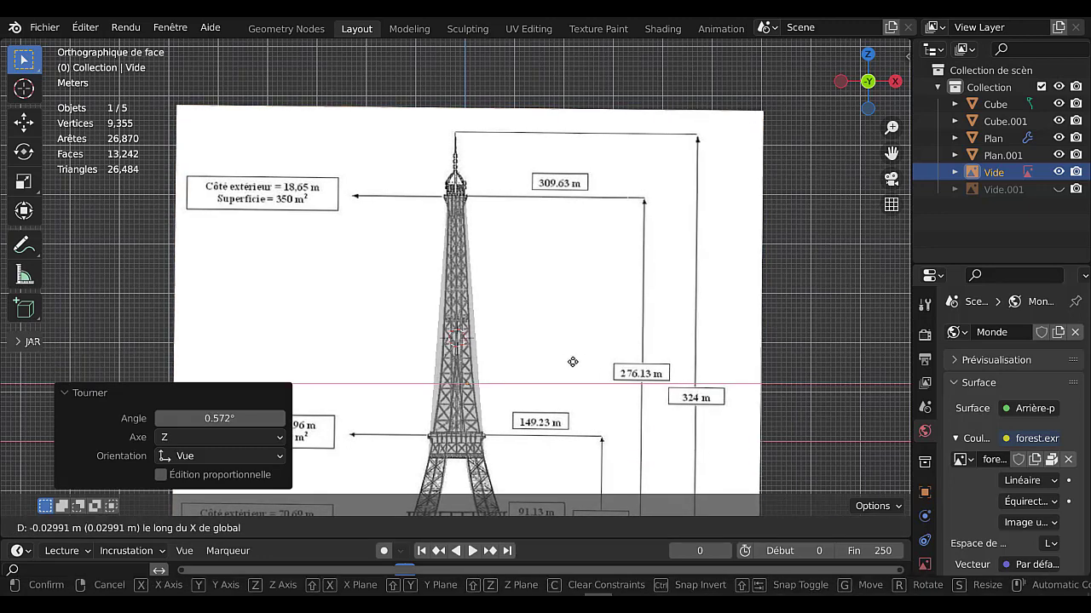
left_click(572, 362)
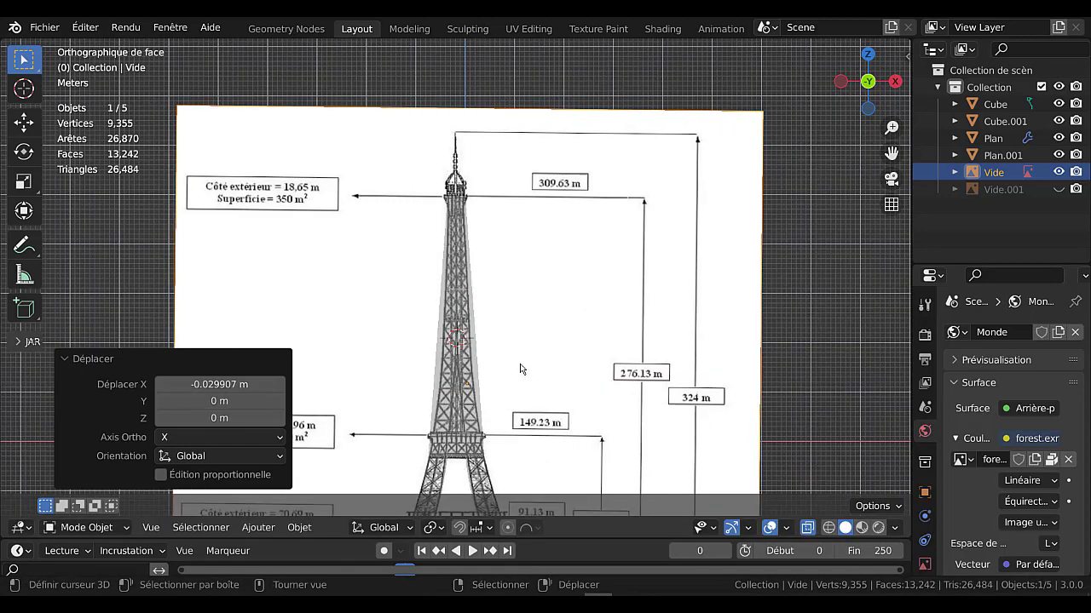
scroll(524, 355, "up", 4)
middle_click_drag(554, 361, 582, 227, "shift")
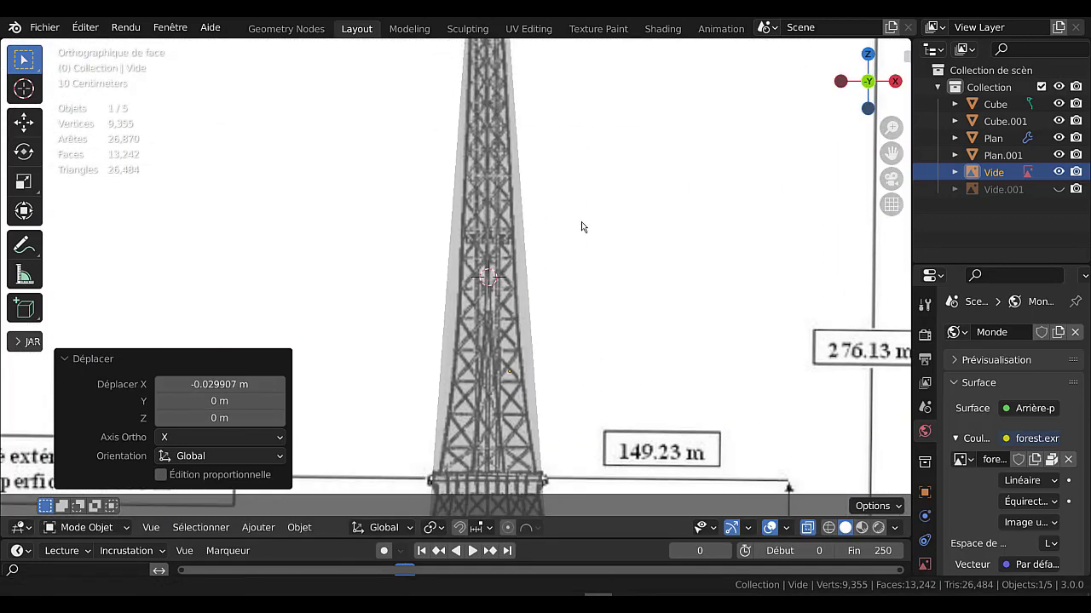
scroll(545, 275, "down", 2)
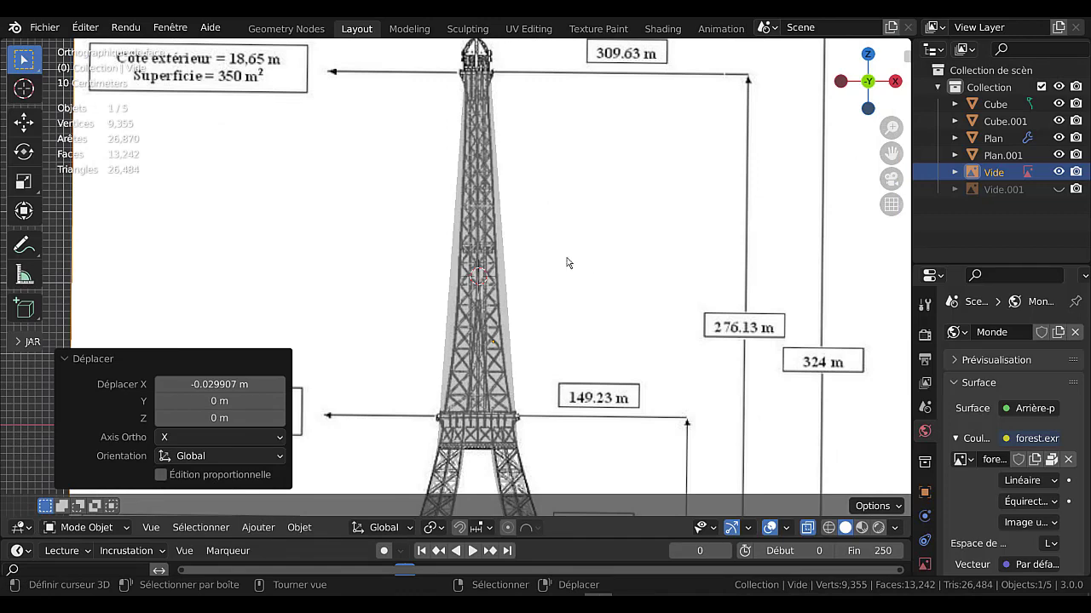
key("alt+z")
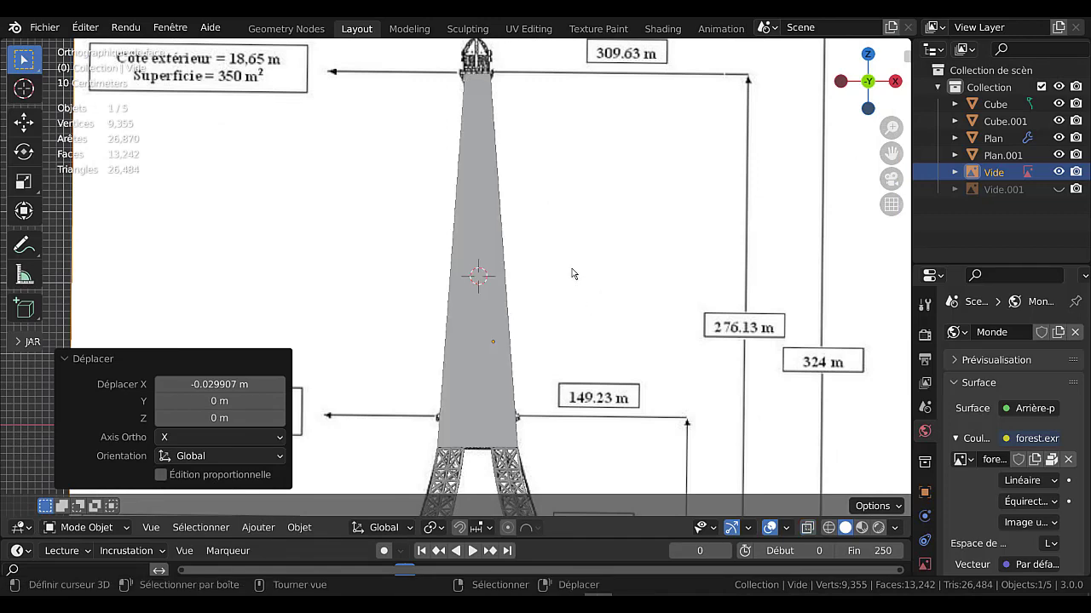
key("super")
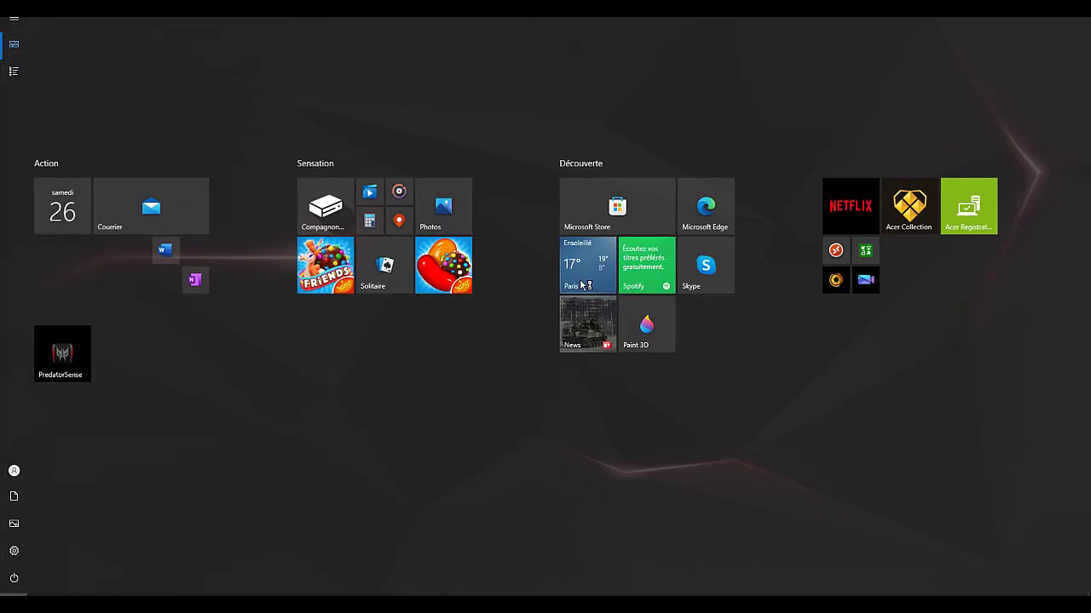
key("super")
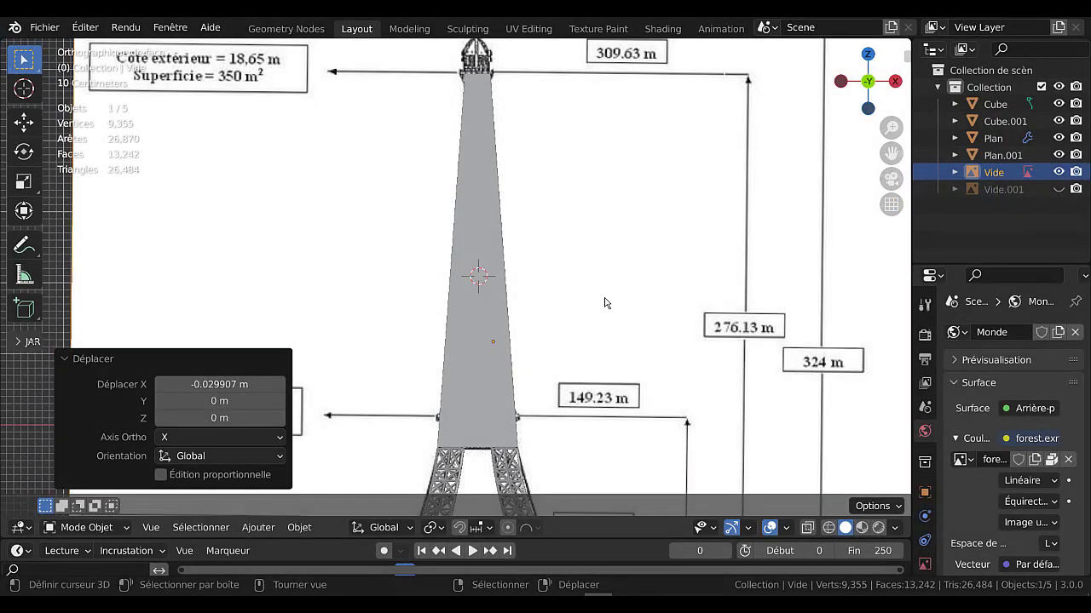
Edit the column with X-ray on and cut one horizontal edge loop around it, slid down to factor 0.254
left_click(488, 287)
key("Tab")
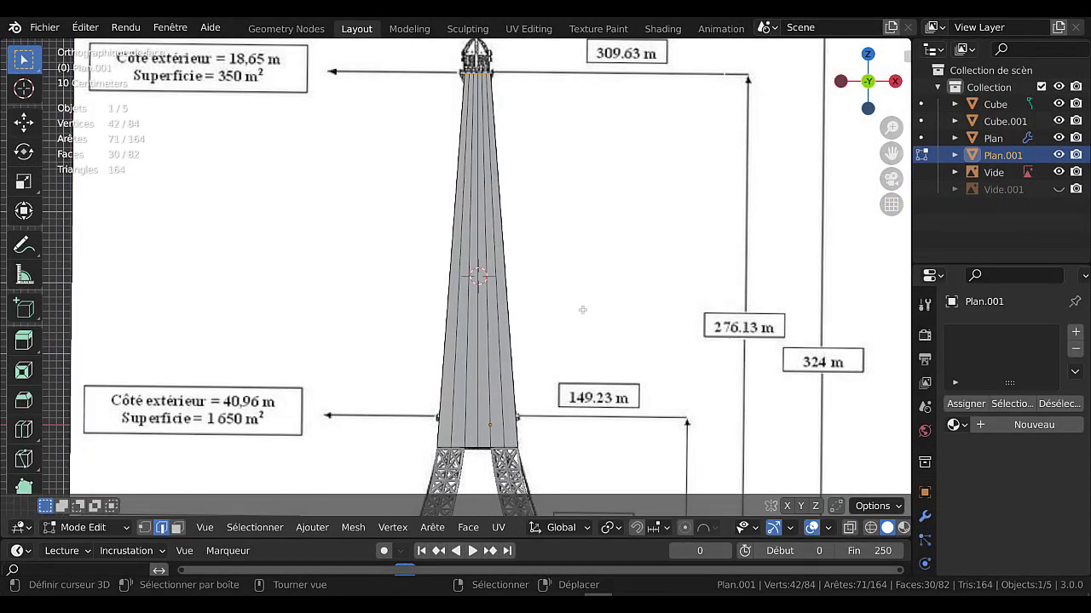
key("alt+z")
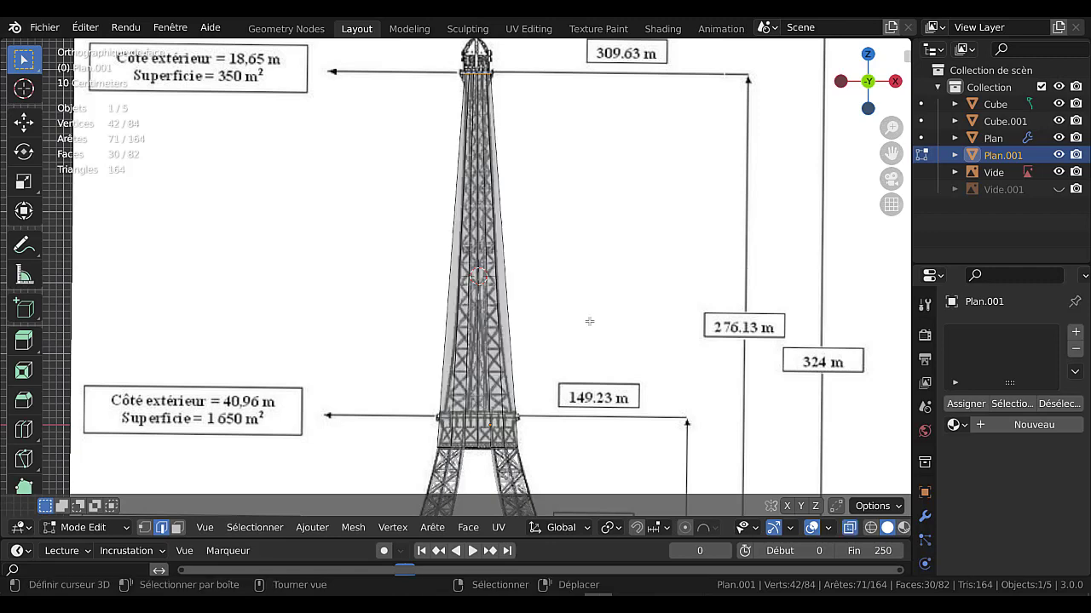
middle_click_drag(584, 316, 571, 268, "shift")
scroll(570, 268, "up", 3)
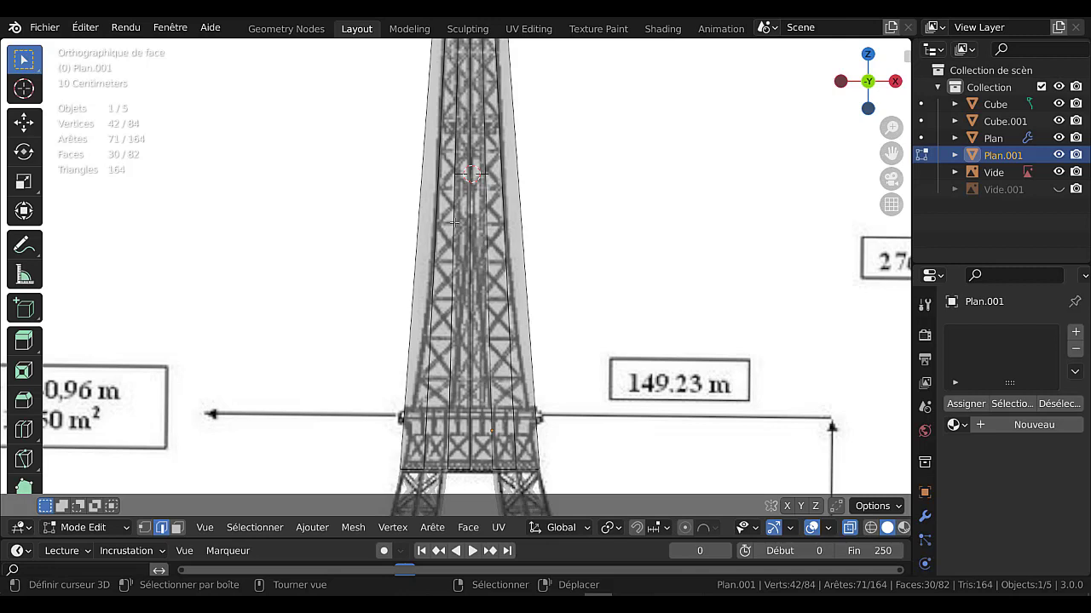
key("ctrl+r")
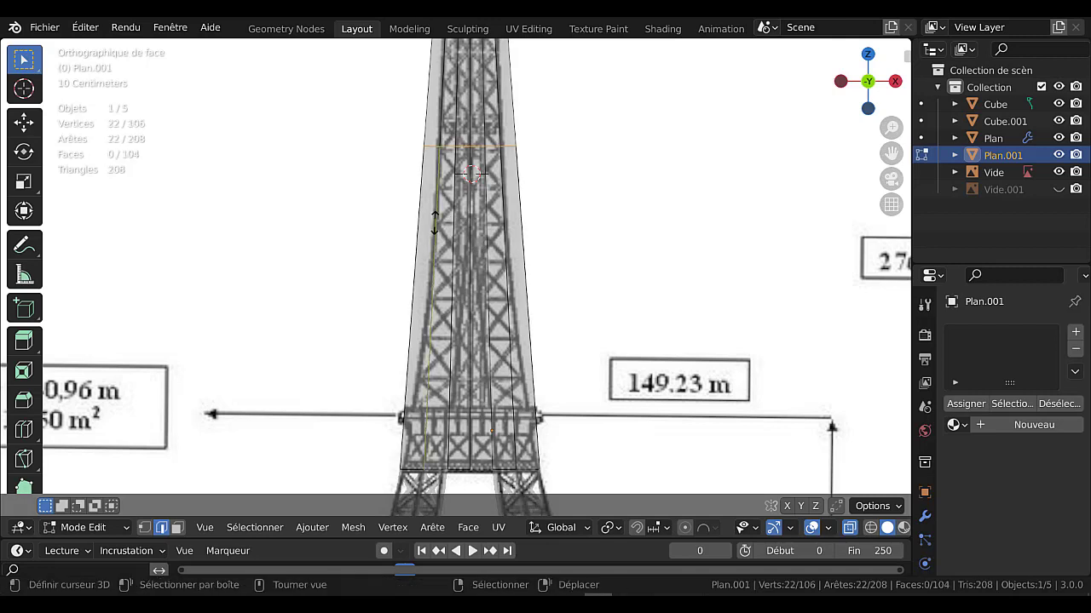
left_click(429, 256)
left_click(428, 313)
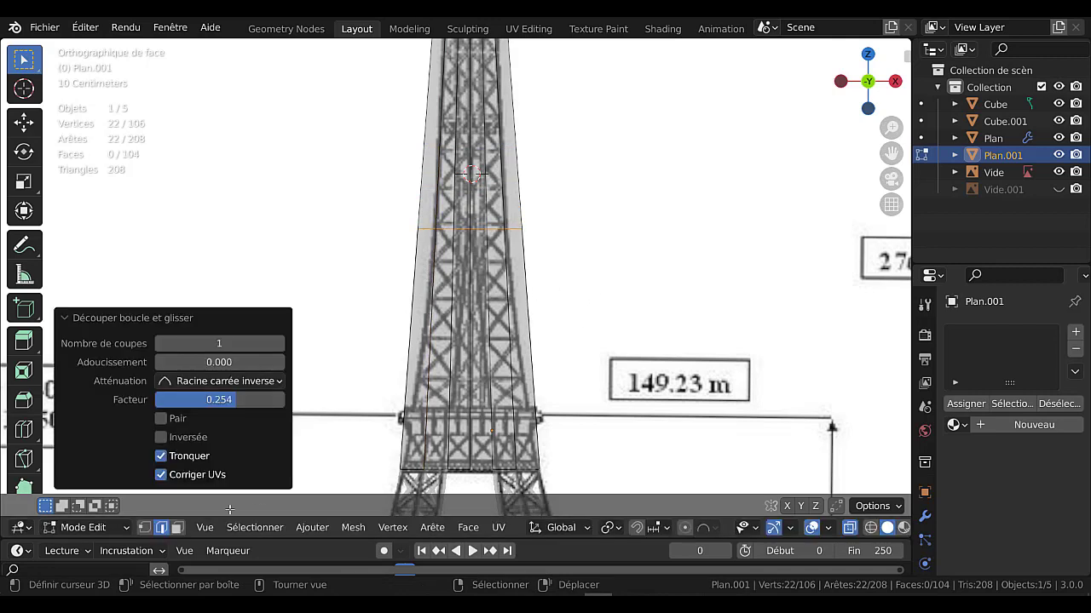
Select the two vertical edge loops either side of the column's centre line in front view
left_click(486, 201, "alt")
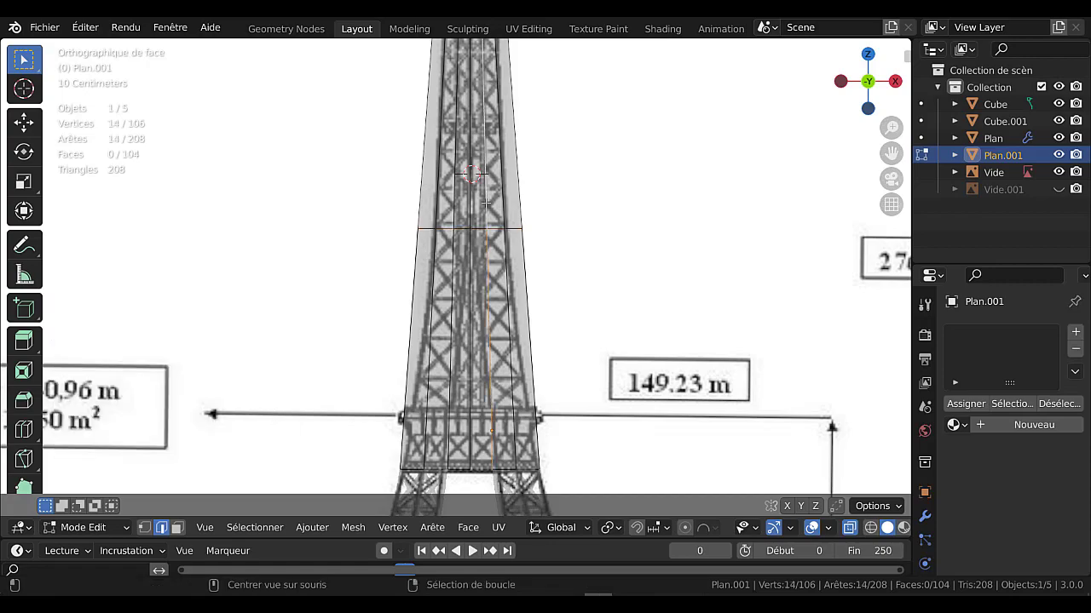
left_click(455, 202, "alt+shift")
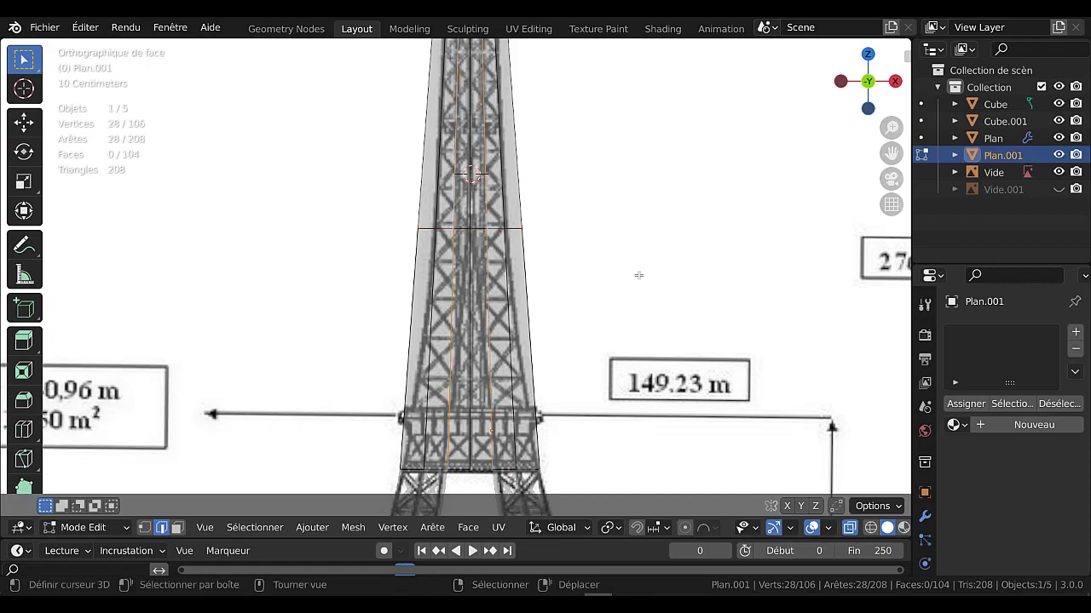
middle_click_drag(638, 276, 462, 291)
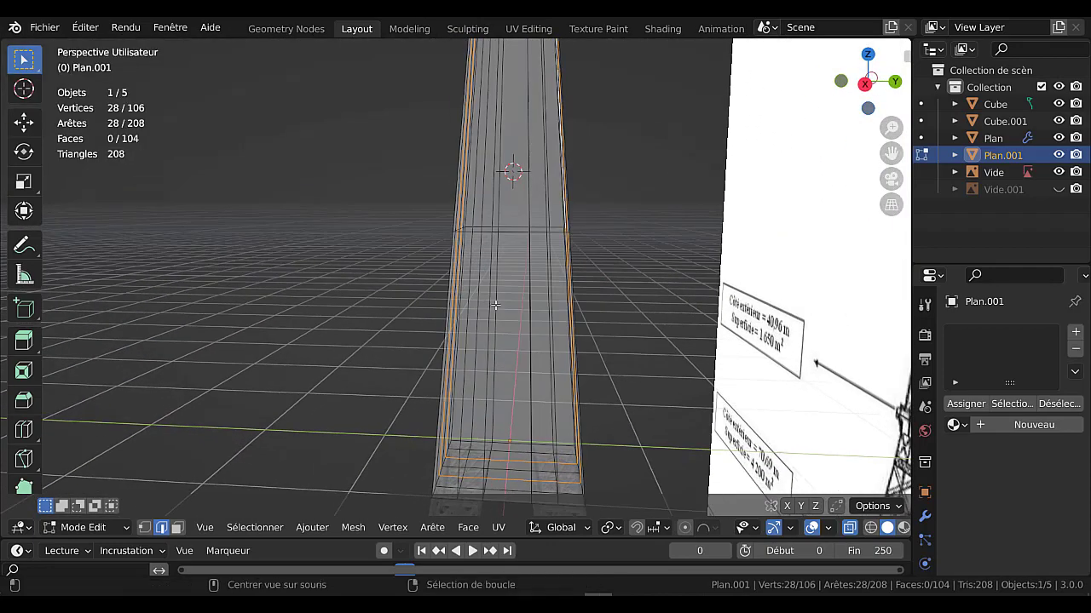
Turn off X-ray and cut a vertical edge loop down the middle of the column's side face at factor -0.005
key("alt+z")
scroll(519, 259, "down", 2)
middle_click_drag(519, 259, 588, 260)
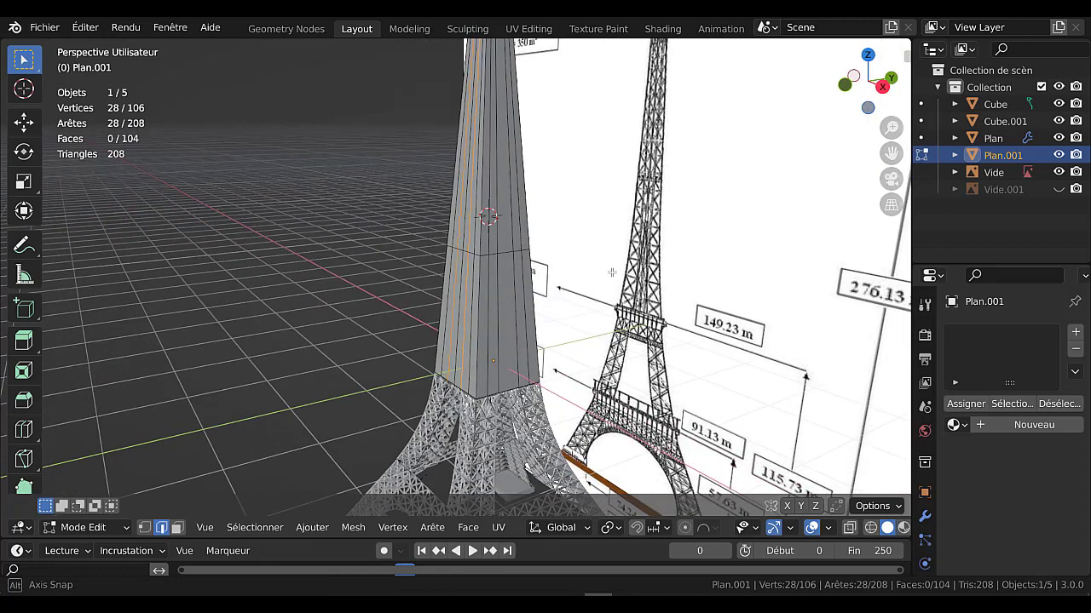
scroll(548, 254, "up", 2)
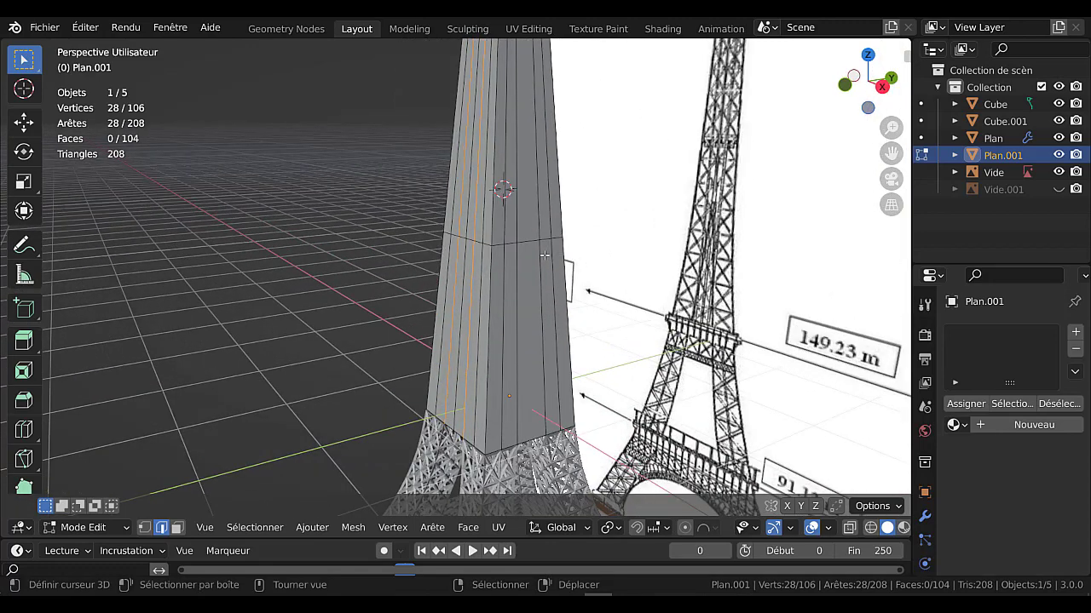
key("ctrl")
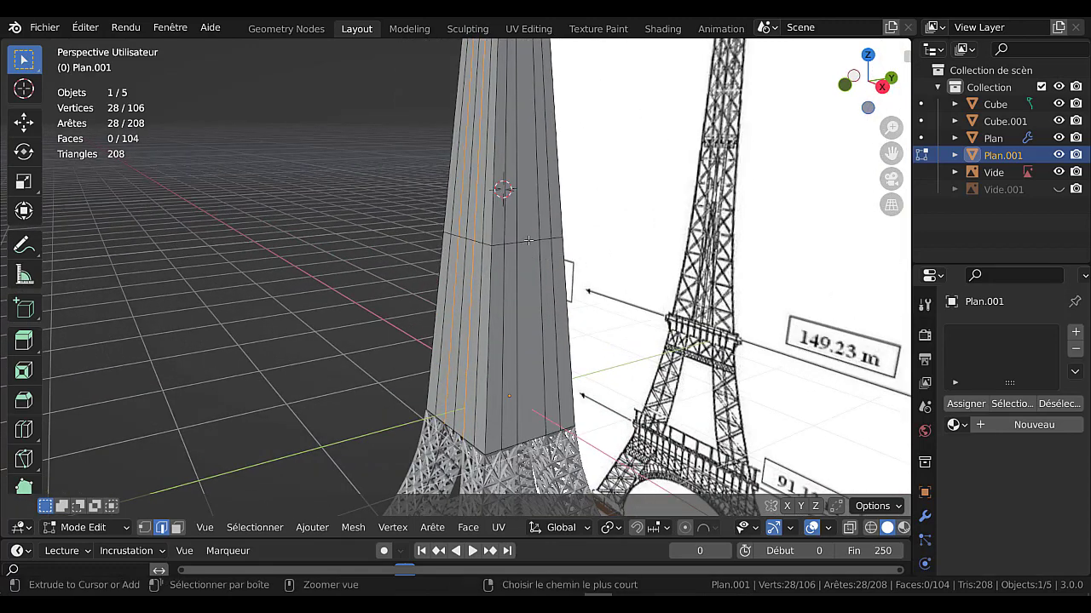
key("ctrl+r")
left_click(529, 241)
left_click(528, 242)
middle_click_drag(528, 242, 629, 280)
scroll(461, 232, "up", 2)
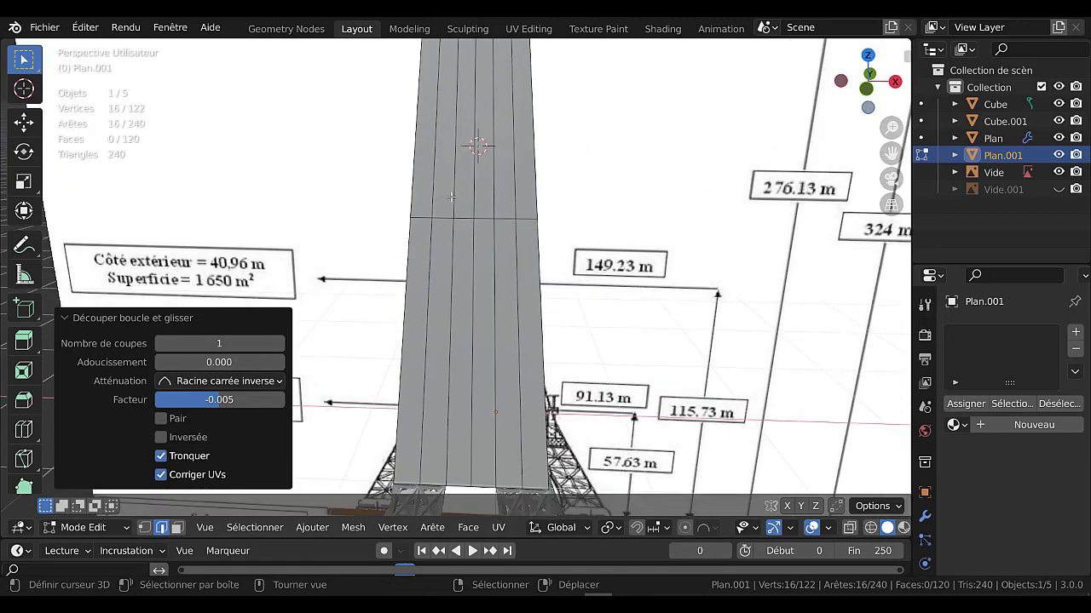
left_click(451, 197)
left_click(491, 199, "alt")
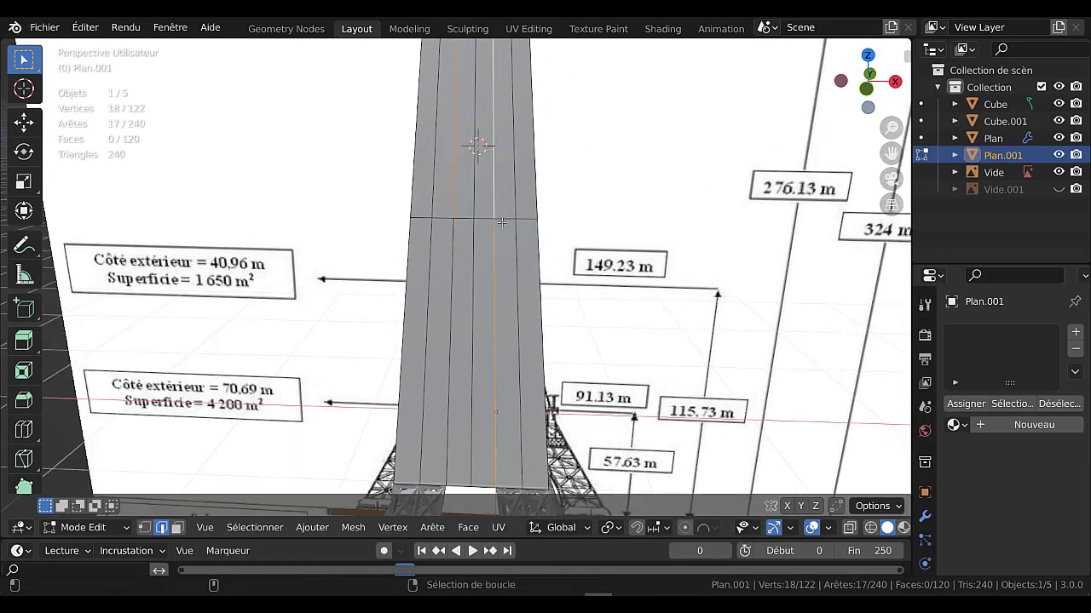
left_click(451, 243, "alt+shift")
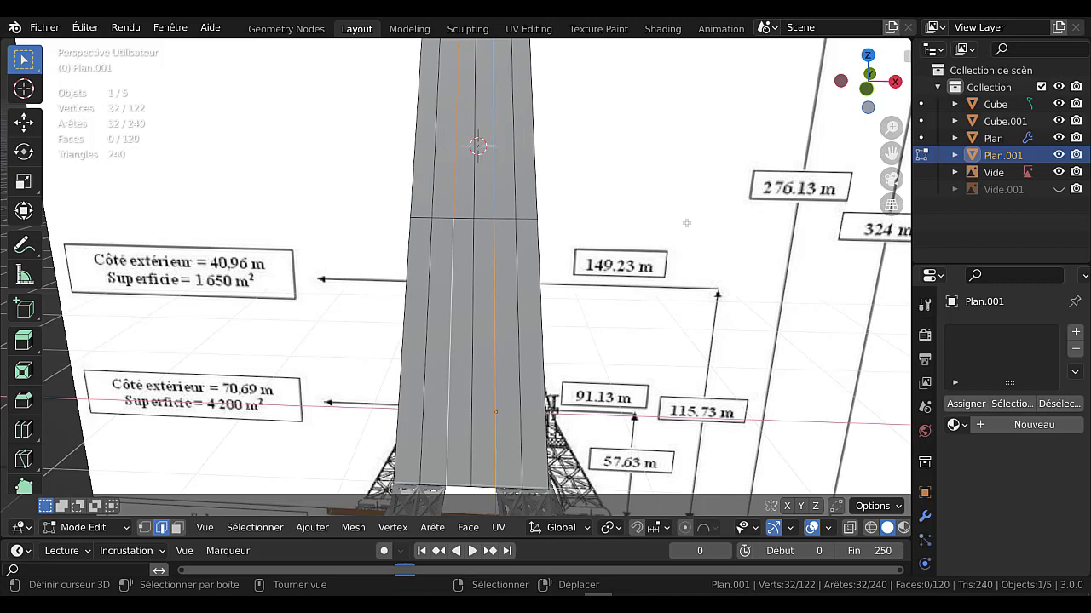
right_click(486, 235)
key("g")
right_click(485, 243)
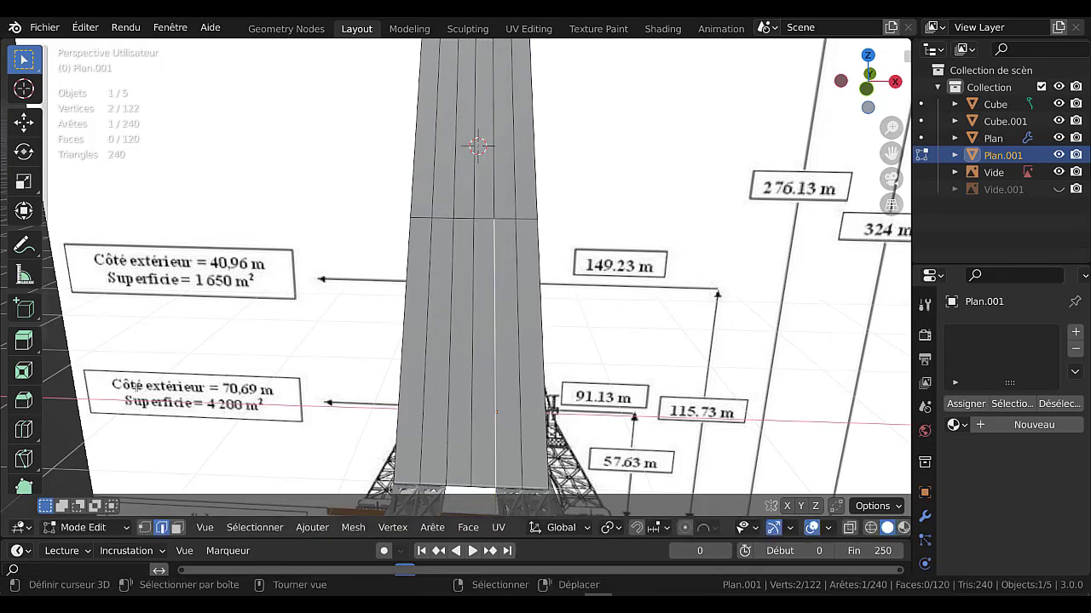
In vertex select mode, select the three middle vertices of the horizontal loop on each of the column's four sides
left_click(144, 527)
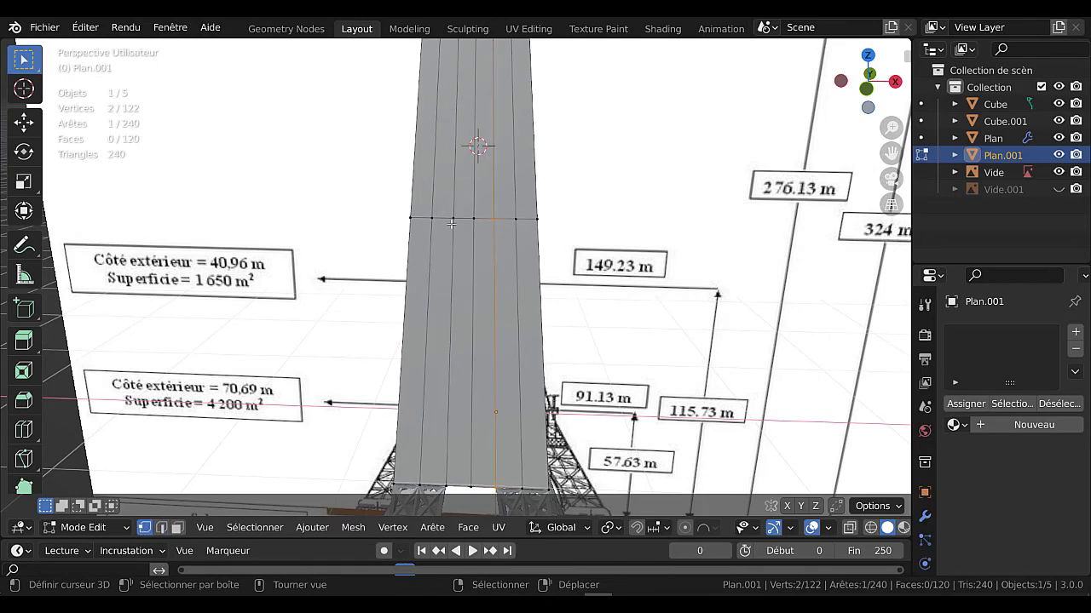
right_click(495, 219, "shift")
middle_click_drag(495, 219, 392, 229)
right_click(529, 246, "shift")
right_click(518, 244, "shift")
right_click(564, 243, "shift")
right_click(516, 269, "shift")
right_click(535, 263, "shift")
right_click(552, 258, "shift")
right_click(387, 223, "shift")
right_click(372, 219, "shift")
right_click(357, 216, "shift")
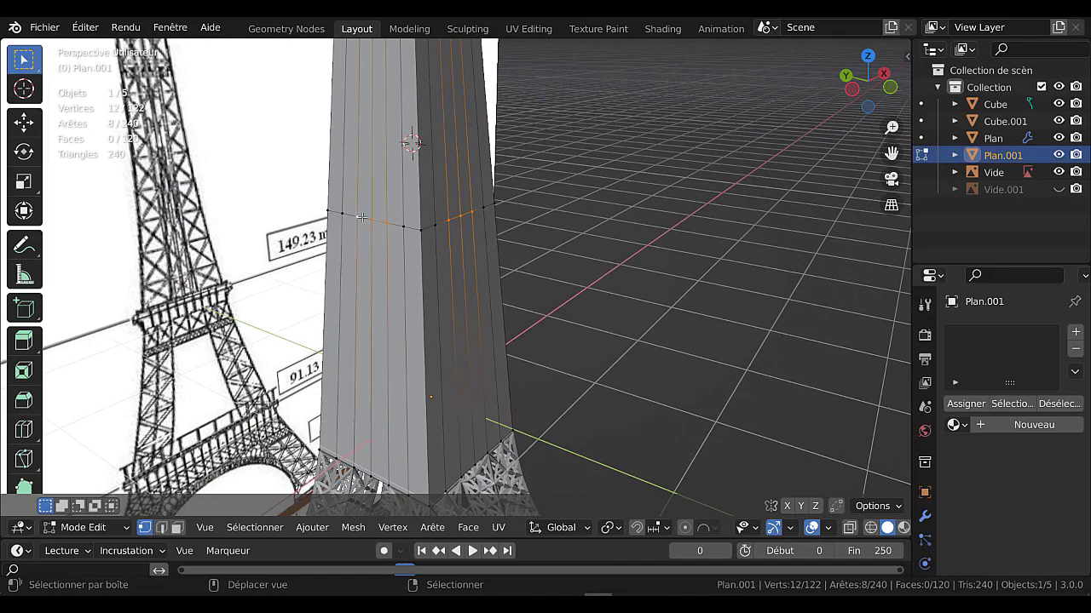
Set the transform pivot to individual origins and scale the three selected middle vertices on each side to 0.073
middle_click_drag(611, 259, 441, 244)
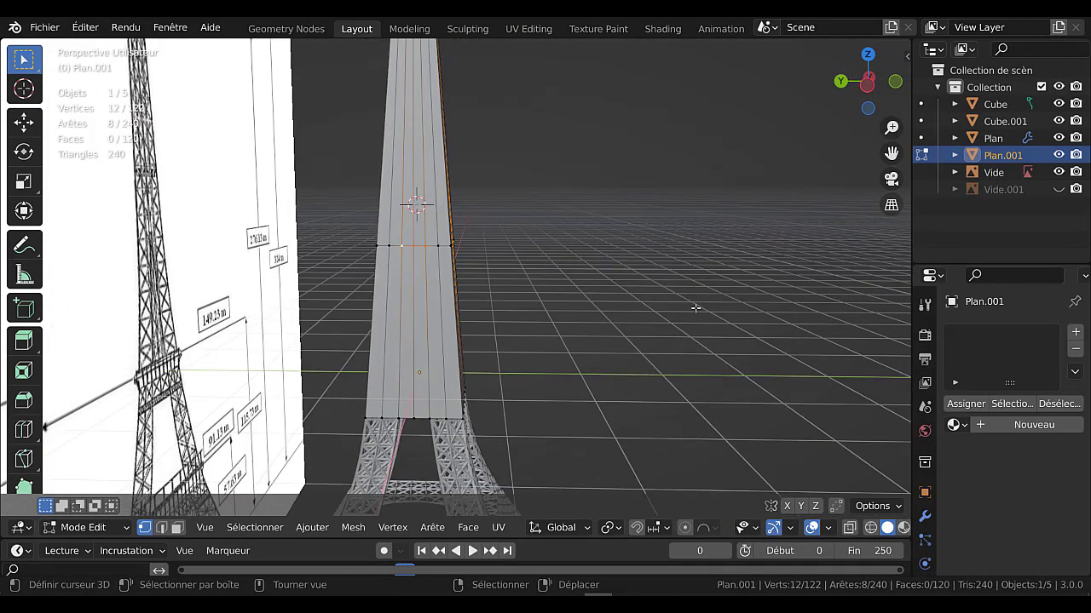
middle_click_drag(695, 307, 587, 281)
middle_click_drag(804, 347, 699, 362)
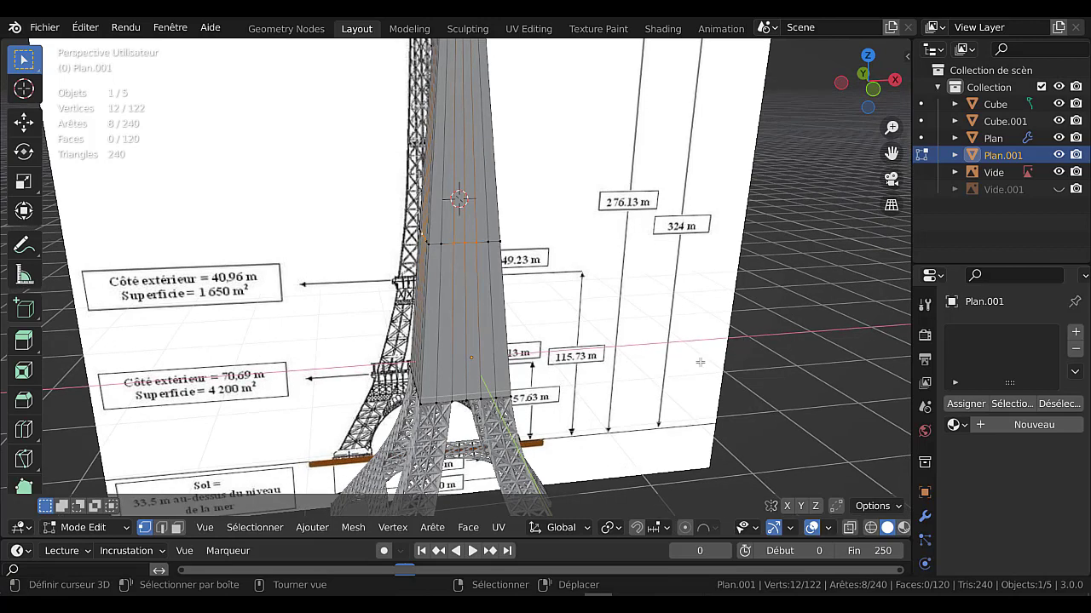
left_click(606, 527)
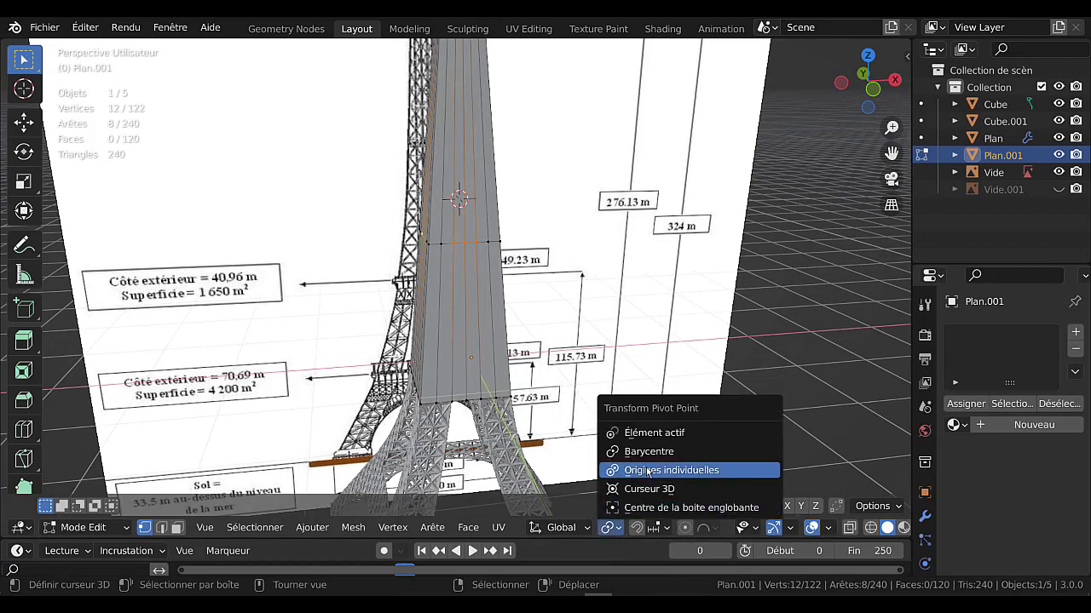
left_click(647, 471)
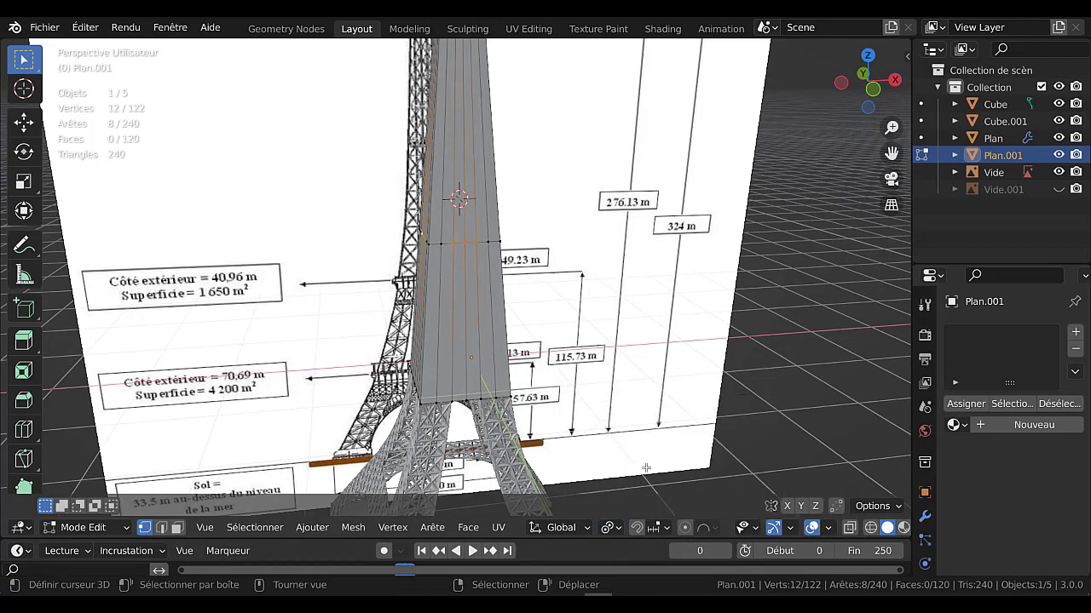
scroll(612, 436, "up", 3)
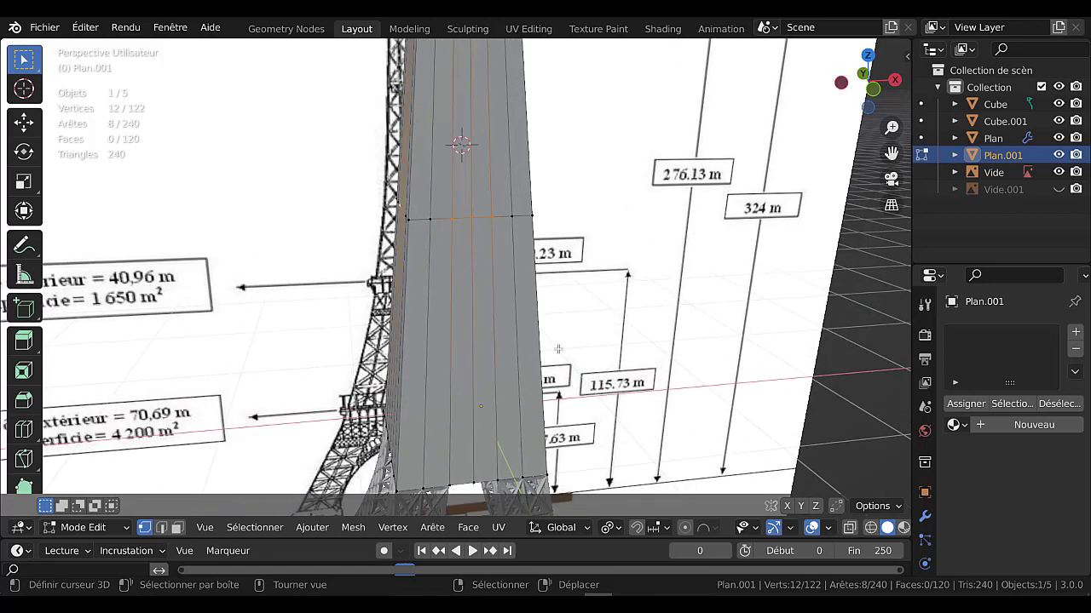
middle_click_drag(473, 259, 508, 272)
scroll(478, 254, "up", 2)
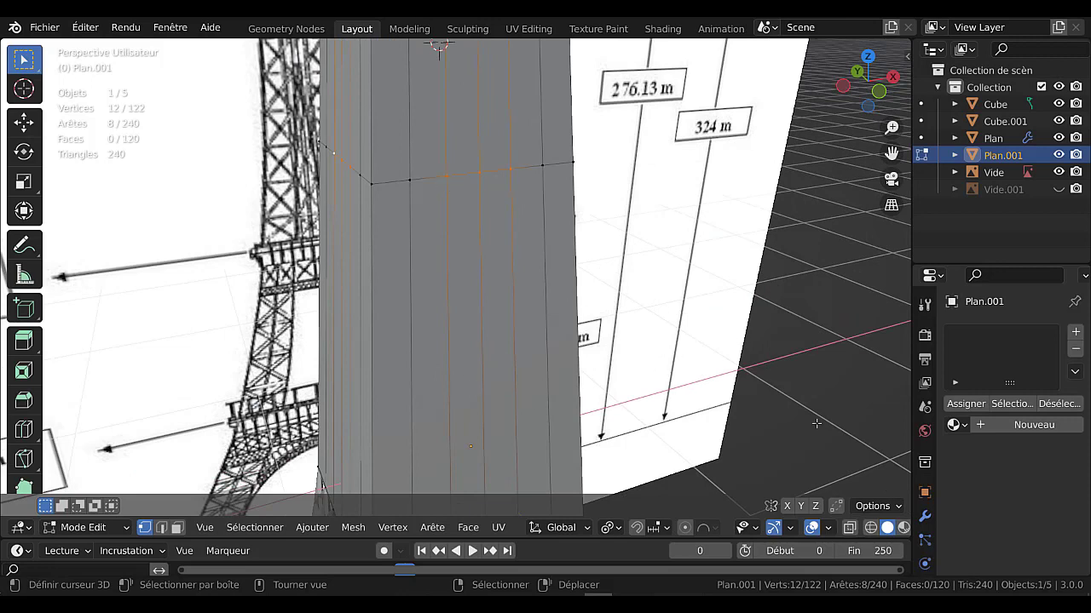
key("s")
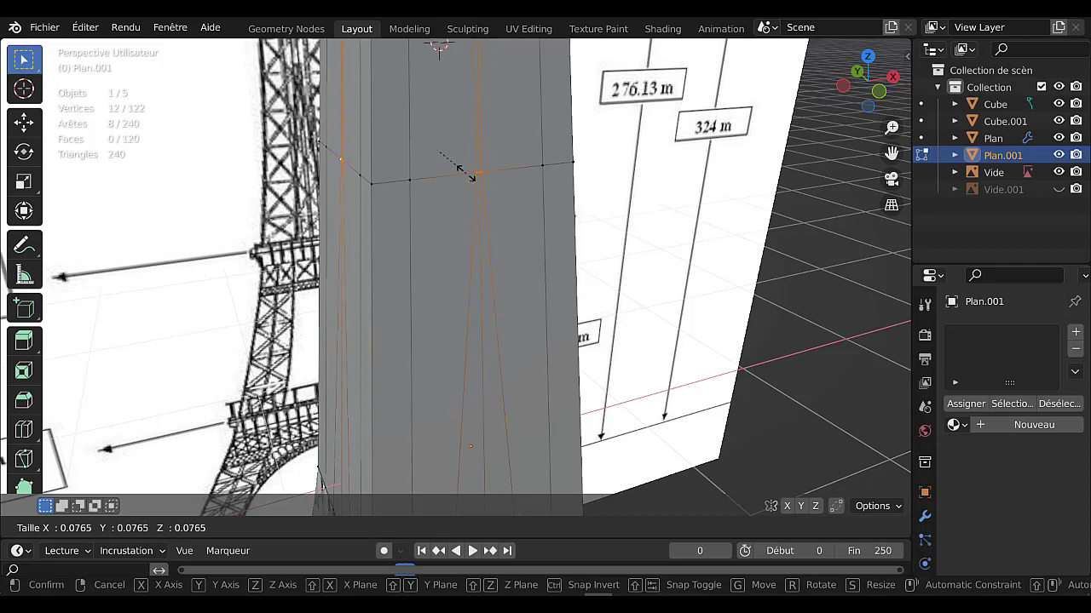
left_click(464, 170)
In edge select mode, dissolve the two vertical edges flanking the centre line above the mid-height loop on all four sides
scroll(526, 256, "down", 2)
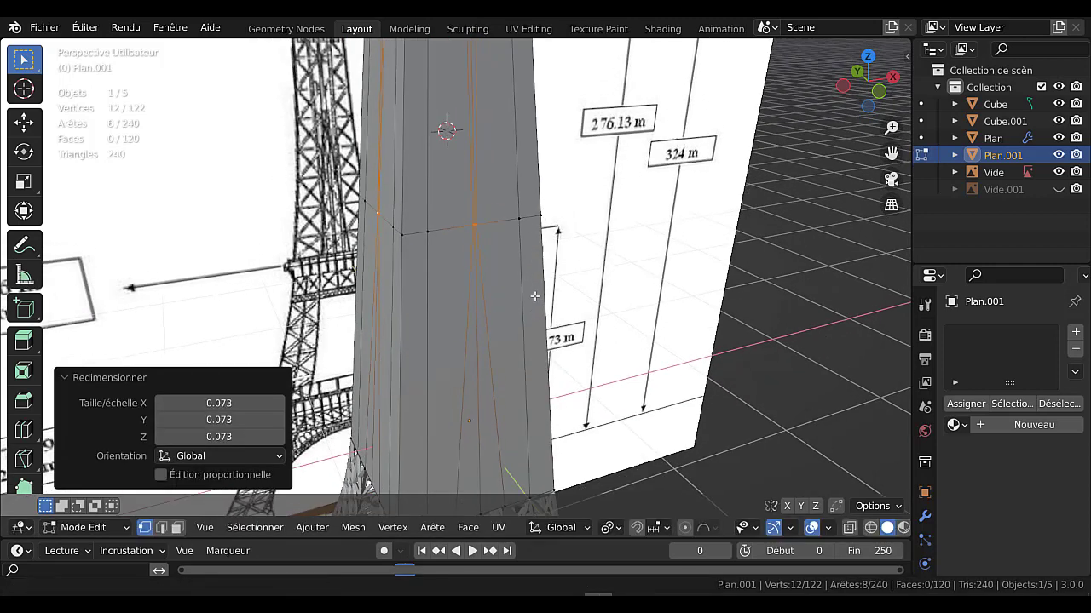
middle_click_drag(535, 297, 543, 465, "shift")
scroll(504, 252, "up", 1)
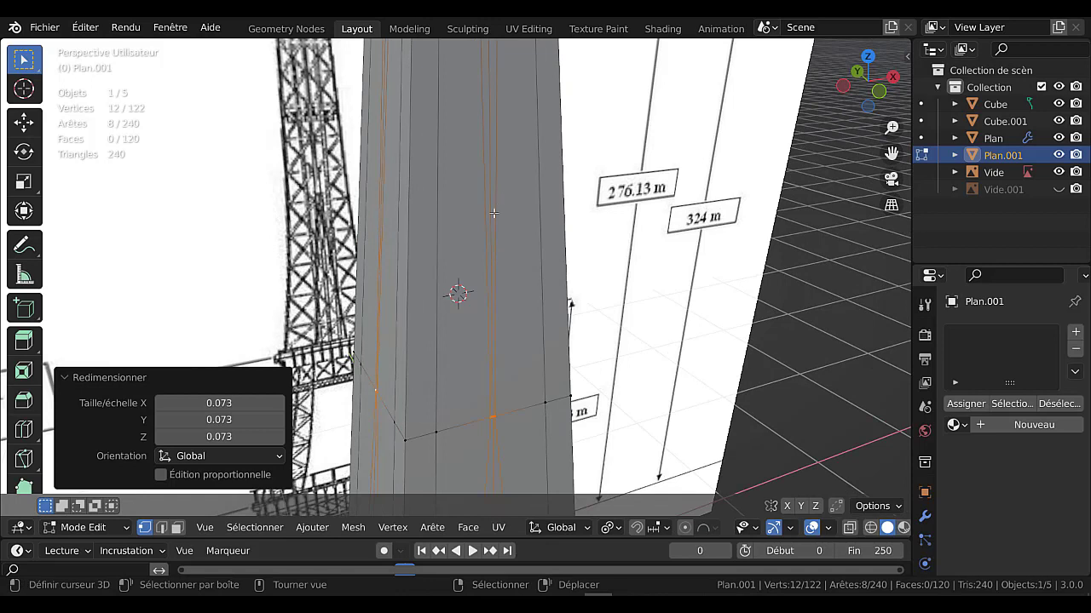
left_click(502, 161)
left_click(161, 528)
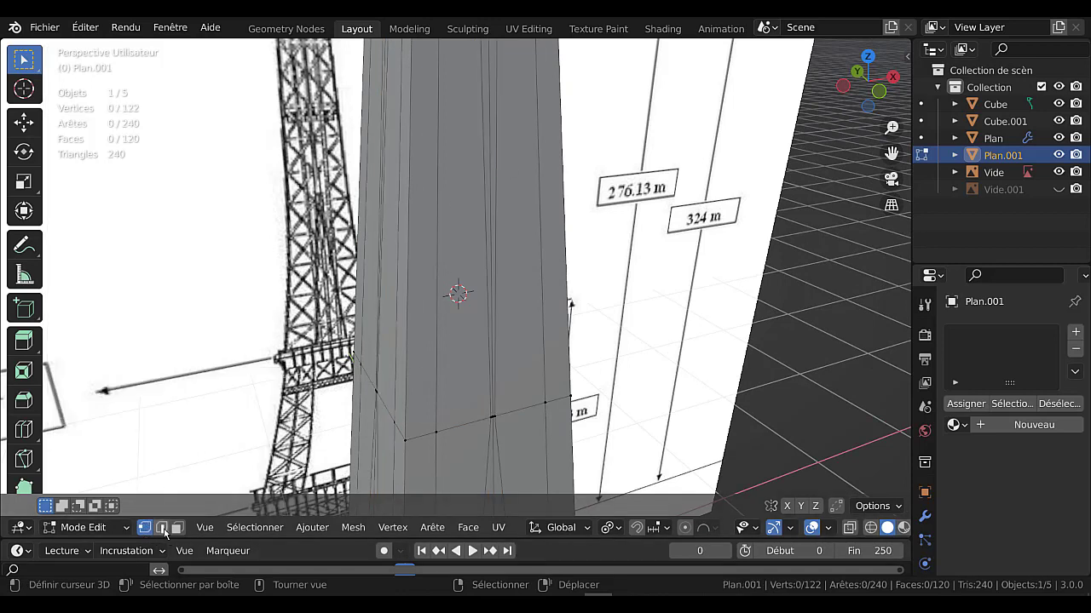
left_click(503, 191)
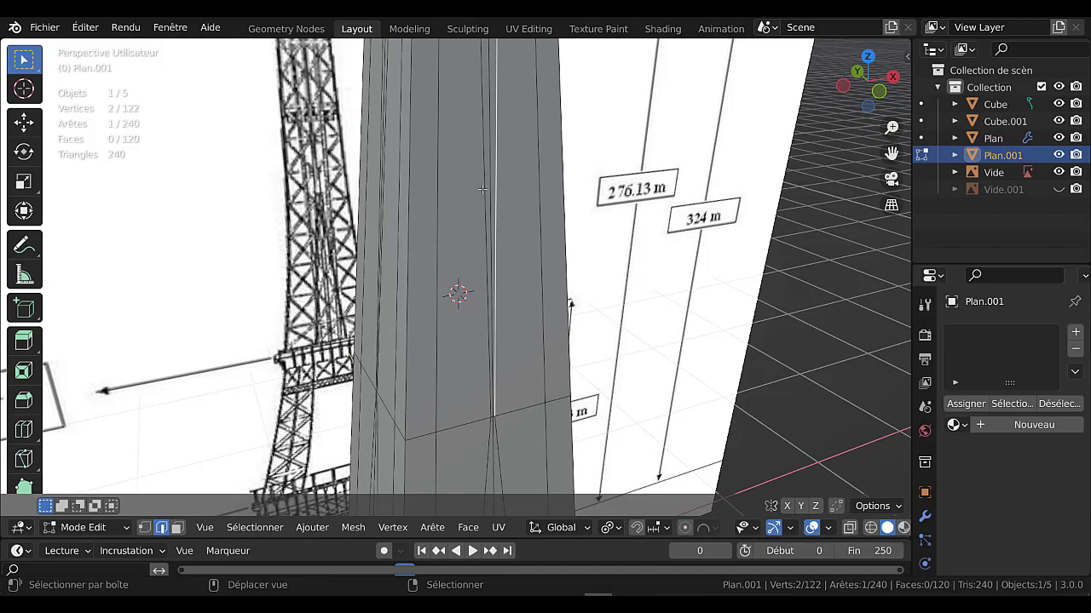
left_click(483, 189, "shift")
middle_click_drag(477, 200, 499, 281)
left_click(431, 247, "shift")
left_click(417, 236, "shift")
left_click(477, 277, "shift")
left_click(457, 275, "shift")
left_click(500, 282, "shift")
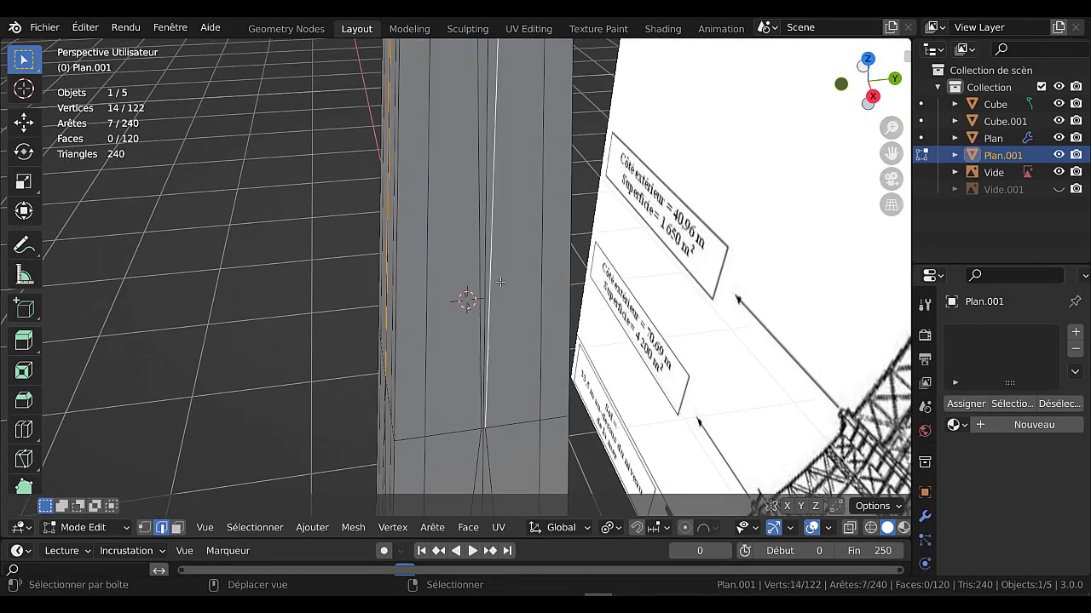
left_click(472, 282, "shift")
key("x")
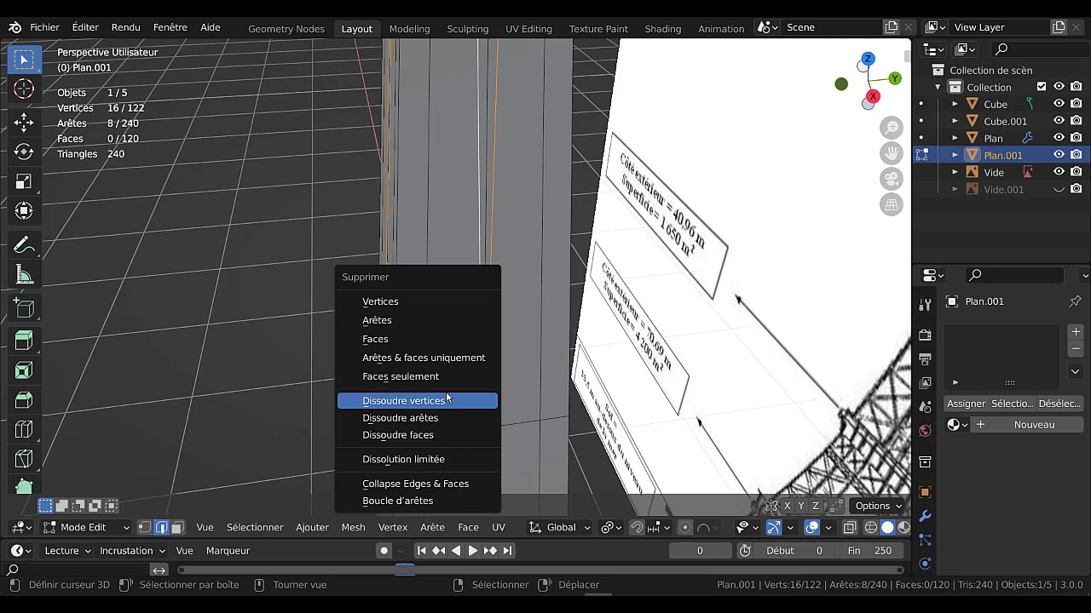
left_click(442, 418)
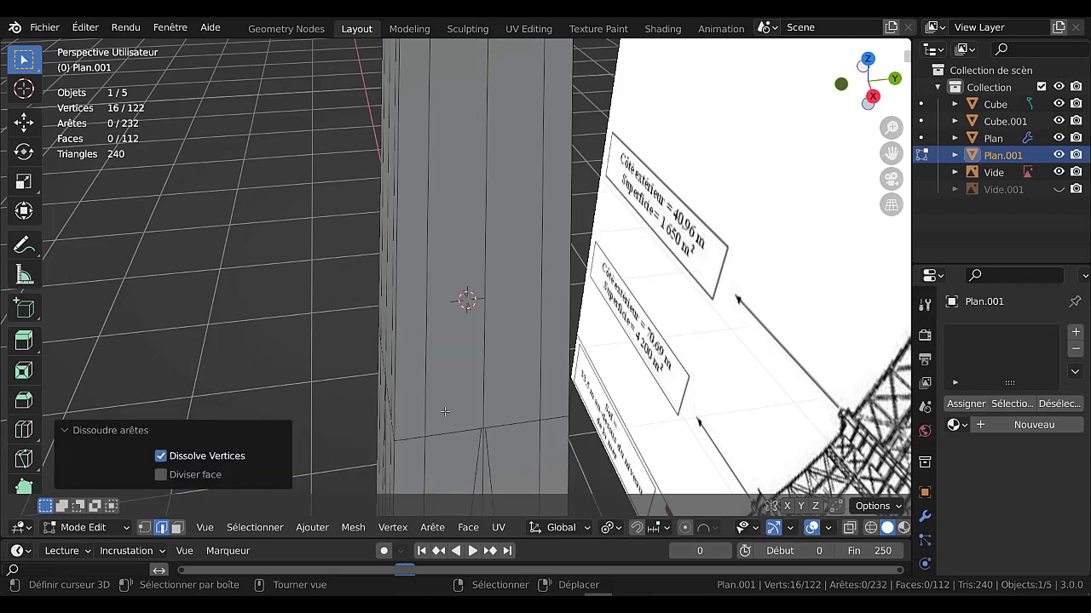
Dissolve the four edge loops beside the centre lines on the column's top face, two in each direction
scroll(445, 412, "down", 3)
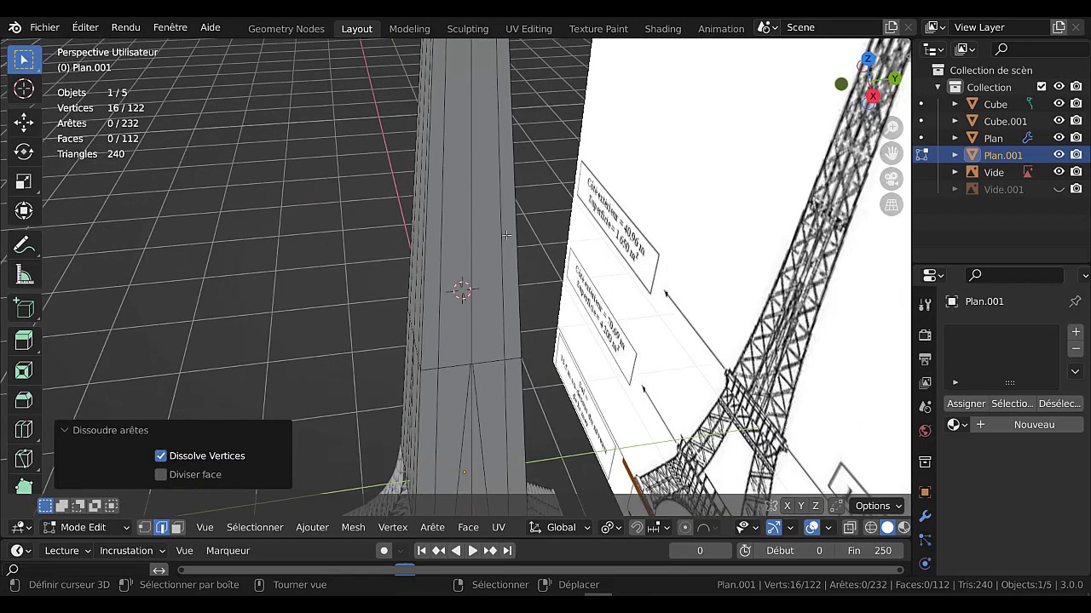
middle_click_drag(508, 232, 483, 392, "shift")
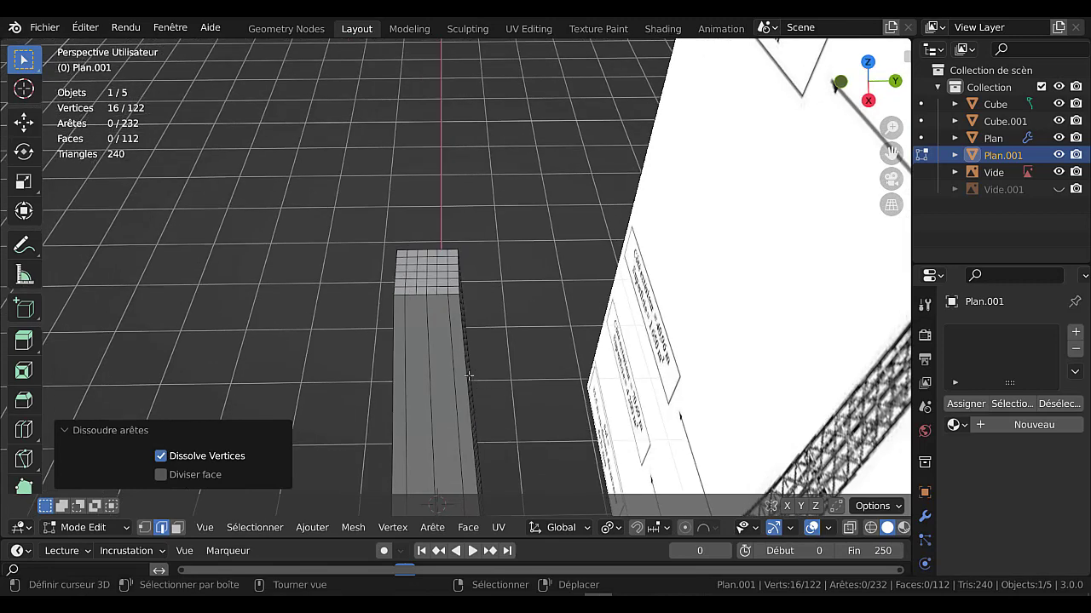
scroll(469, 375, "up", 3)
left_click(403, 308, "alt")
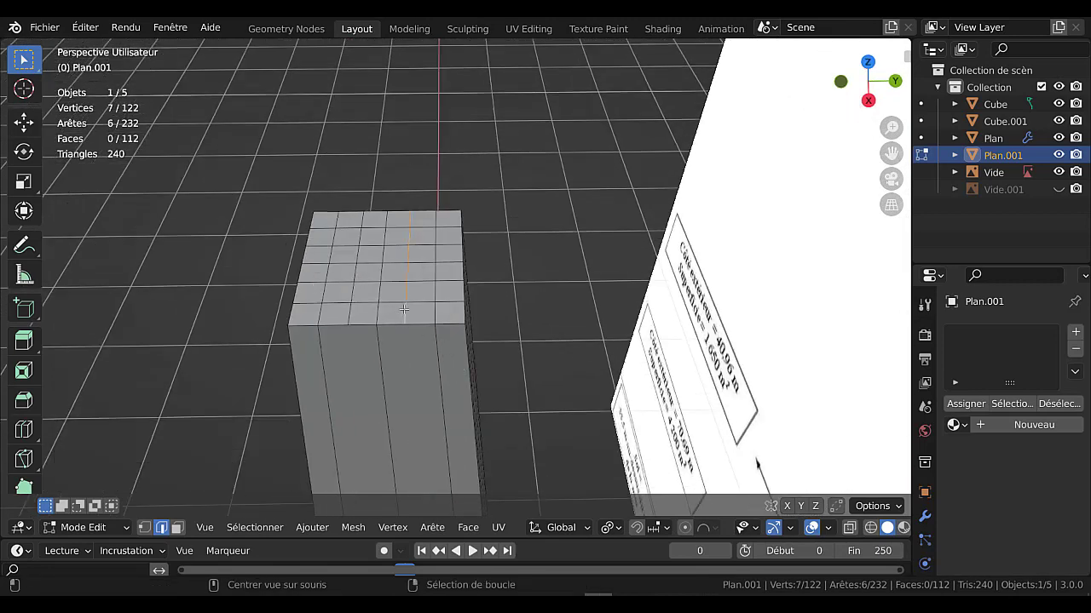
left_click(350, 307, "alt+shift")
left_click(309, 279, "alt+shift")
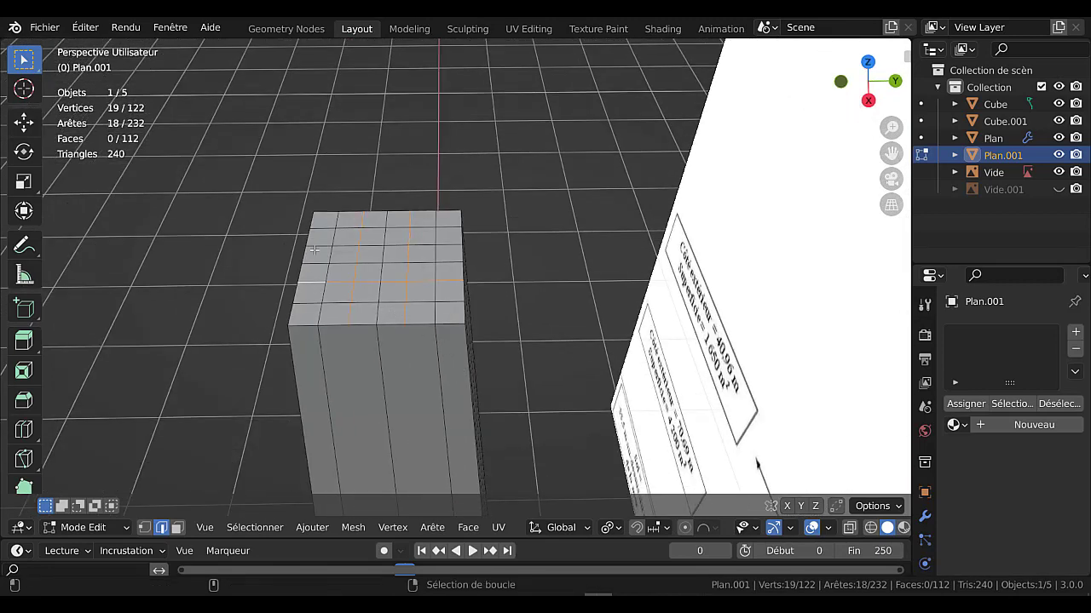
left_click(315, 248, "alt+shift")
key("x")
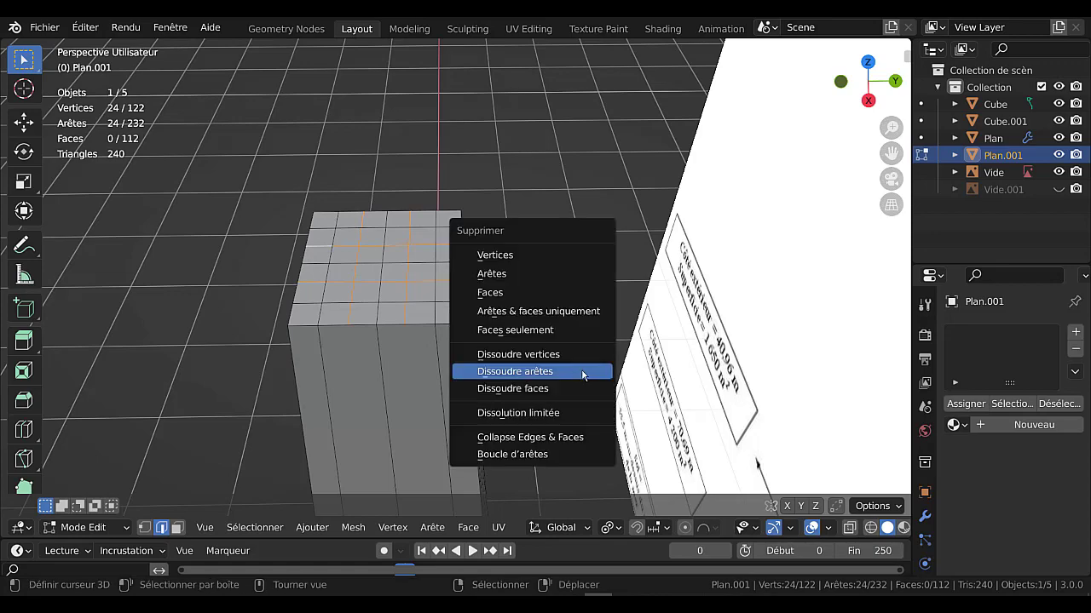
left_click(584, 375)
scroll(582, 370, "down", 6)
key("Tab")
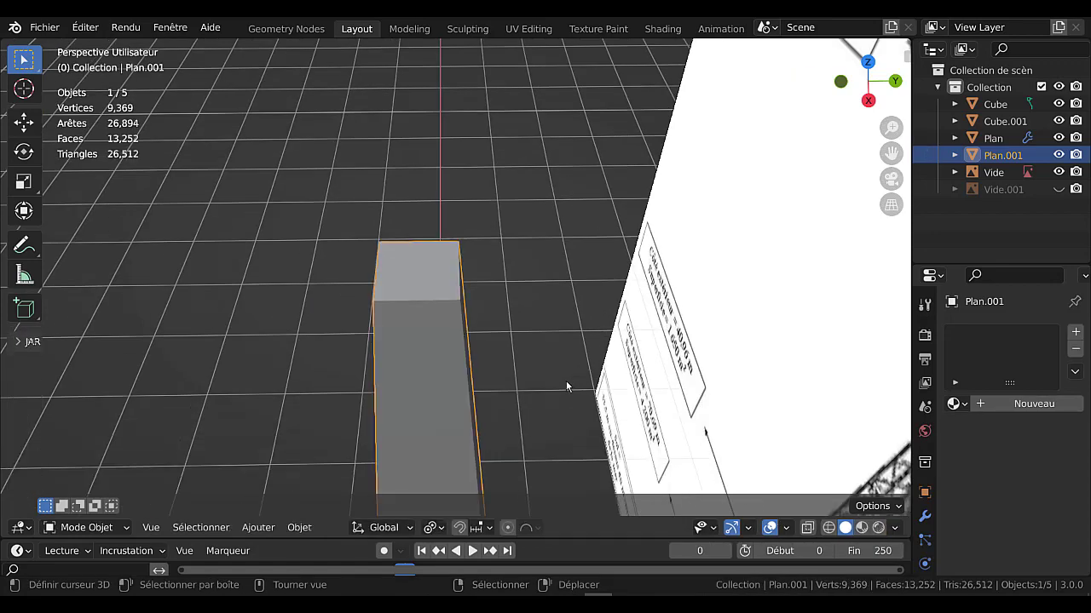
key("Tab")
In front view with X-ray on, cut a horizontal edge loop at factor 0.000 between the mid-height loop and the column's base
middle_click_drag(563, 393, 514, 330)
scroll(514, 331, "up", 6)
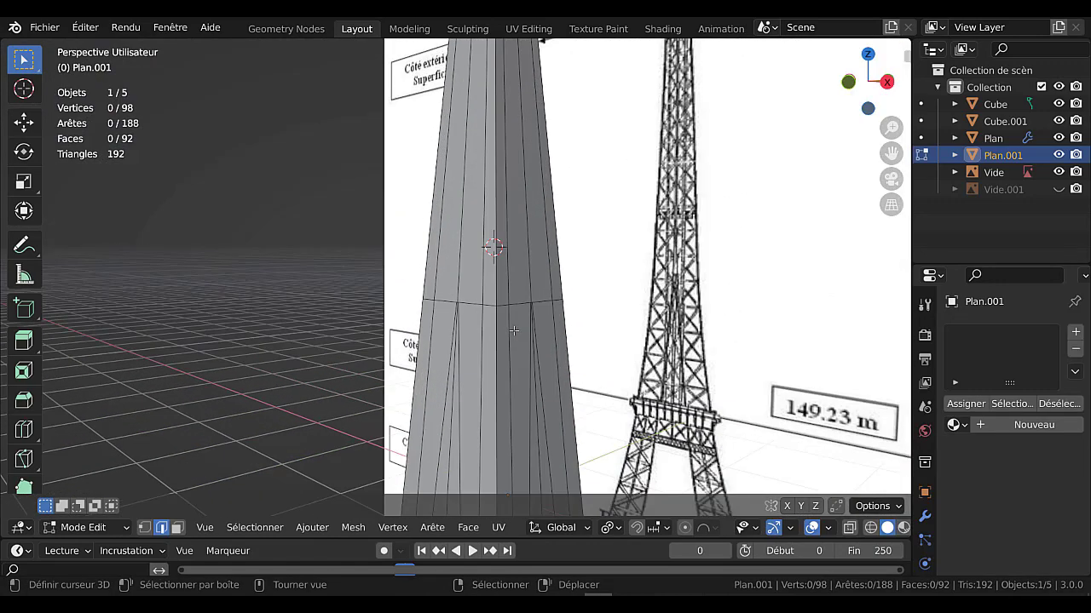
key("KP_1")
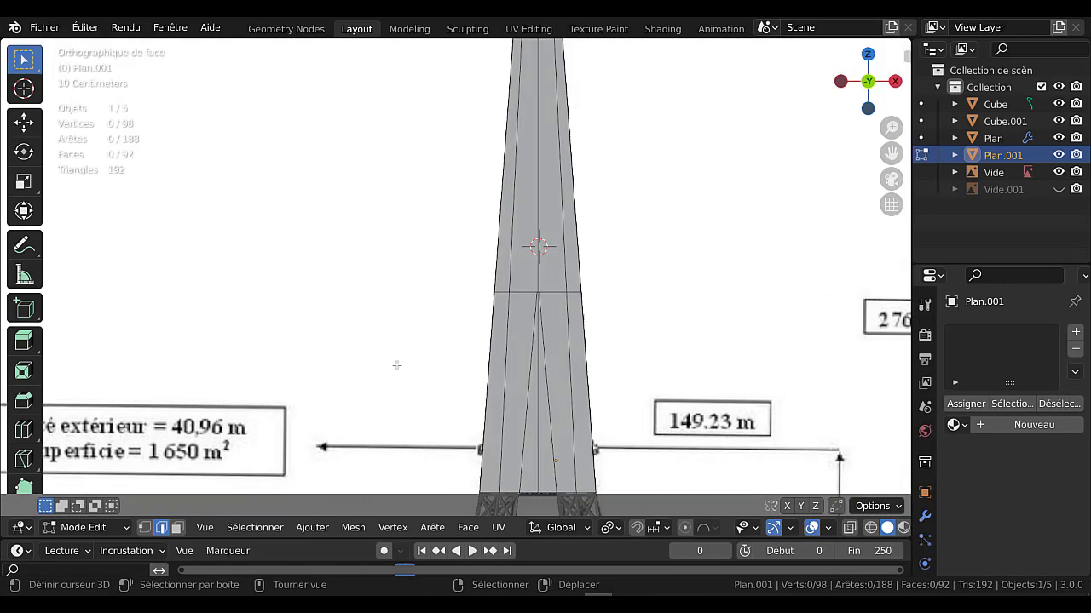
middle_click_drag(629, 290, 562, 254, "shift")
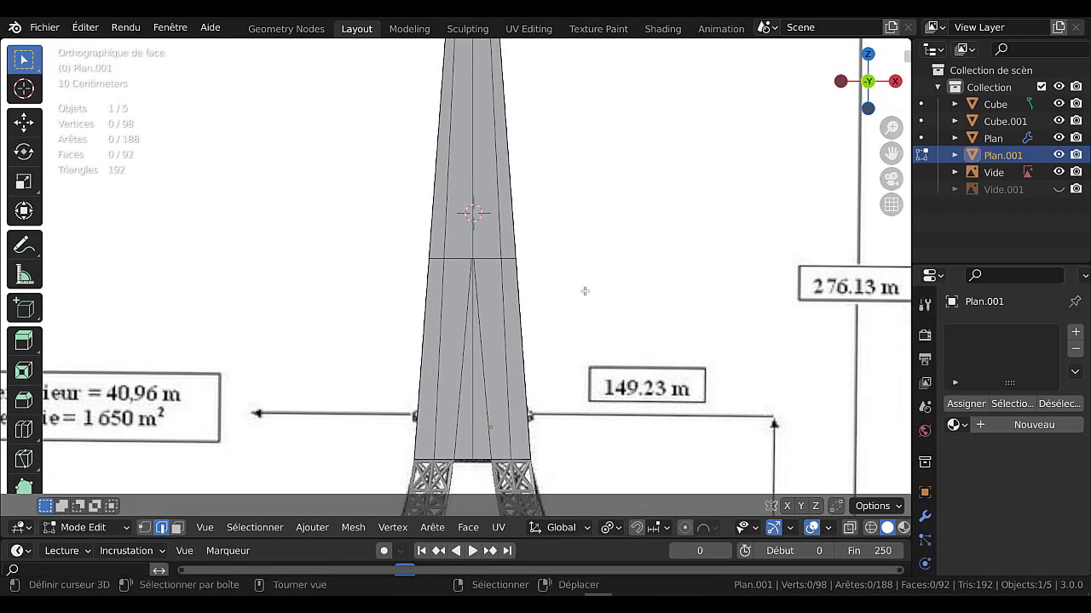
key("alt+z")
scroll(588, 312, "down", 1)
scroll(589, 312, "down", 1)
scroll(584, 317, "up", 1)
middle_click_drag(587, 338, 569, 286, "shift")
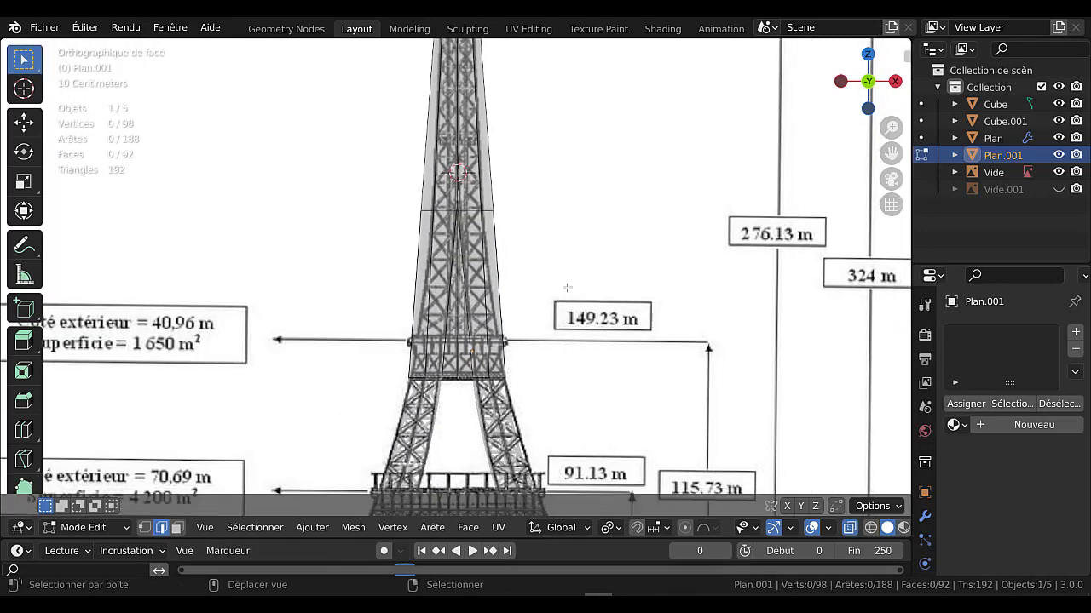
scroll(520, 327, "up", 1)
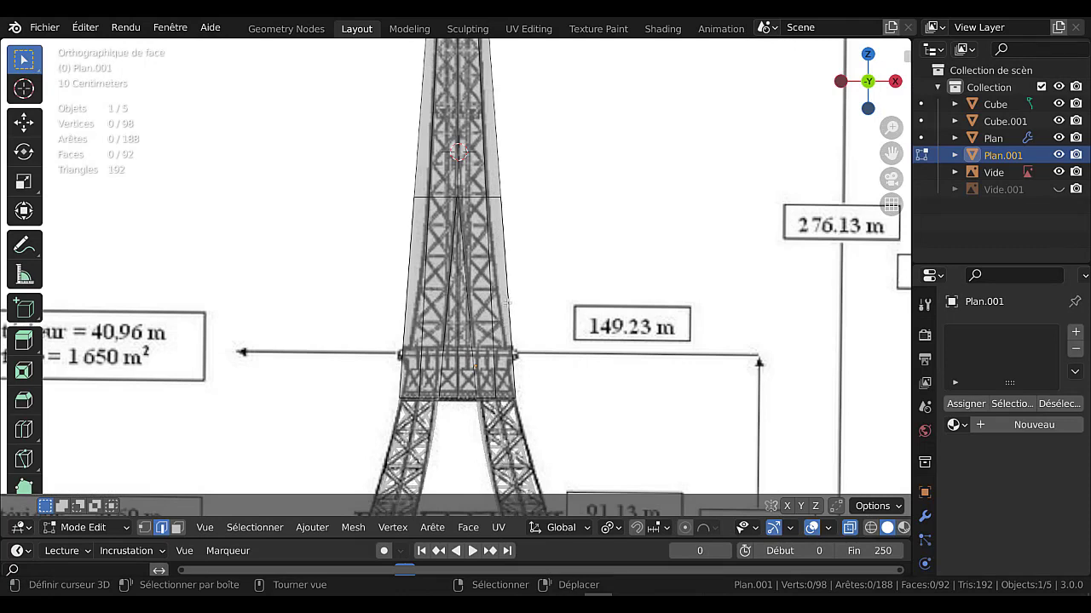
key("ctrl")
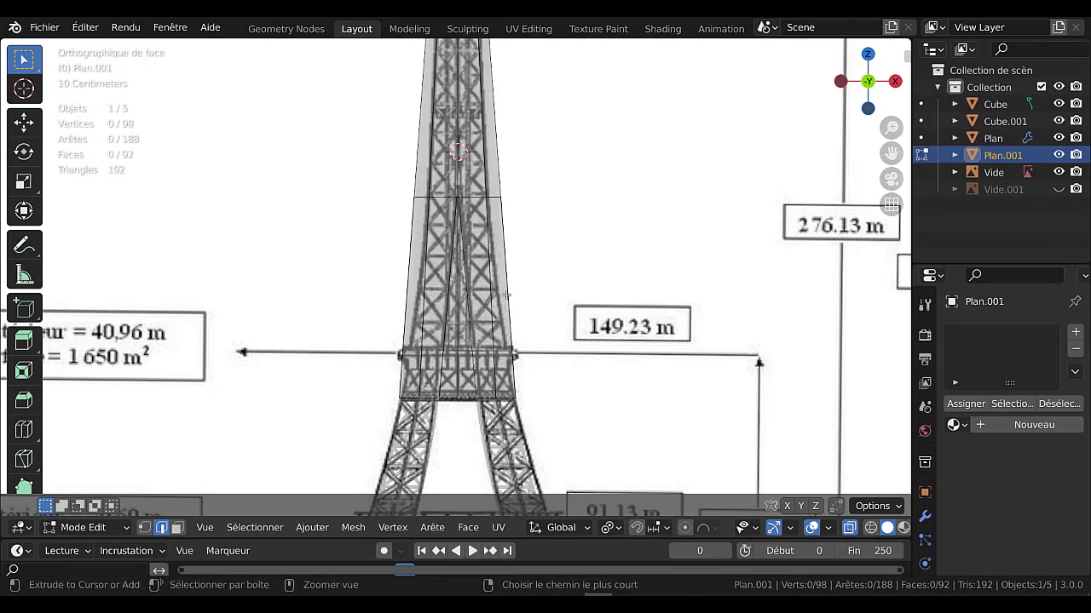
key("ctrl+r")
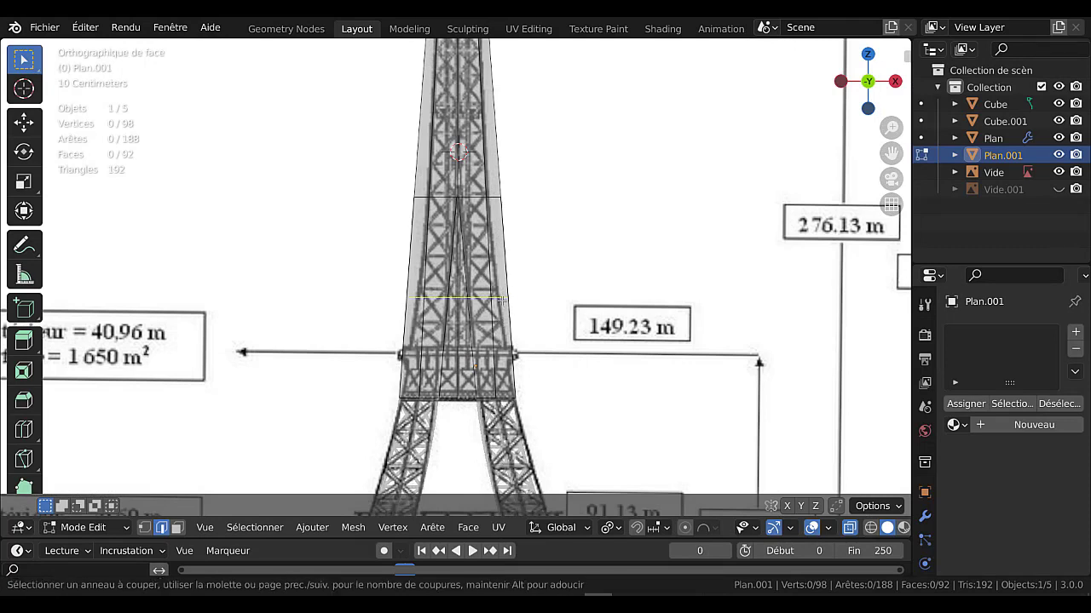
left_click(501, 300)
right_click(519, 326)
scroll(558, 356, "up", 2)
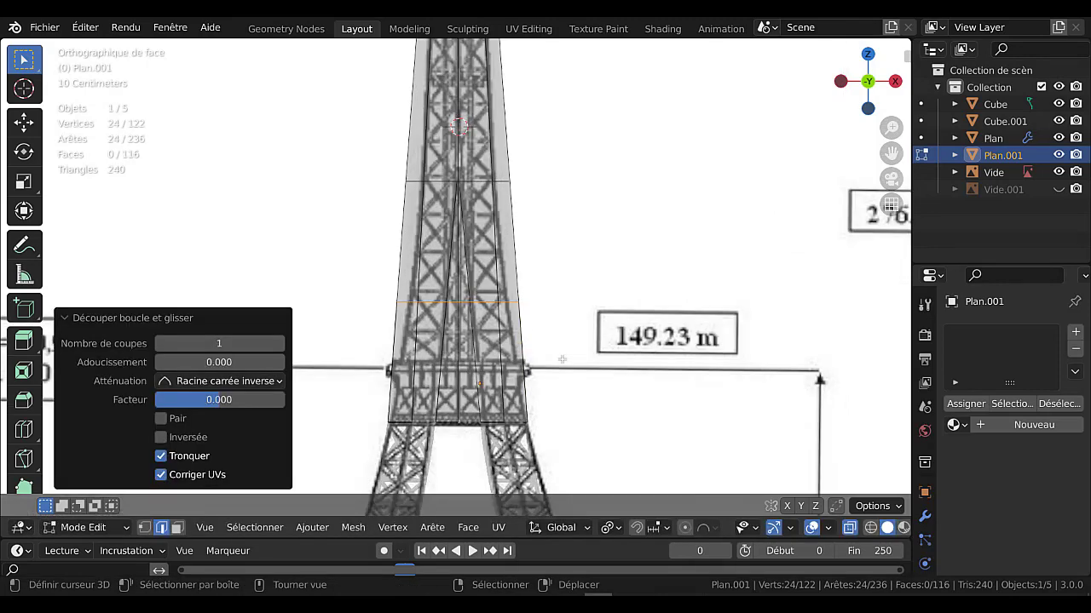
Slide the new edge loop down the column by factor 0.320 and turn off X-ray
middle_click_drag(563, 353, 532, 275, "shift")
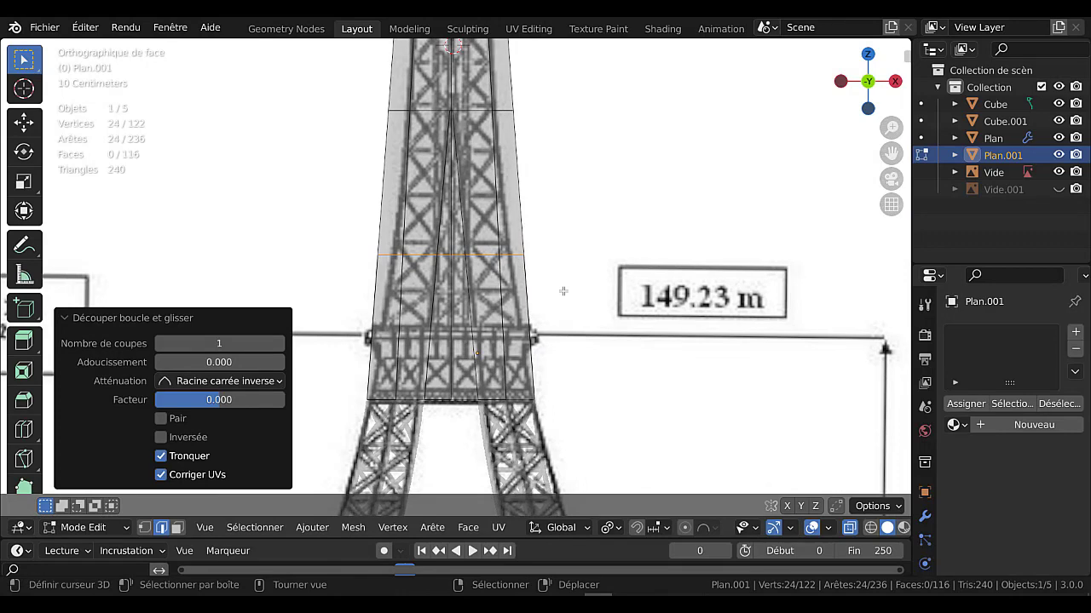
key("g")
key("g")
left_click(576, 345)
key("alt+z")
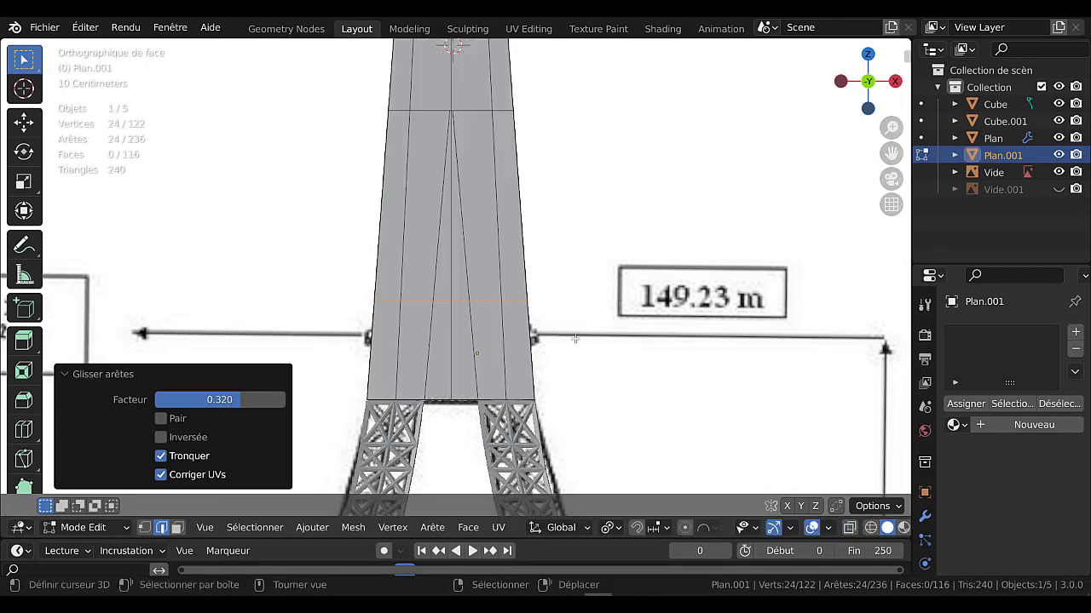
Slide the loop a further 0.357 down to the drawing's 149.23 m platform line and scale it to 0.902
key("g")
key("g")
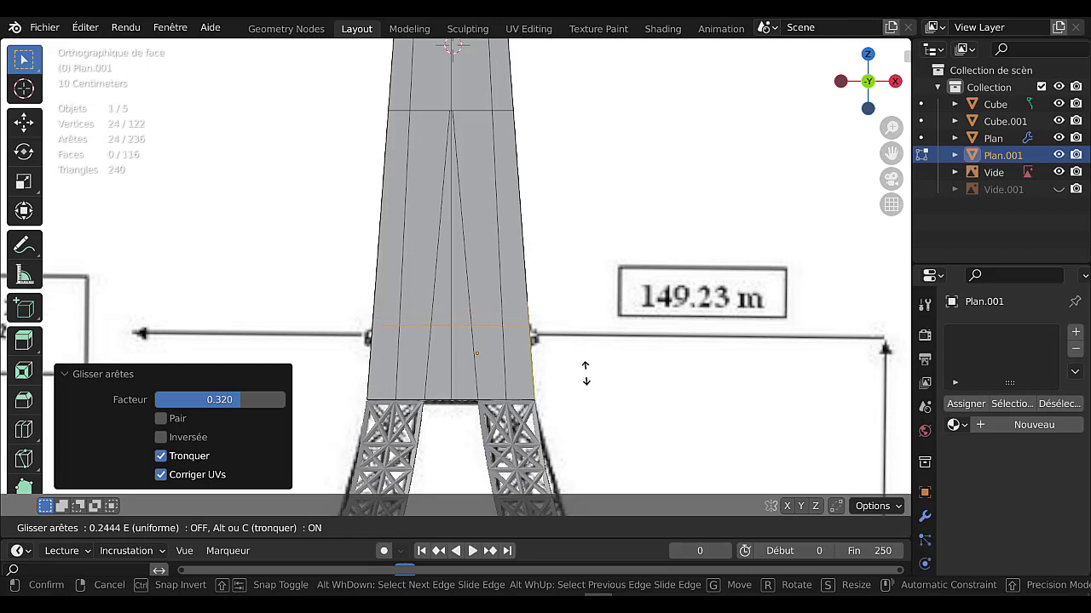
left_click(579, 391)
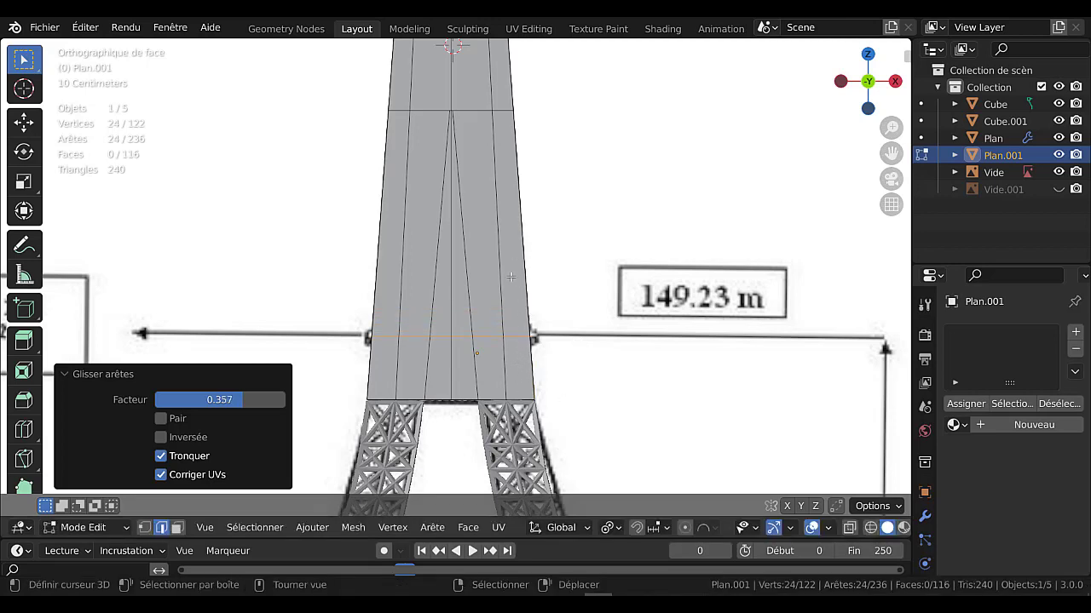
key("s")
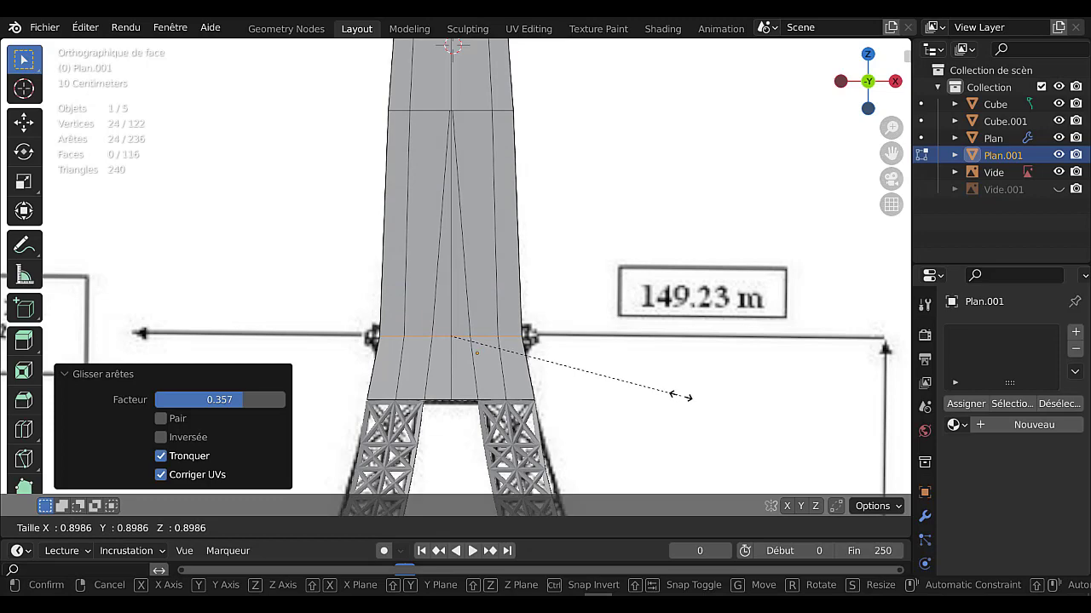
left_click(681, 395)
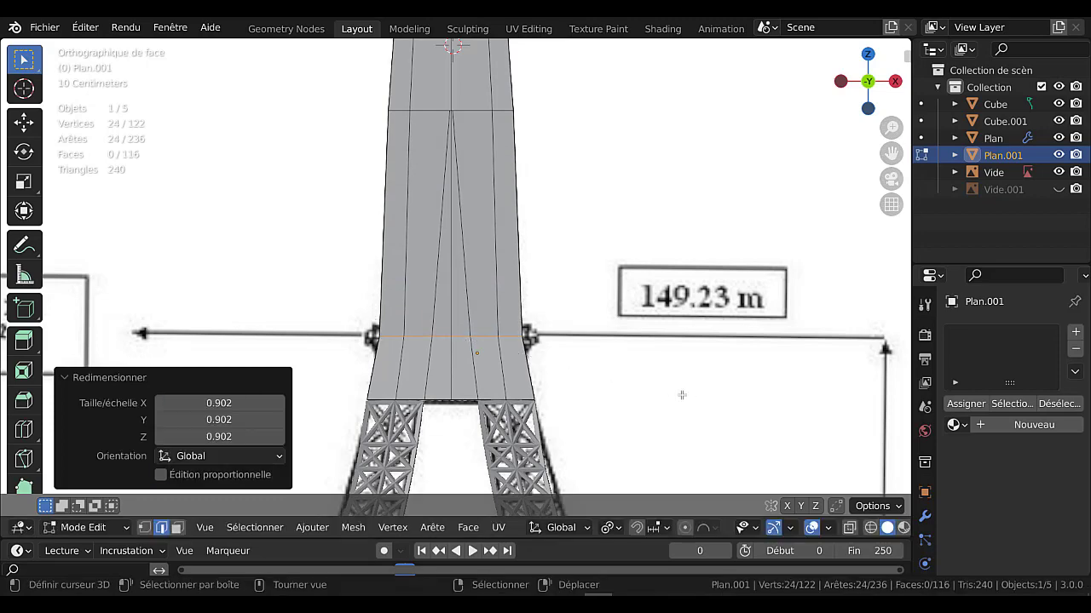
Cut a horizontal edge loop at factor -0.005 between the mid-height loop and the narrowed platform-level loop
key("ctrl+r")
left_click(515, 220)
left_click(644, 216)
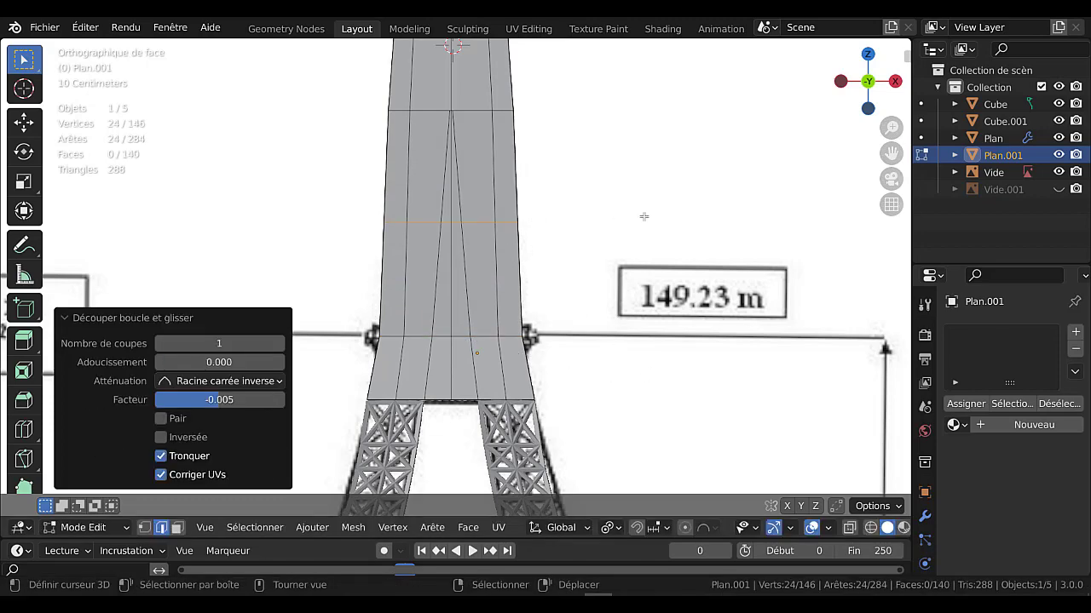
Turn on X-ray and scale the loop between the mid-height and platform-level loops to 0.870 to match the drawing's outline
key("a")
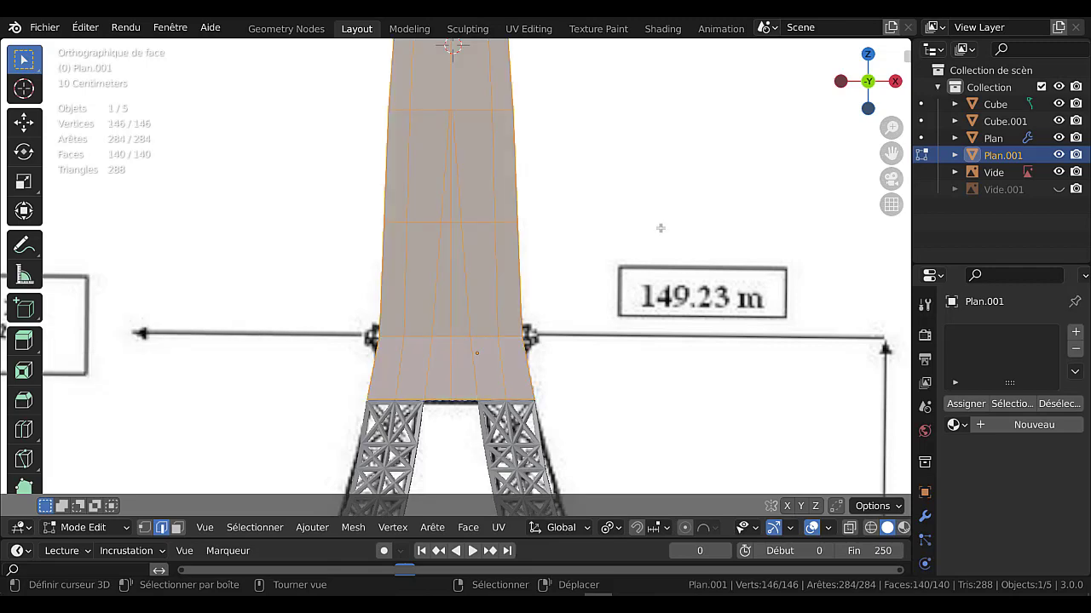
key("alt+z")
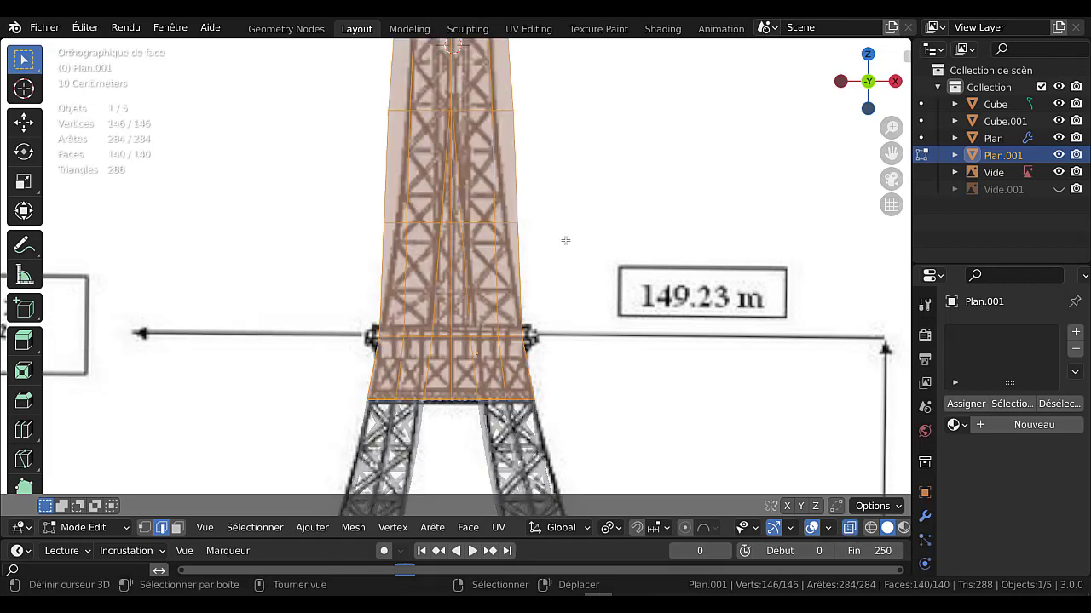
key("s")
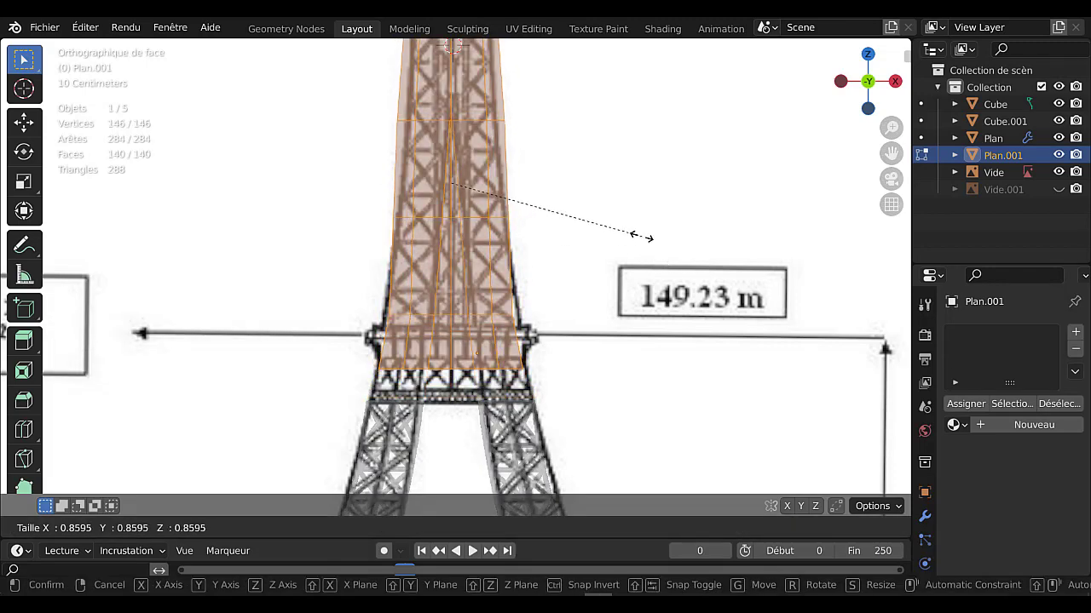
key("Escape")
left_click(503, 223, "alt")
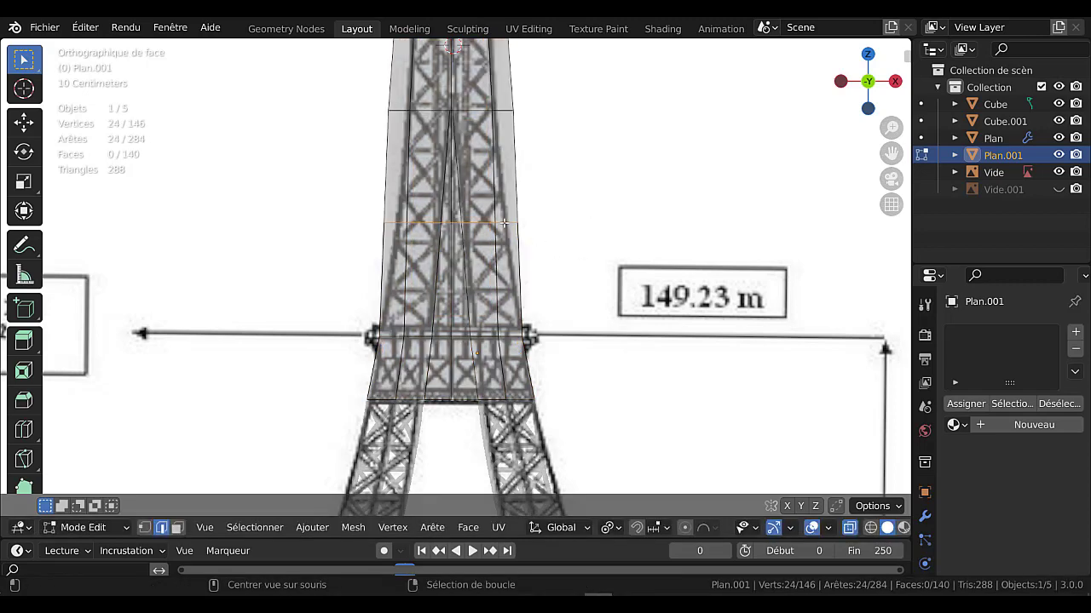
key("s")
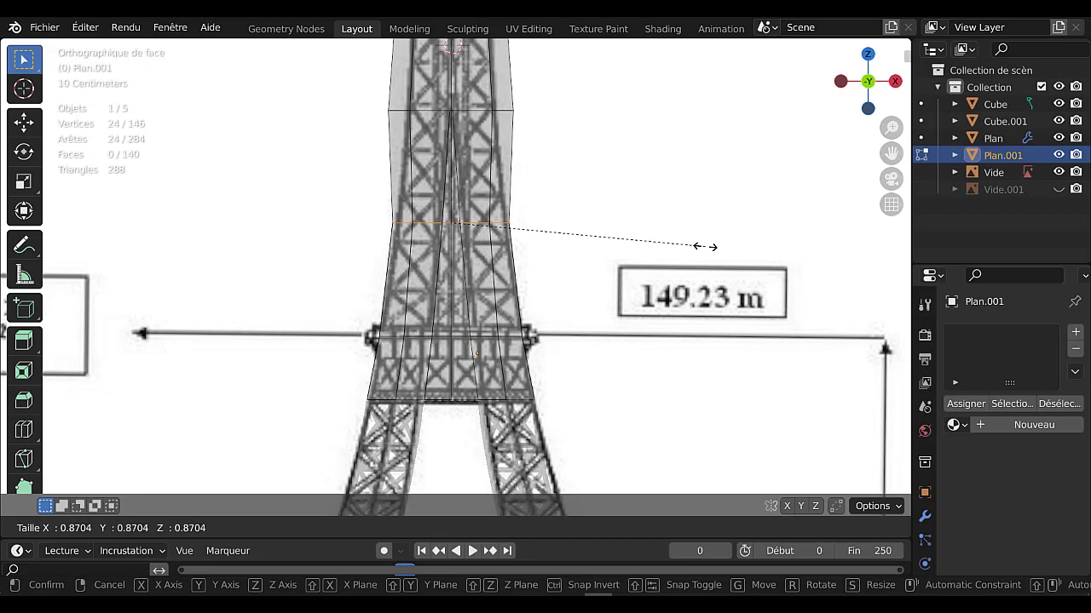
left_click(706, 246)
In vertex mode, select the full mid-height loop, including its hidden vertices, and scale it to 0.752
middle_click_drag(518, 127, 542, 244, "shift")
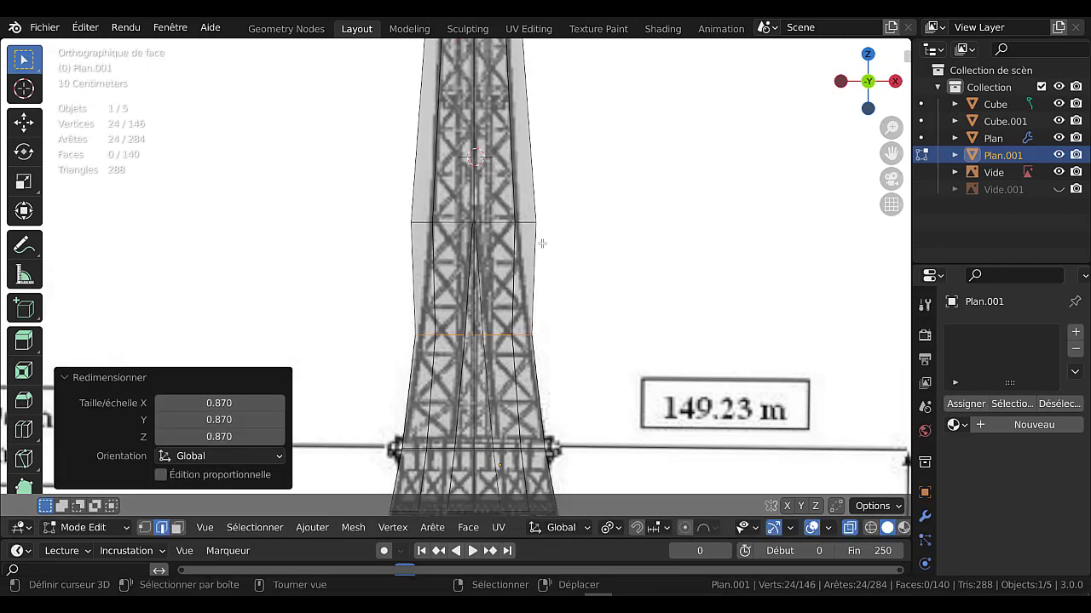
left_click(502, 220, "alt")
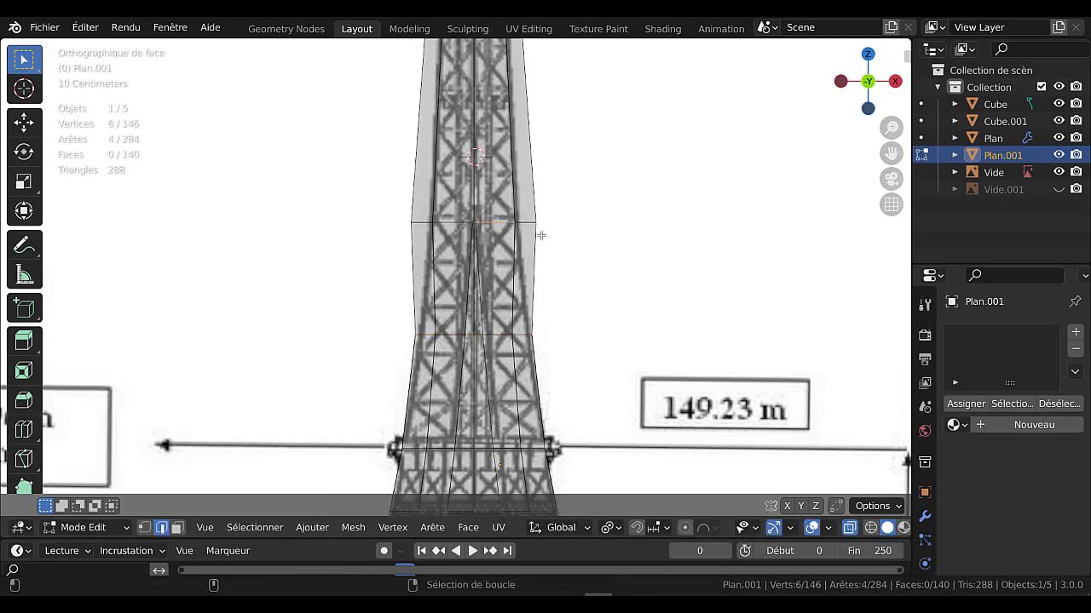
key("1")
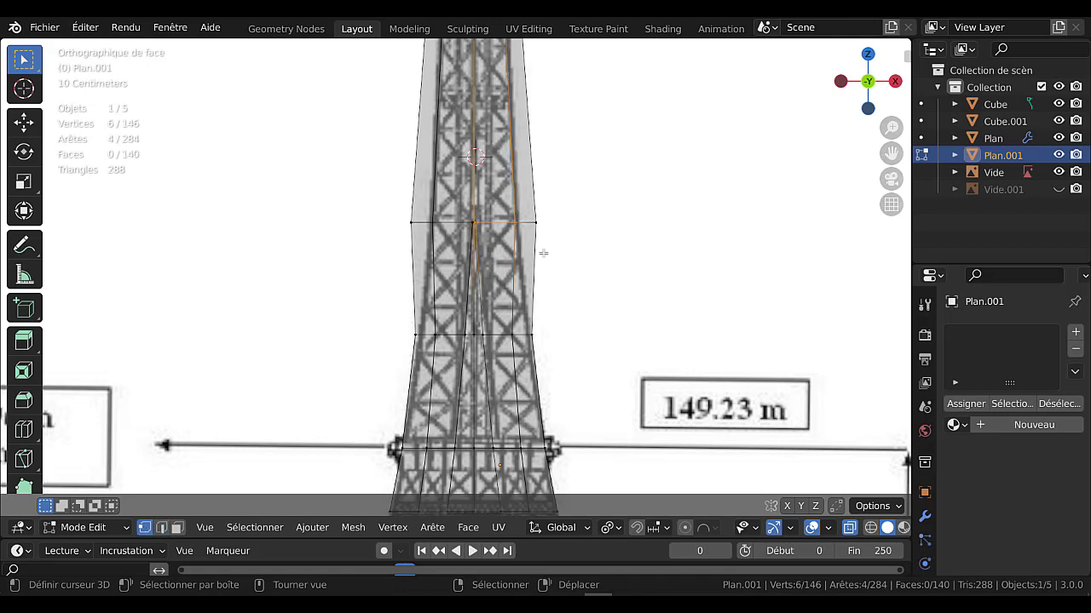
key("c")
left_click_drag(404, 224, 573, 227)
key("Escape")
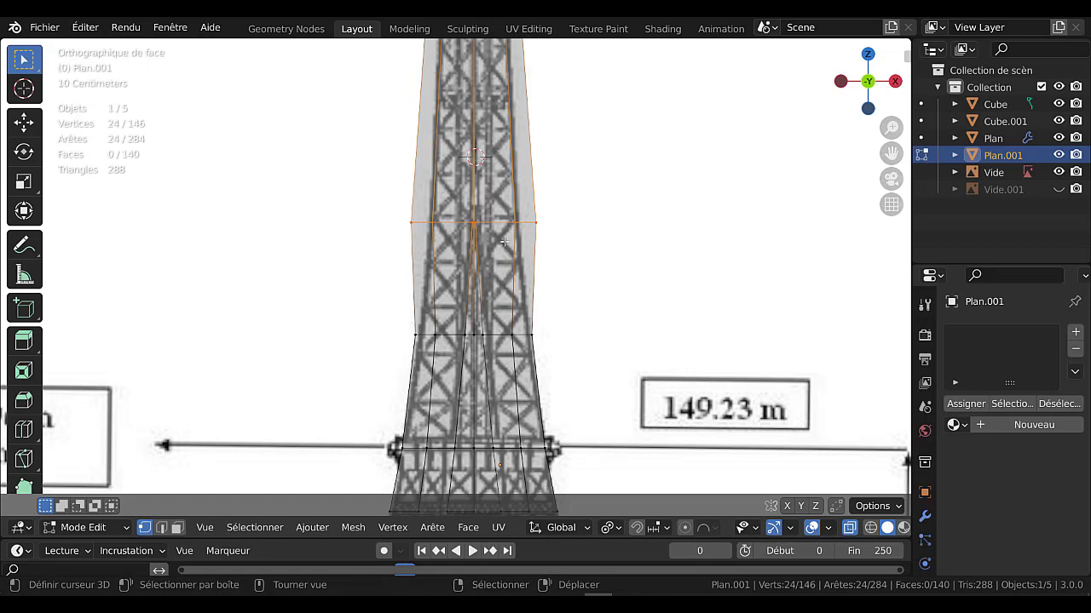
key("s")
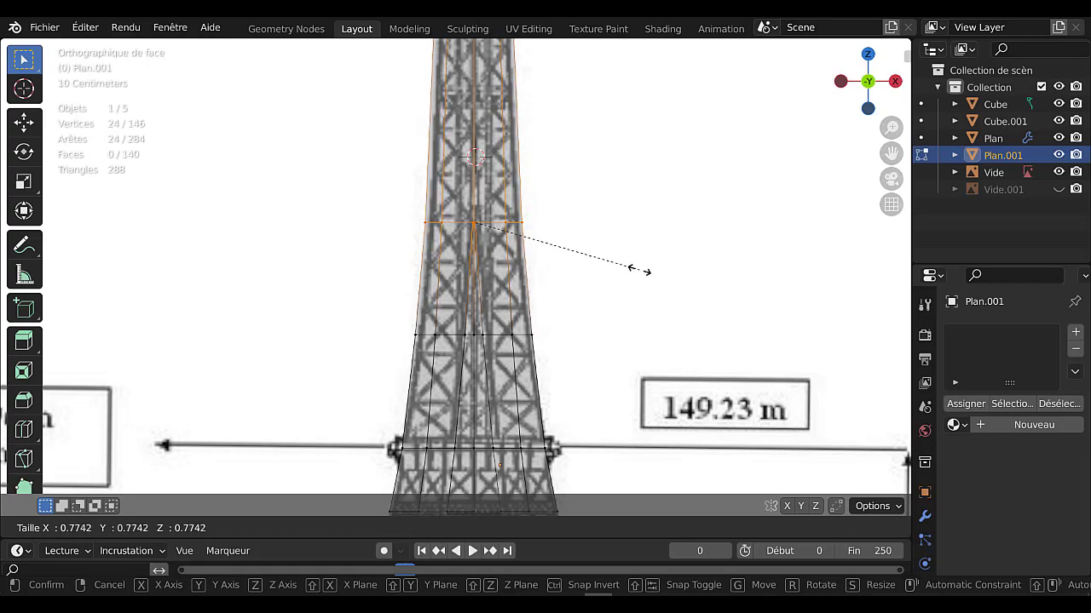
left_click(635, 266)
Turn off X-ray and bevel the edge loop at the 149.23 m platform line with width 0.306 m and 2 segments
scroll(635, 265, "down", 8)
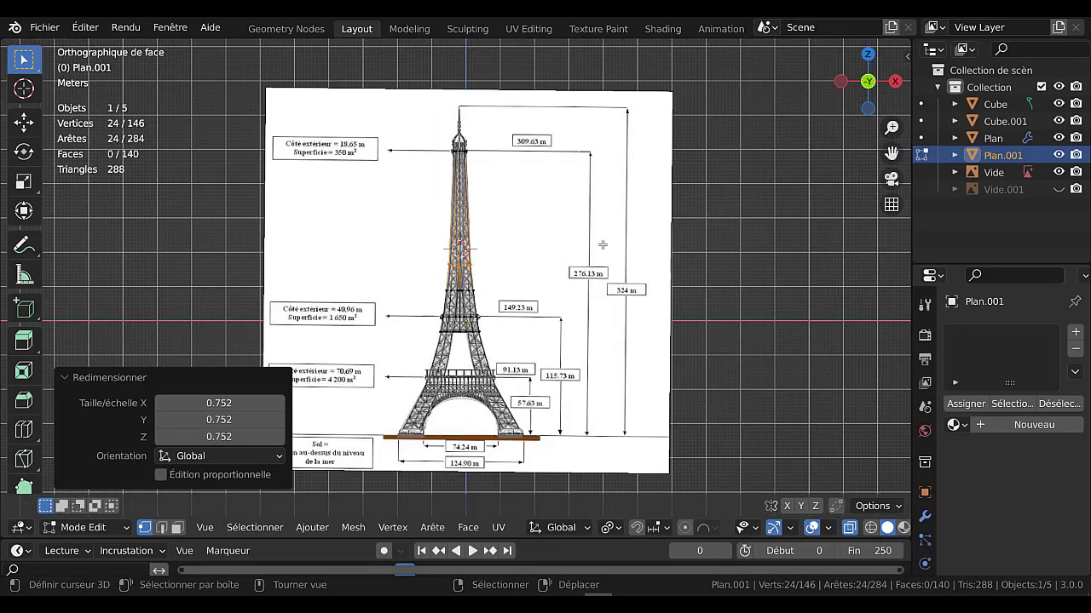
scroll(602, 247, "up", 3)
scroll(603, 246, "up", 3)
middle_click_drag(592, 246, 582, 114, "shift")
scroll(559, 239, "up", 5)
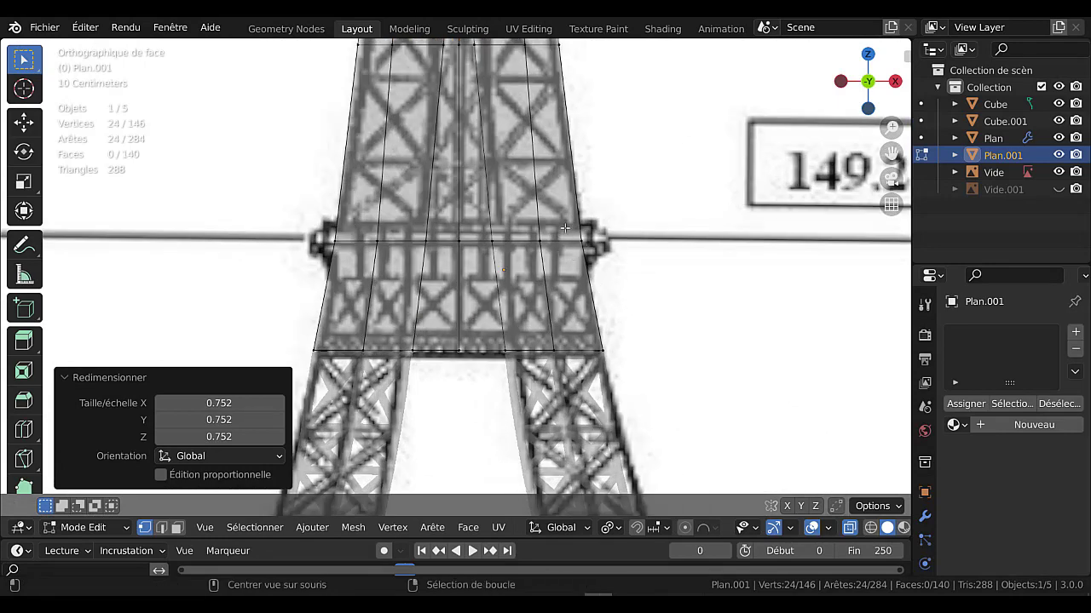
left_click(566, 241, "alt")
key("alt+z")
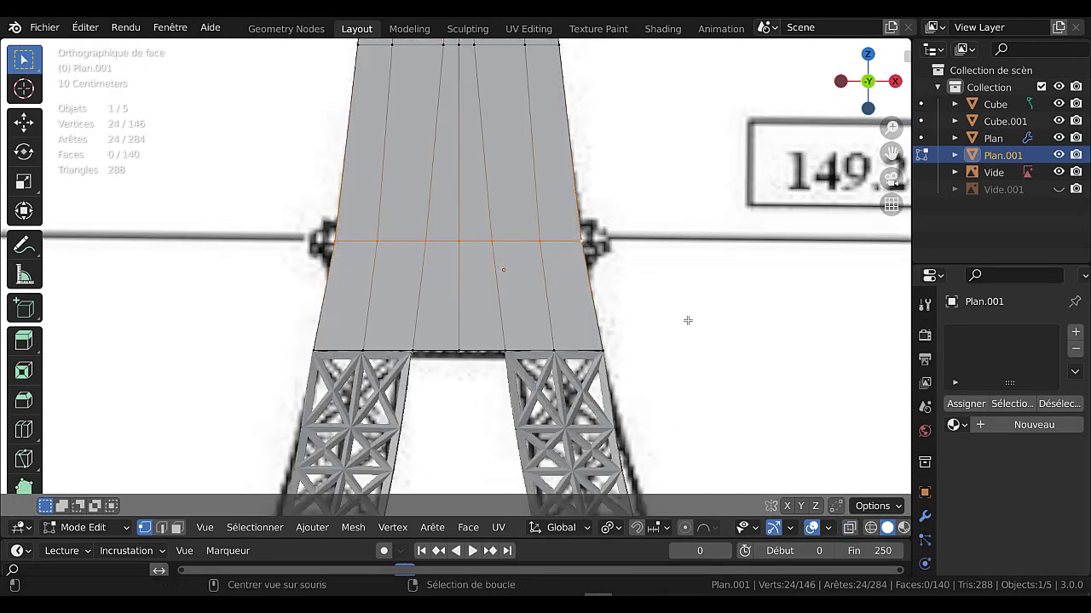
scroll(690, 322, "down", 1)
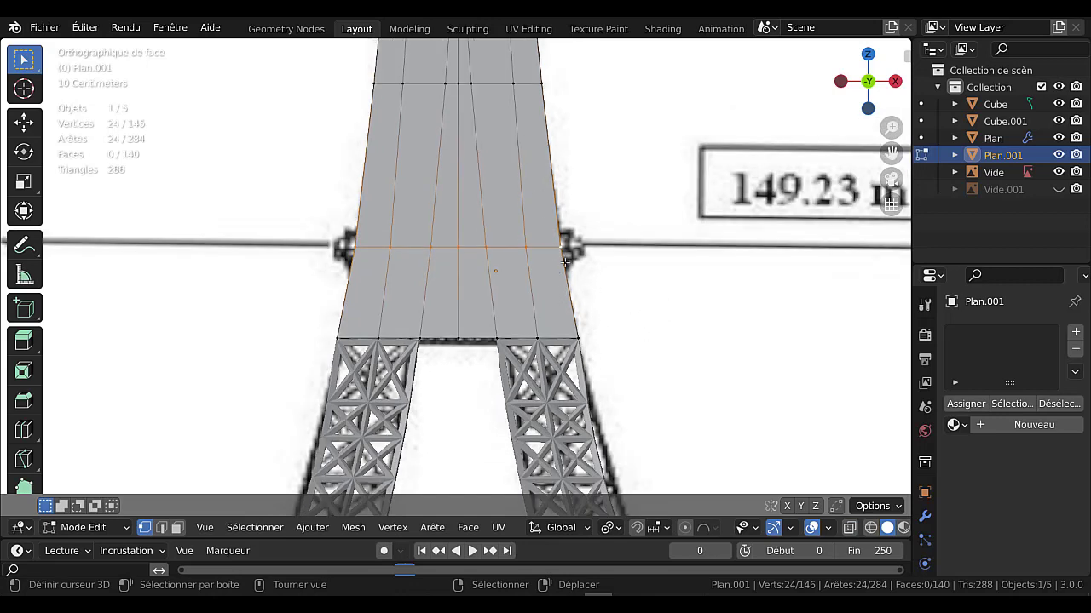
key("ctrl+b")
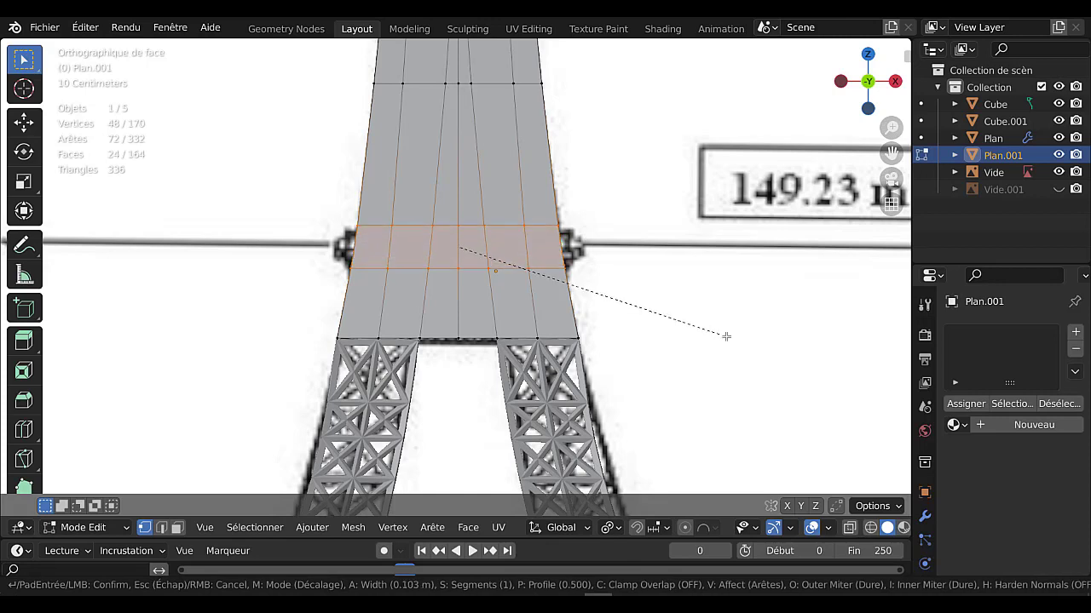
scroll(771, 352, "up", 1)
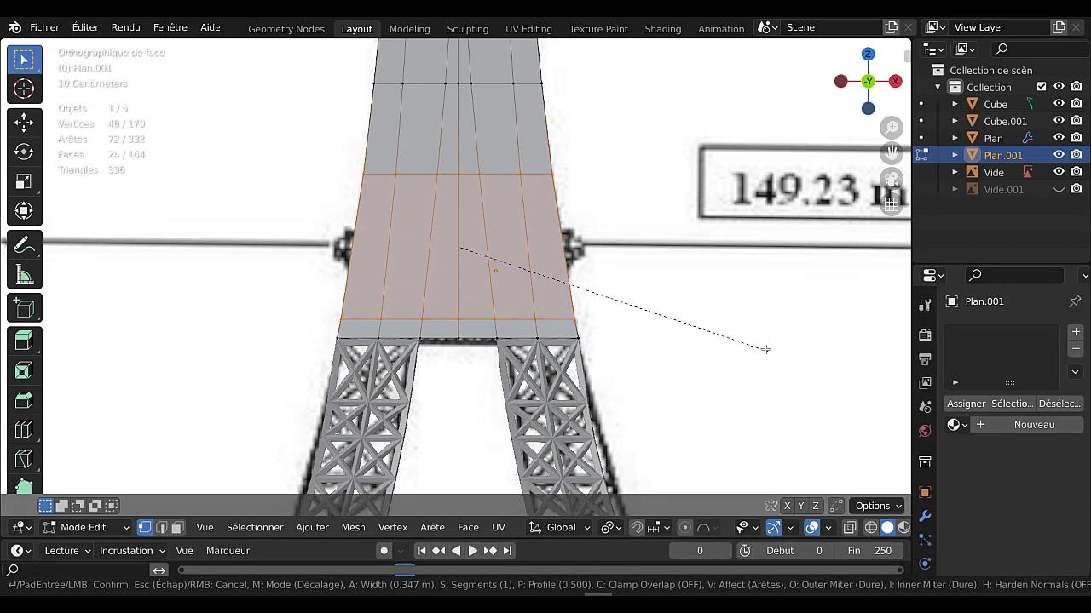
scroll(761, 345, "up", 2)
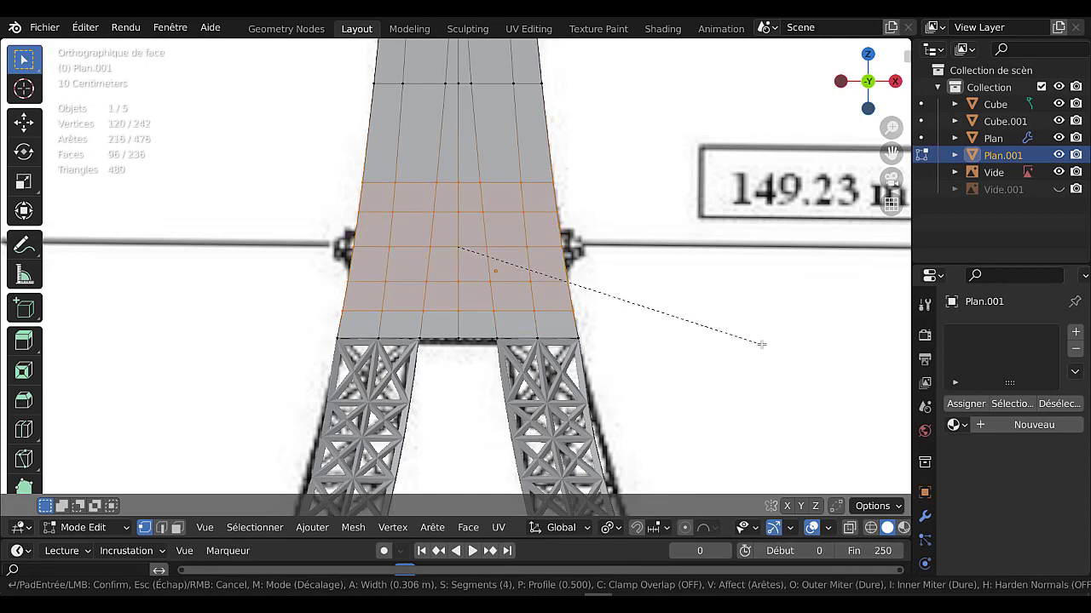
scroll(761, 345, "down", 1)
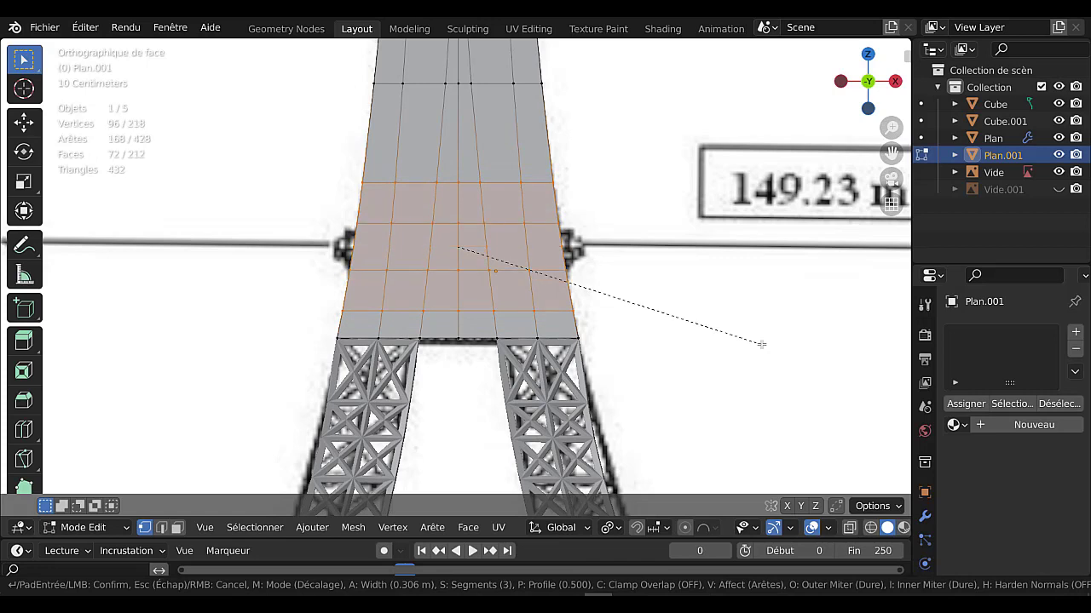
scroll(761, 345, "down", 1)
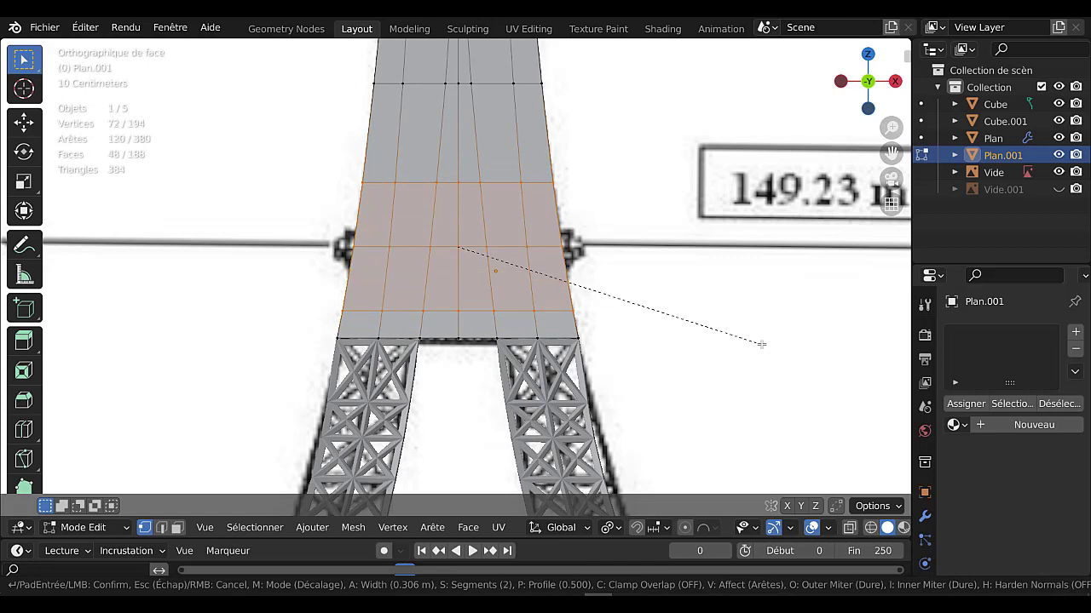
left_click(761, 345)
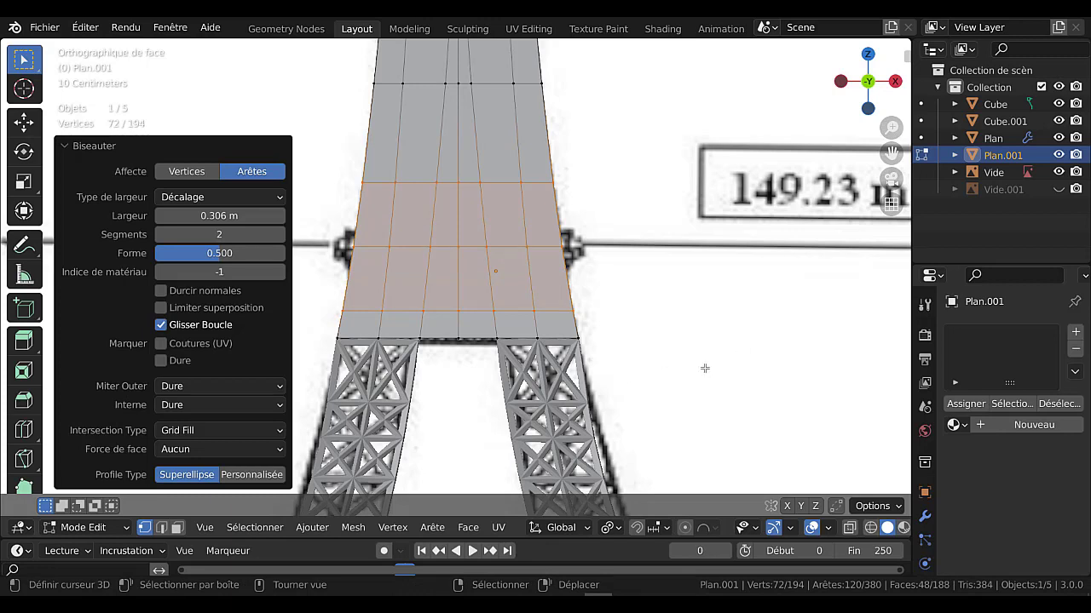
Slide the three beveled loops up the column by factor 0.389
key("shift+v")
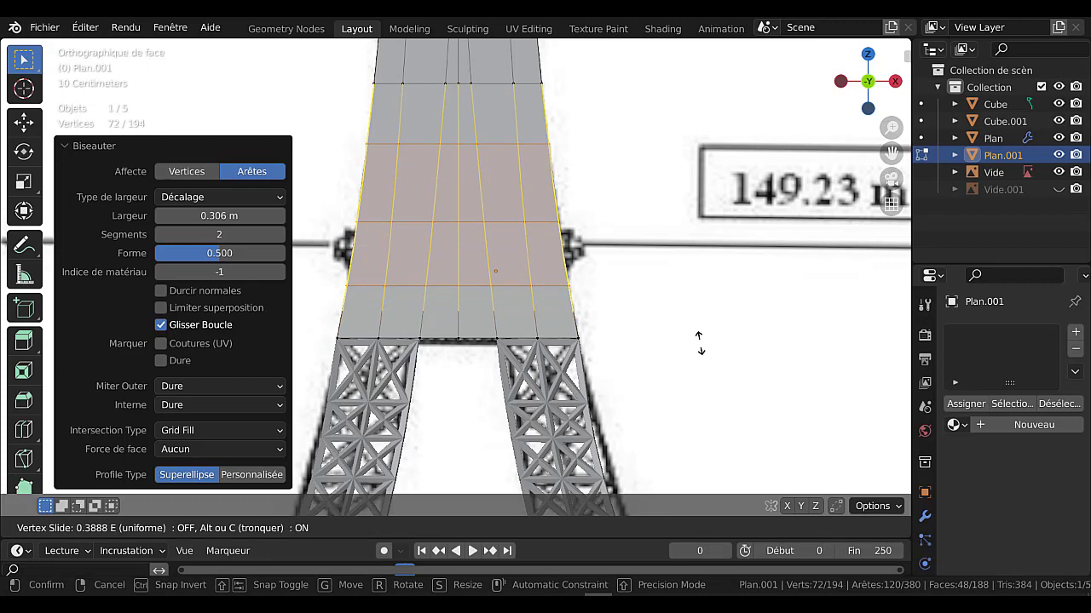
left_click(699, 343)
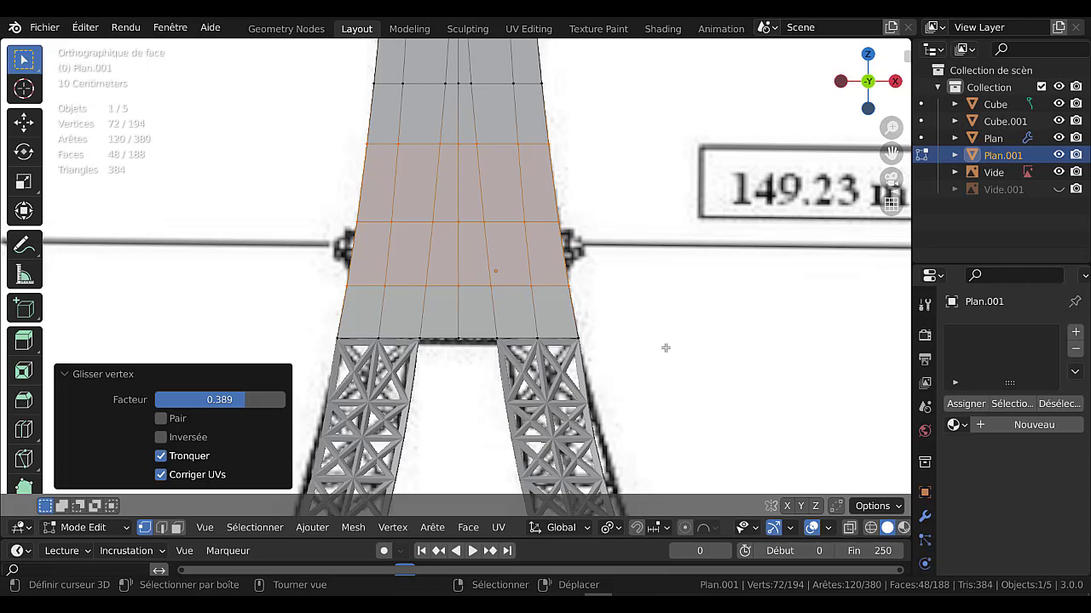
Cut two evenly spaced horizontal loops at factor 0.000 between the mid-height loop and the next loop below it
middle_click_drag(662, 341, 657, 372, "shift")
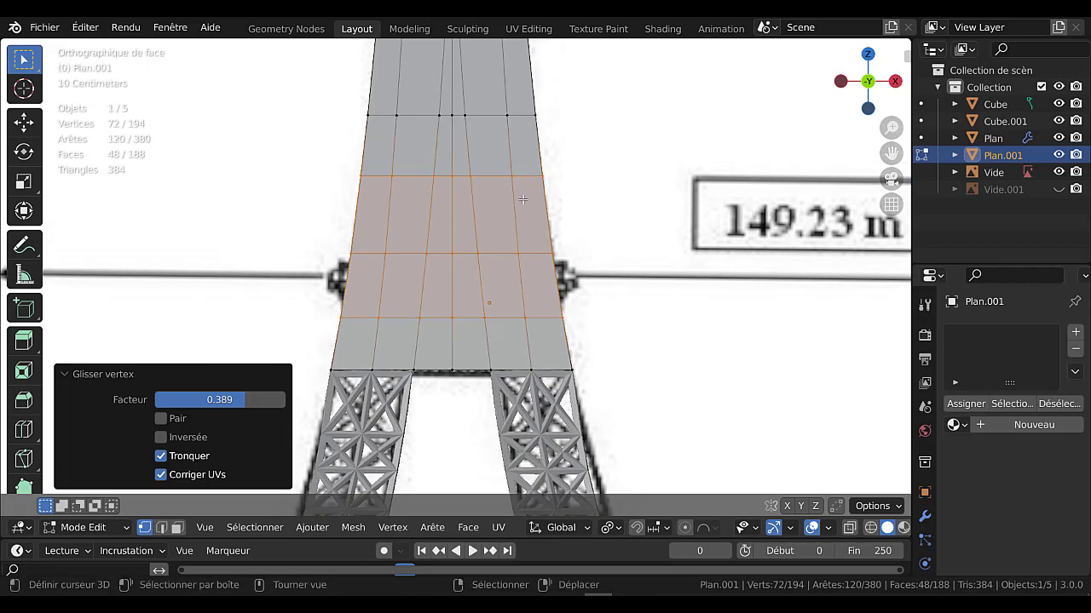
scroll(602, 179, "down", 4)
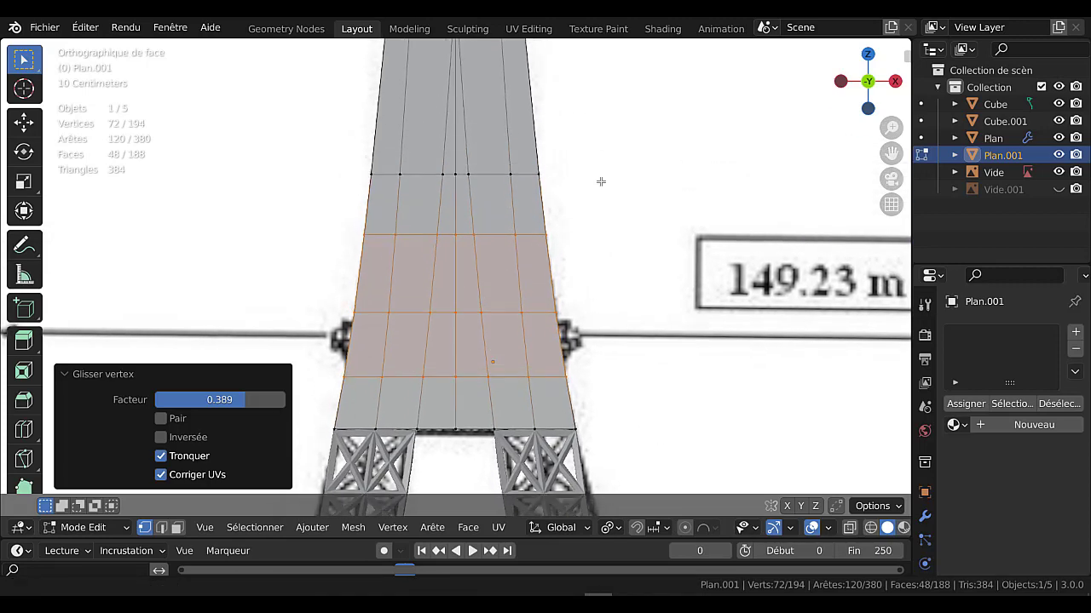
key("ctrl+r")
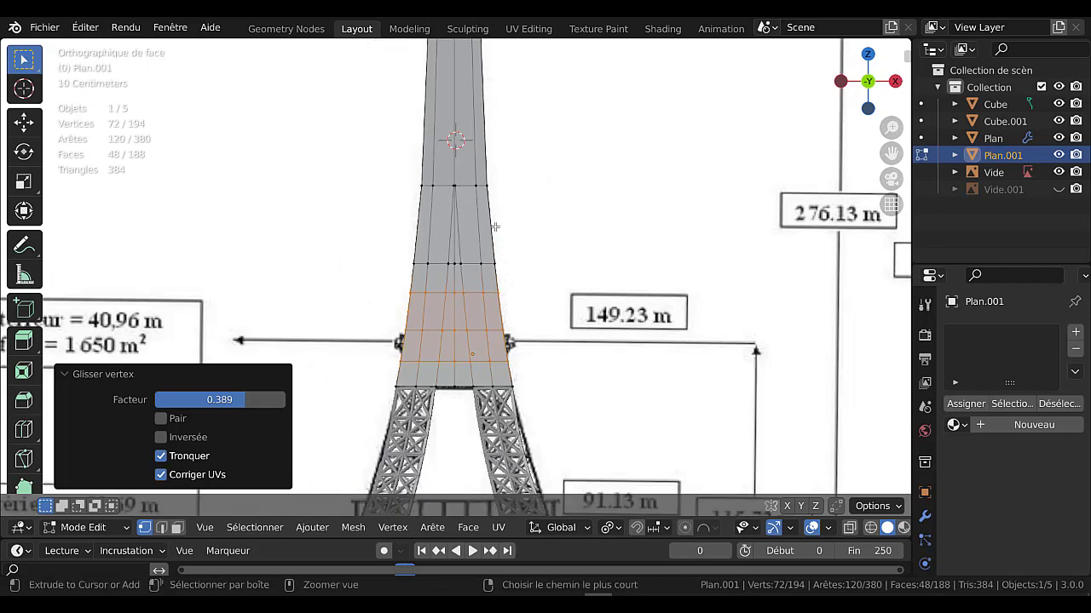
scroll(495, 226, "up", 1)
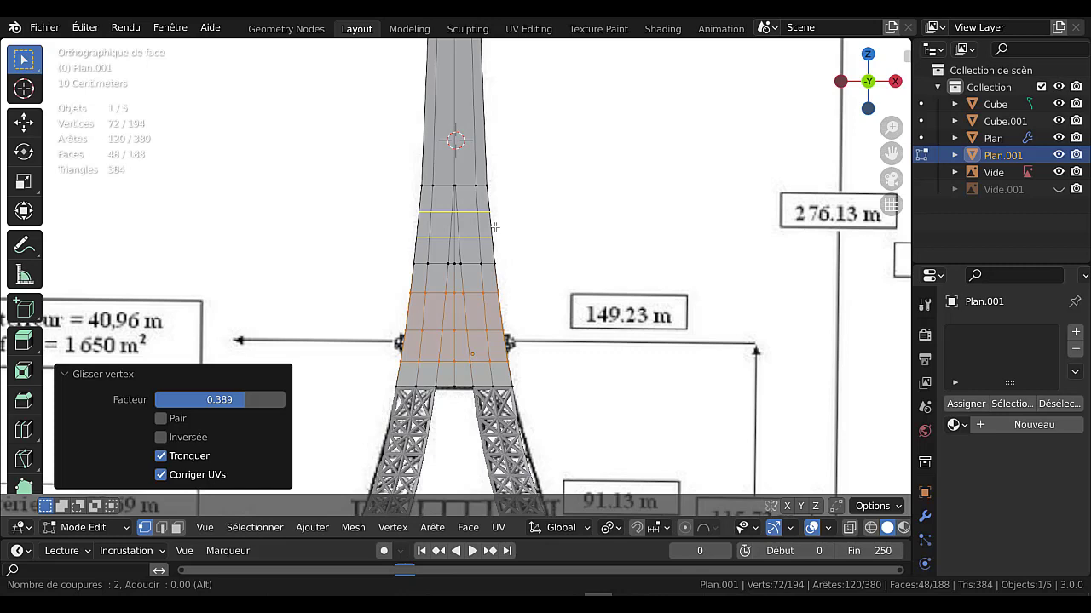
left_click(495, 226)
right_click(506, 150)
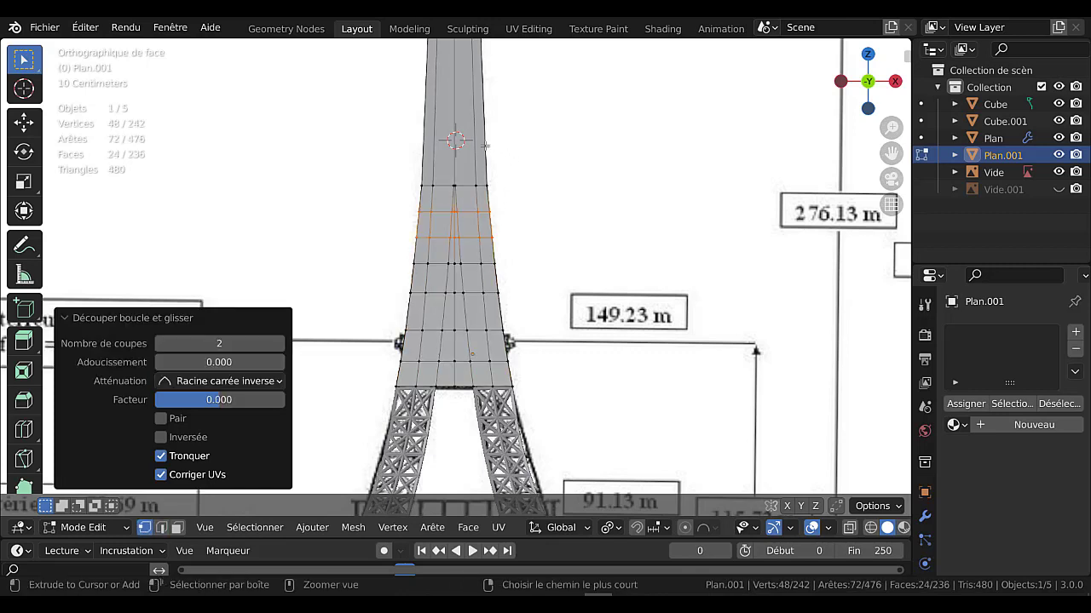
key("ctrl+r")
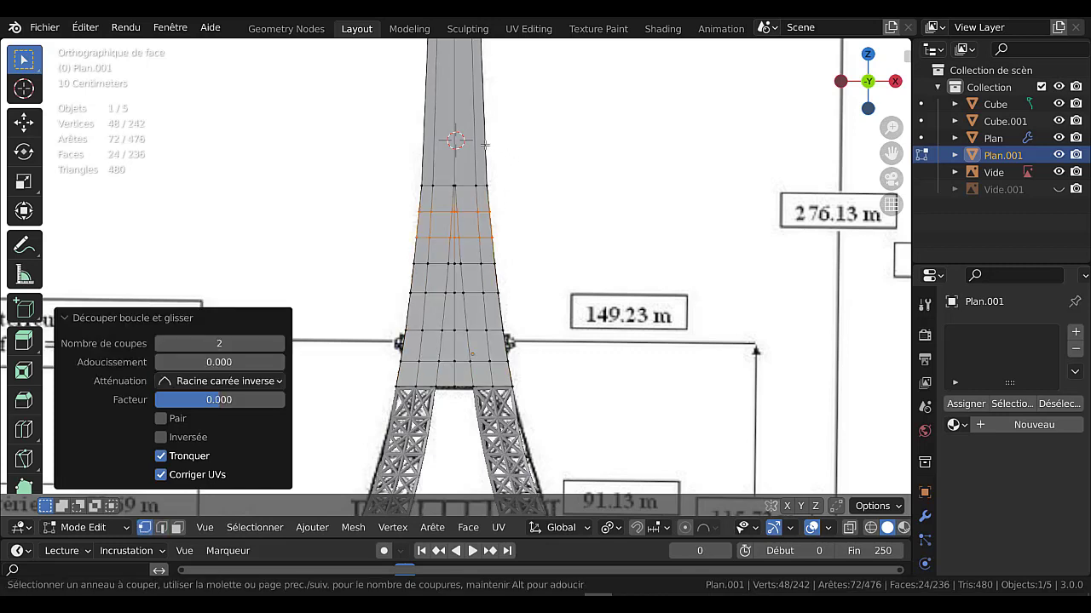
key("Escape")
scroll(540, 153, "down", 4)
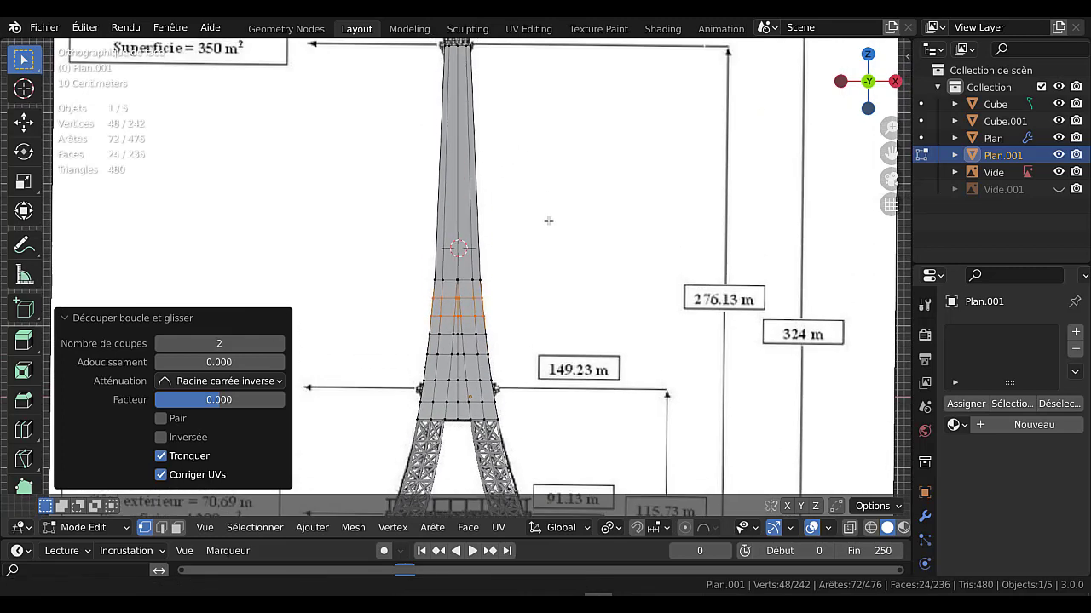
key("ctrl+r")
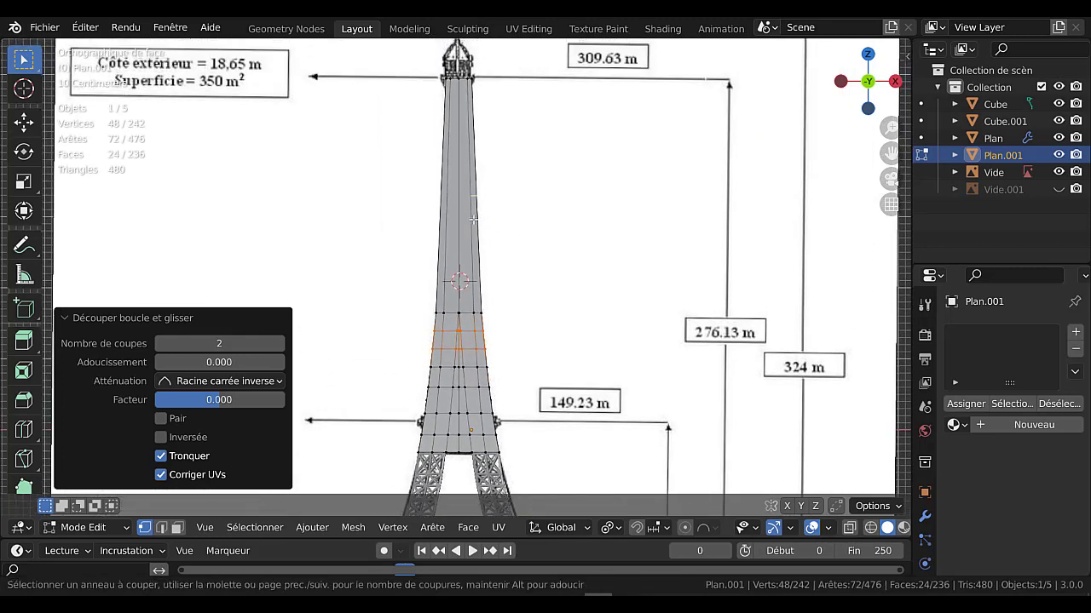
key("Escape")
Select the whole mesh and bisect it with a roughly horizontal cut just above the mid-height loop
scroll(504, 268, "up", 4)
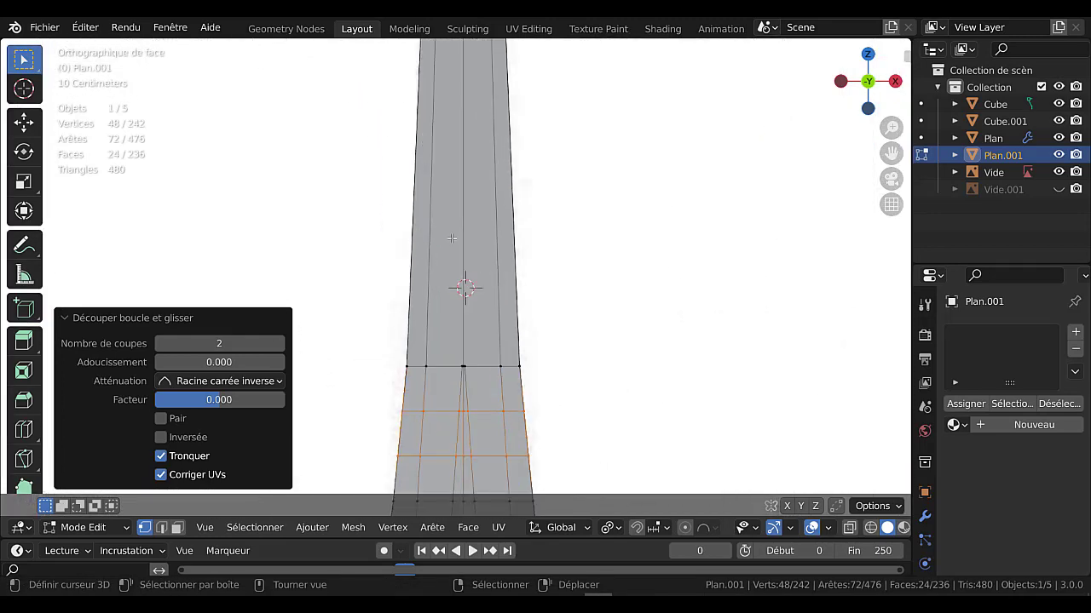
middle_click_drag(489, 391, 501, 275, "shift")
scroll(441, 256, "up", 2)
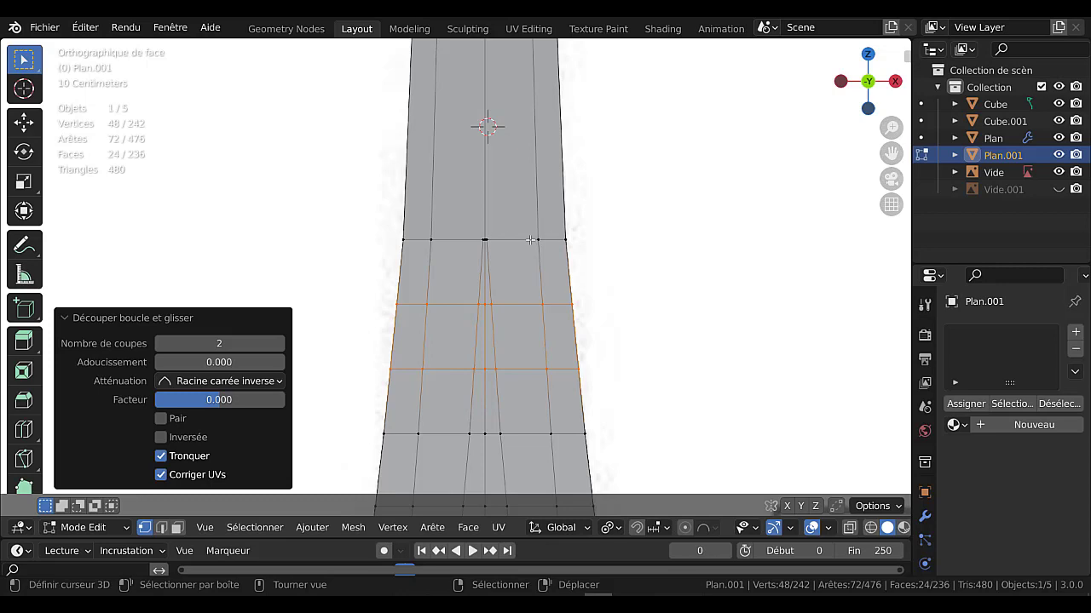
scroll(530, 240, "up", 3)
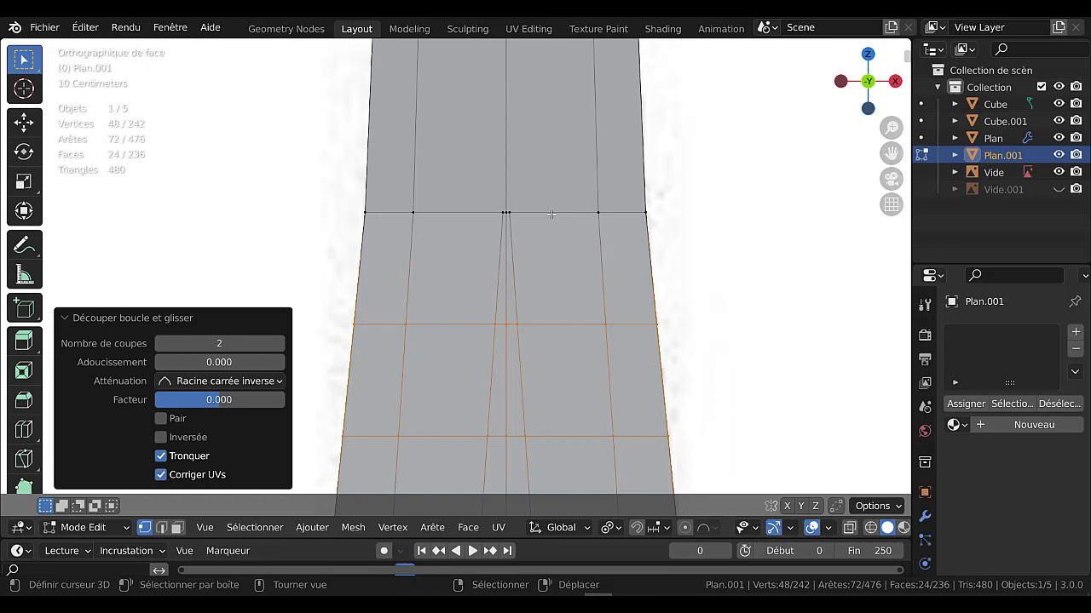
scroll(517, 163, "down", 3)
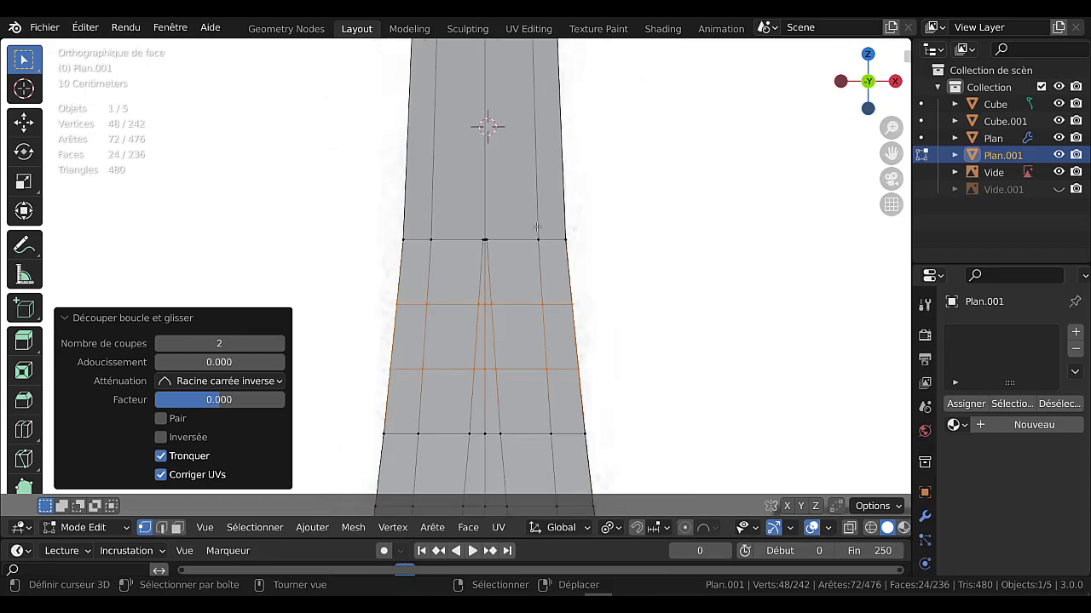
scroll(526, 214, "down", 2)
key("a")
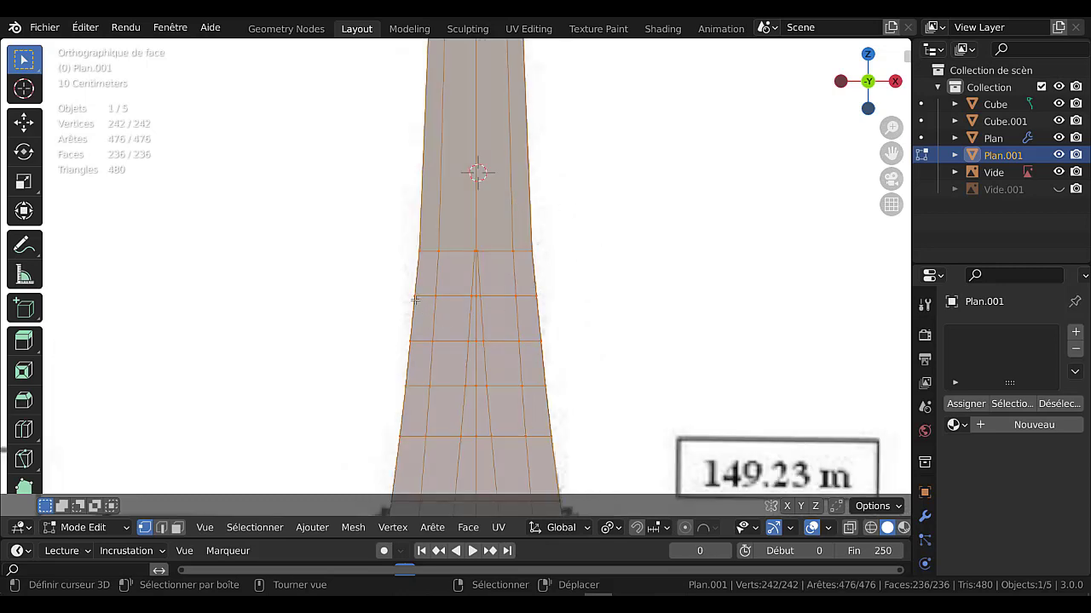
key("q")
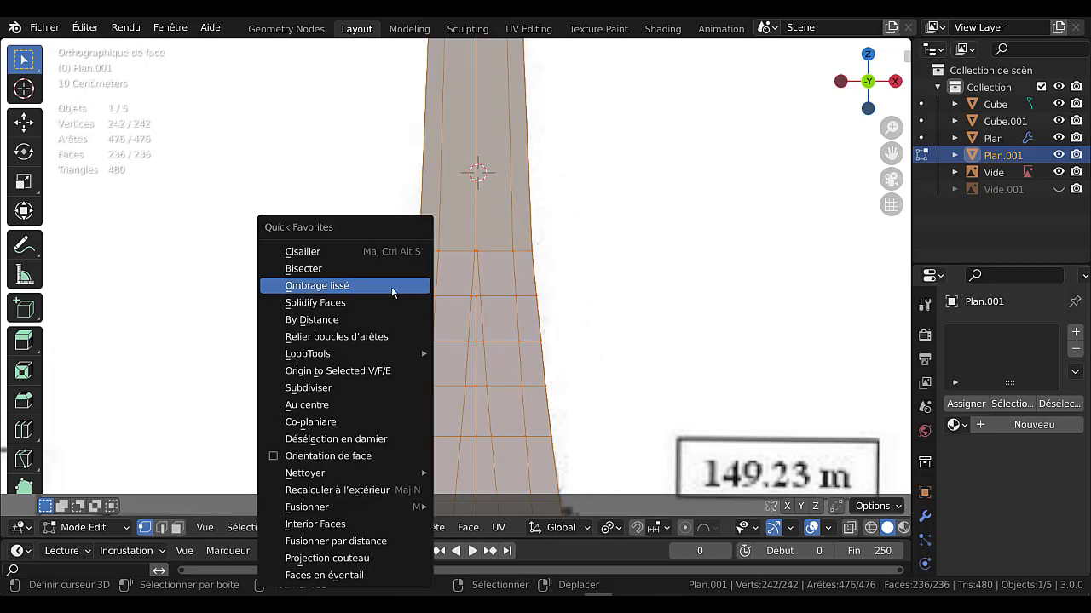
left_click(326, 269)
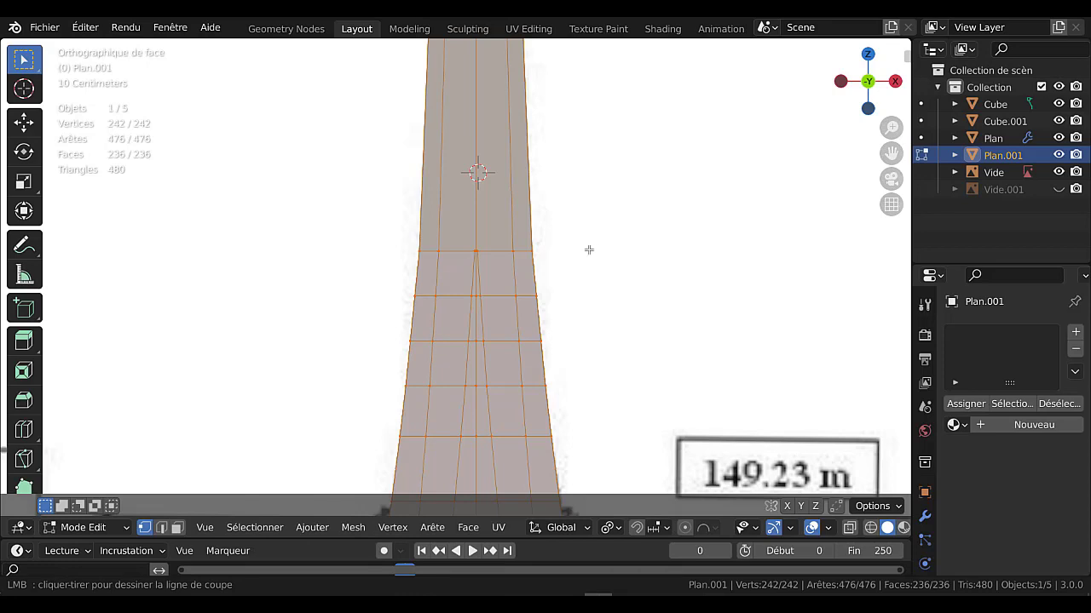
left_click_drag(366, 216, 618, 213)
scroll(620, 252, "up", 2)
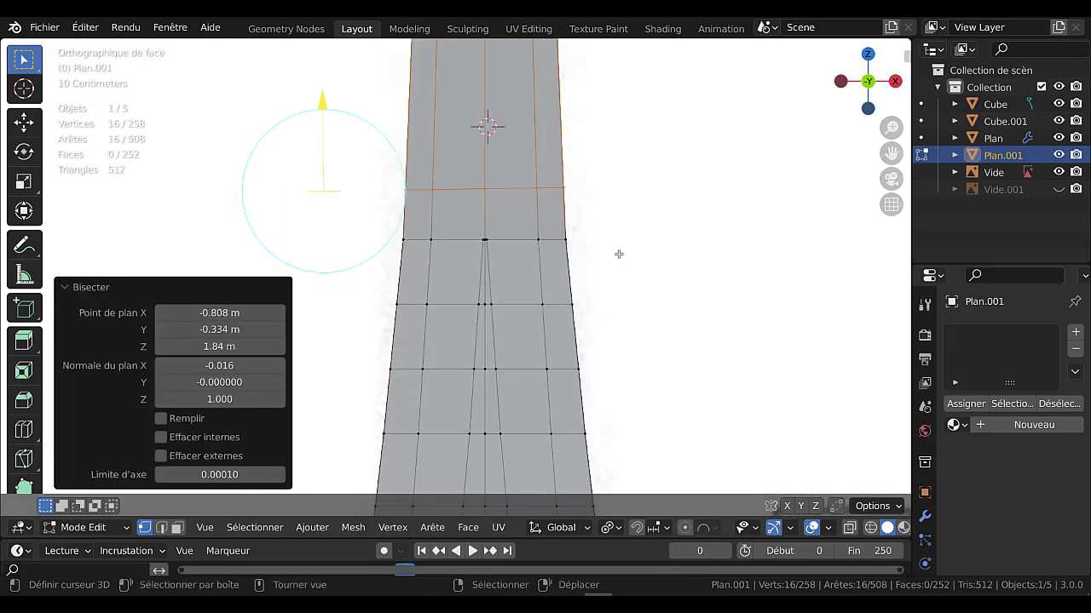
Flatten the new cut loop by scaling it to 0 along the global Z axis
key("s")
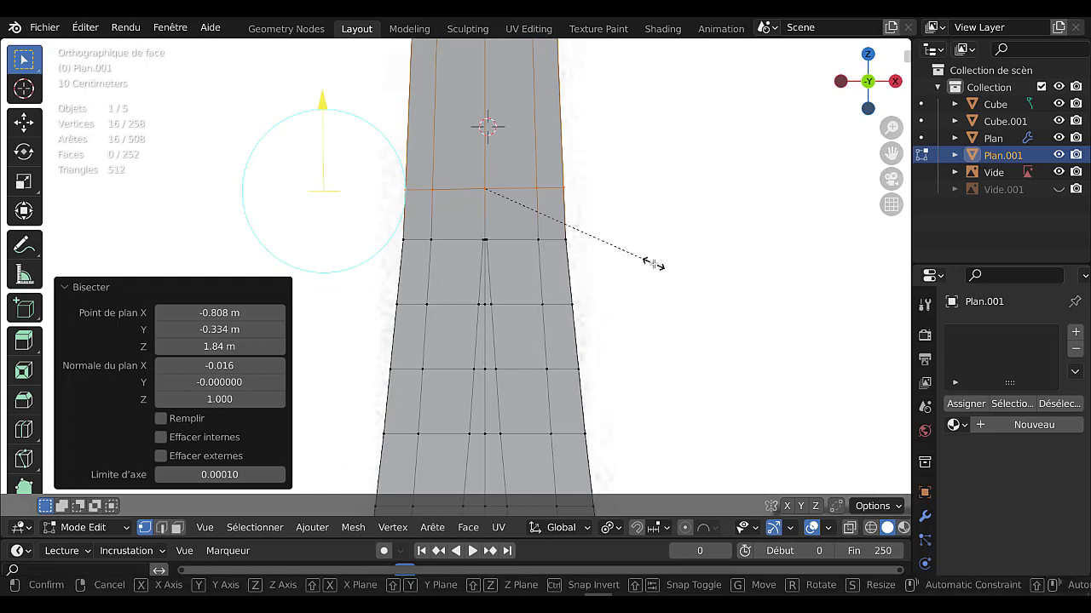
key("z")
type("0")
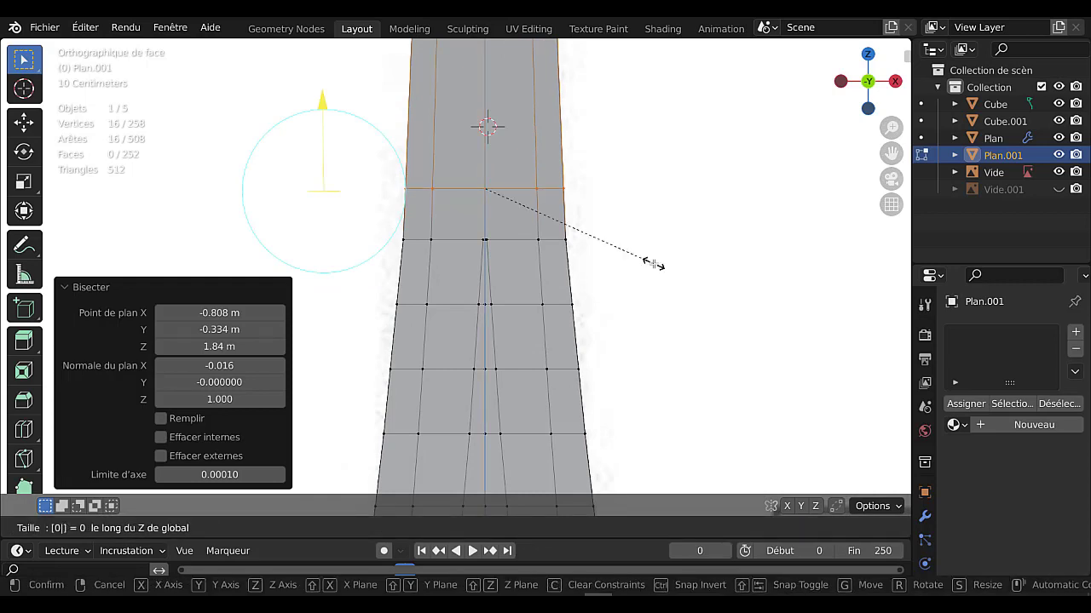
key("Return")
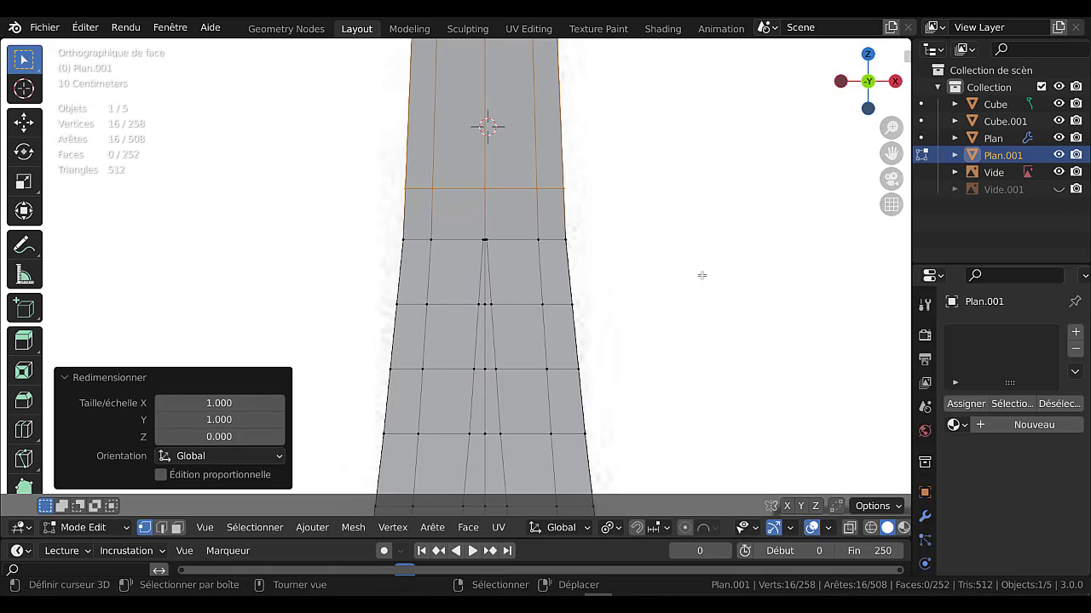
Edge-slide the flattened loop slightly along the column by factor -0.002
scroll(636, 247, "down", 2)
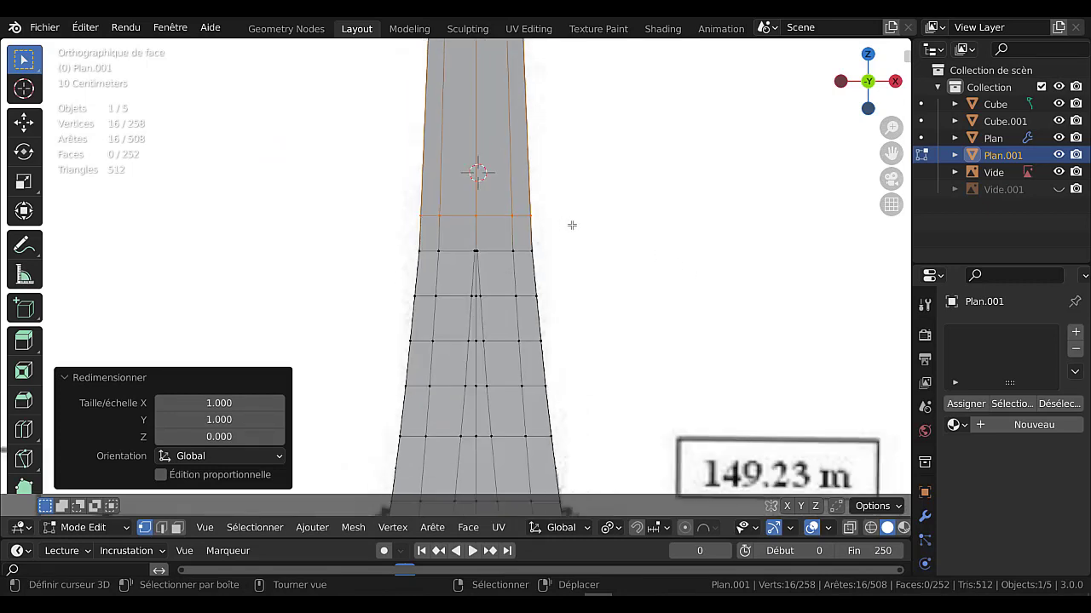
key("g")
key("g")
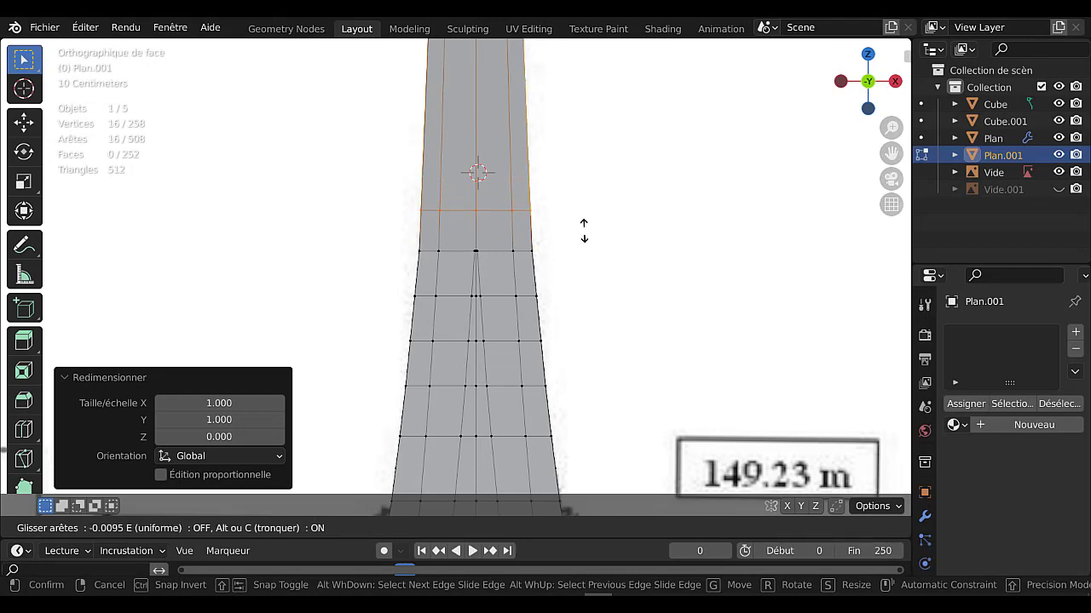
left_click(583, 232)
Cut nine evenly spaced horizontal loops at factor 0.000 between the flattened loop and the column's top
scroll(585, 188, "down", 2)
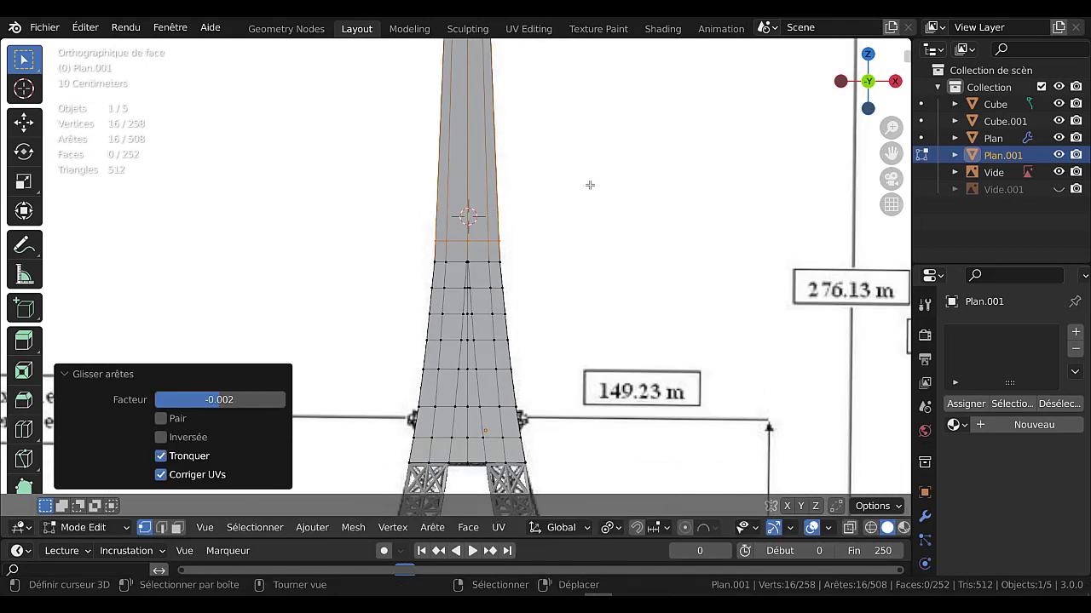
scroll(590, 221, "down", 2)
scroll(486, 188, "down", 2)
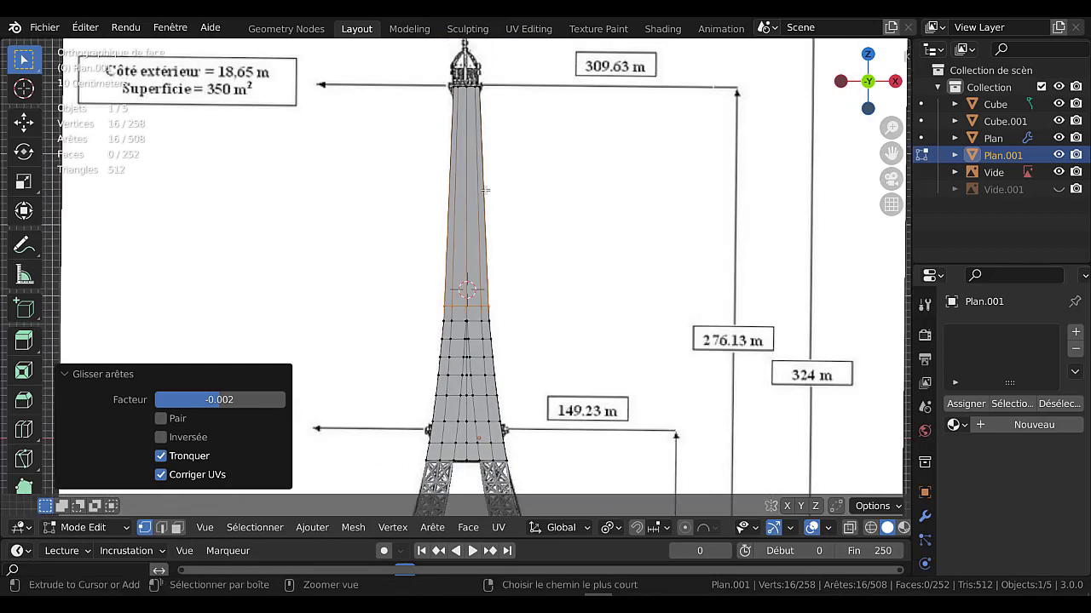
key("ctrl+r")
scroll(484, 189, "up", 3)
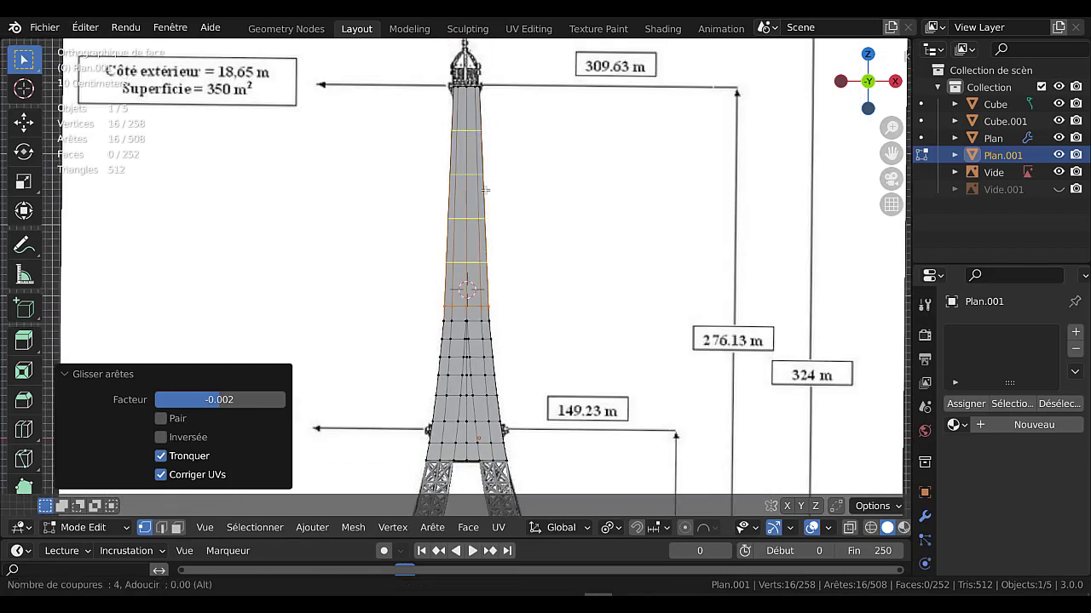
scroll(484, 190, "up", 4)
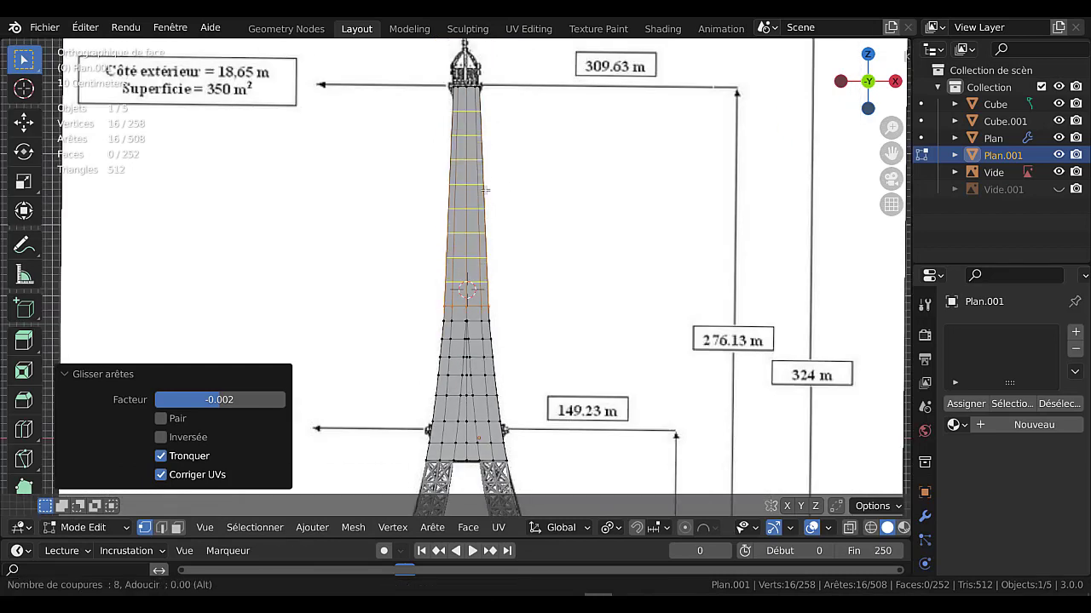
scroll(484, 189, "up", 1)
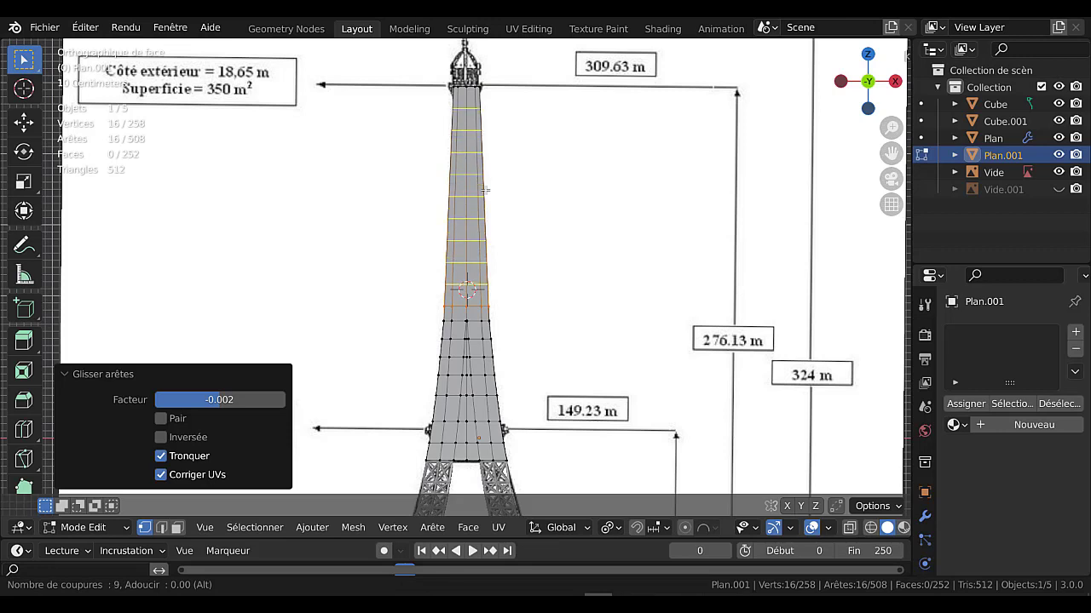
scroll(484, 189, "down", 1)
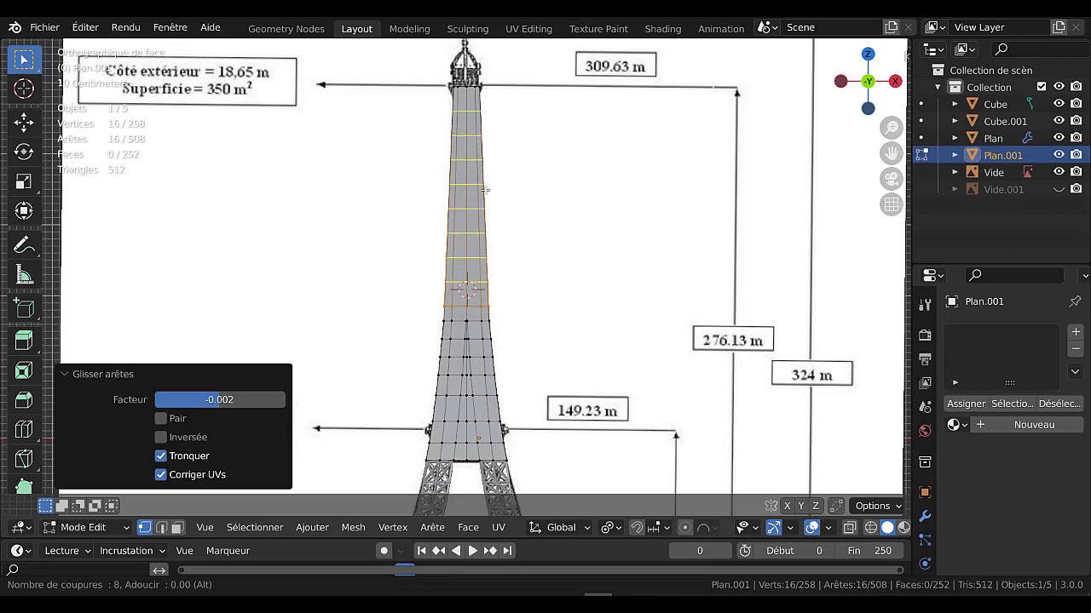
scroll(484, 189, "up", 1)
left_click(484, 189)
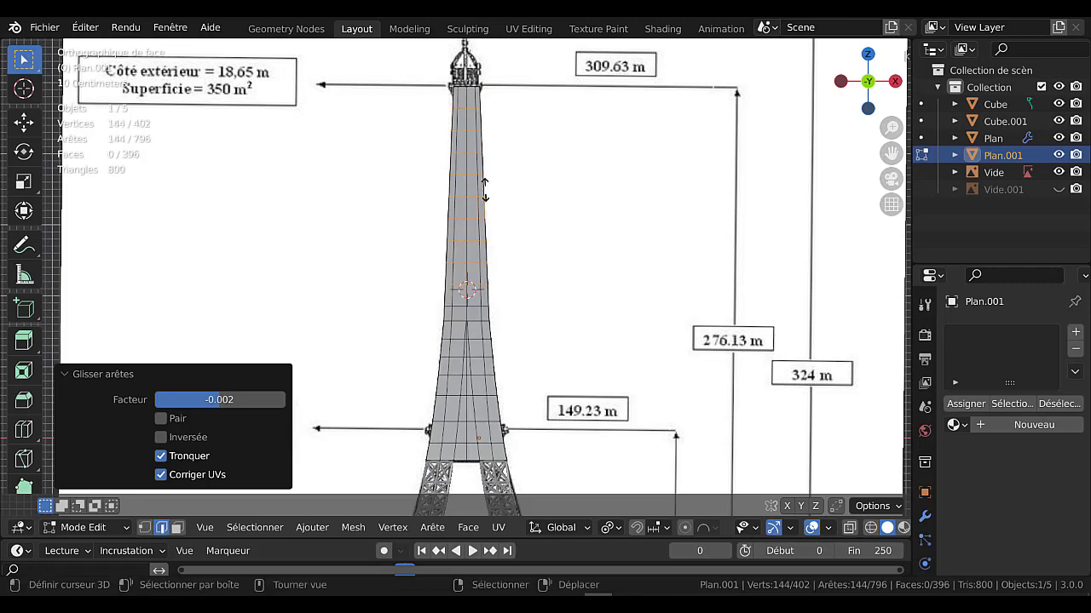
left_click(486, 194)
Select the flattened loop below the nine new cuts and slide it up by factor -0.181
scroll(568, 248, "up", 3)
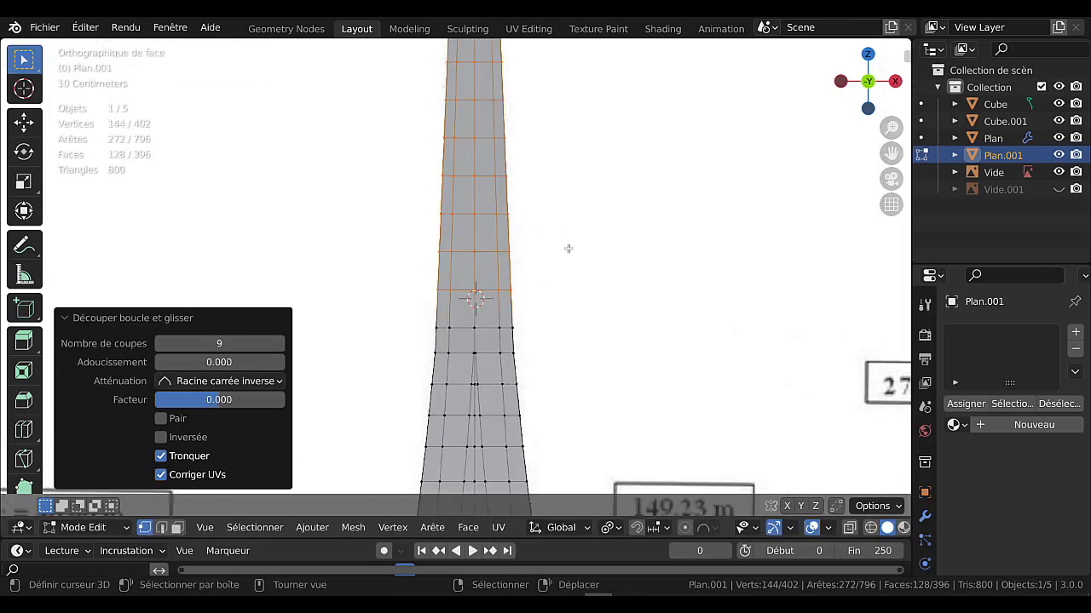
left_click(503, 332, "alt")
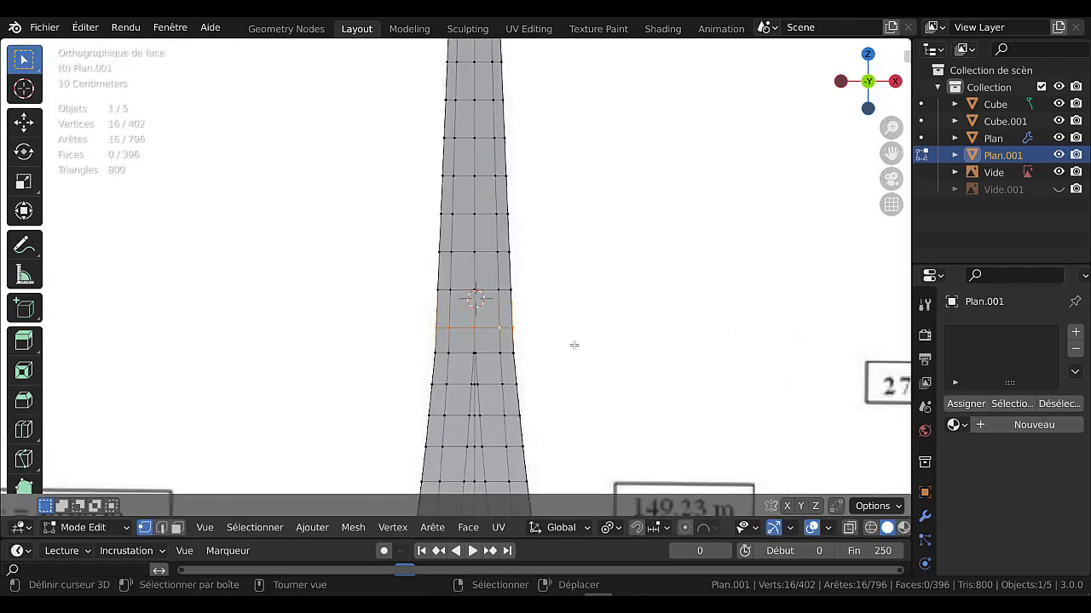
key("g")
key("g")
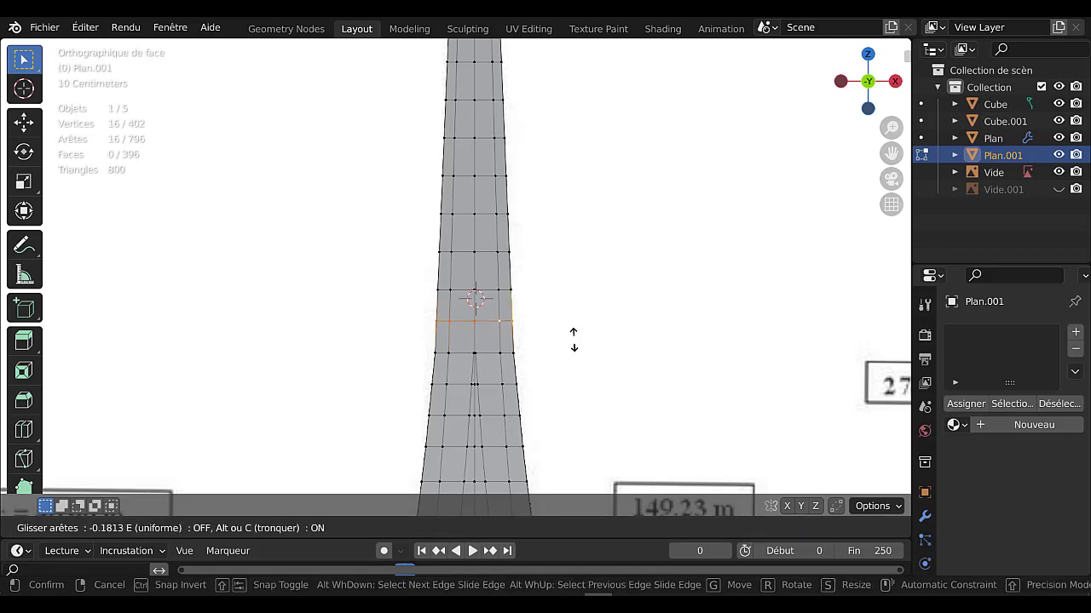
left_click(570, 345)
Select the first loop above the 149.23 m platform line and slide it down by factor 0.125
scroll(553, 340, "down", 2)
scroll(562, 270, "up", 4, "shift")
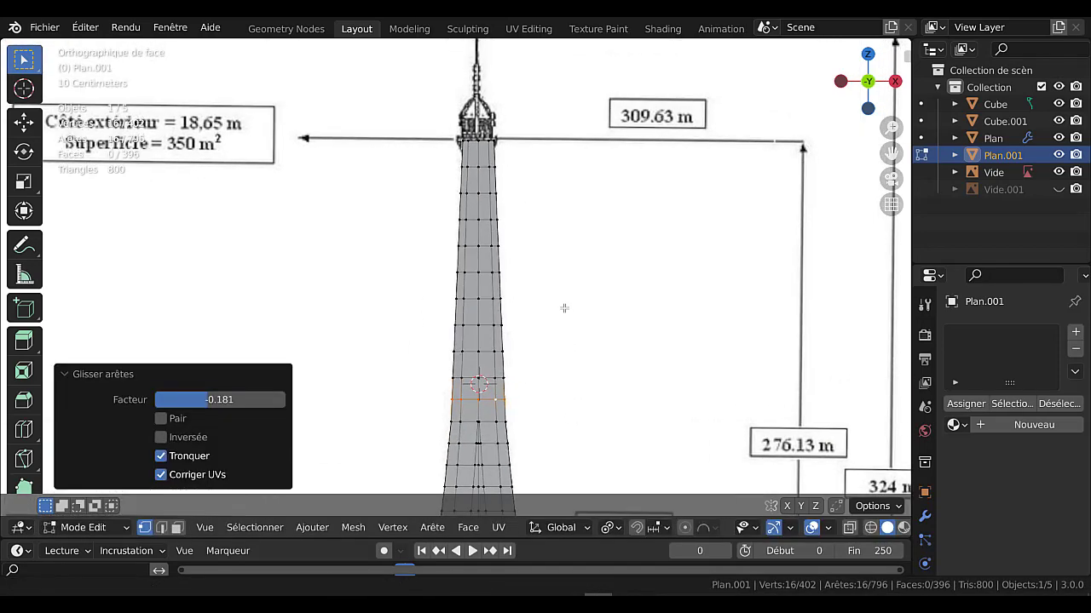
scroll(516, 278, "up", 1)
scroll(547, 367, "down", 2)
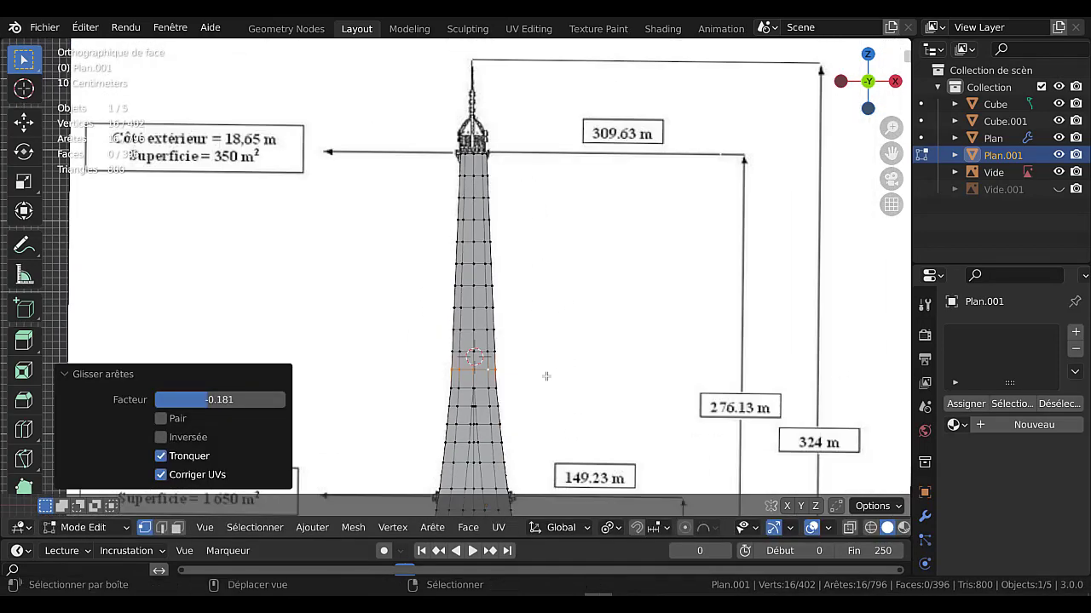
middle_click_drag(543, 328, 546, 264, "shift")
scroll(546, 263, "down", 5, "shift")
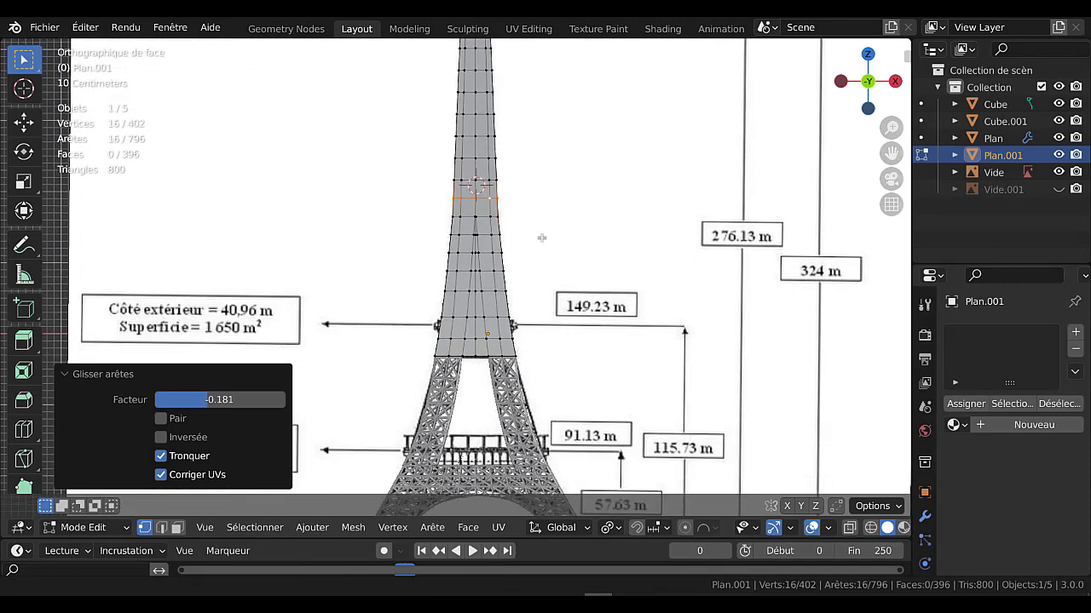
scroll(510, 272, "up", 2)
left_click(501, 249, "alt")
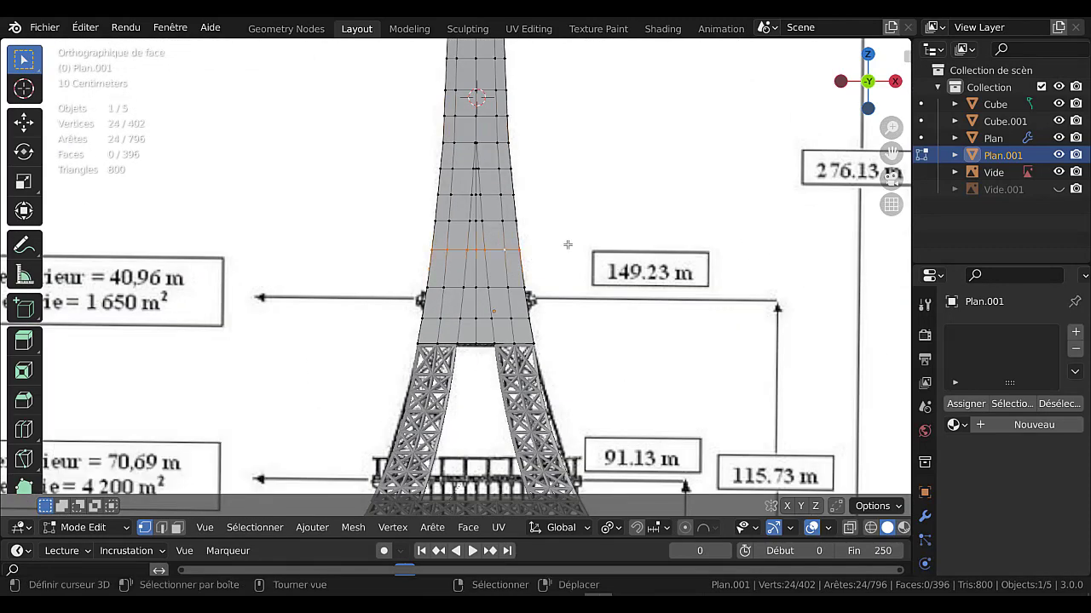
key("g")
key("g")
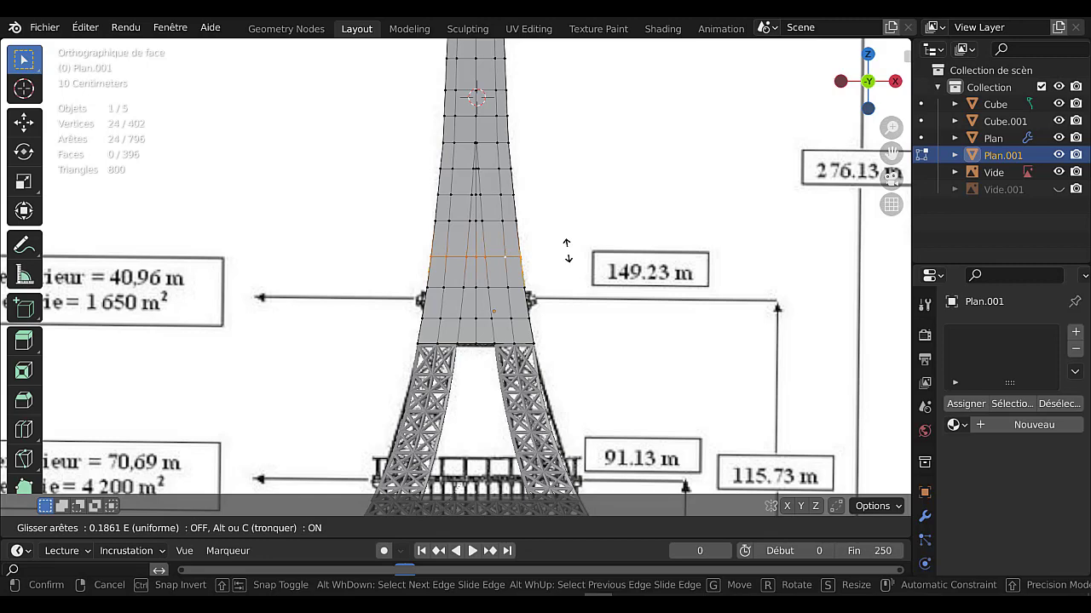
left_click(514, 299)
Select the lowest of the nine evenly spaced upper loops and slide it up by factor -0.120
scroll(554, 247, "up", 10, "shift")
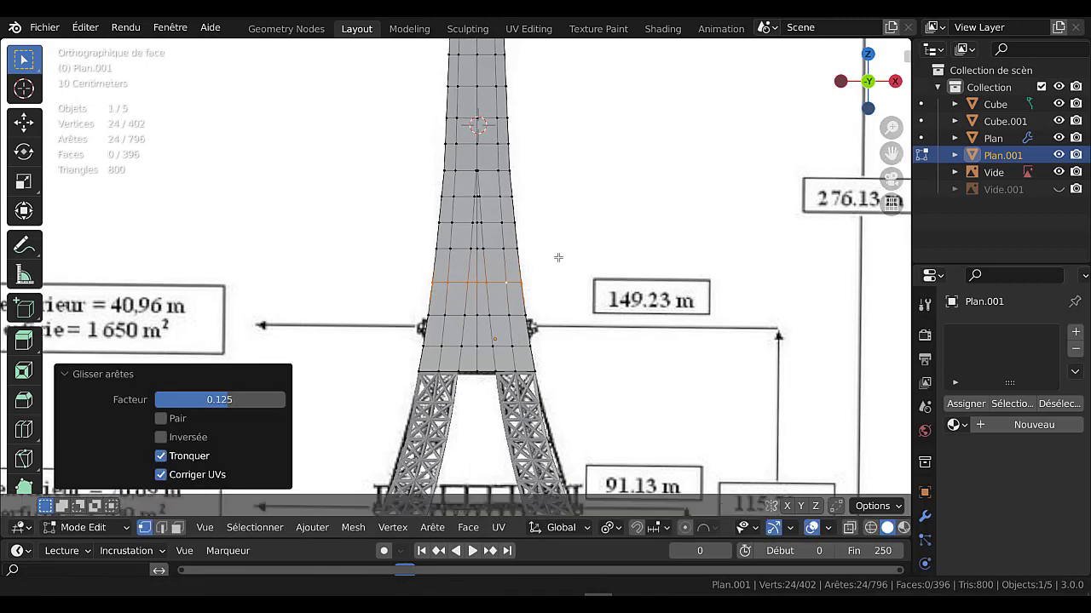
scroll(568, 308, "up", 1, "shift")
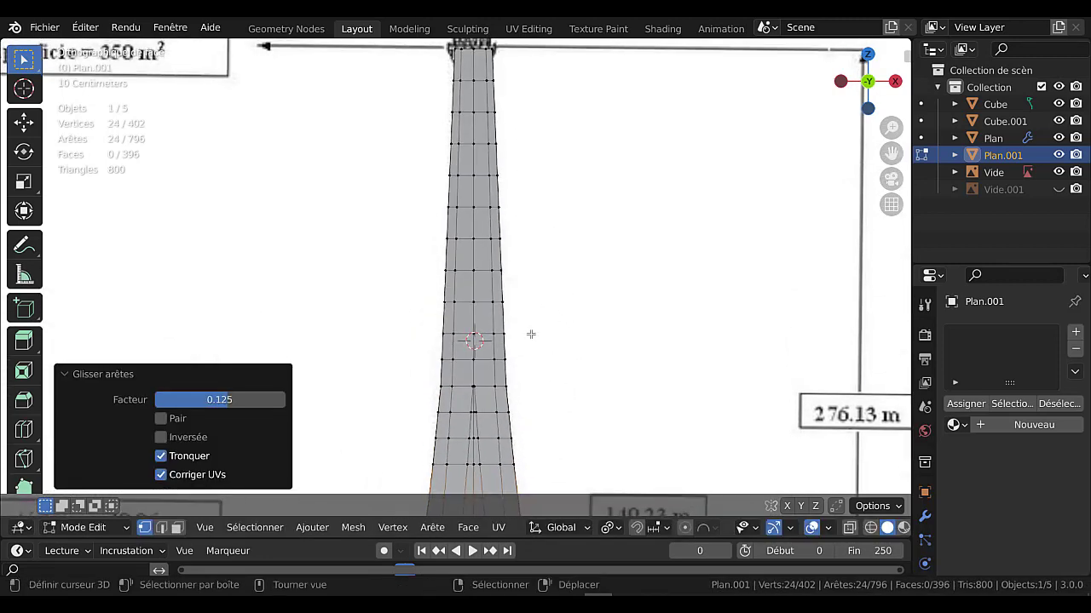
left_click(484, 336, "alt")
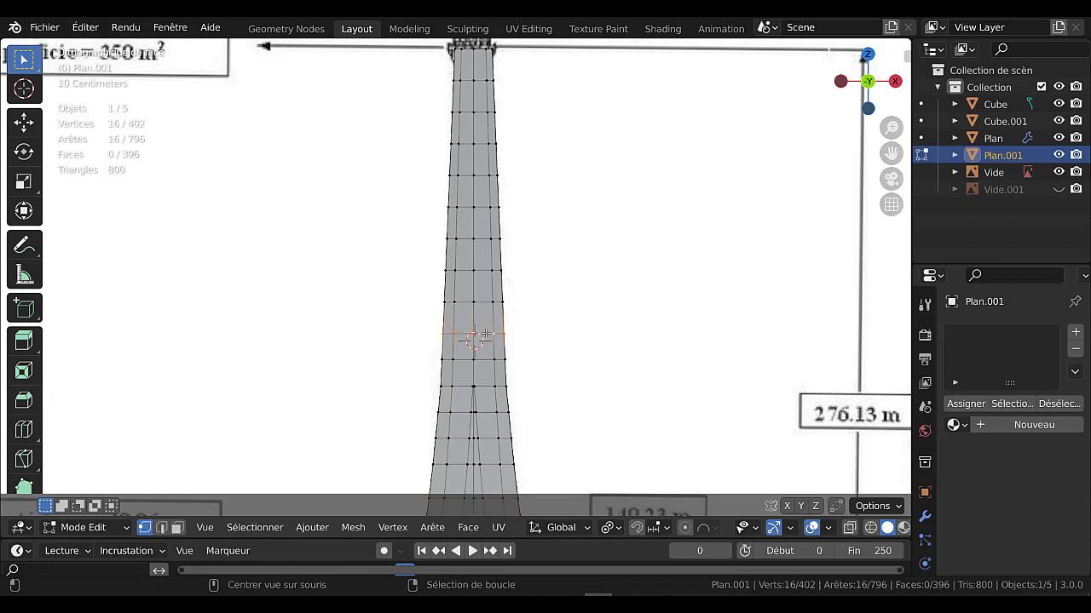
key("g")
key("g")
left_click(585, 350)
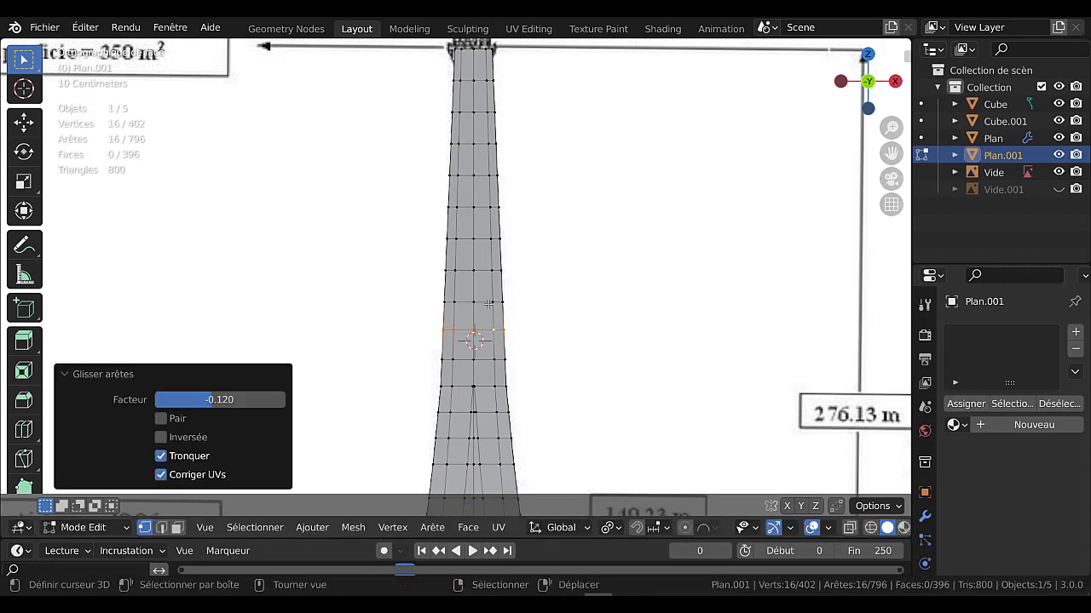
Slide the second-lowest of the nine upper loops up by factor -0.153
key("g")
key("g")
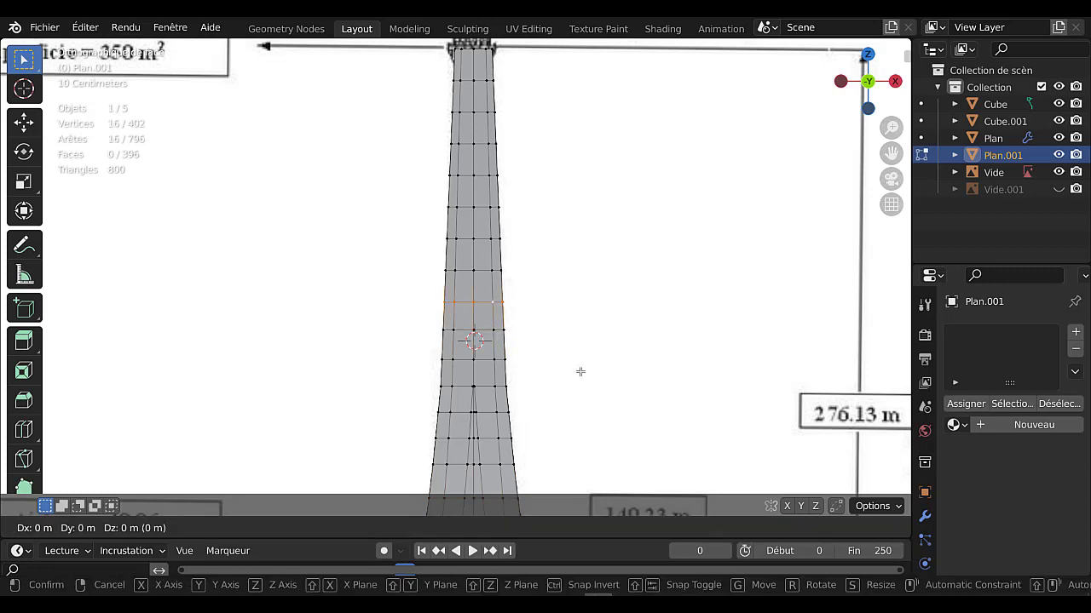
left_click(581, 344)
Cut one centred horizontal loop at factor 0.000 in the topmost segment, just below the upper platform
middle_click_drag(595, 205, 602, 306, "shift")
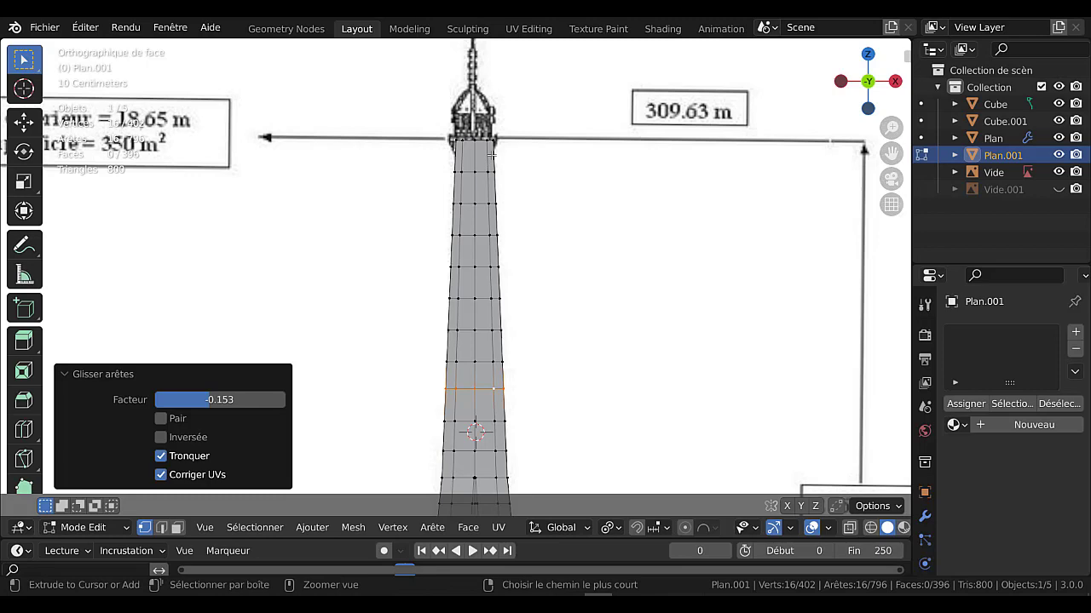
key("ctrl+r")
left_click(522, 156)
right_click(522, 156)
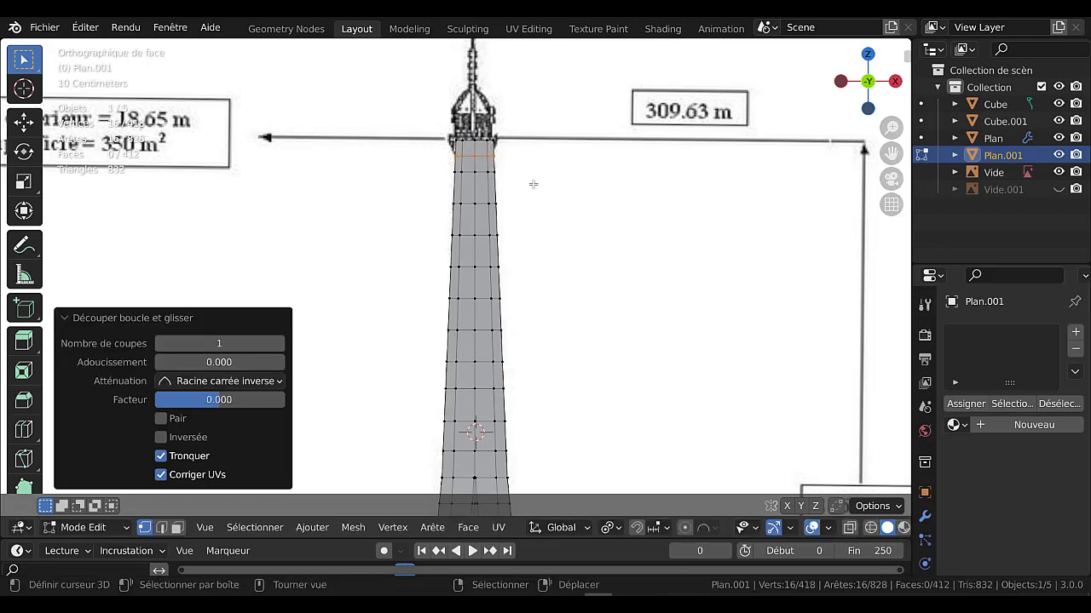
Undo the last loop cut in the topmost segment just below the upper platform
key("ctrl+z")
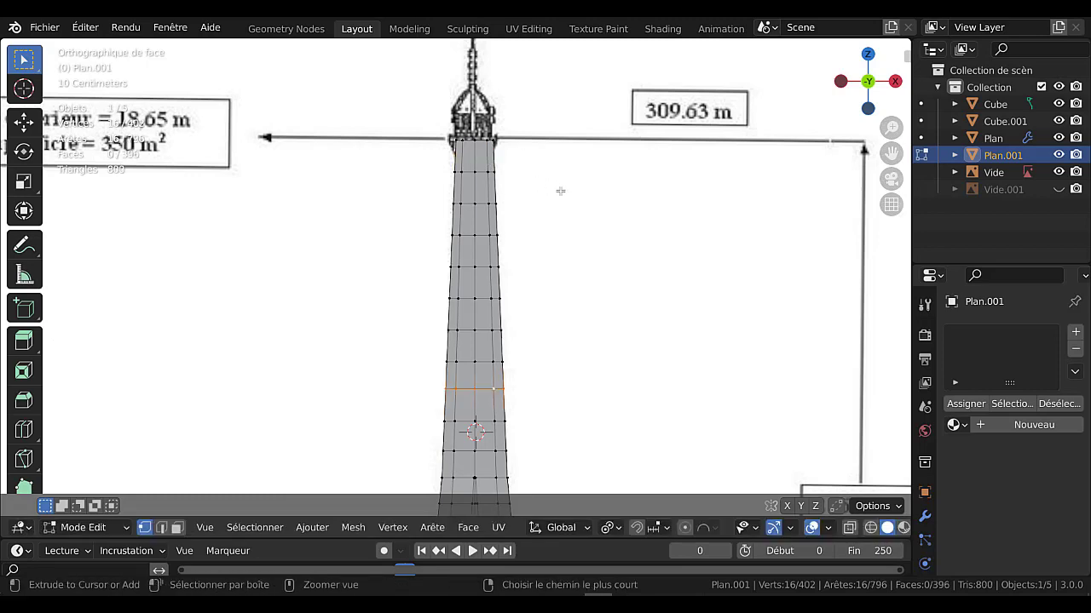
scroll(574, 208, "down", 3)
scroll(545, 198, "down", 3, "shift")
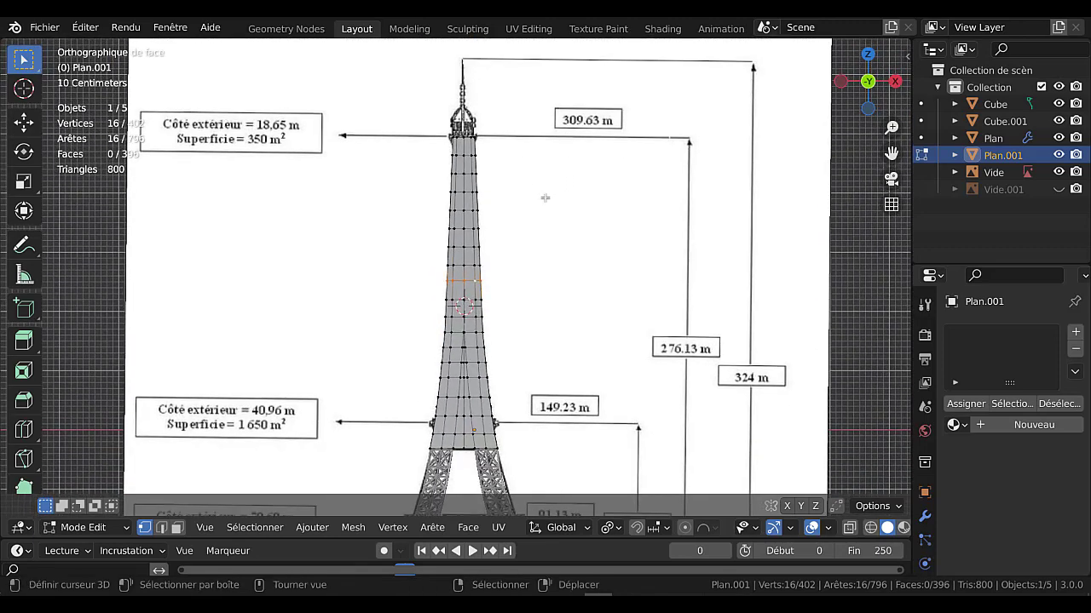
Examine the column's loop spacing and outline against the reference drawing over the whole tower, and leave the mesh deselected
key("a")
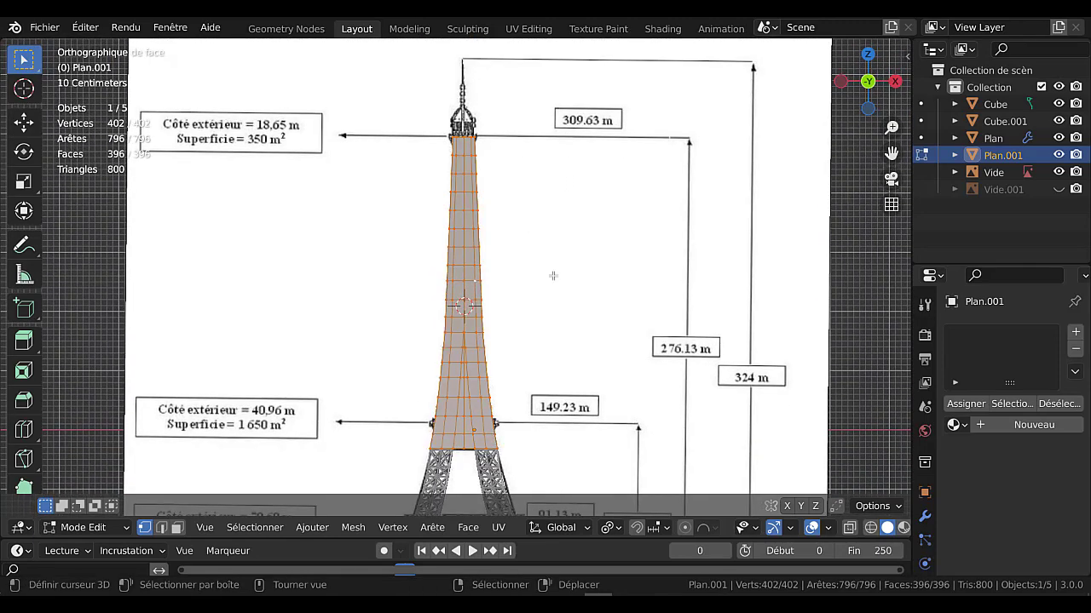
scroll(531, 248, "down", 4, "shift")
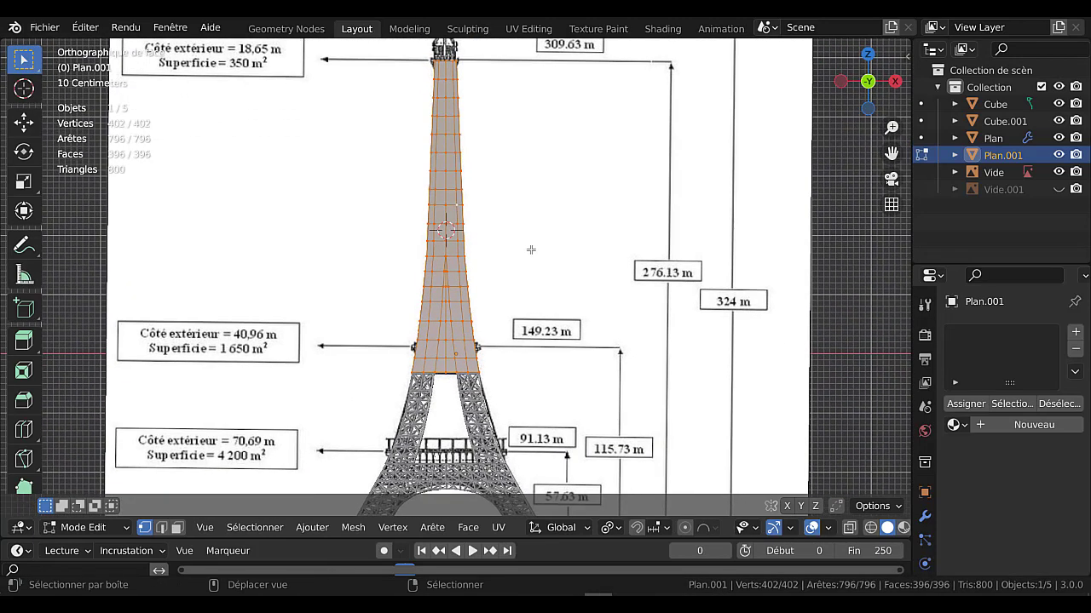
scroll(471, 278, "up", 2)
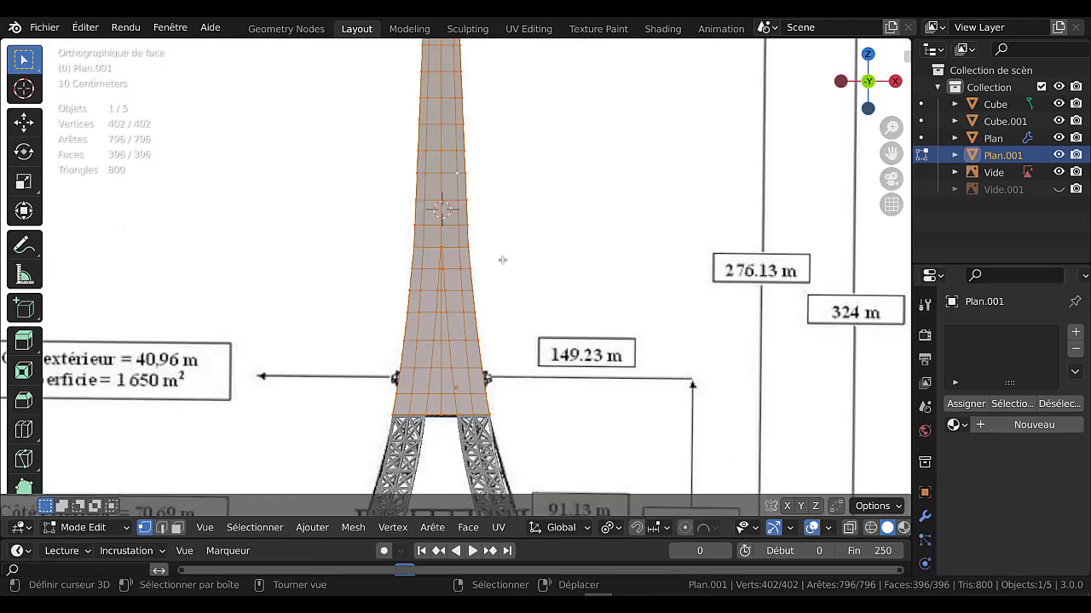
scroll(541, 272, "down", 4)
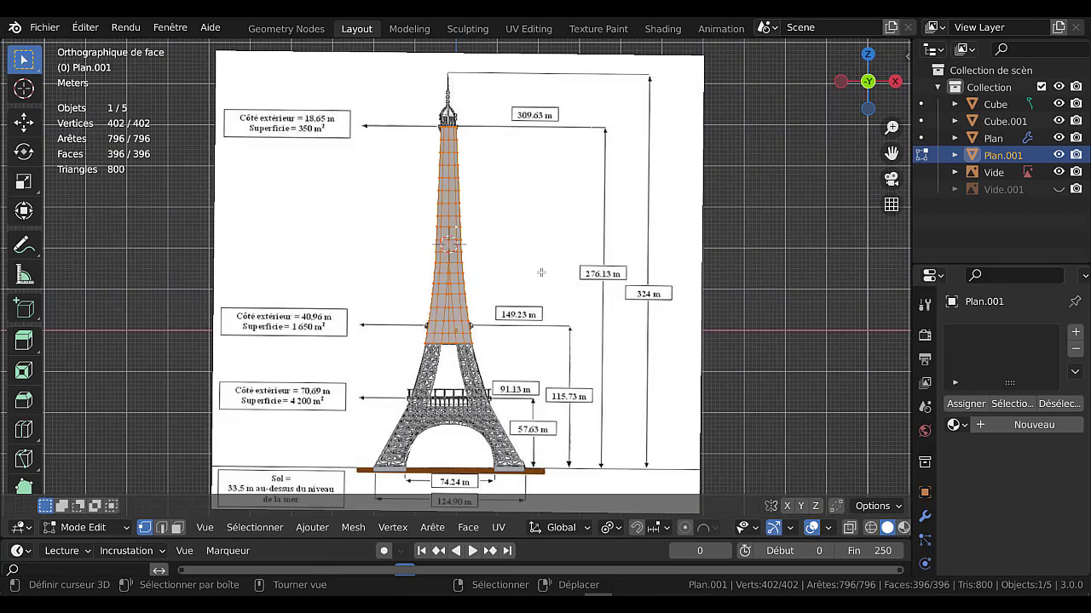
key("Tab")
key("Tab")
scroll(519, 277, "up", 4)
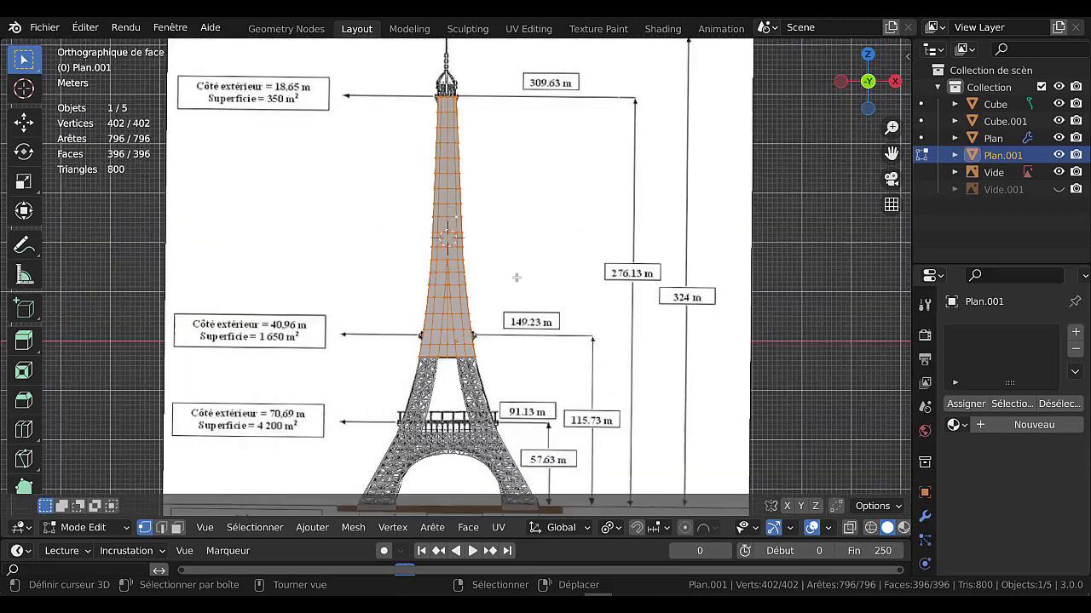
left_click(458, 248)
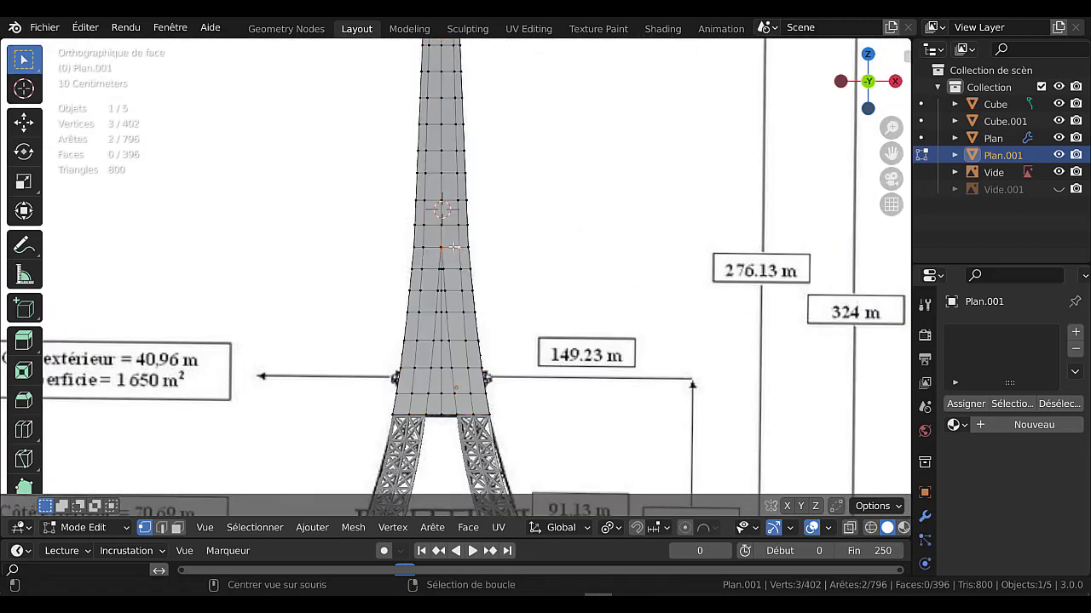
left_click(519, 259)
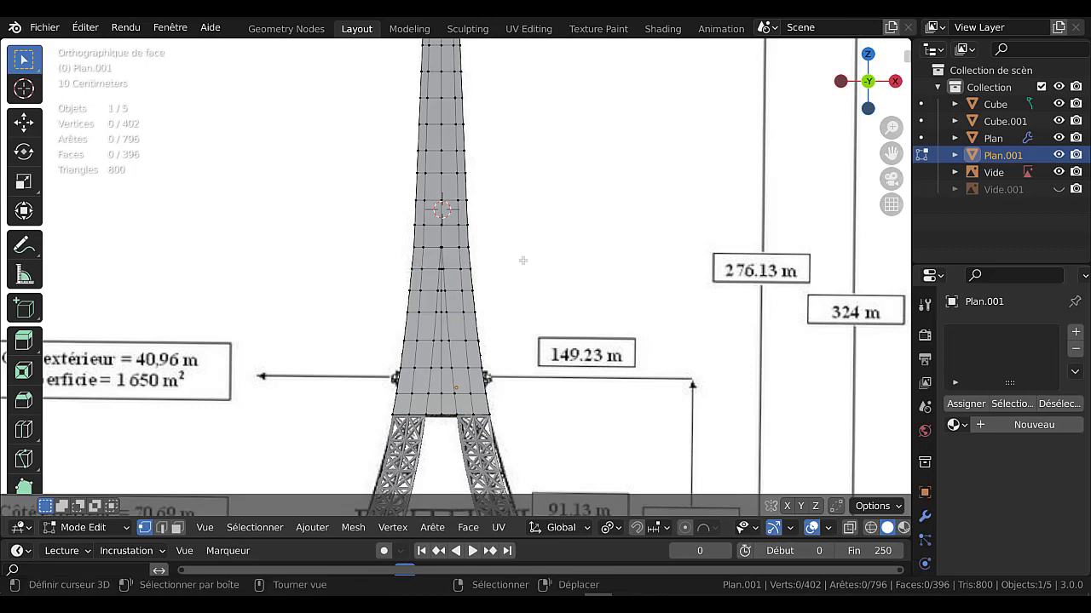
Select the third horizontal loop below the 3D cursor through the mesh in X-ray and scale it down very slightly
key("alt+z")
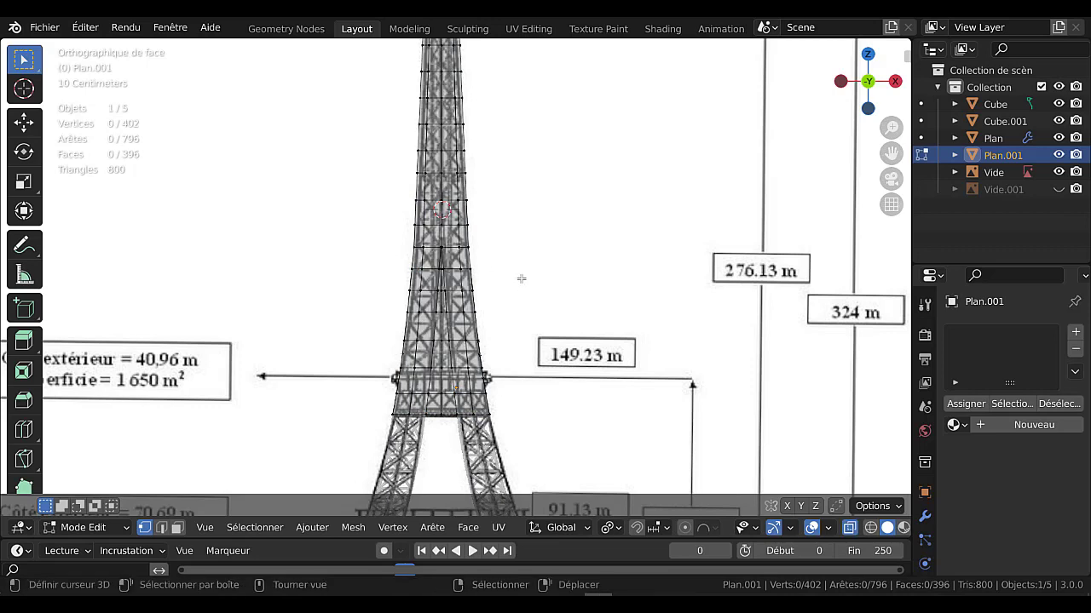
key("c")
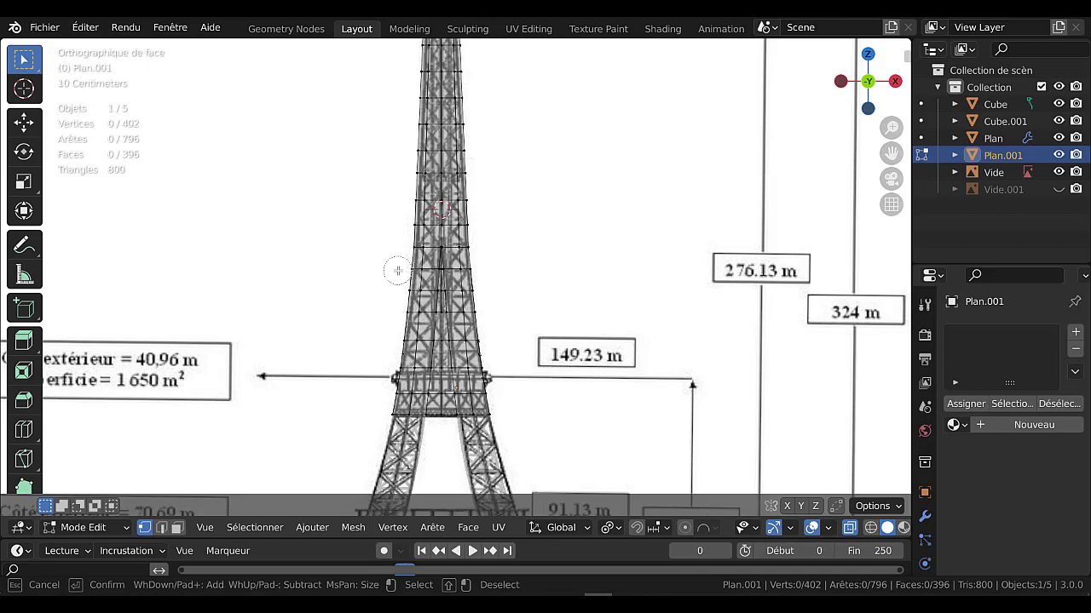
left_click_drag(397, 267, 504, 275)
key("Return")
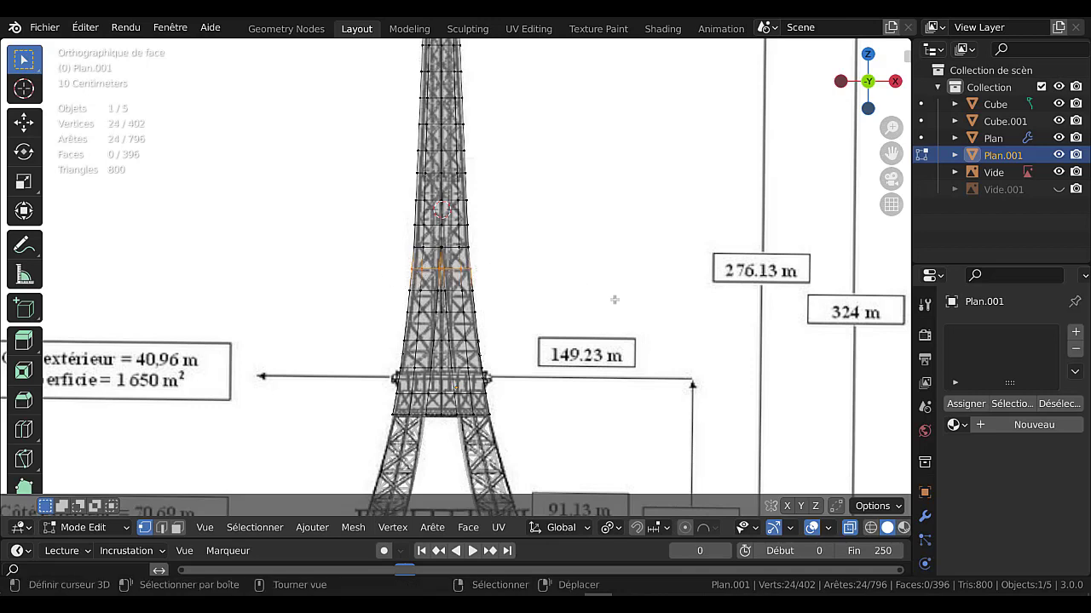
key("s")
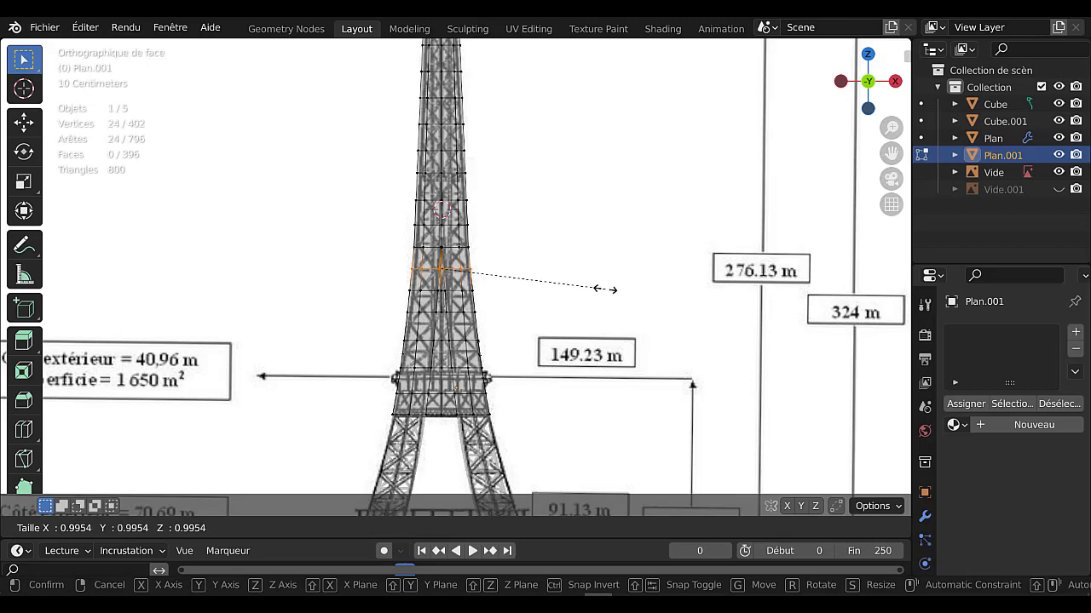
left_click(597, 286)
Check the column's silhouette against the reference in solid shading outside Edit Mode, and return to editing the mesh
key("Tab")
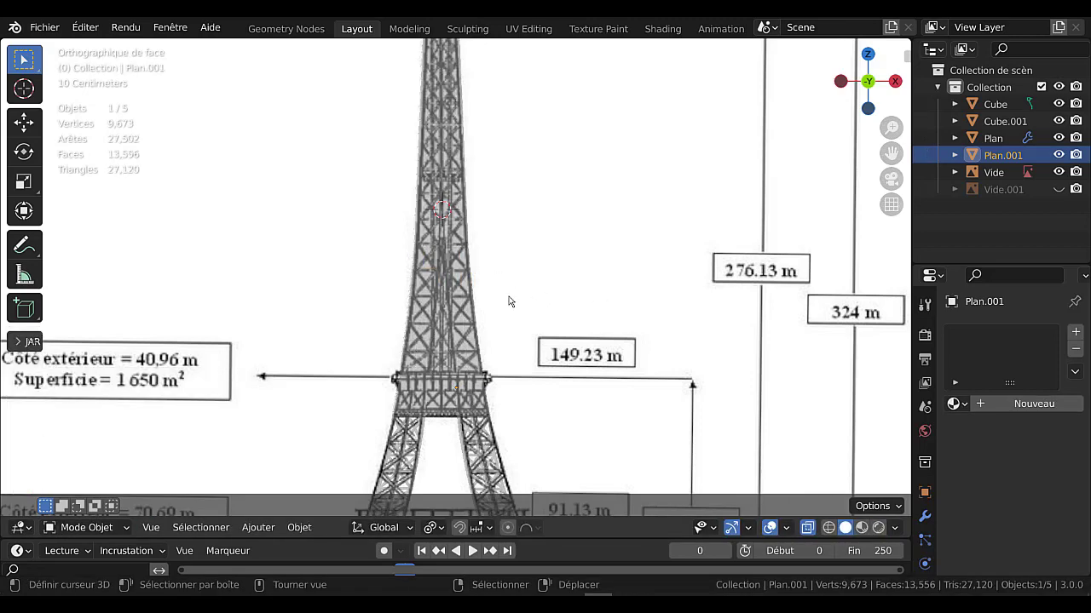
key("alt+z")
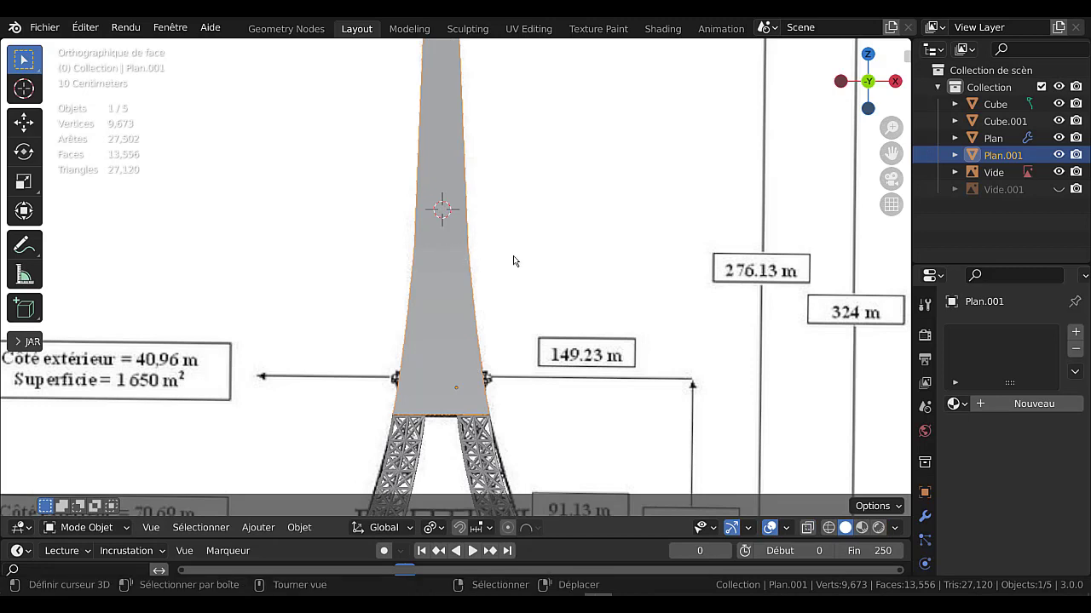
key("z")
left_click(649, 317)
key("Tab")
key("Tab")
key("Tab")
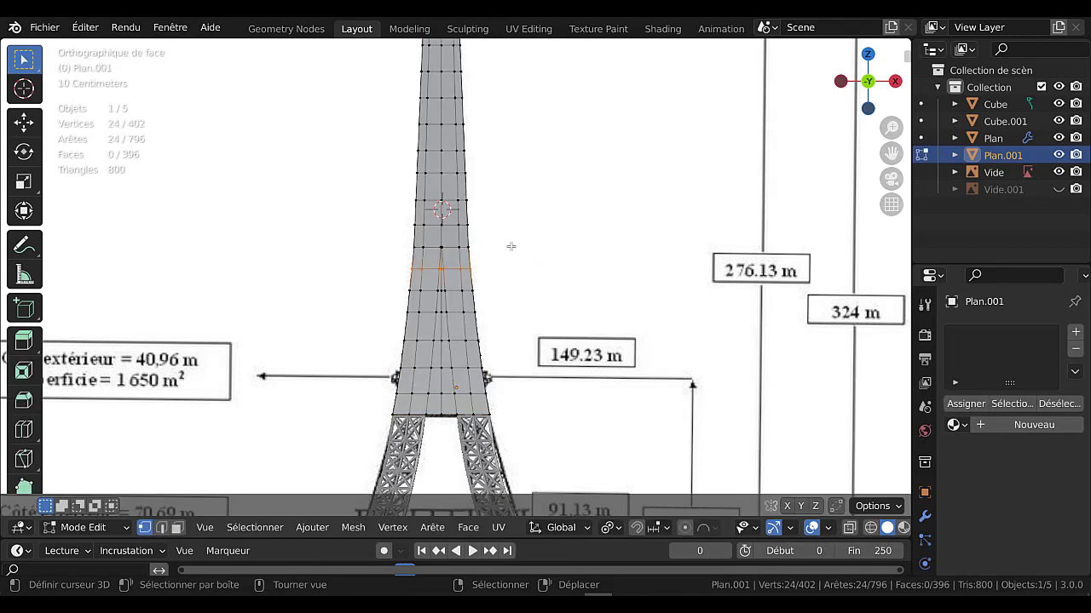
Select the second horizontal loop below the 3D cursor, scale it by 1.013 and check the outline in Object Mode
key("alt+a")
key("alt+z")
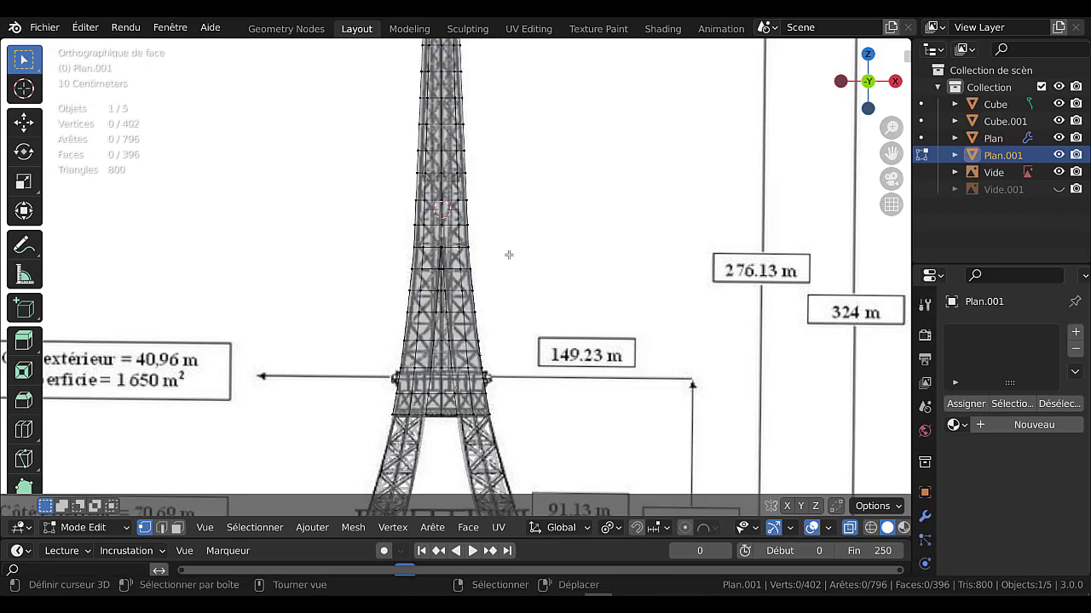
left_click(414, 247, "alt")
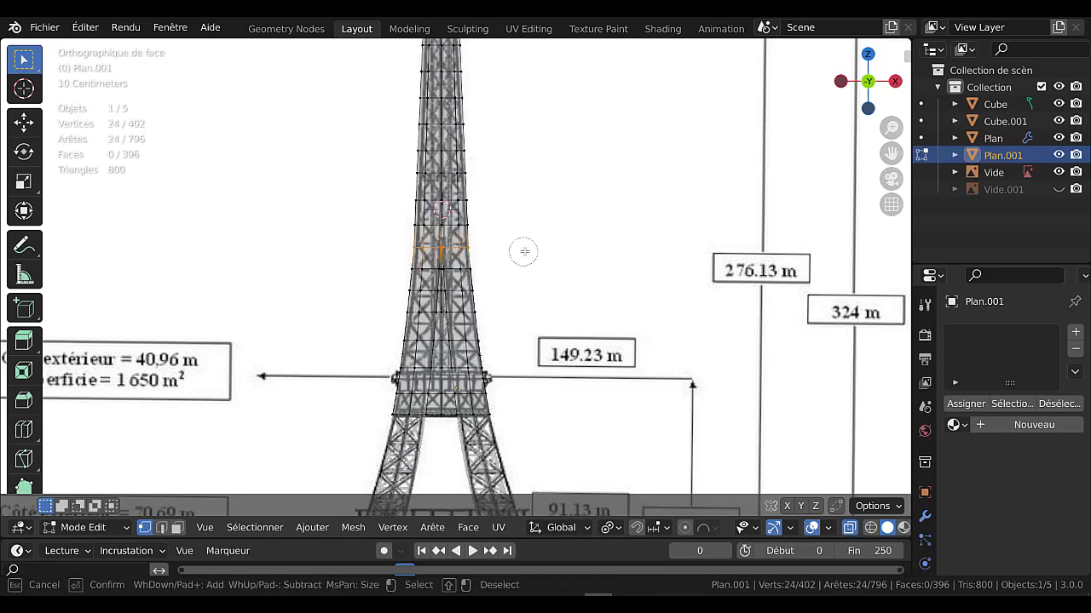
key("alt+z")
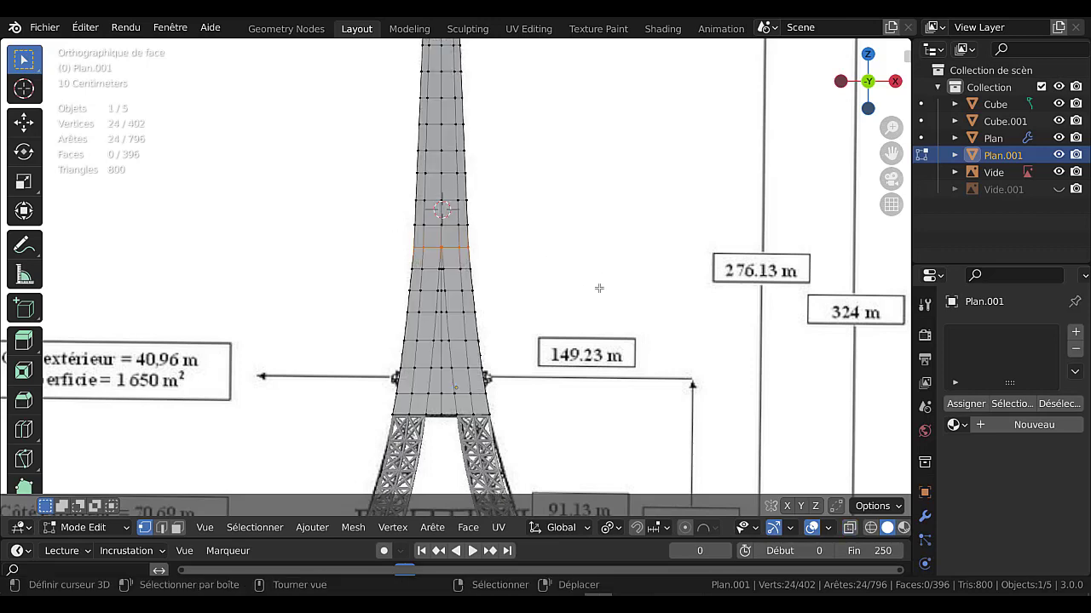
key("s")
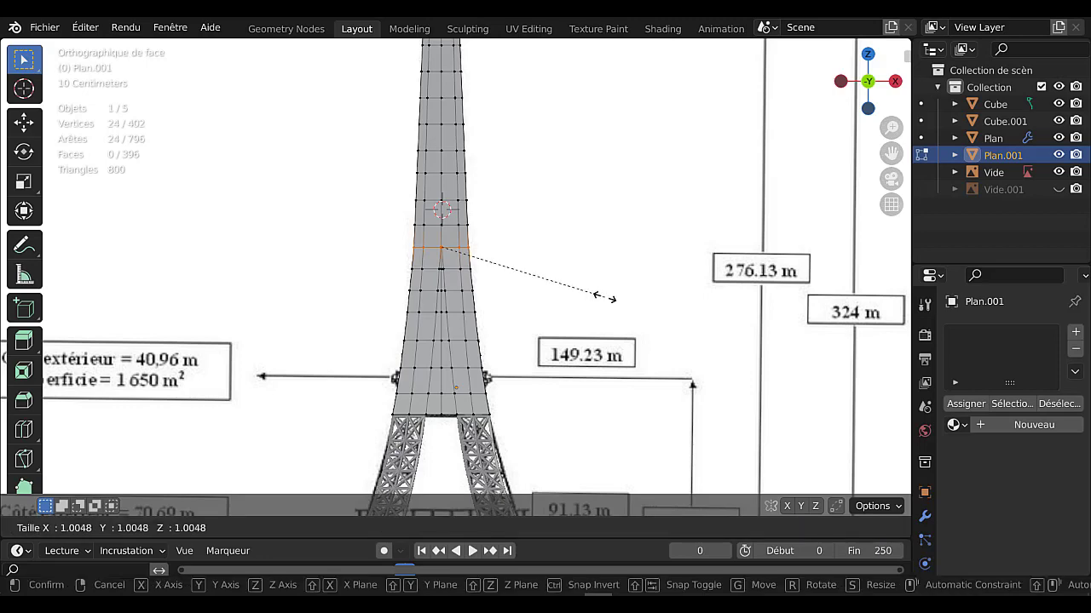
left_click(626, 301)
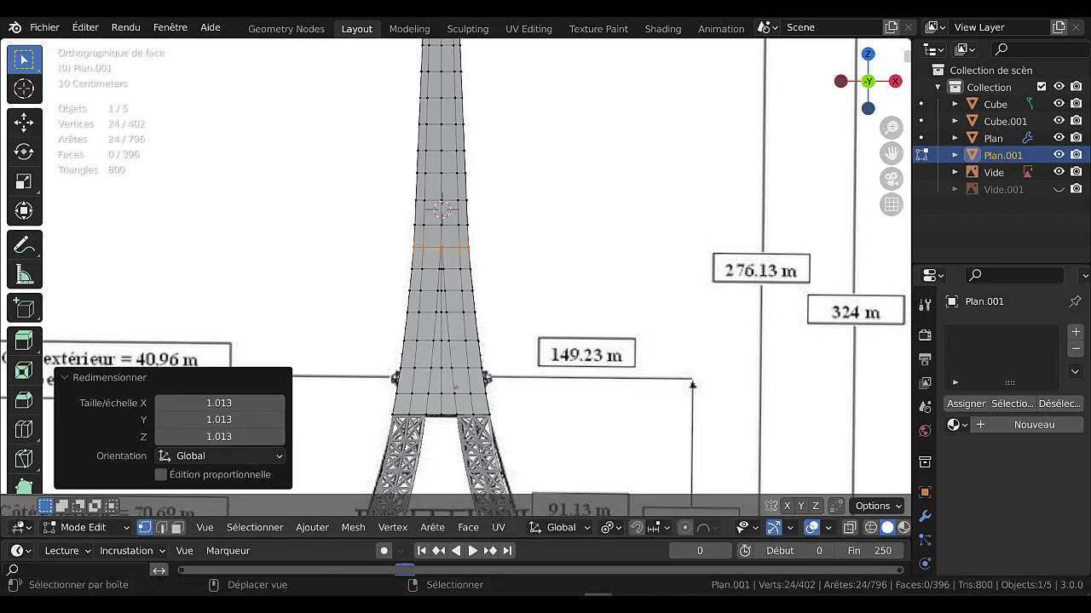
key("Tab")
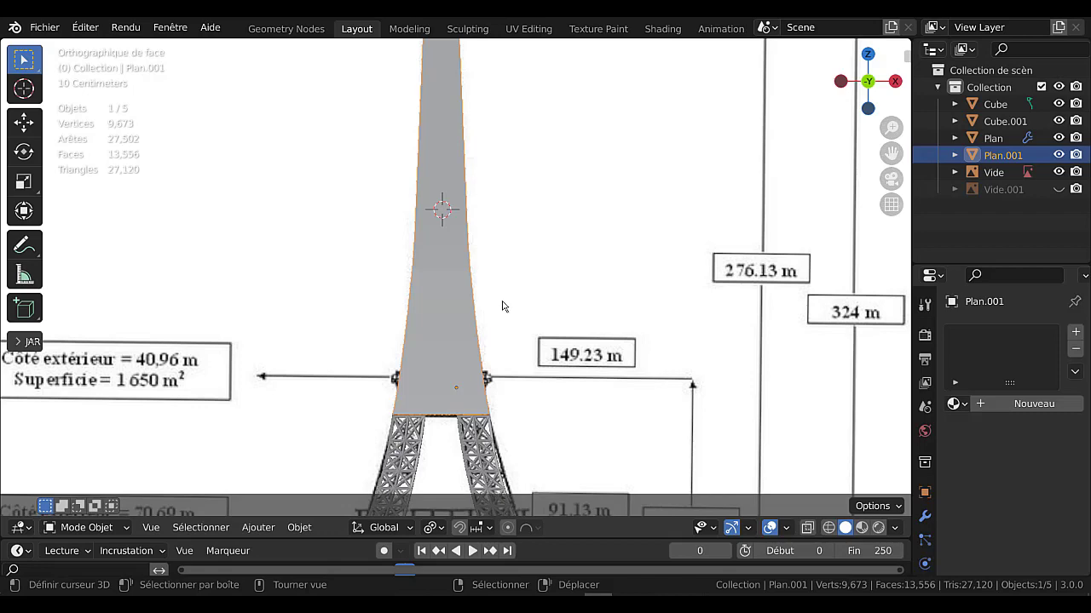
scroll(504, 307, "down", 3)
scroll(509, 307, "up", 2)
Select the whole column mesh in Edit Mode and poke all its faces (Faces en éventail) into triangular lattice bracing
key("Tab")
scroll(502, 301, "up", 1)
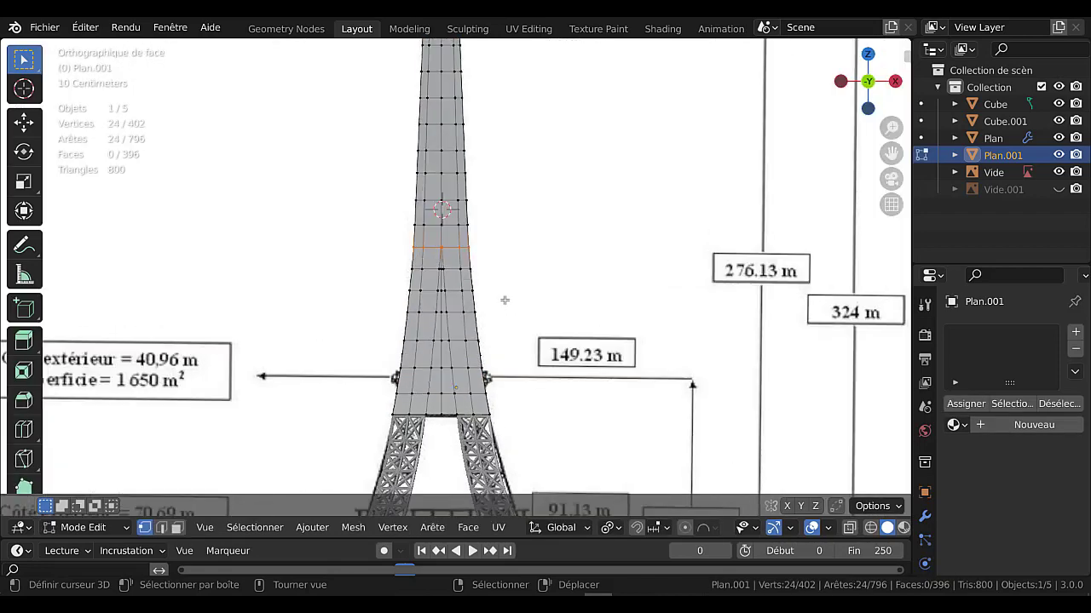
key("a")
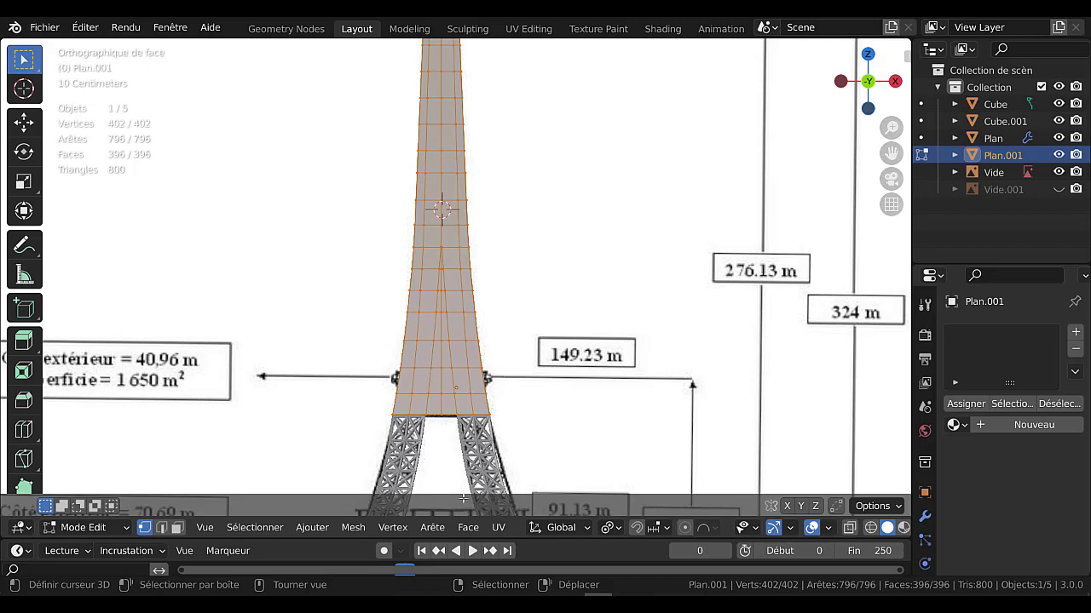
left_click(434, 530)
mouse_move(472, 532)
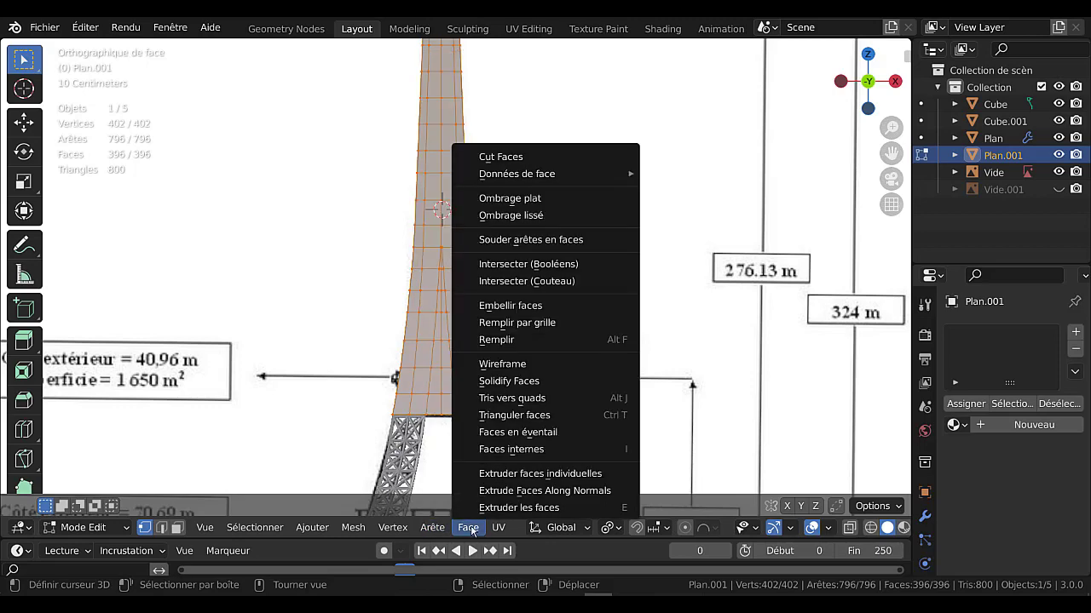
left_click(518, 433)
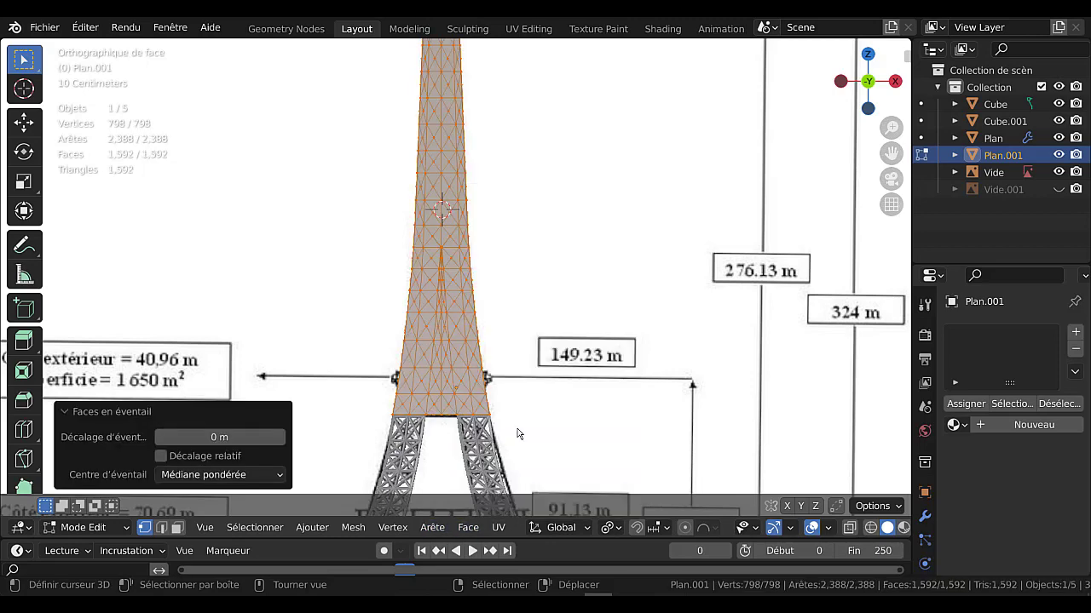
scroll(451, 412, "up", 3)
scroll(452, 409, "down", 5)
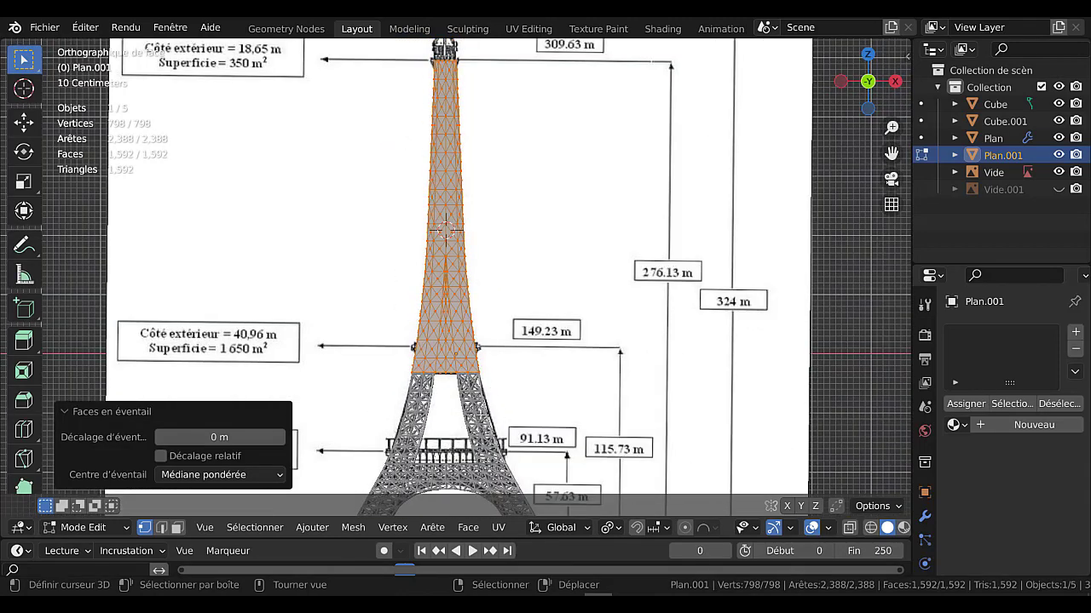
scroll(431, 288, "up", 3)
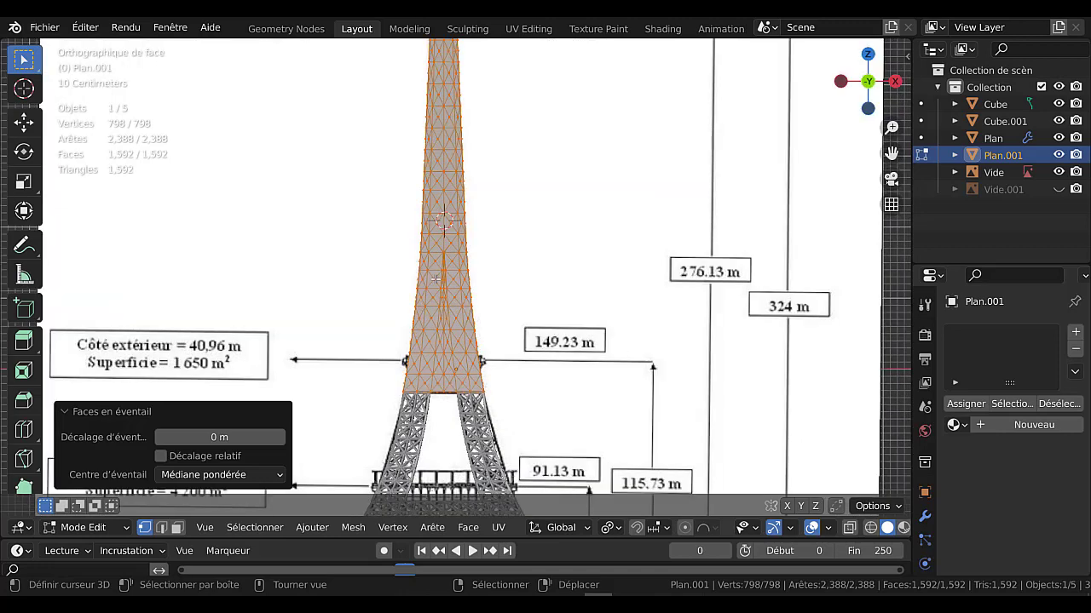
scroll(449, 281, "down", 2)
scroll(596, 246, "down", 2)
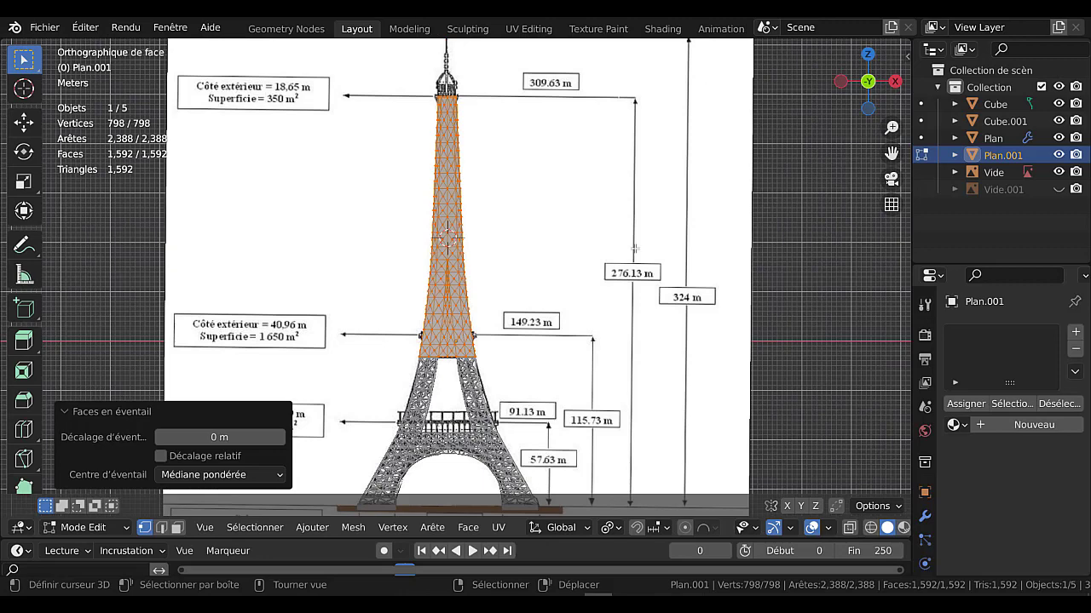
Widen the properties area and add a Wireframe (Fil de fer) modifier to Plan.001
left_click_drag(911, 325, 780, 325)
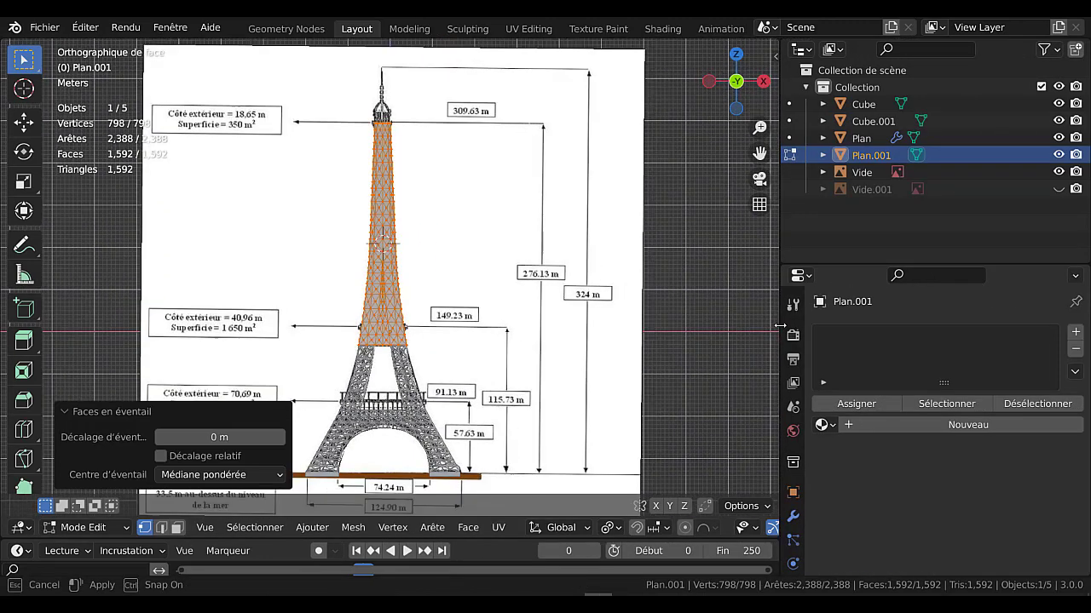
left_click(793, 517)
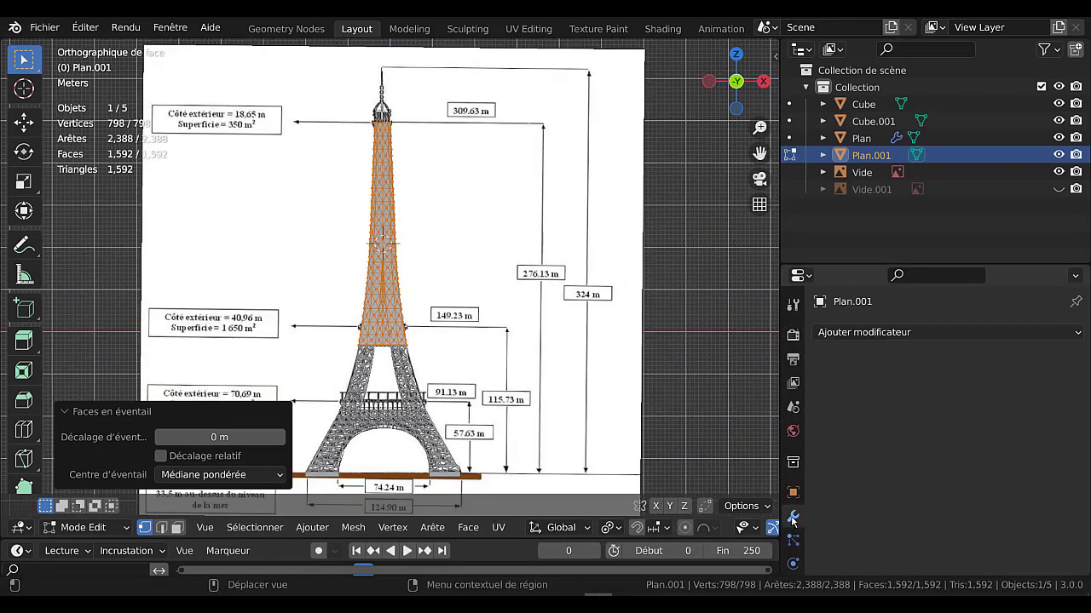
left_click(935, 331)
left_click(670, 312)
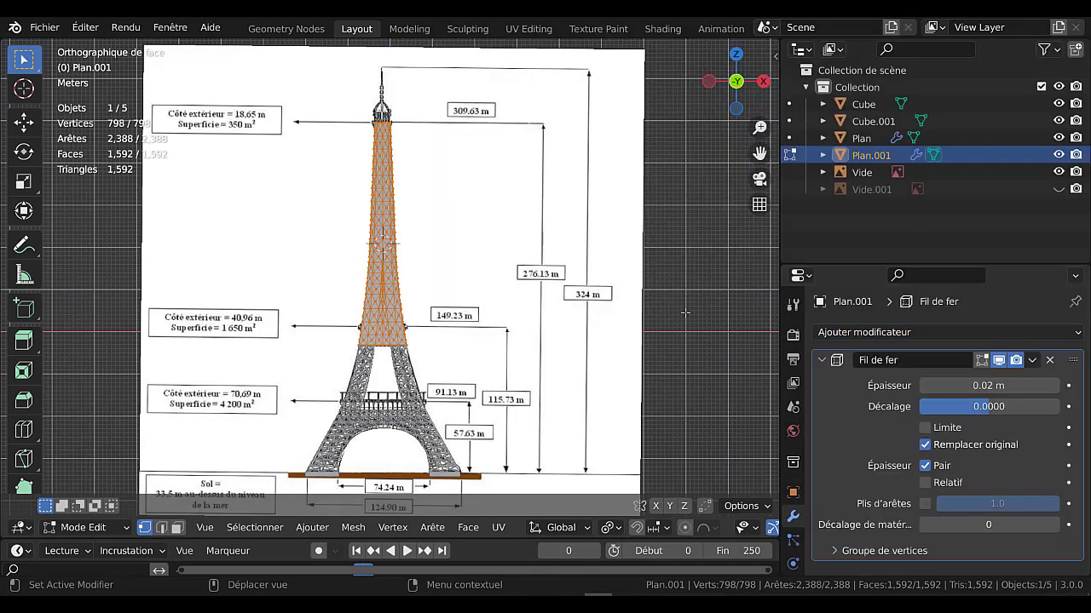
Set the Wireframe modifier's thickness to 0.034 m and return to Object Mode to inspect the lattice
left_click(979, 386)
type("0.34")
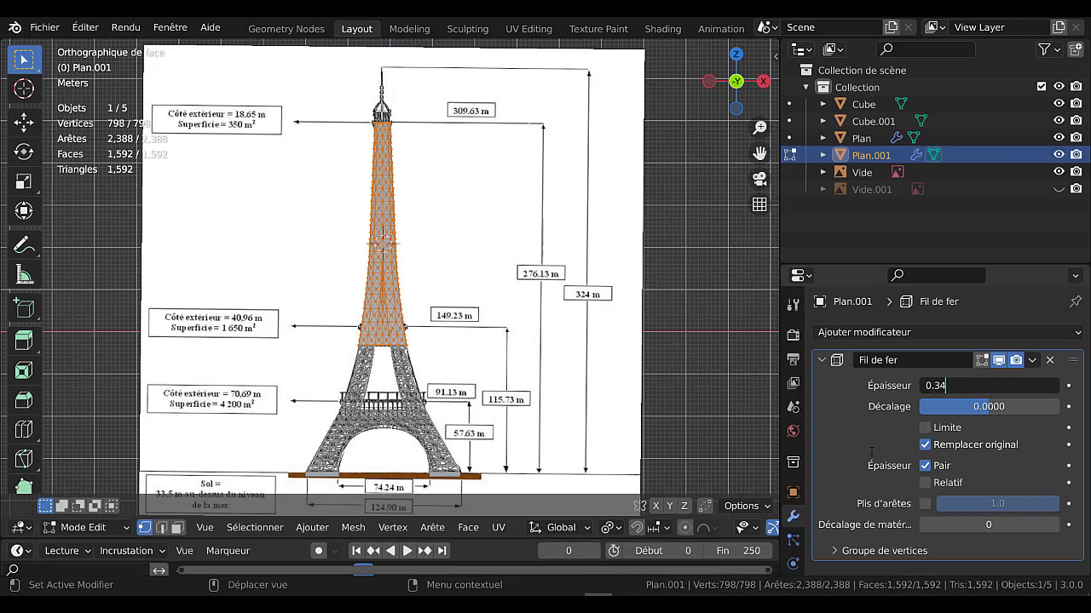
key("BackSpace")
key("BackSpace")
type("034")
key("Return")
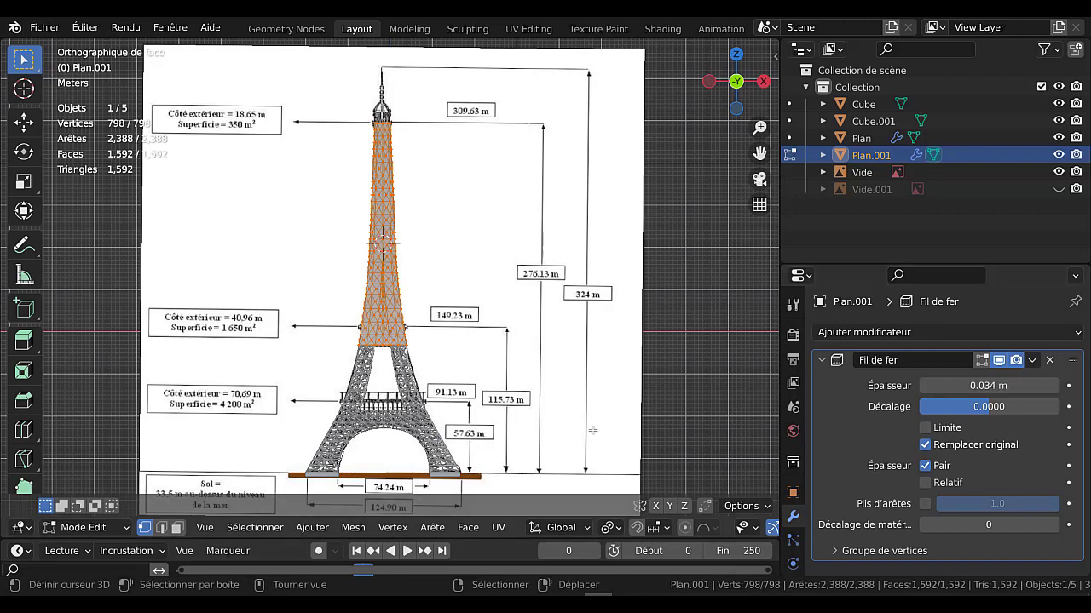
key("Tab")
middle_click_drag(666, 421, 673, 387, "shift")
scroll(548, 377, "up", 6)
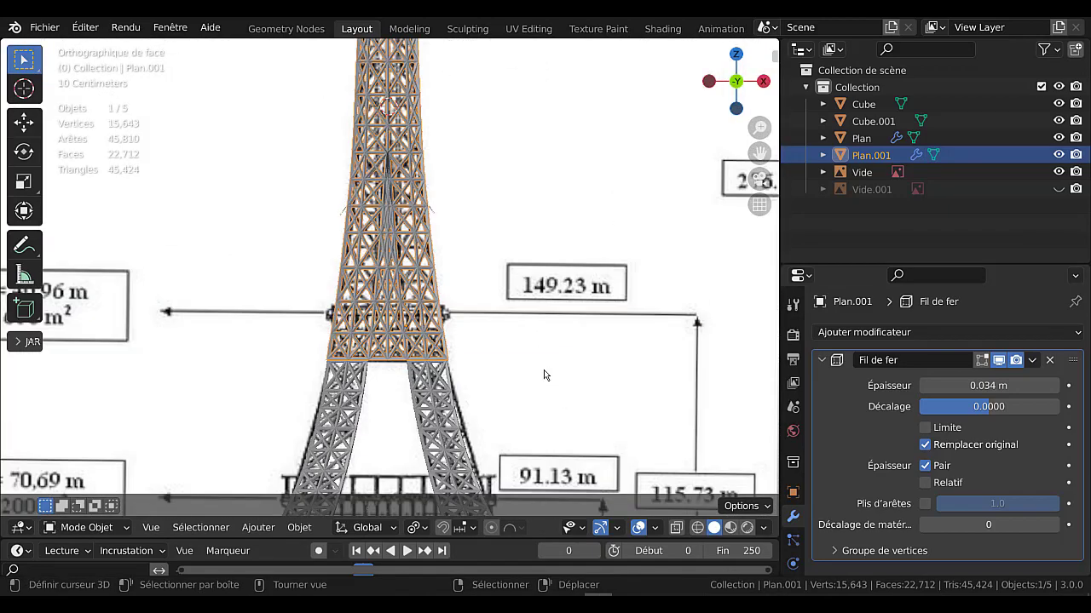
Hide the reference image Vide and view the column's lattice in perspective
left_click(1059, 173)
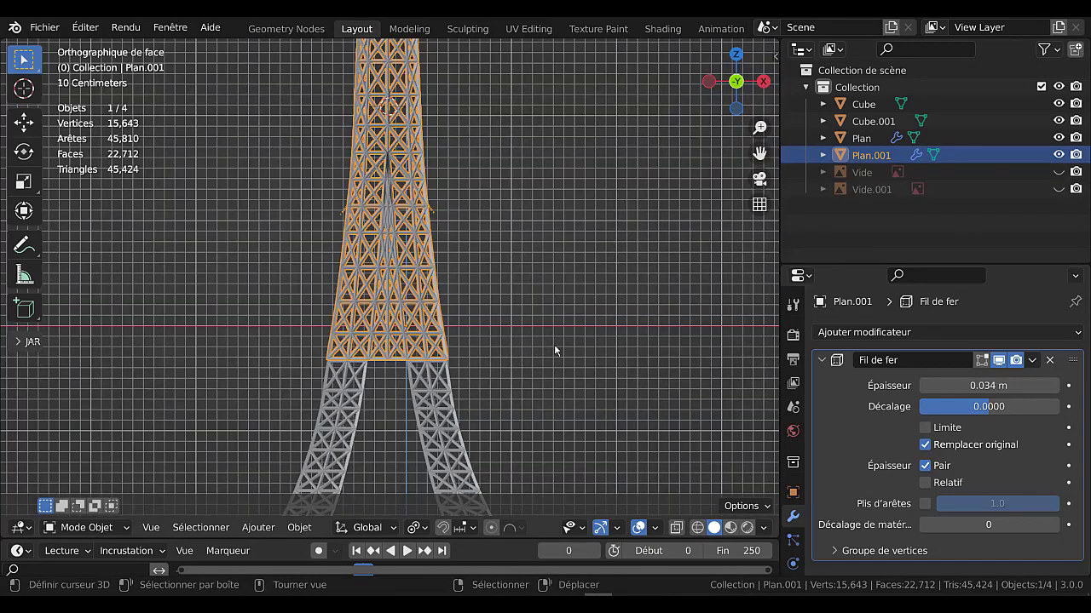
middle_click_drag(554, 345, 523, 363)
scroll(522, 359, "up", 3)
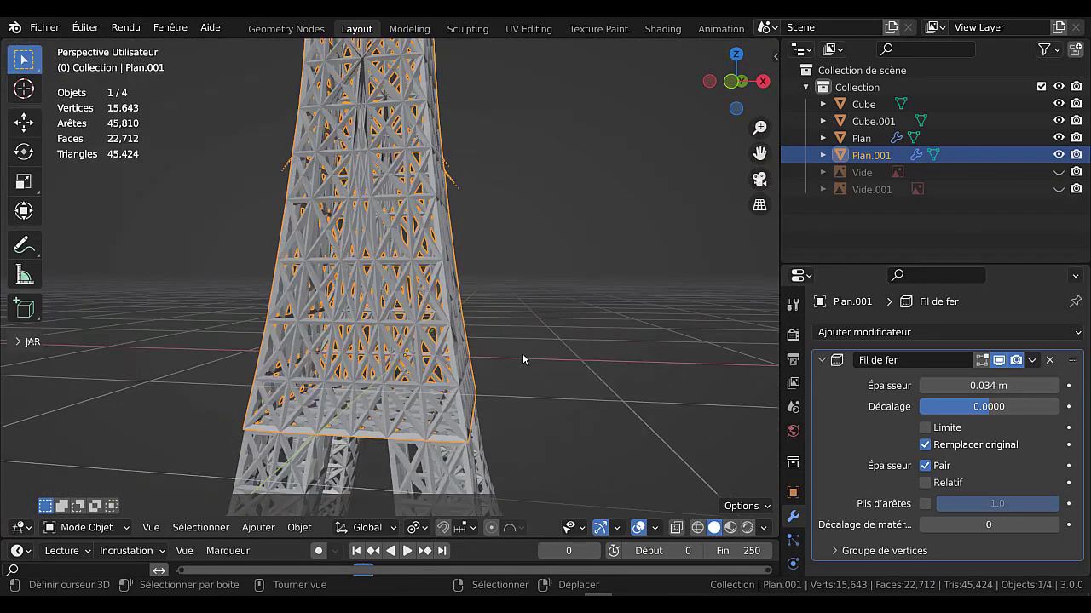
middle_click_drag(538, 318, 501, 365)
Examine the column from several sides, comparing its mesh in Edit Mode with the lattice in Object Mode
key("Tab")
key("Tab")
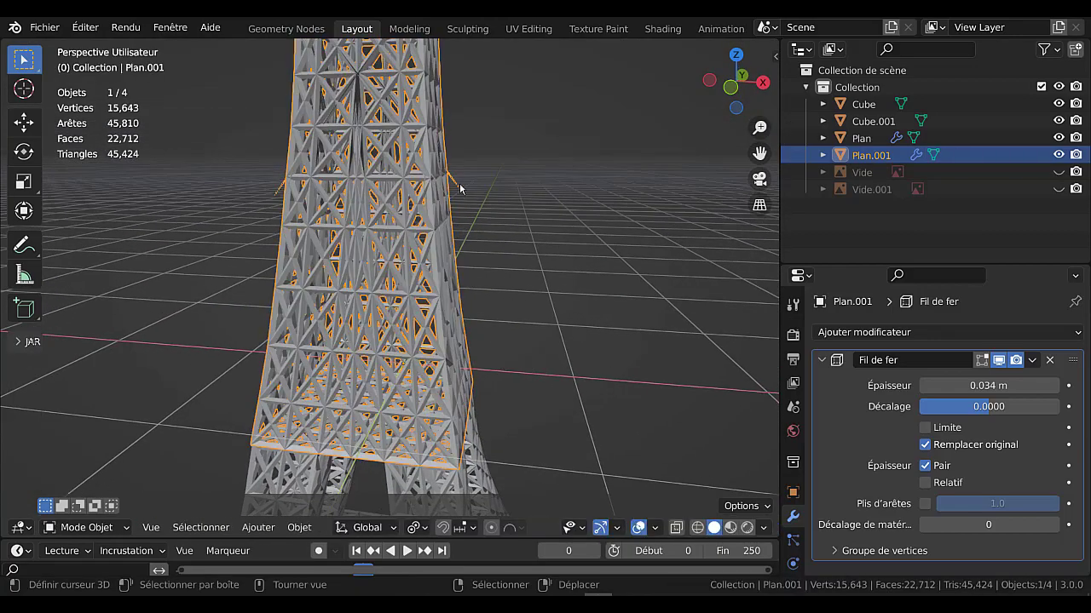
scroll(523, 224, "down", 3)
middle_click_drag(499, 249, 627, 234)
left_click(627, 238)
scroll(655, 277, "down", 3)
middle_click_drag(655, 277, 477, 309)
scroll(552, 293, "up", 2)
key("Tab")
key("Tab")
scroll(477, 311, "up", 2)
key("Tab")
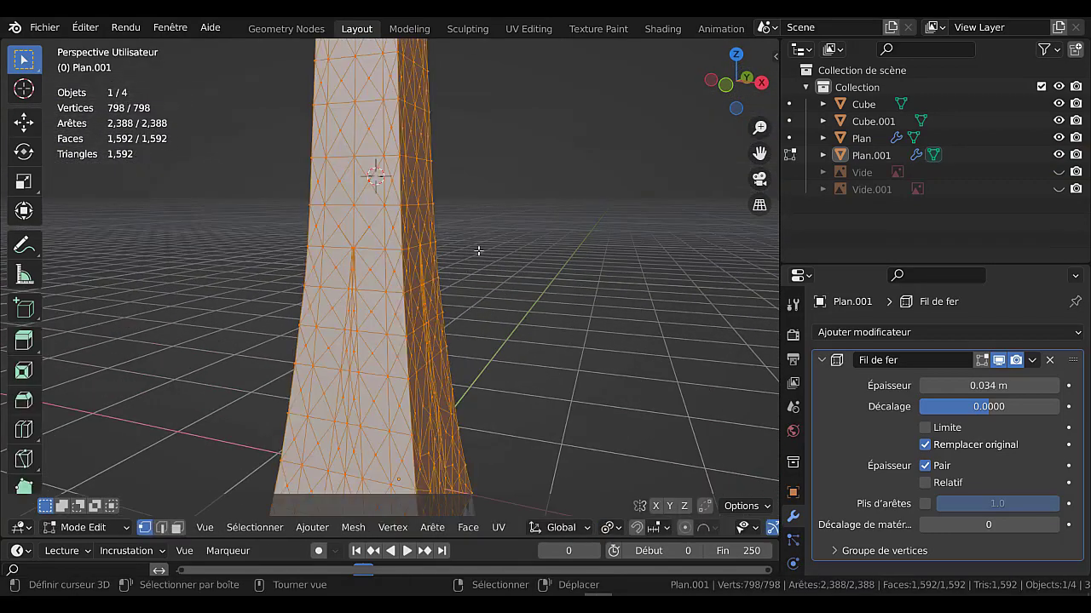
key("Tab")
key("Tab")
middle_click_drag(499, 334, 643, 317)
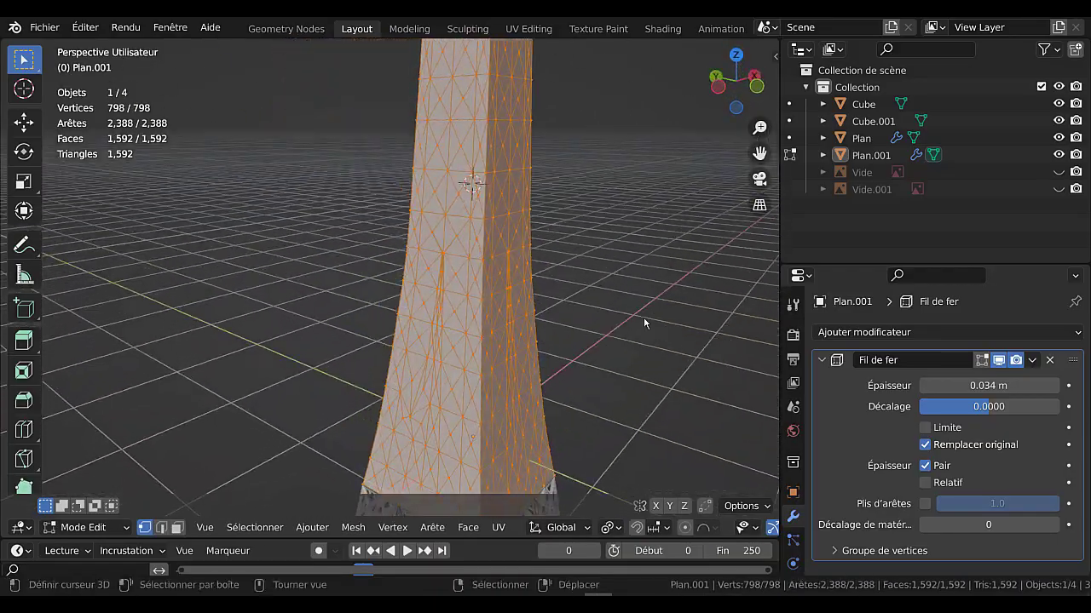
key("Tab")
middle_click_drag(492, 271, 260, 285)
scroll(304, 284, "down", 3)
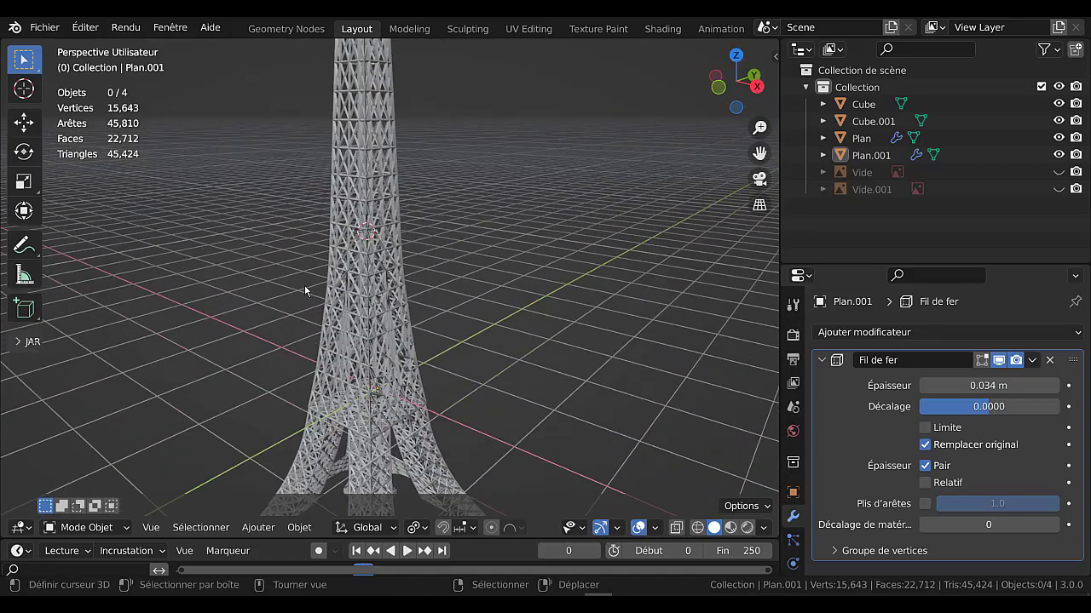
middle_click_drag(391, 288, 433, 310)
scroll(471, 313, "down", 3)
scroll(589, 337, "up", 3)
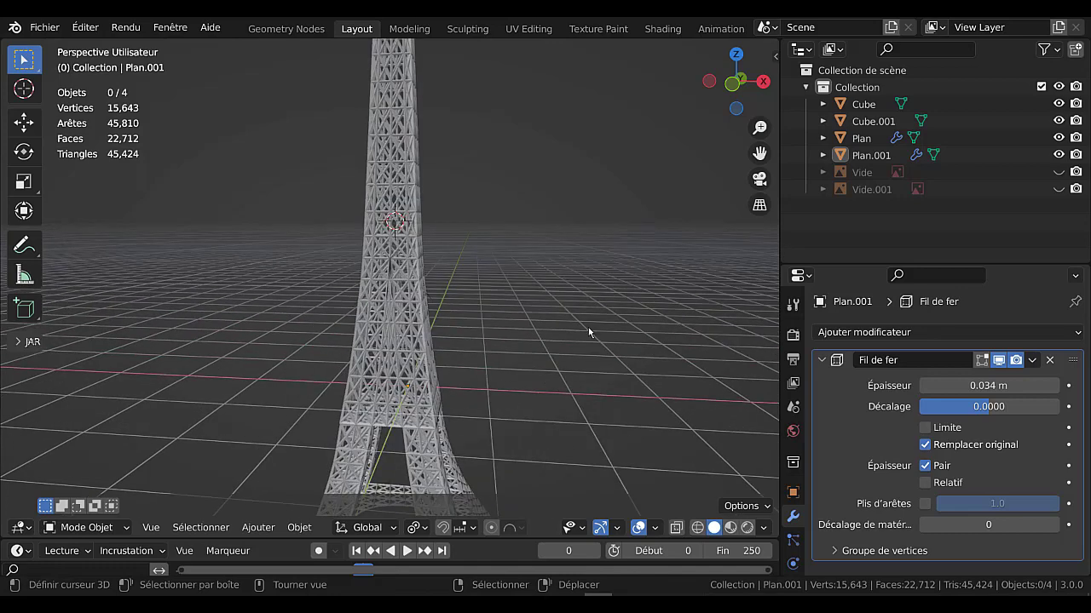
Select the upper column Plan.001 and set its Wireframe (Fil de fer) modifier's thickness to 0.04 m
left_click(408, 309)
scroll(539, 345, "up", 4)
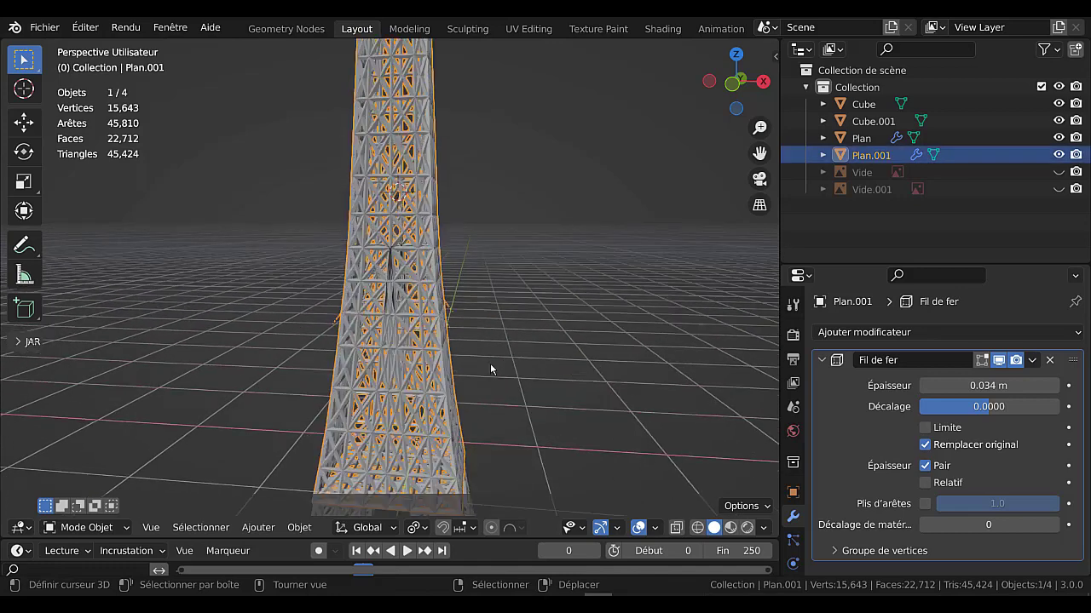
scroll(625, 372, "down", 1)
middle_click_drag(600, 409, 581, 223, "shift")
scroll(548, 349, "up", 5)
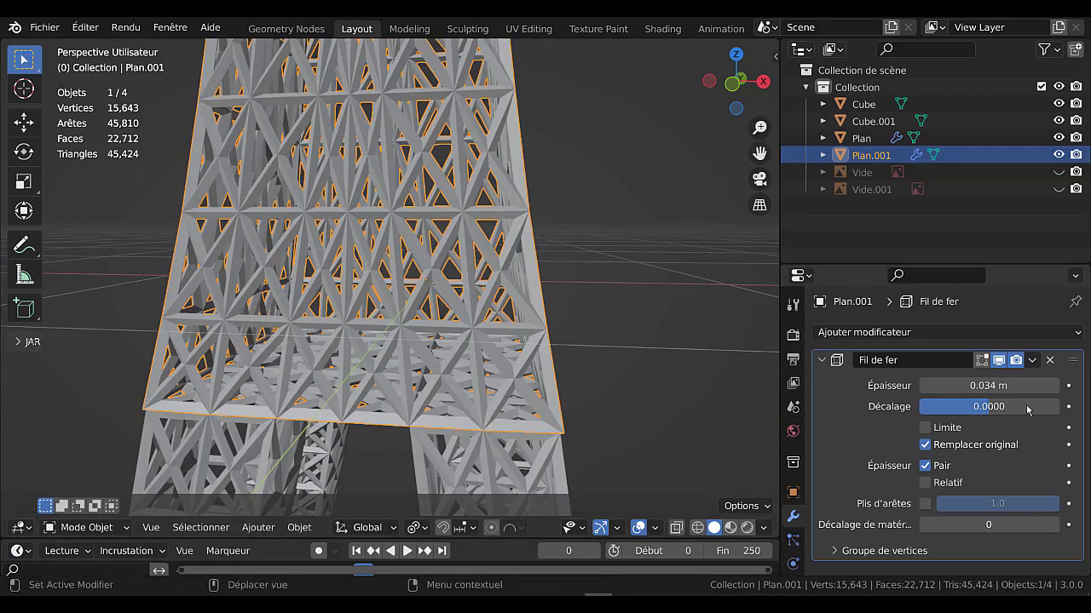
left_click(1053, 387)
left_click(1053, 387)
left_click(1053, 387)
left_click(1053, 386)
left_click(1053, 385)
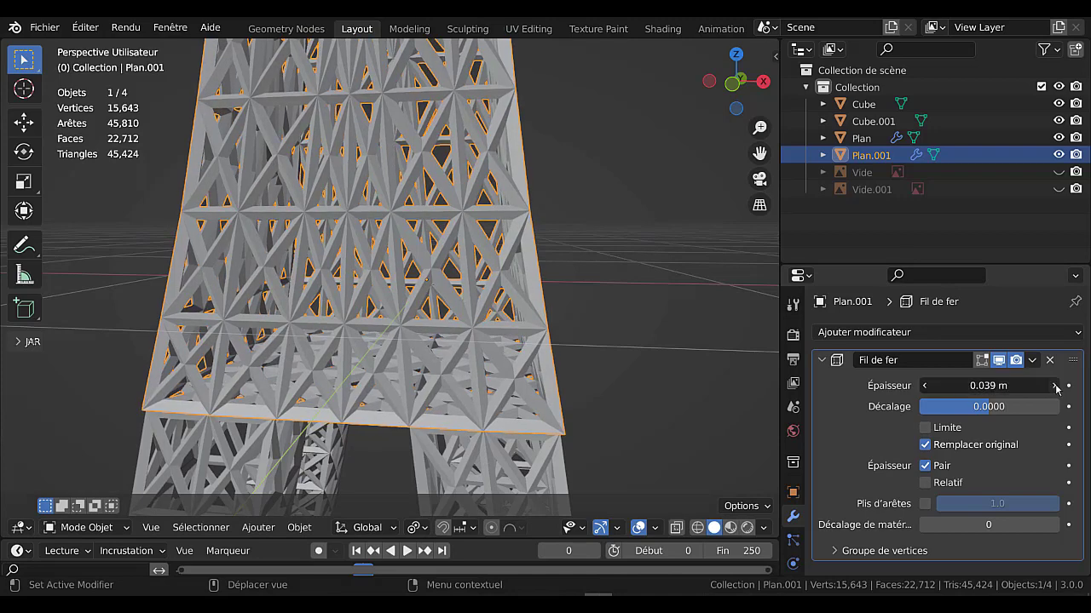
left_click(1054, 386)
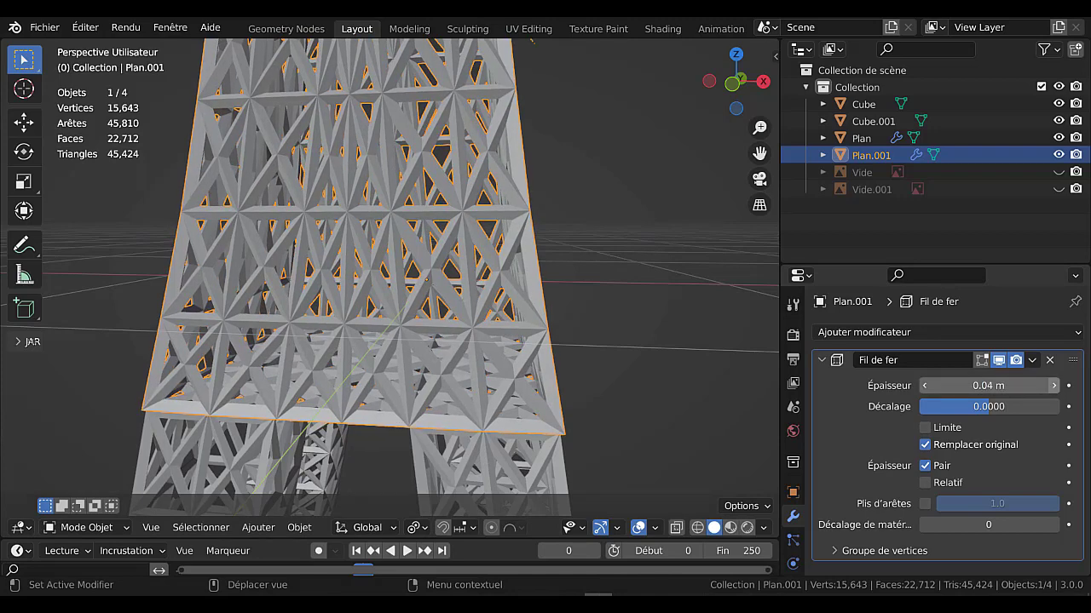
Apply the Wireframe (Fil de fer) modifier to the upper column after checking its lattice
scroll(498, 317, "down", 5)
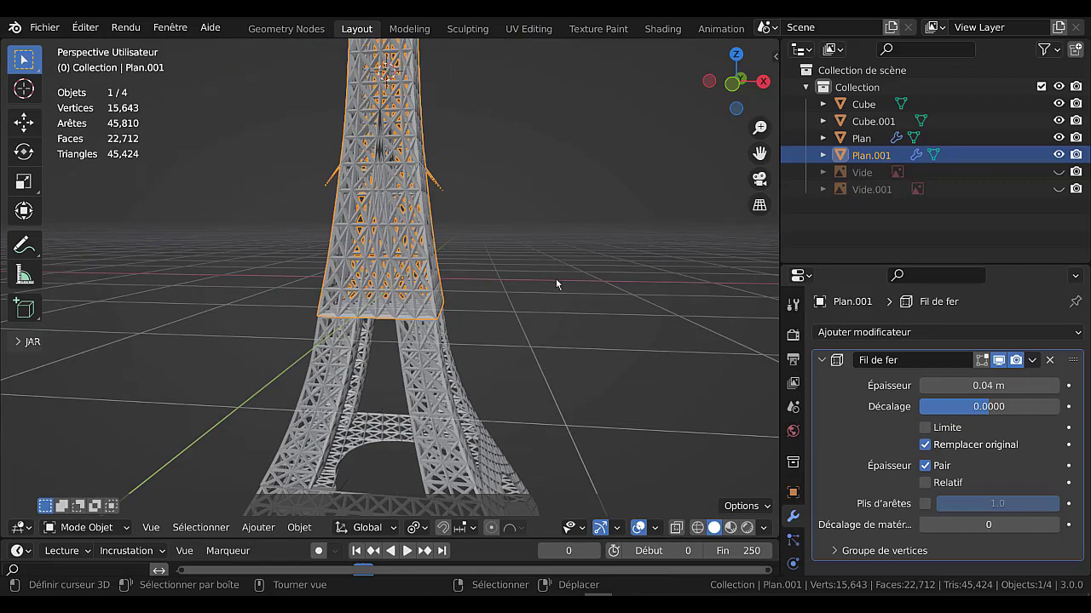
middle_click_drag(569, 283, 514, 375, "shift")
scroll(437, 320, "up", 3)
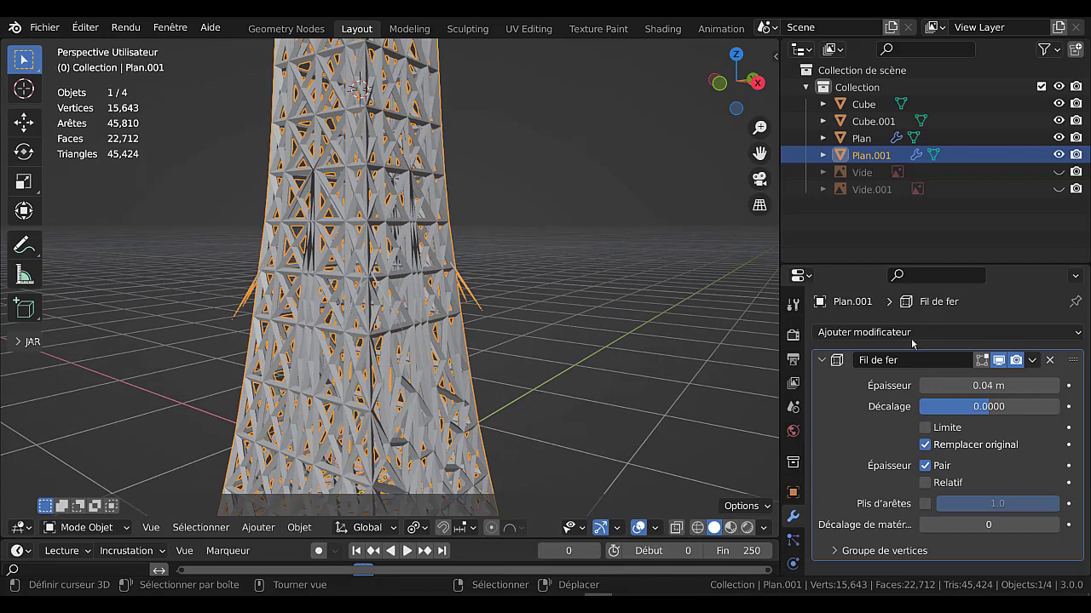
left_click(1031, 359)
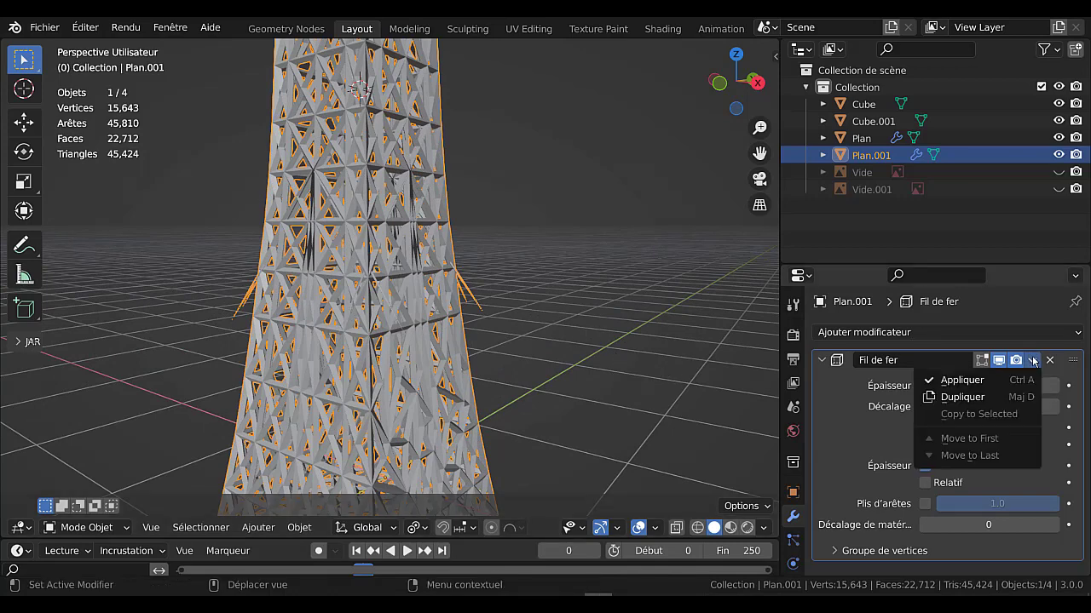
left_click(963, 380)
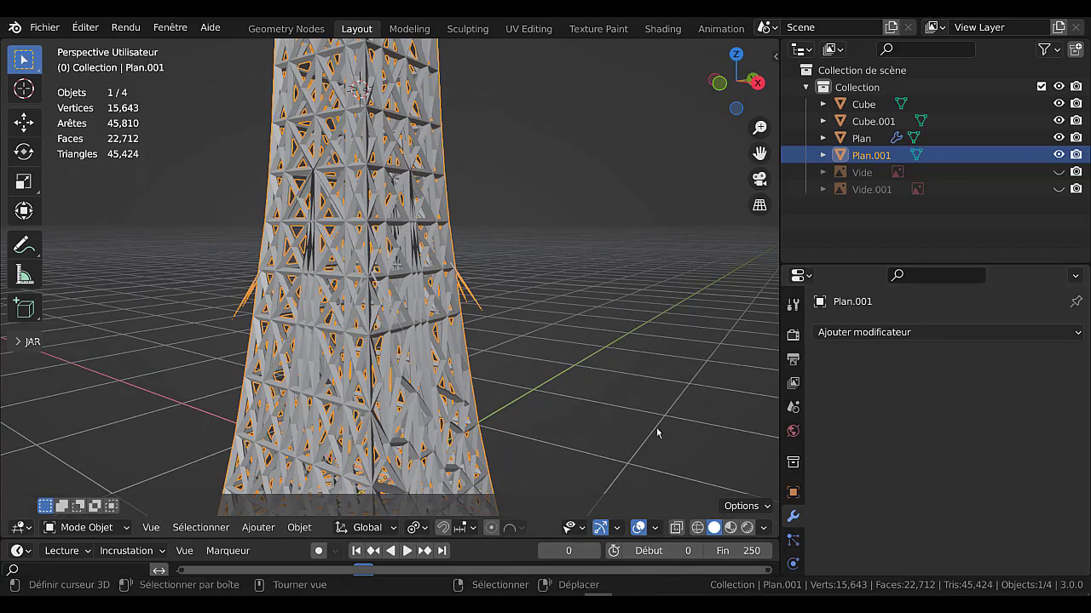
In Edit Mode, circle-select the tip vertices of the stray spikes sticking out of one side of the column
key("Tab")
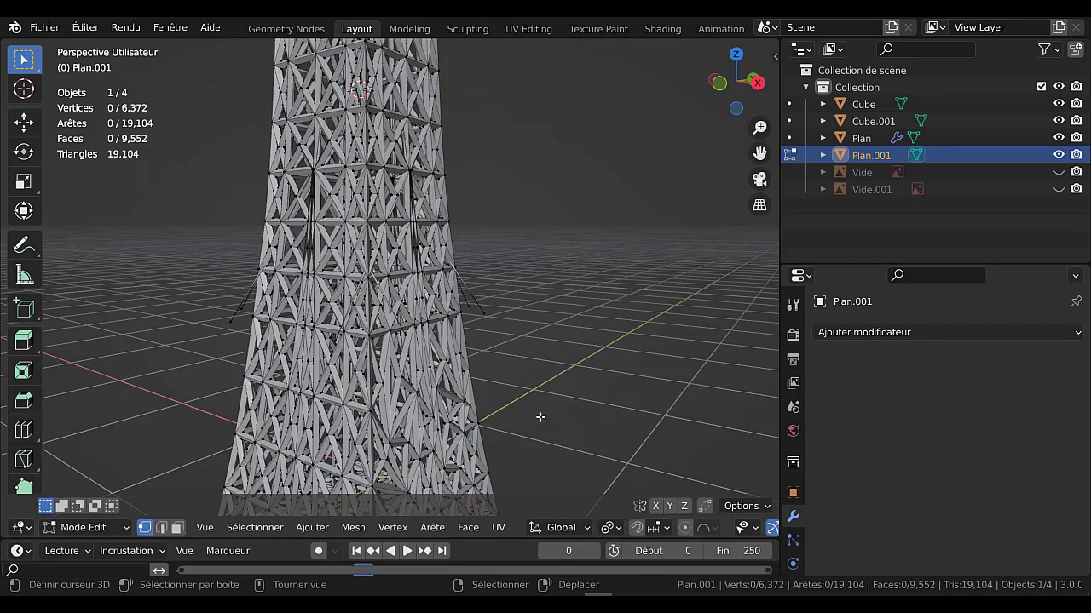
middle_click_drag(540, 417, 446, 429)
scroll(440, 417, "up", 3)
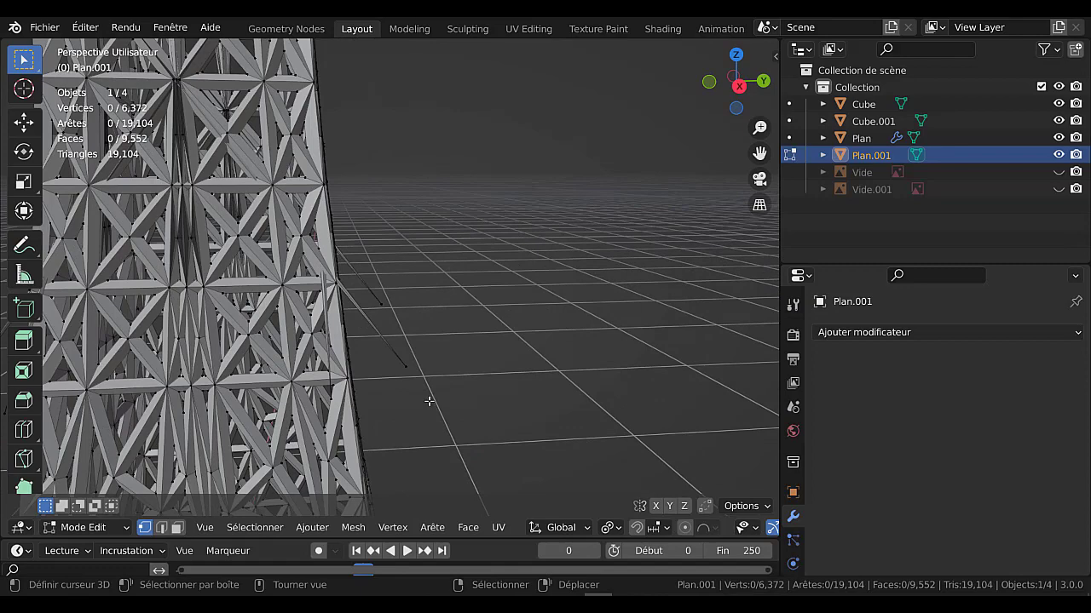
key("c")
mouse_move(409, 365)
left_mouse_down()
mouse_move(389, 292)
mouse_move(402, 365)
left_mouse_up()
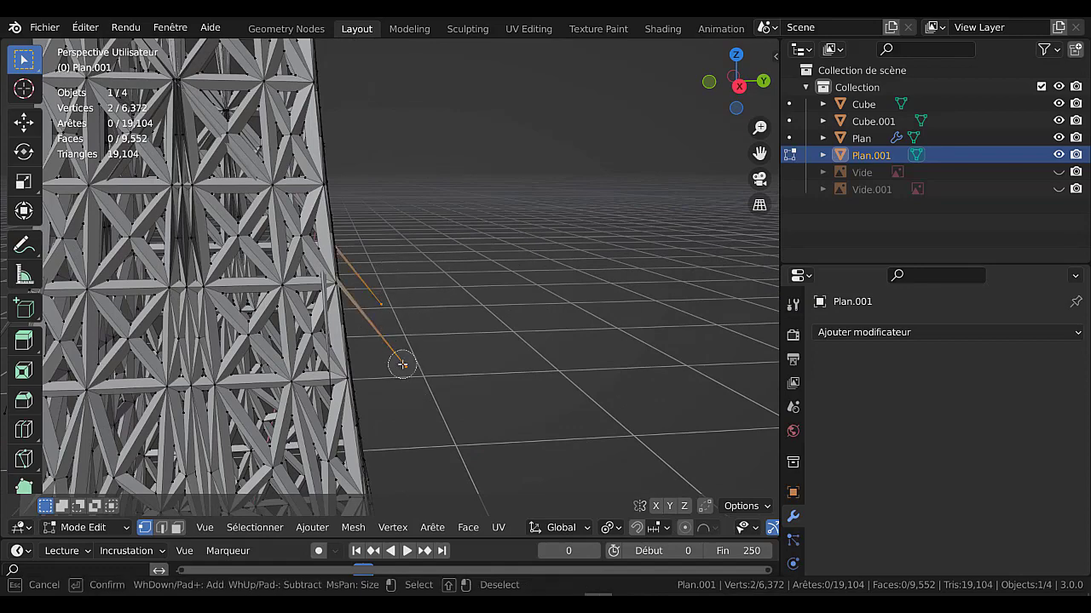
right_click(402, 365)
Add the stray spike tips on both sides of the adjacent column face to the selection with circle select
middle_click_drag(433, 416, 550, 424)
scroll(550, 424, "down", 1)
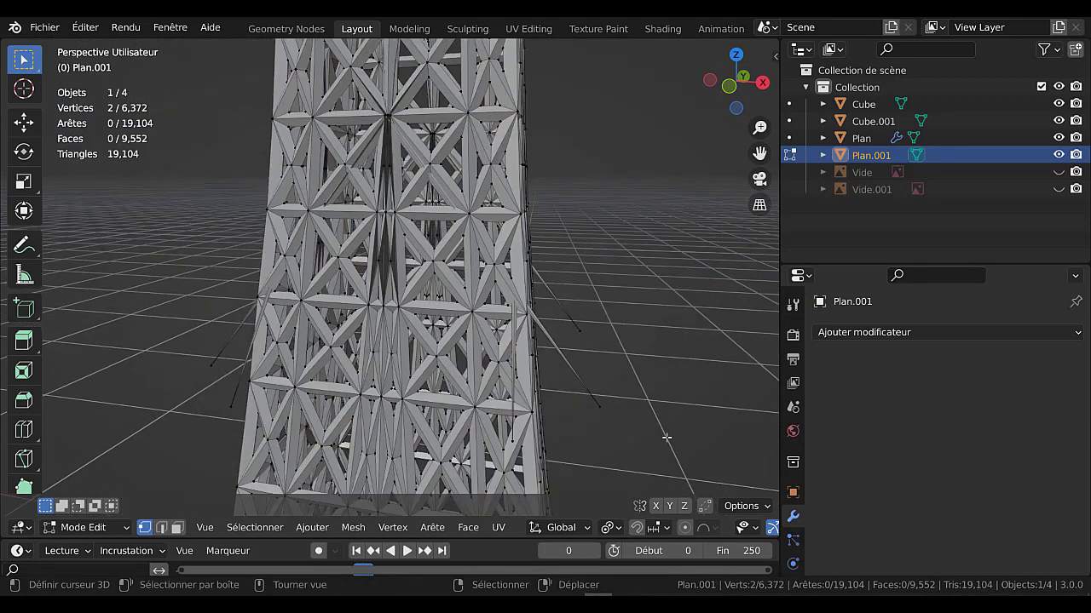
key("x")
key("Escape")
key("c")
mouse_move(596, 408)
left_mouse_down()
mouse_move(577, 324)
mouse_move(579, 340)
left_mouse_up()
left_click_drag(159, 384, 206, 364)
left_click(225, 403)
right_click(226, 405)
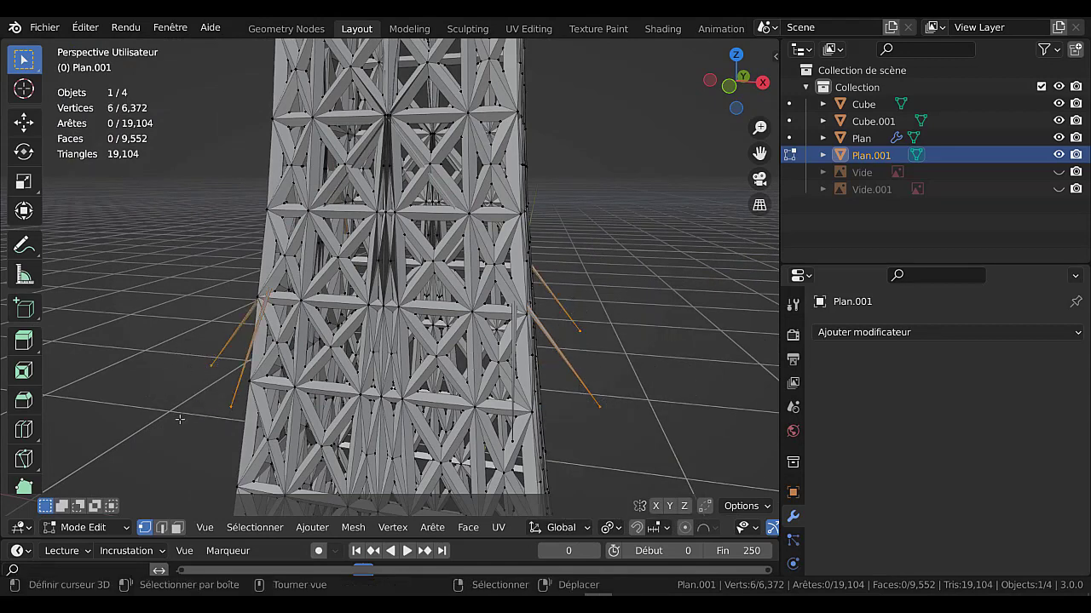
Add the two remaining stray spike tips to the selection and delete all the selected vertices
middle_click_drag(226, 409, 370, 402)
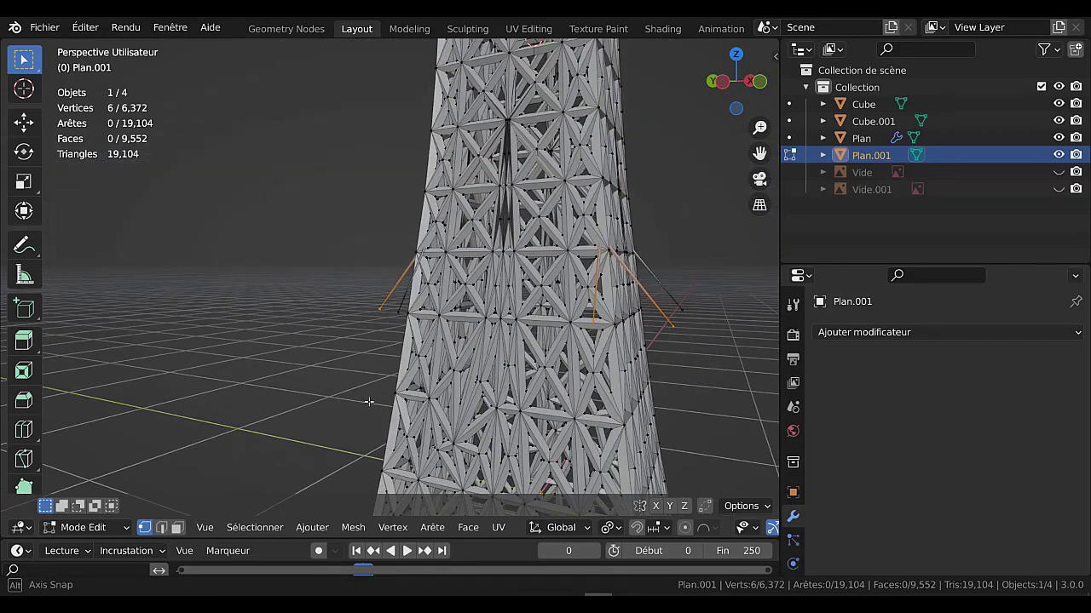
left_click(683, 311, "shift")
middle_click_drag(684, 315, 500, 401)
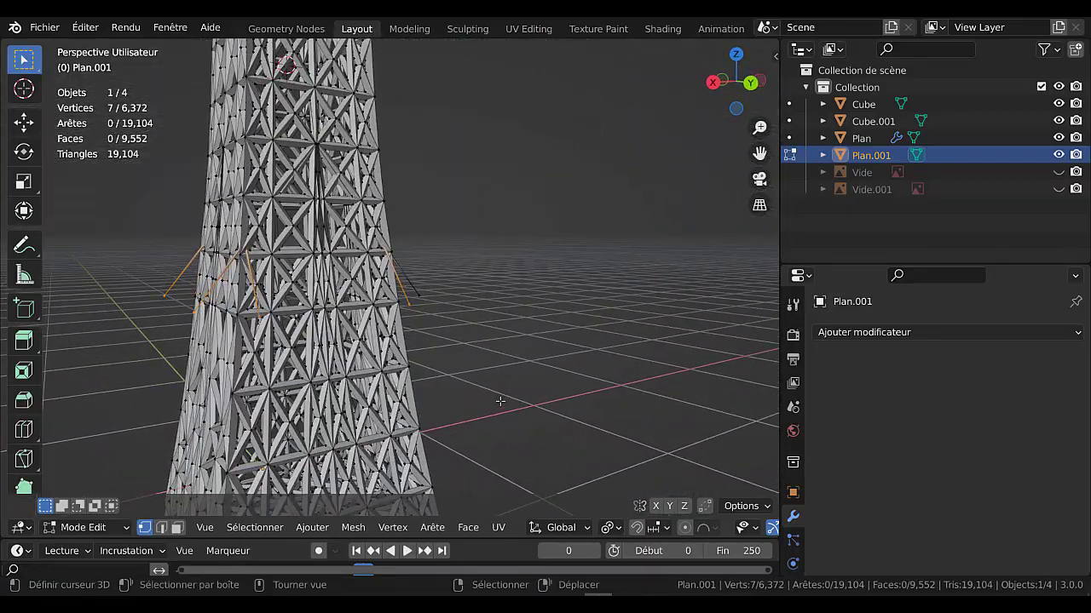
left_click(421, 297, "shift")
middle_click_drag(499, 339, 540, 366)
key("x")
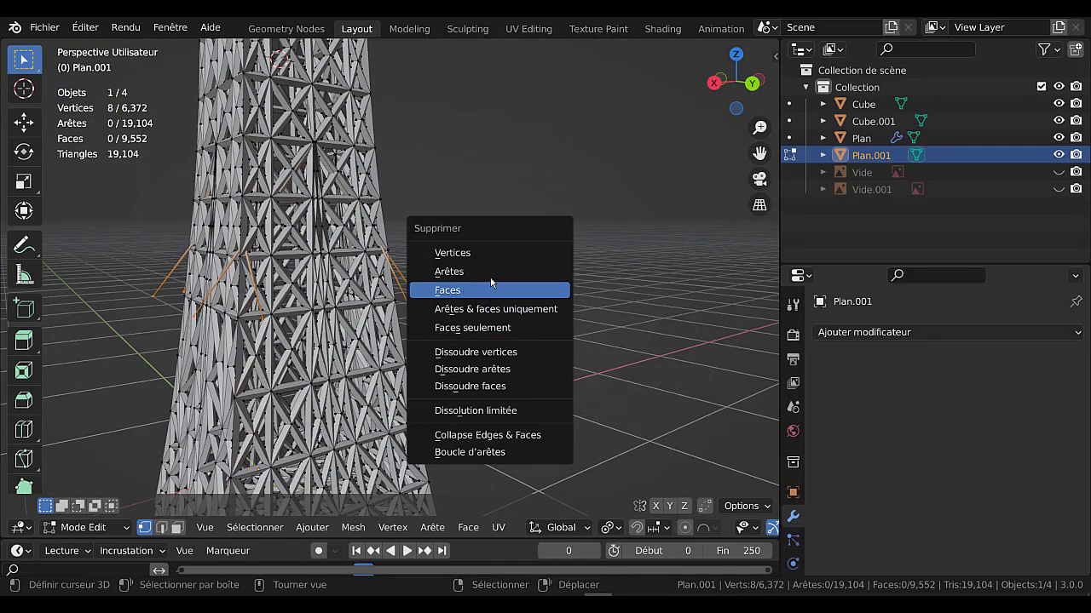
left_click(491, 254)
Return to Object Mode, deselect the column and inspect the cleaned lattice along the whole tower
middle_click_drag(556, 339, 433, 361)
key("Tab")
middle_click_drag(547, 382, 501, 381)
scroll(564, 381, "down", 3)
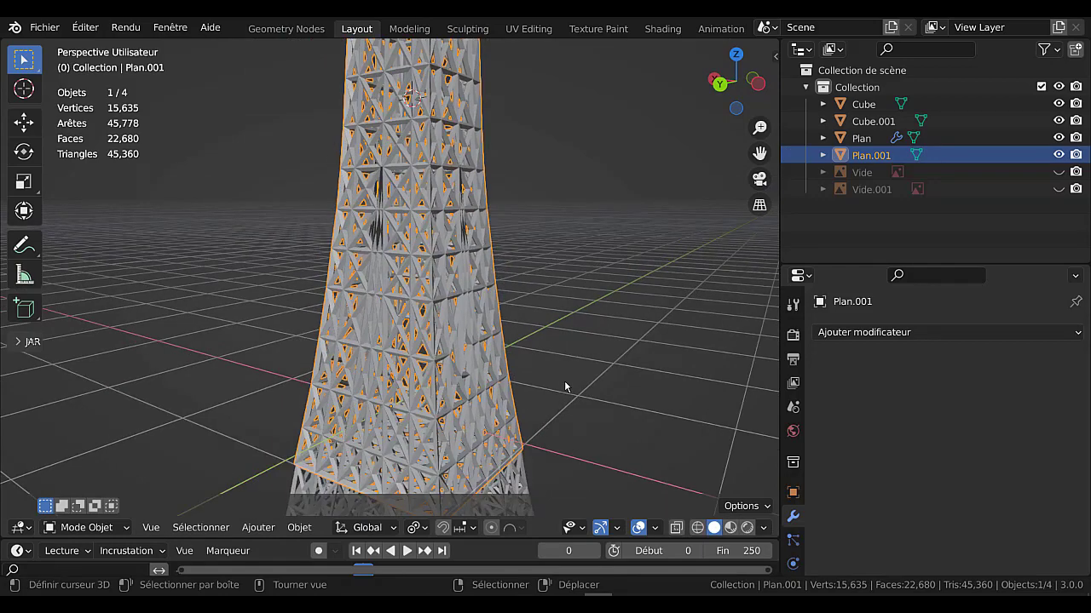
right_click(564, 381)
scroll(563, 409, "down", 2)
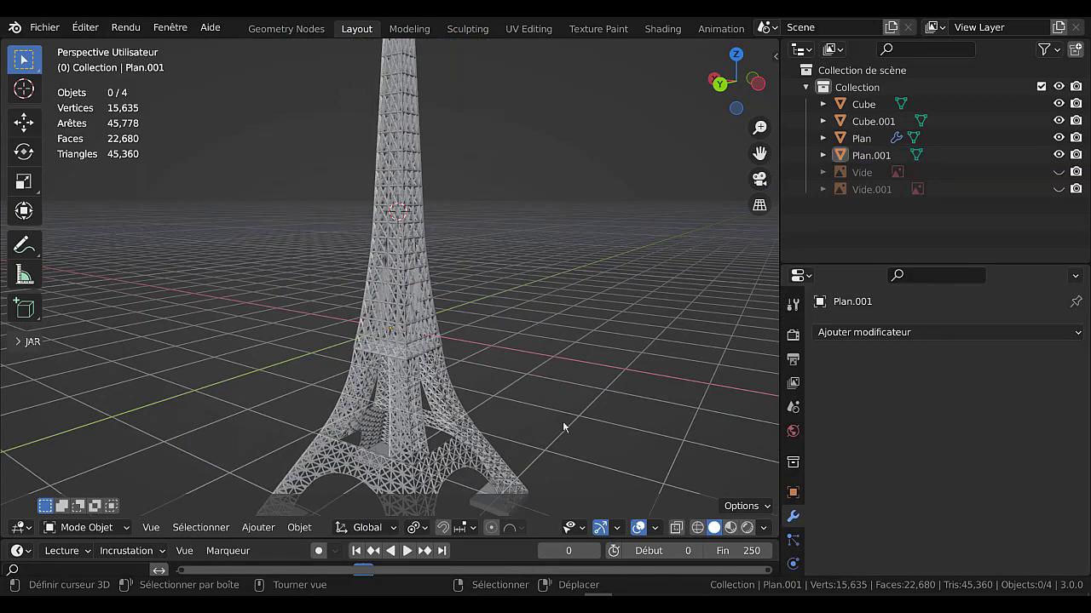
Switch the 3D viewport to rendered shading to compare the materials on the tower's upper and lower sections
left_click(747, 527)
left_click(744, 527)
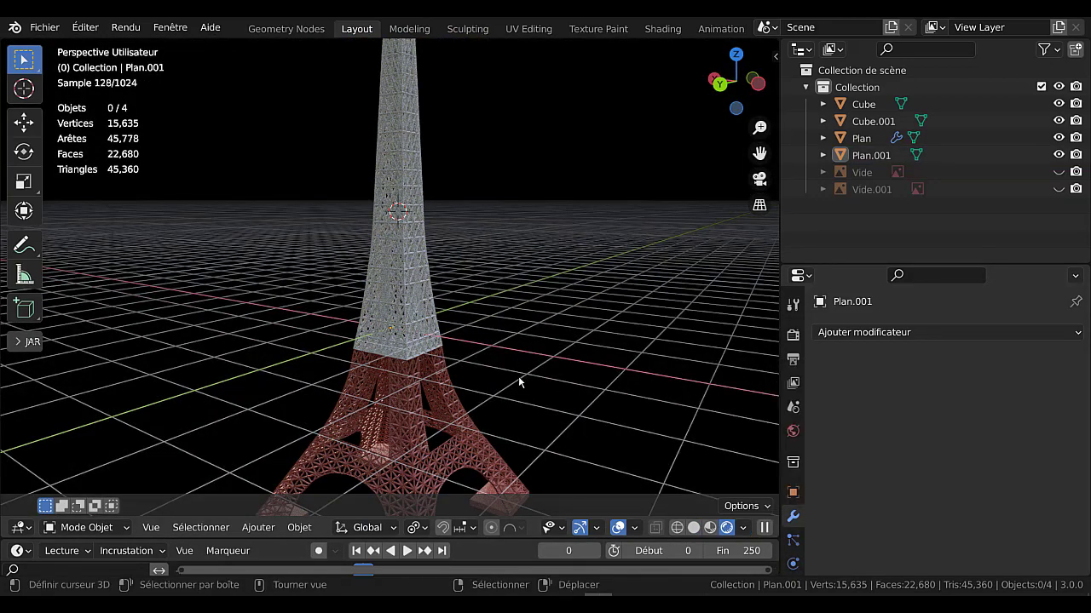
middle_click_drag(519, 383, 613, 389)
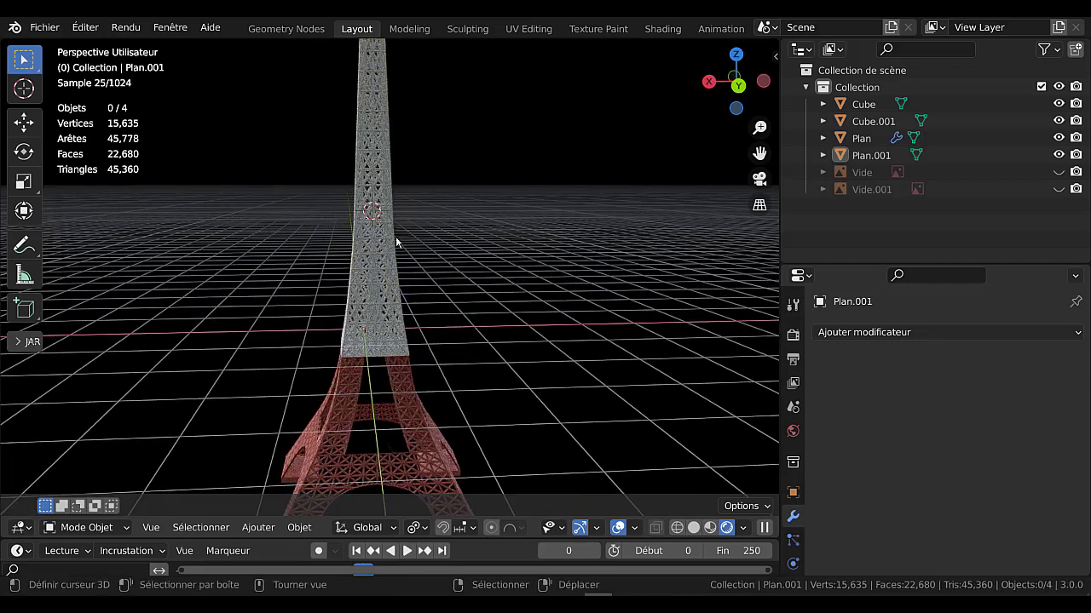
middle_click_drag(480, 349, 419, 354)
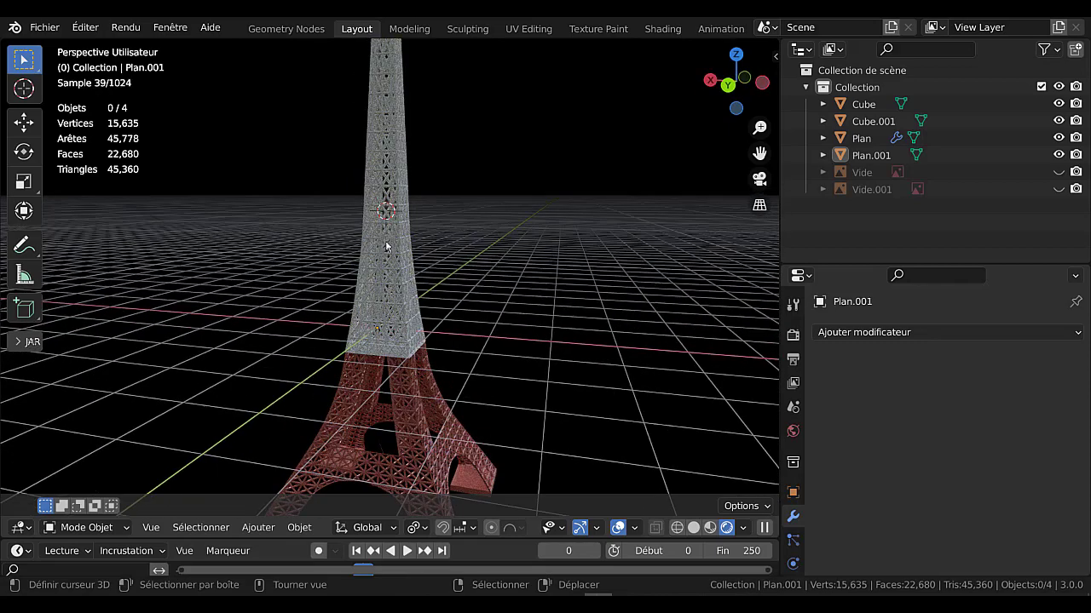
middle_click_drag(519, 294, 538, 297)
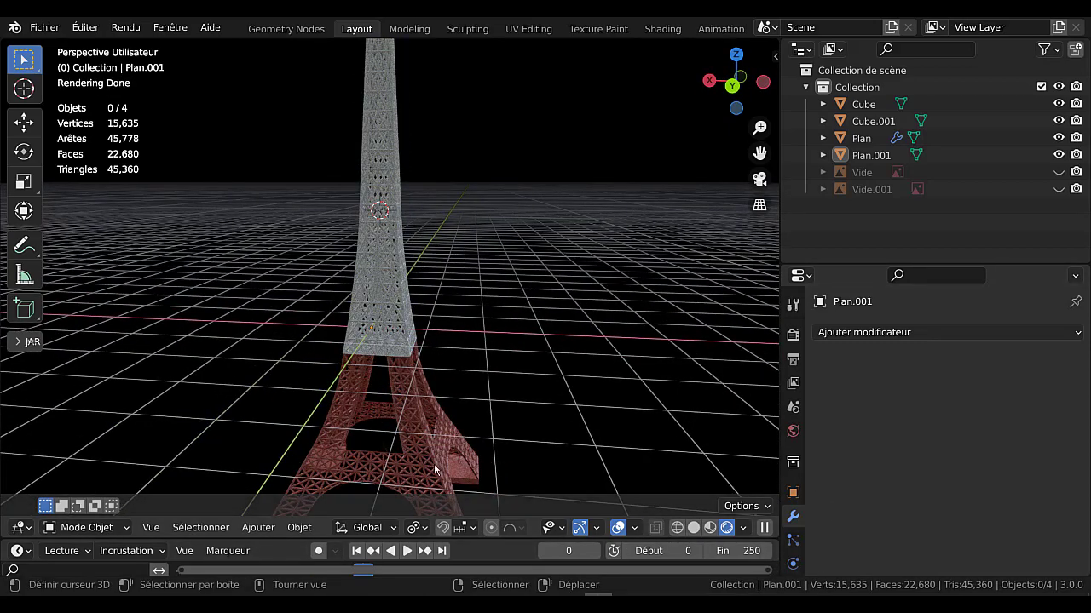
Assign the existing red material Matériau to the tower's upper section, Plan.001, in place of its white material
scroll(793, 524, "down", 4)
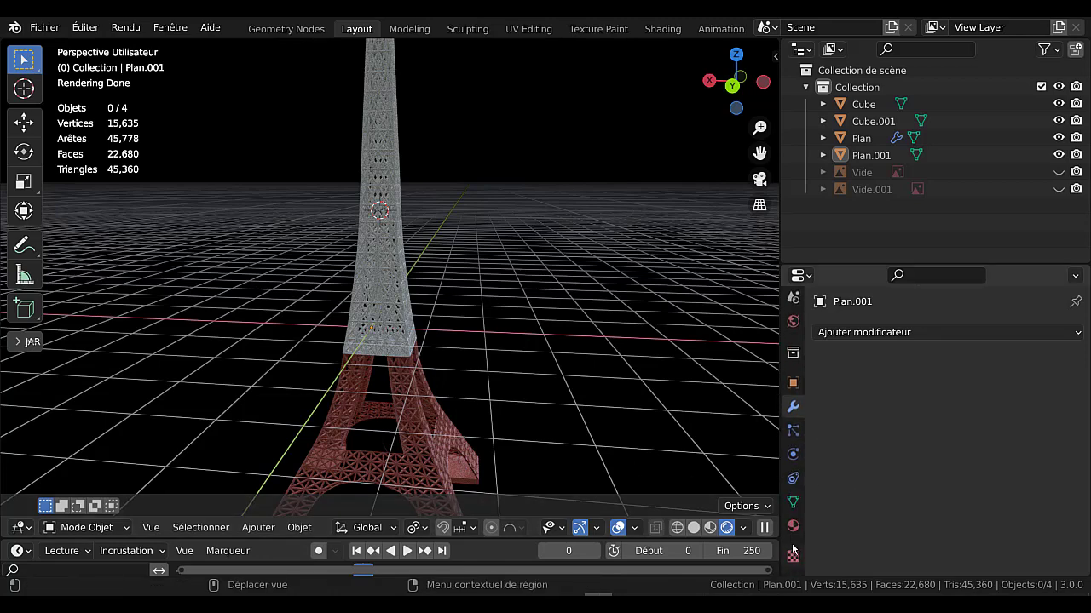
left_click(793, 528)
left_click(934, 402)
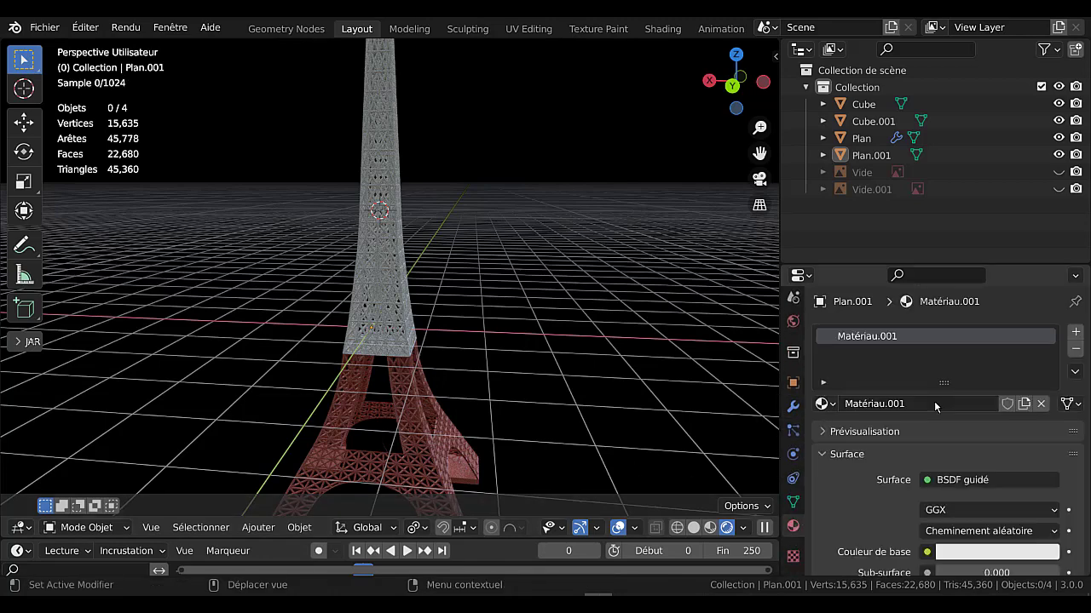
scroll(915, 530, "down", 3)
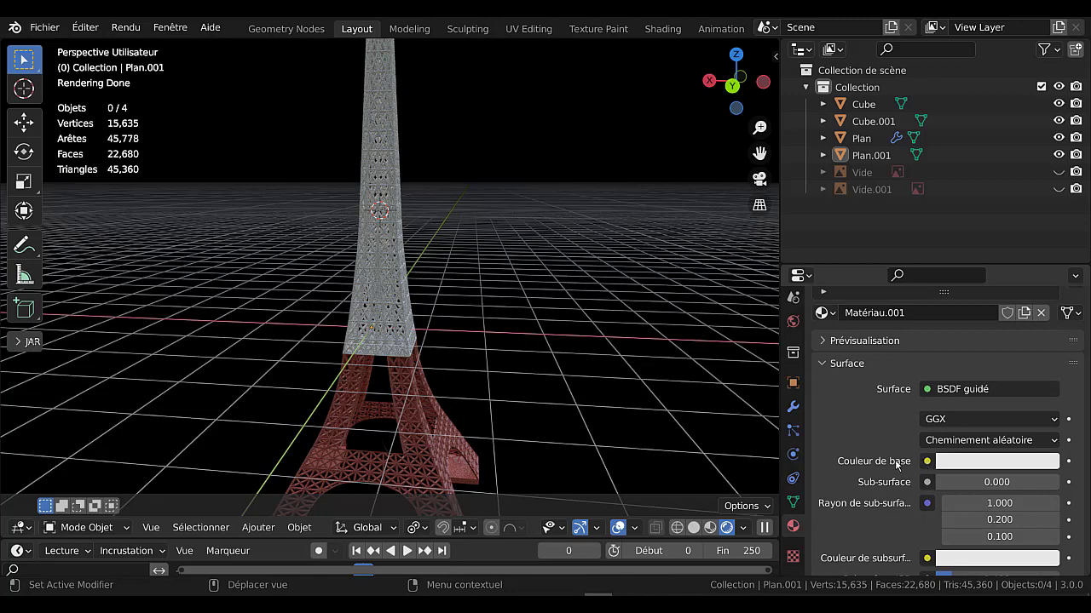
scroll(896, 461, "up", 3)
left_click(822, 403)
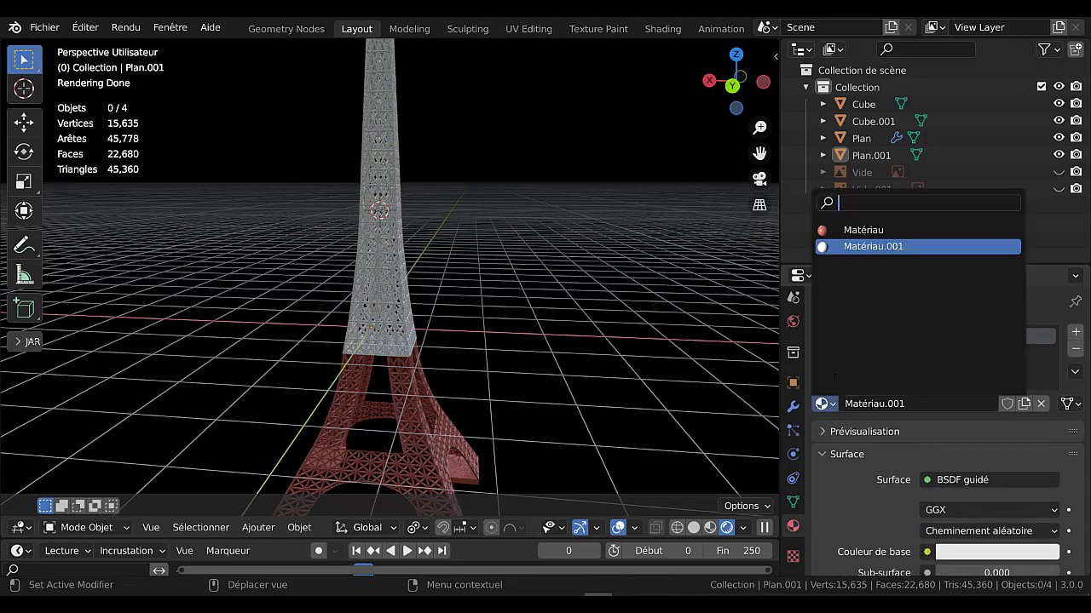
left_click(863, 230)
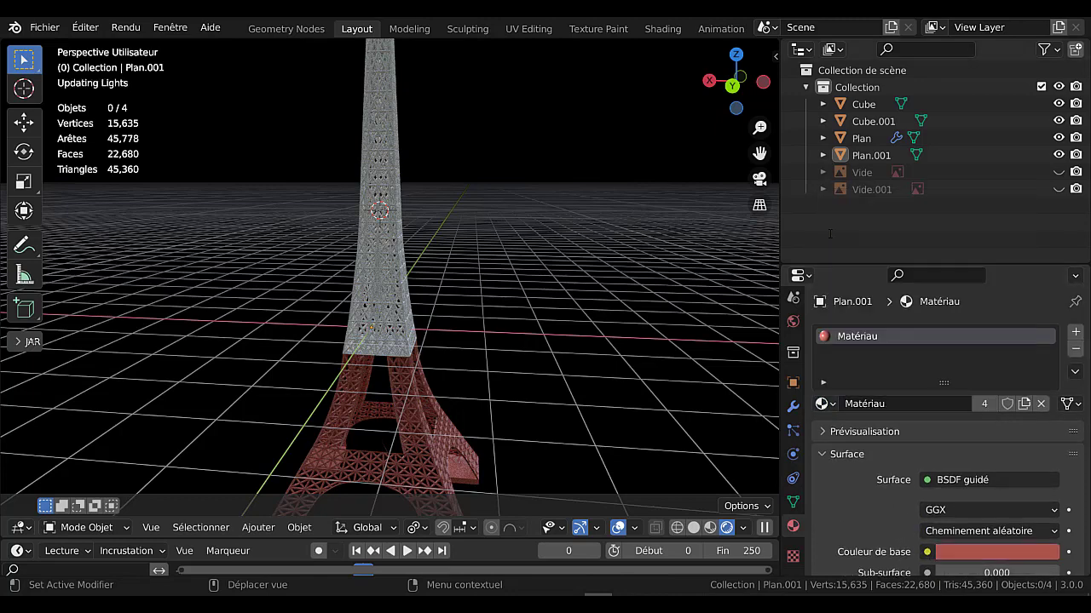
key("Tab")
key("Tab")
middle_click_drag(645, 431, 621, 404)
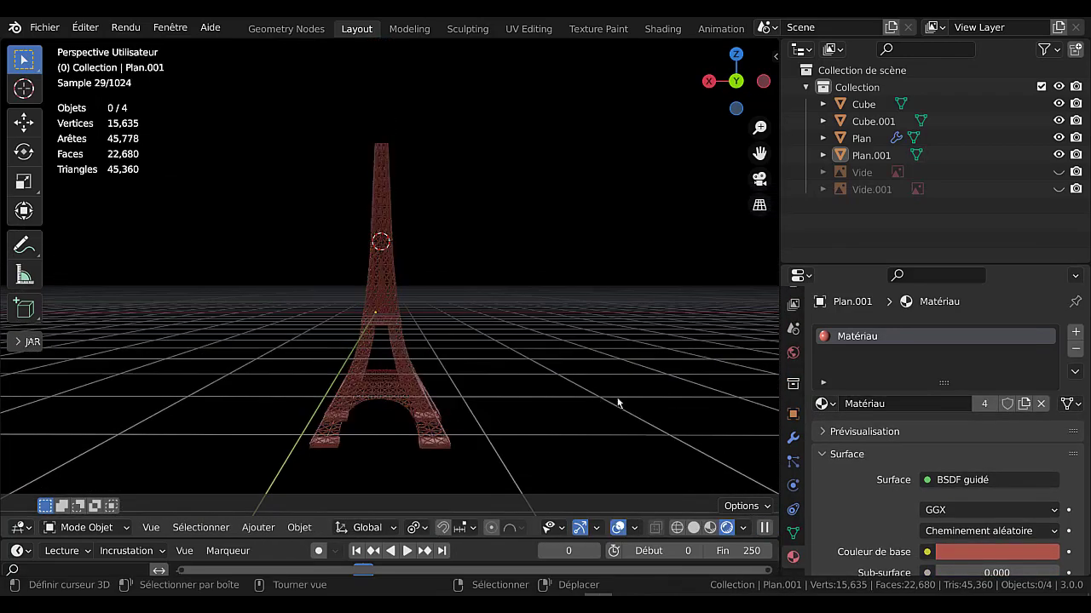
In the front orthographic view, scale the tower's upper section Plan.001 down to about 0.974, then deselect it
key("KP_1")
scroll(614, 398, "up", 2)
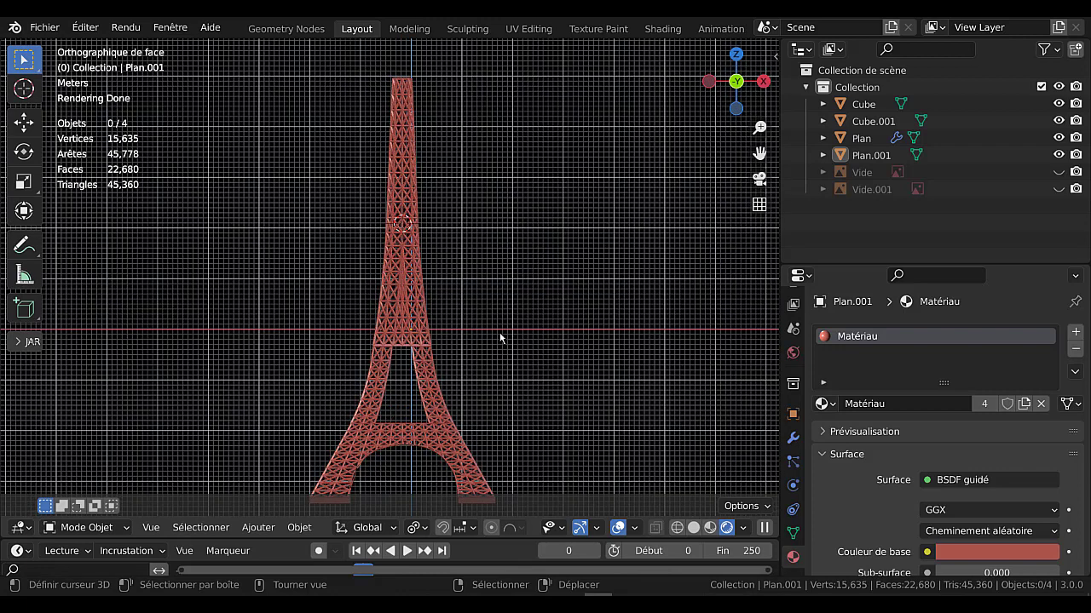
left_click(407, 290)
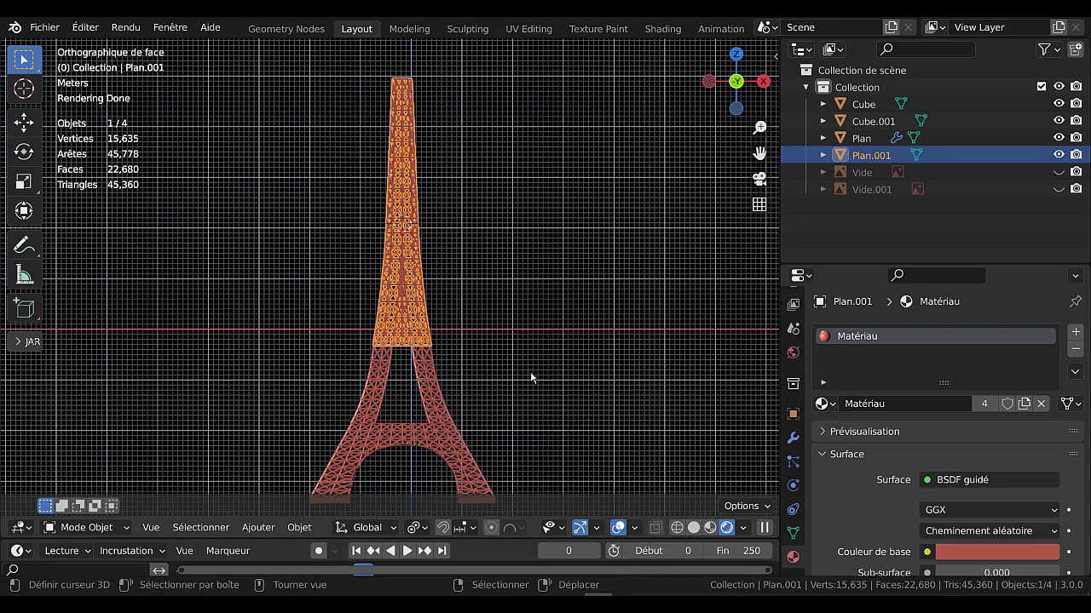
key("s")
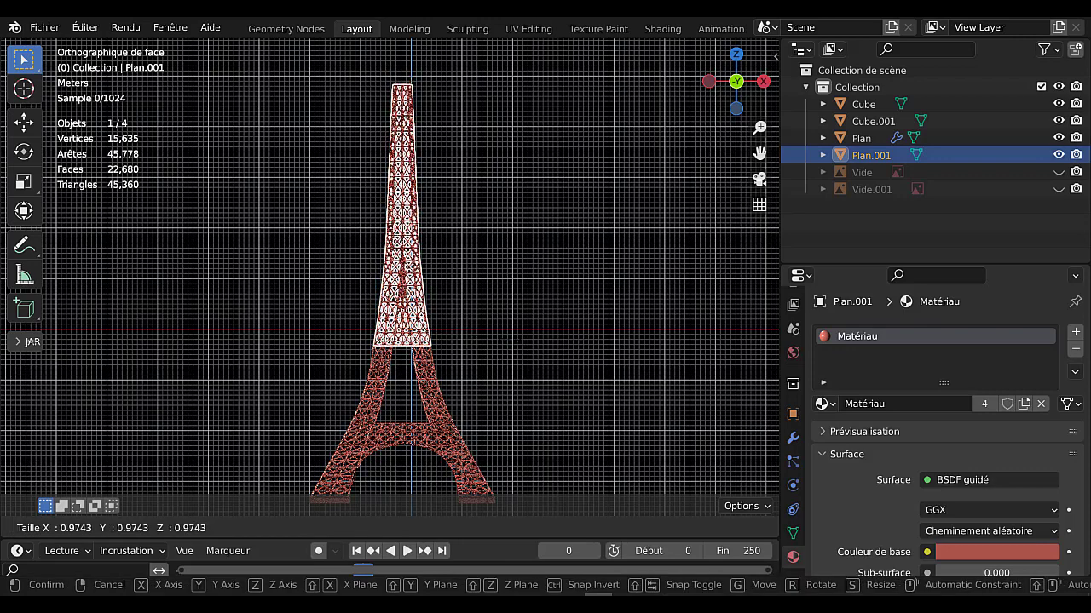
left_click(508, 348)
key("Tab")
key("Tab")
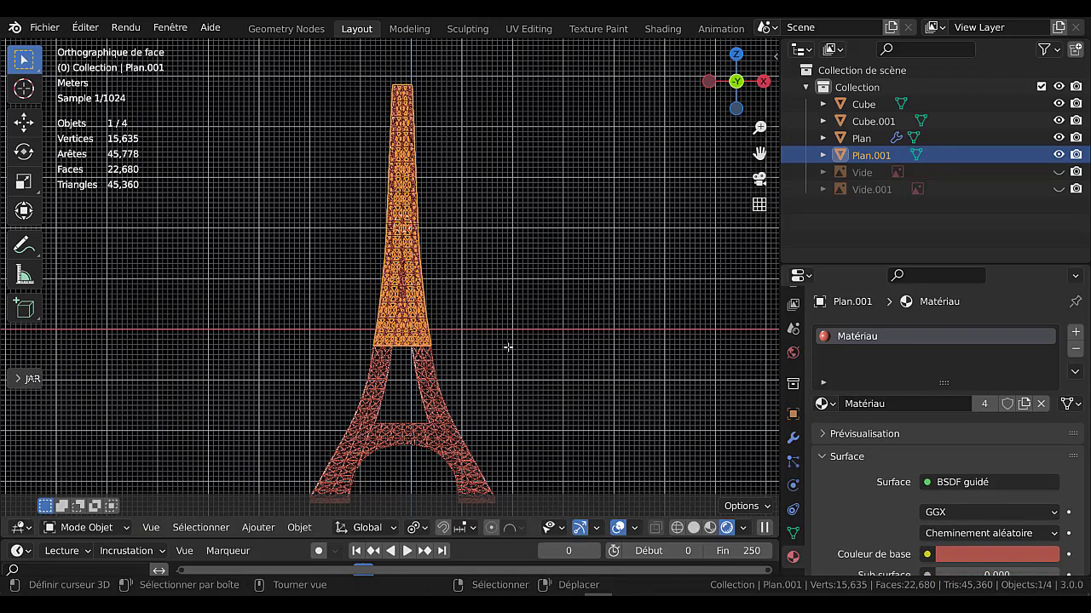
left_click(508, 348)
Examine the whole tower in perspective, checking how the upper section meets the legs
scroll(509, 351, "down", 2)
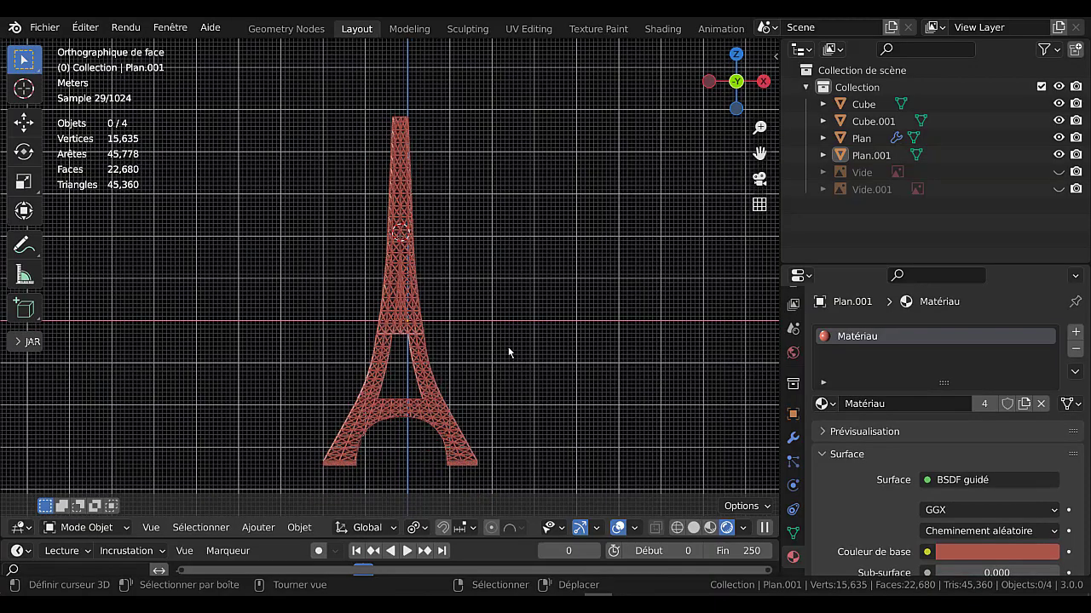
mouse_move(509, 351)
middle_mouse_down()
mouse_move(563, 350)
mouse_move(558, 312)
mouse_move(494, 346)
mouse_move(469, 344)
mouse_move(517, 348)
middle_mouse_up()
scroll(517, 348, "down", 4)
key("Tab")
key("Tab")
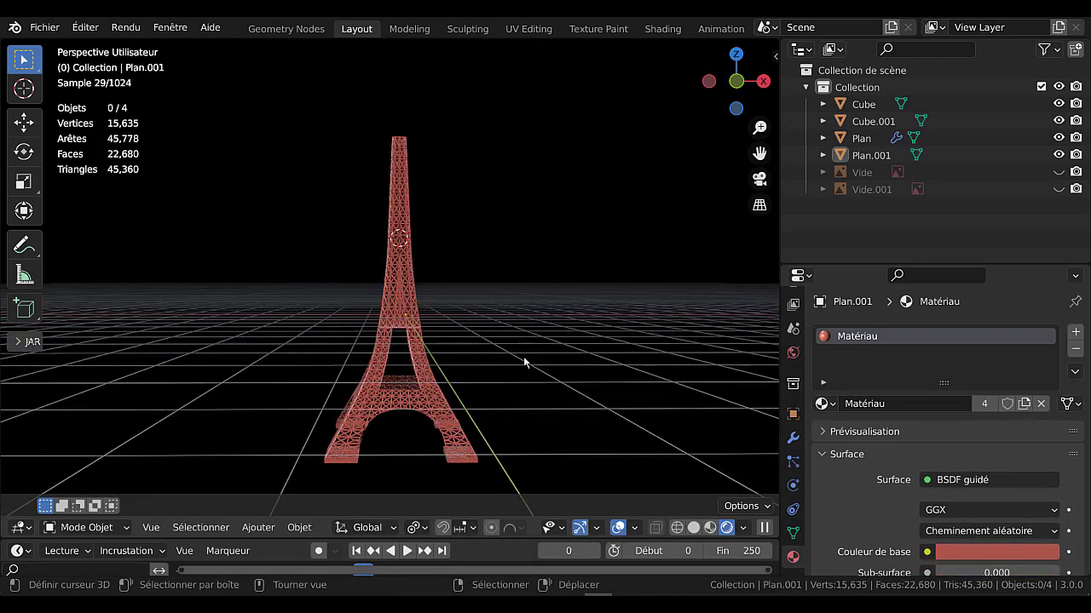
left_click(518, 357)
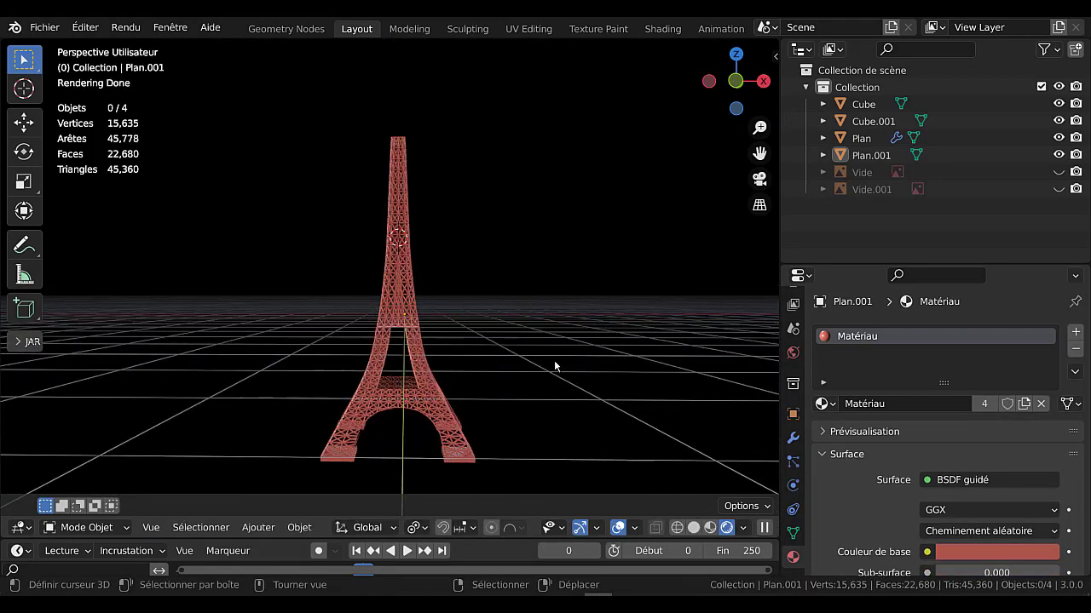
scroll(521, 369, "up", 2)
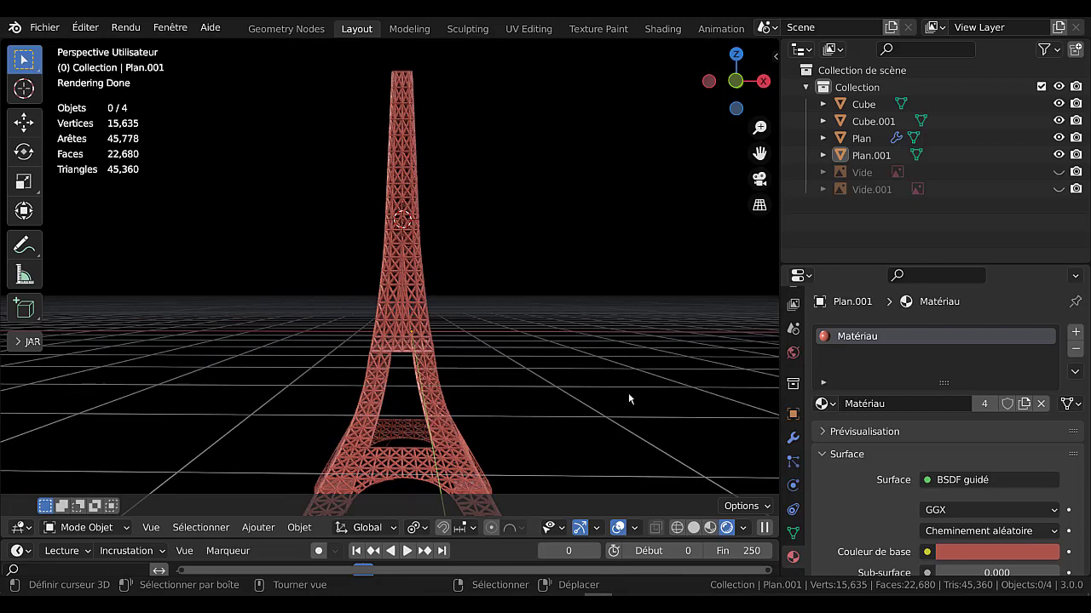
Return to the front orthographic view and widen the 3D viewport area slightly
key("KP_1")
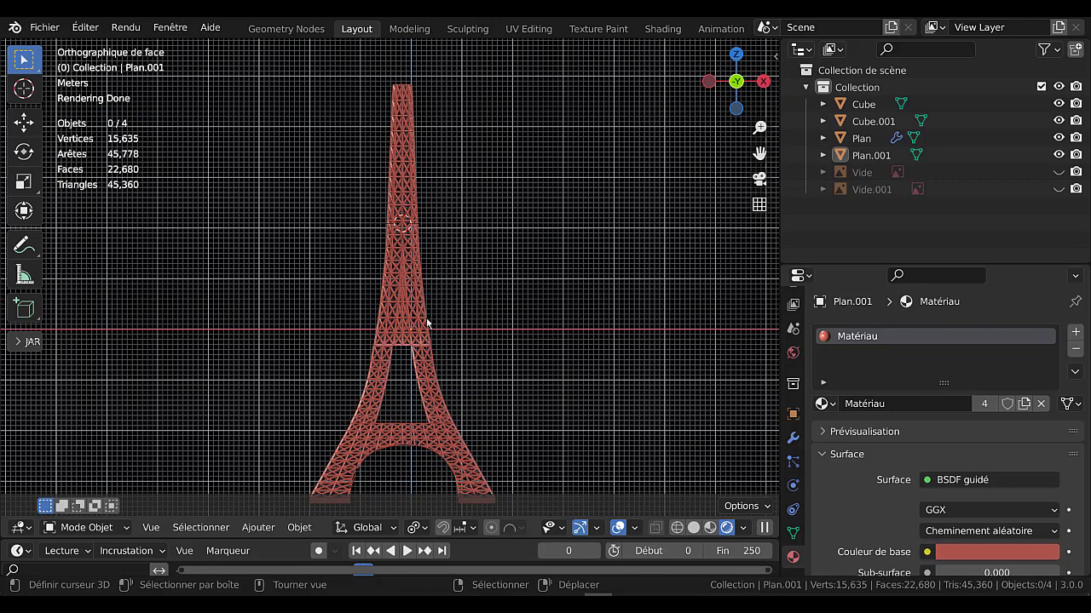
left_click_drag(779, 327, 807, 327)
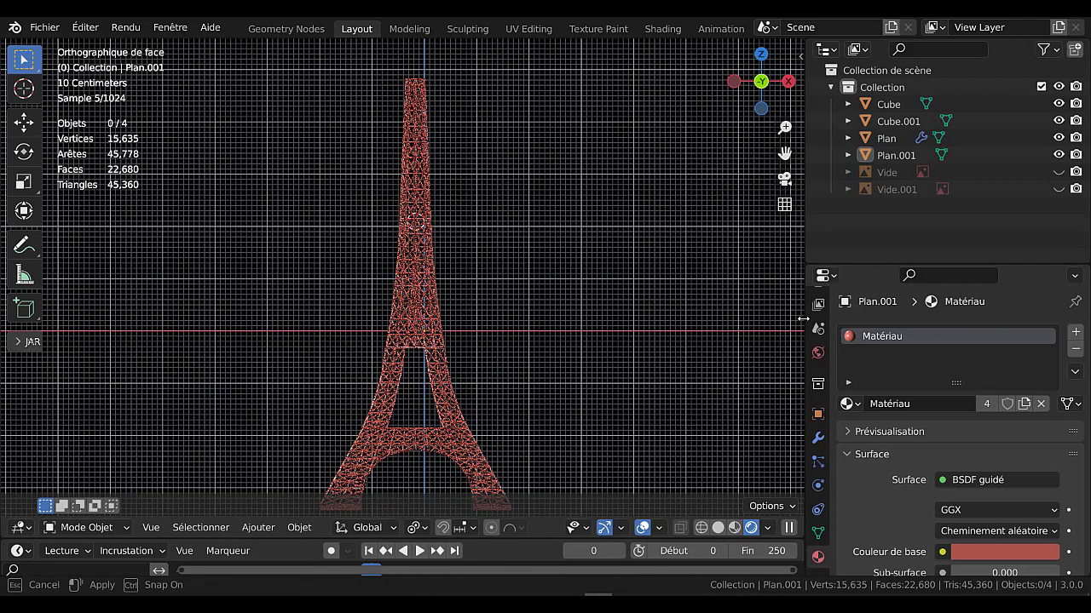
scroll(586, 368, "down", 1)
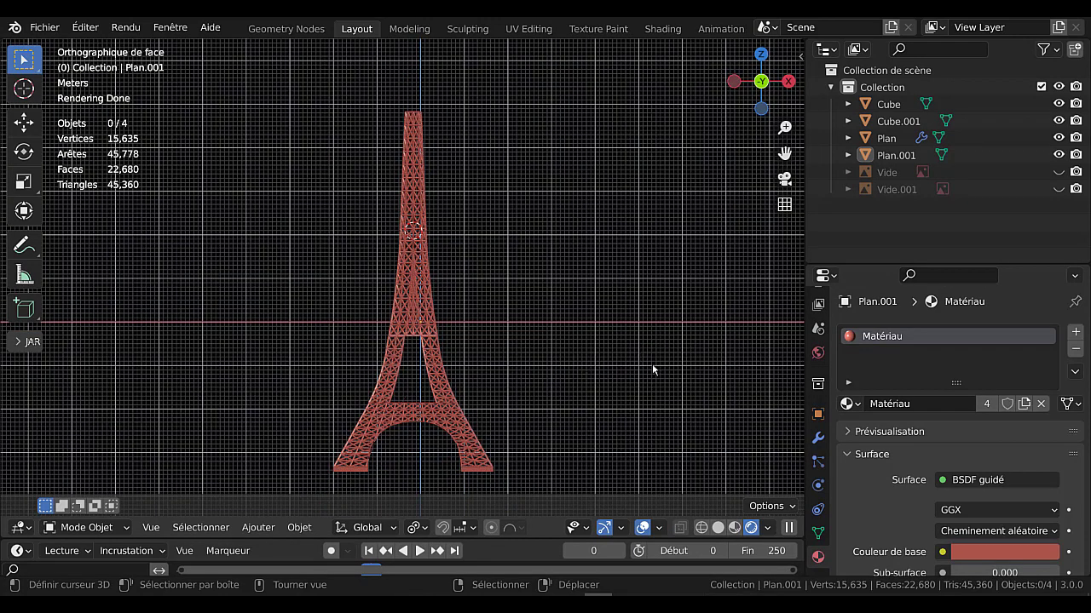
Review the Cycles render devices and the memory and undo limits in the System preferences, then close the preferences window
left_click(86, 27)
left_click(124, 271)
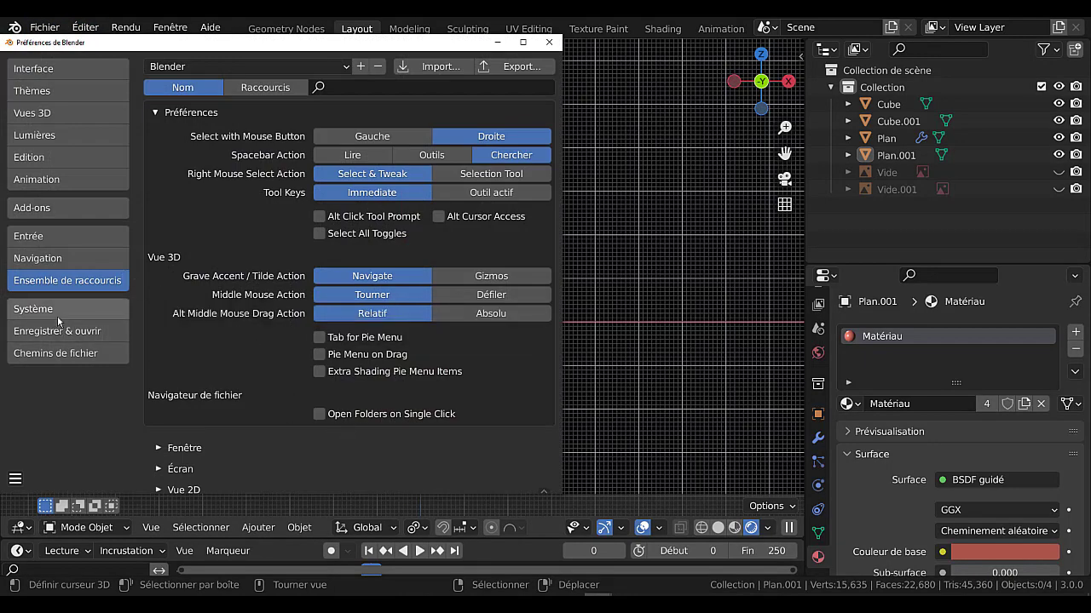
left_click(39, 310)
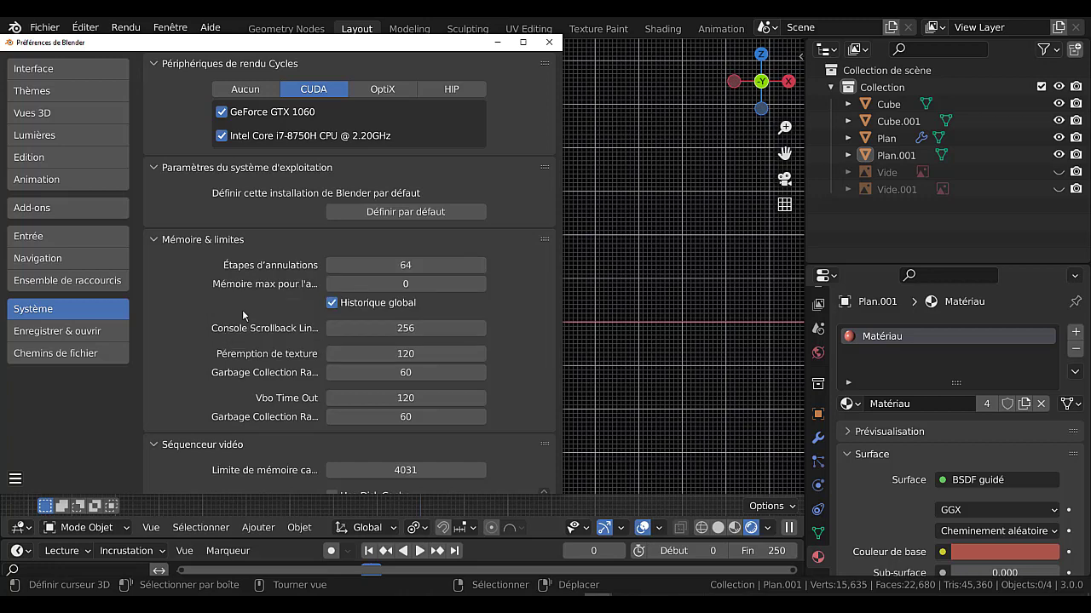
left_click_drag(563, 280, 714, 273)
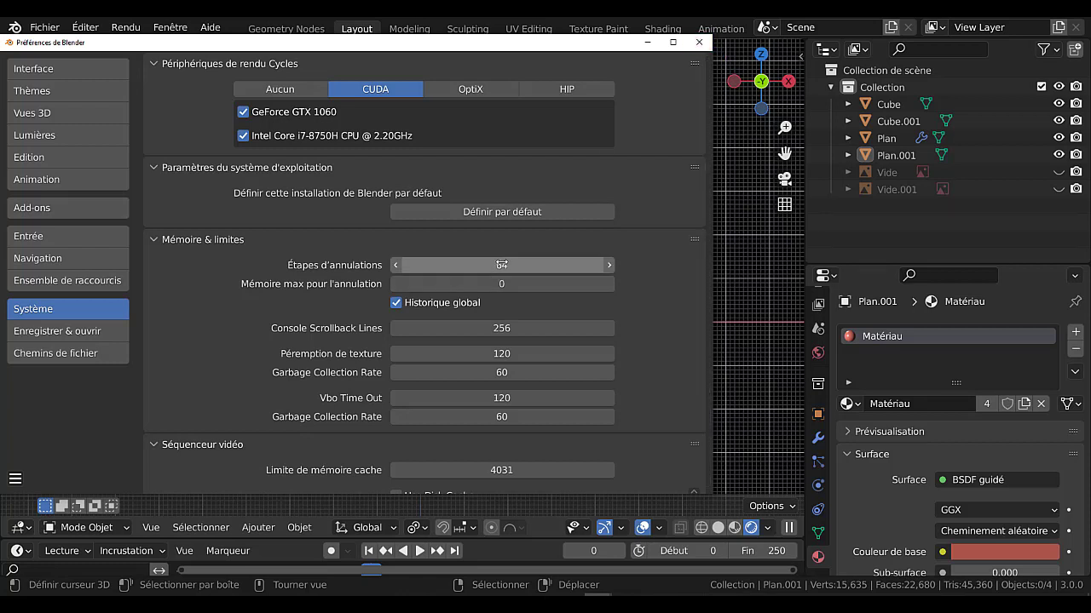
left_click(647, 42)
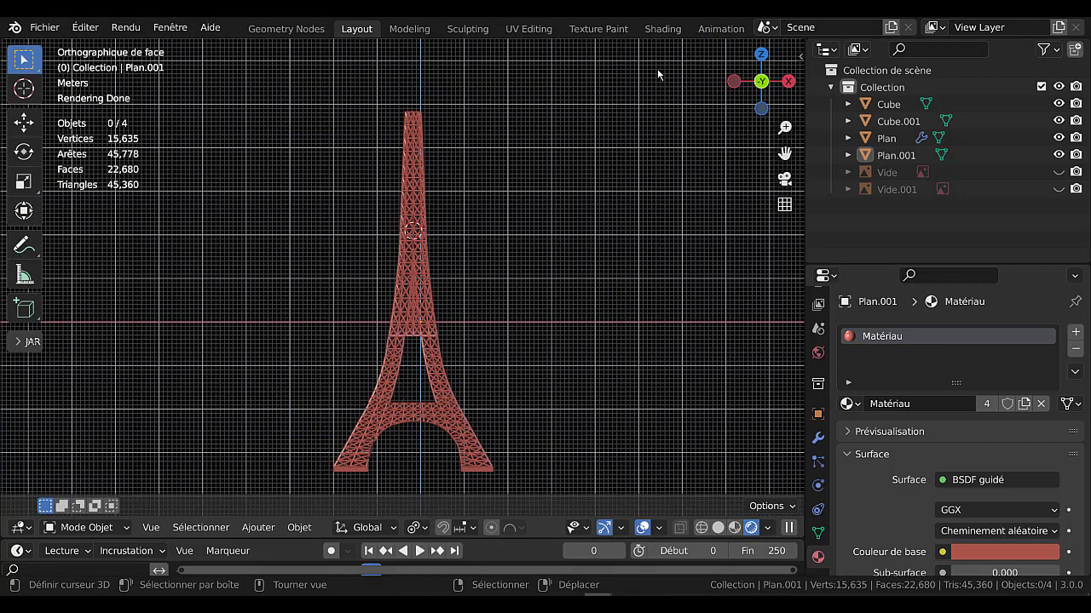
mouse_move(596, 609)
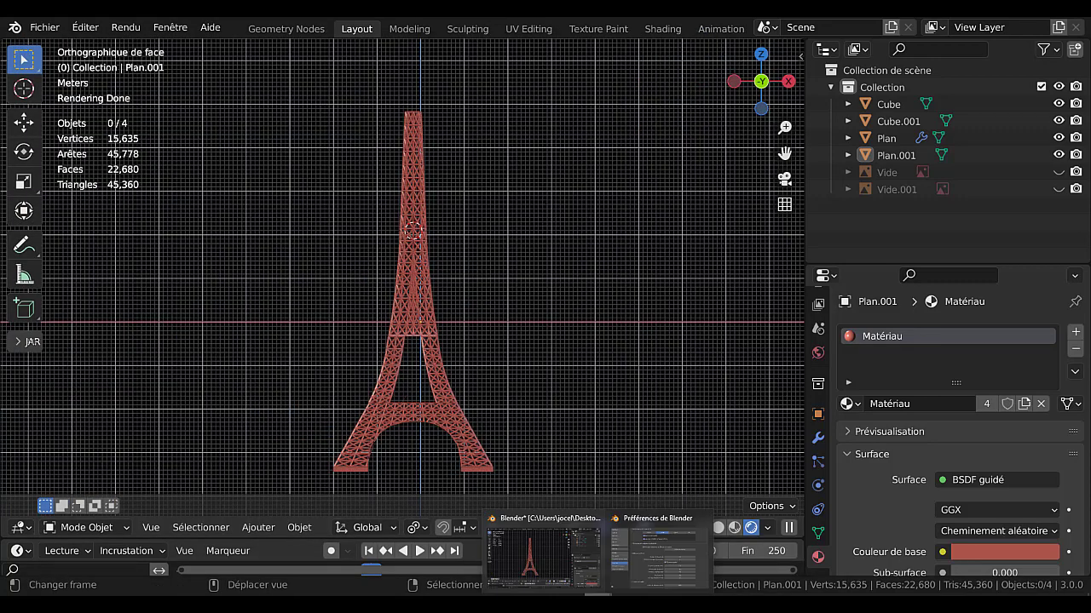
left_click(649, 544)
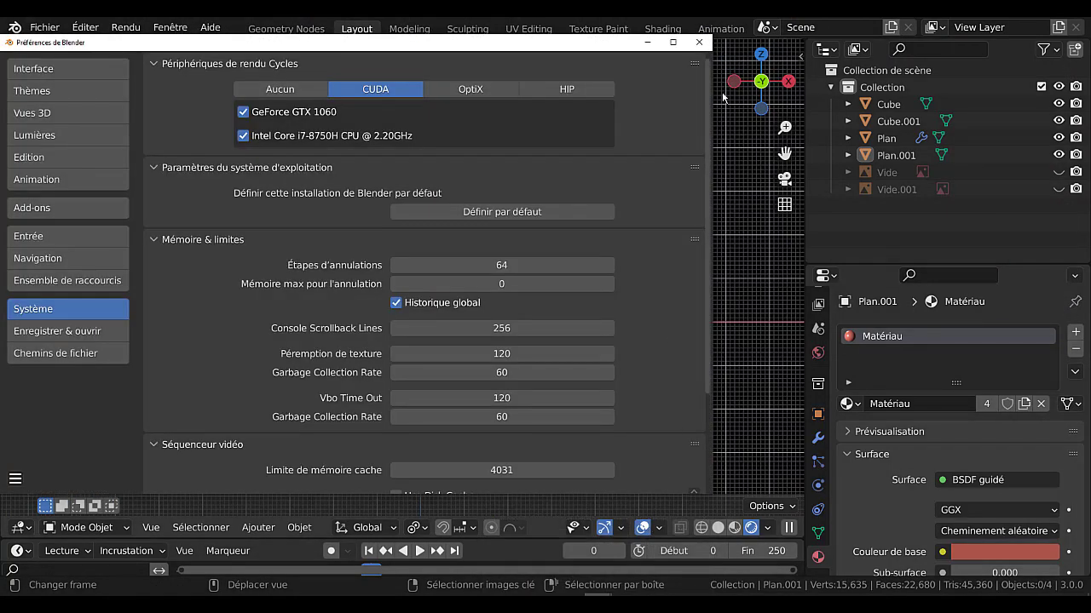
left_click(707, 42)
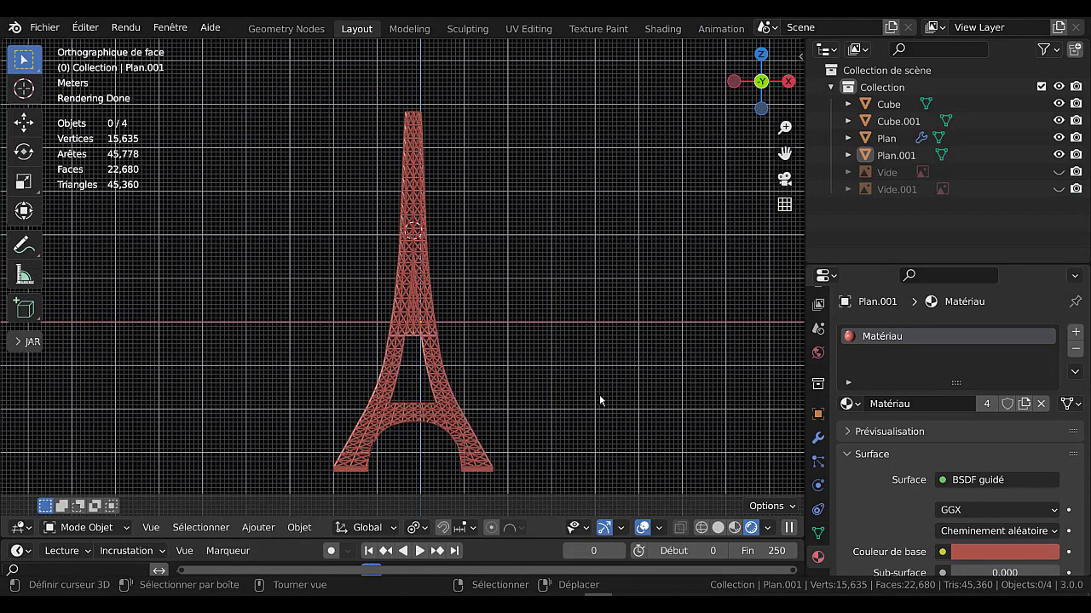
Set the specular of the tower's red material Matériau to 0.312 and its roughness to 0.408
middle_click_drag(599, 395, 528, 407)
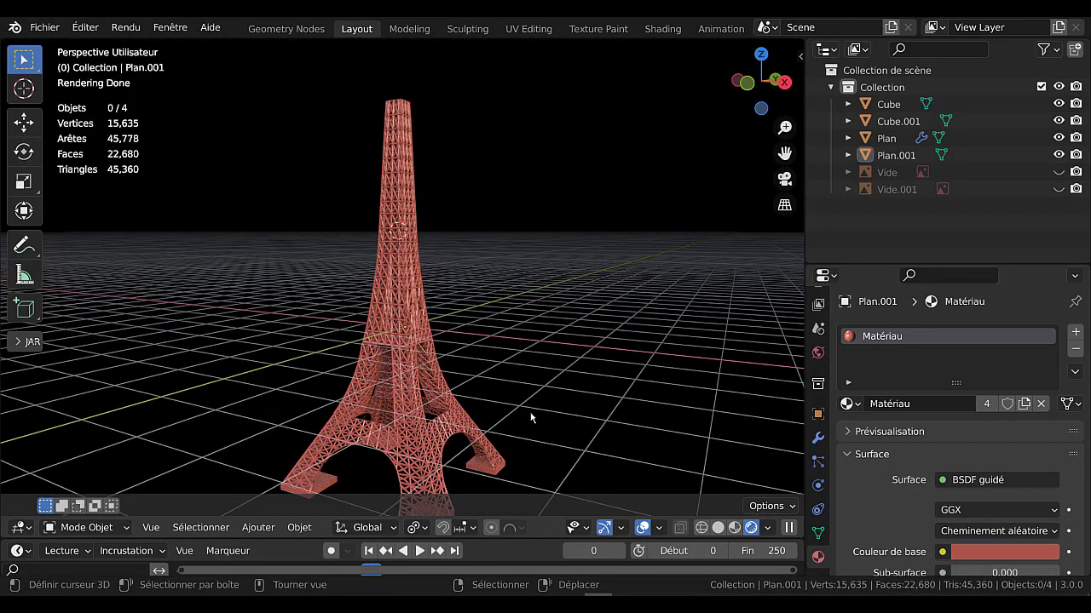
middle_click_drag(547, 425, 537, 335, "shift")
scroll(962, 516, "down", 3)
scroll(962, 524, "down", 6)
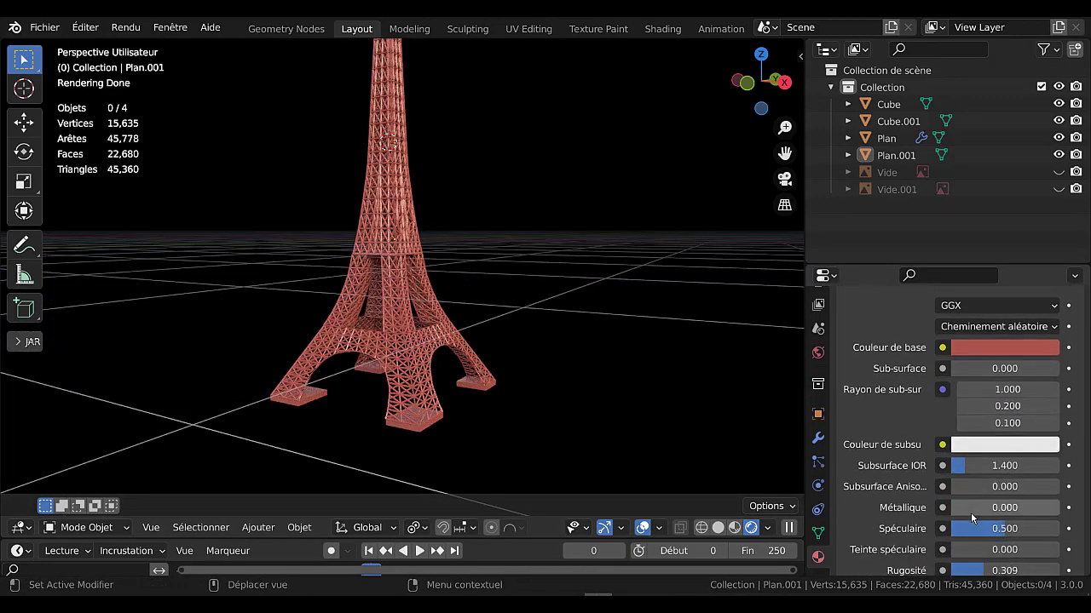
left_click_drag(978, 503, 1004, 502)
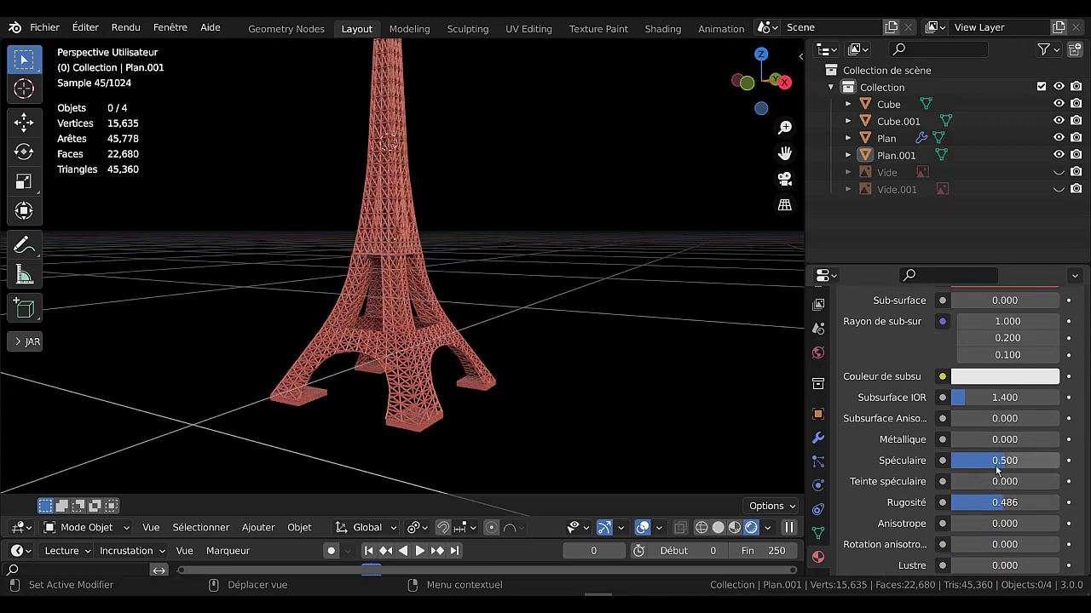
left_click_drag(1002, 460, 979, 460)
scroll(619, 416, "up", 3)
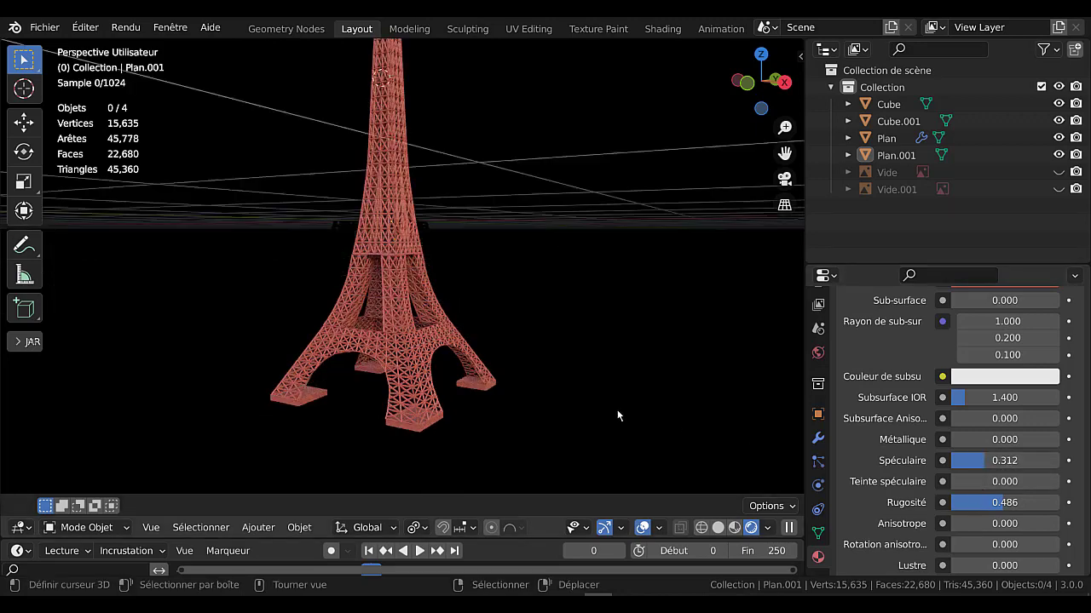
left_click_drag(999, 503, 991, 504)
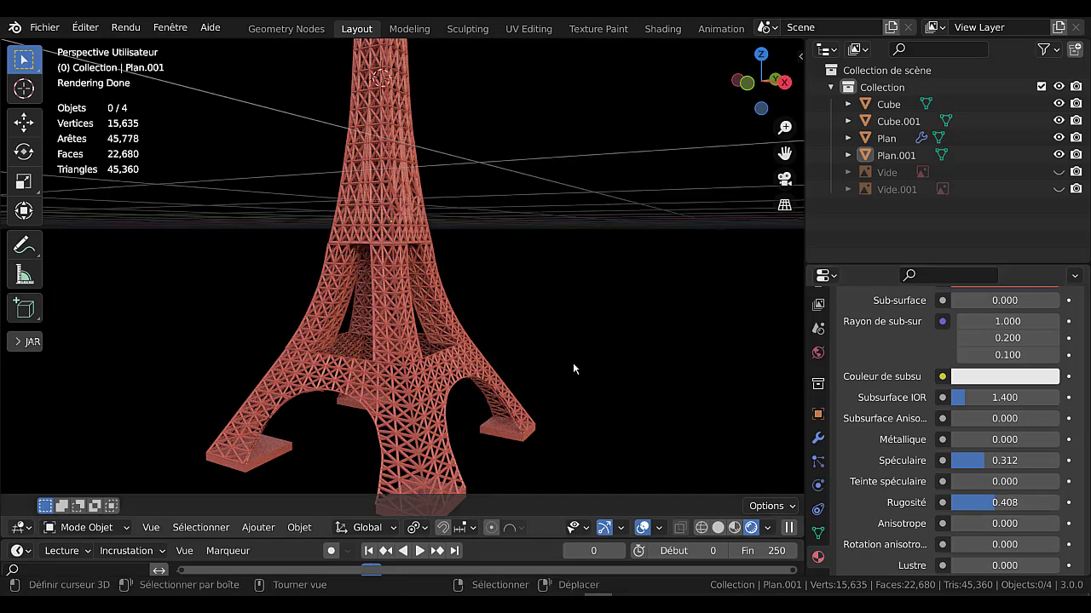
scroll(546, 387, "down", 5)
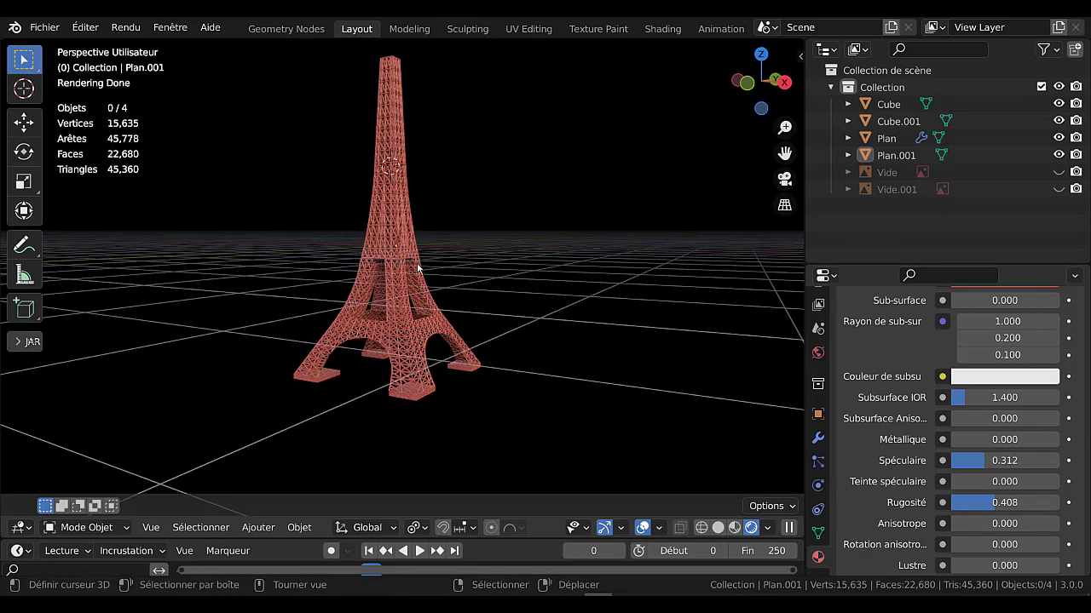
scroll(417, 268, "down", 4)
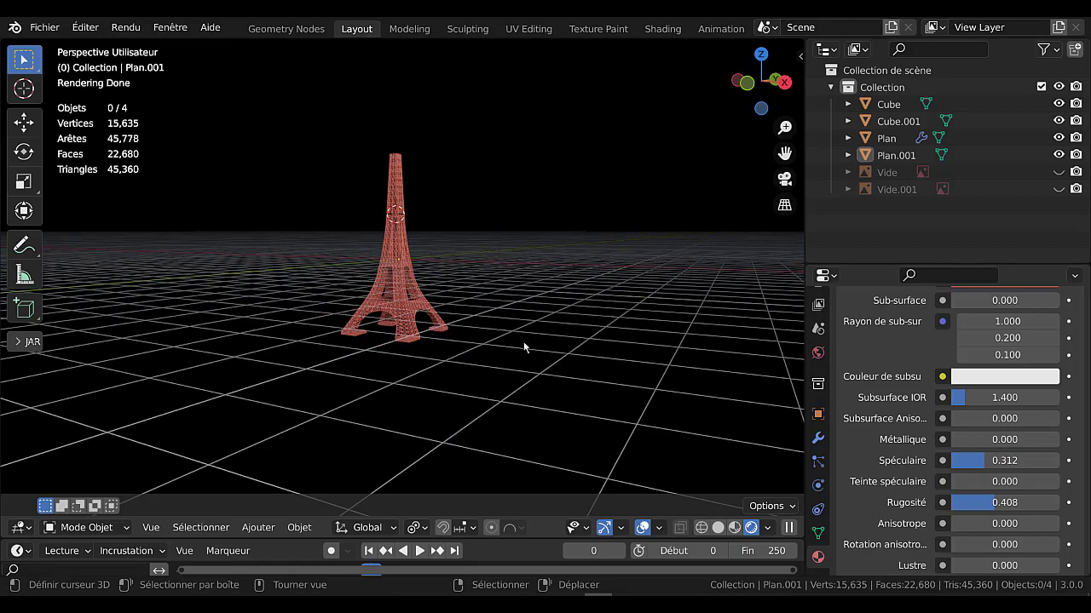
Reset the 3D cursor to the world origin
middle_click_drag(524, 348, 517, 430)
scroll(512, 398, "up", 4)
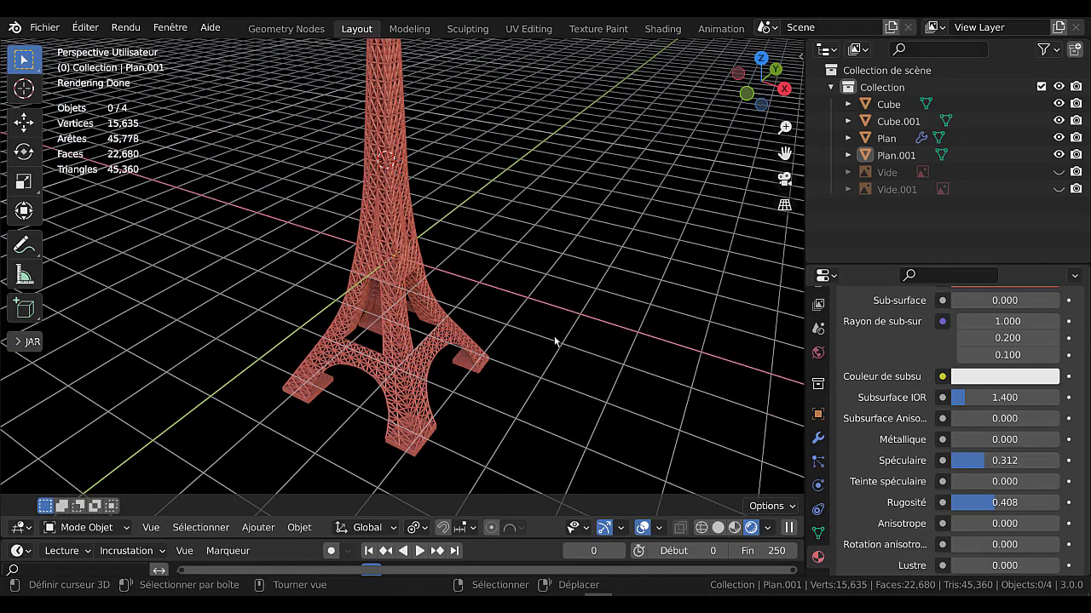
key("shift+s")
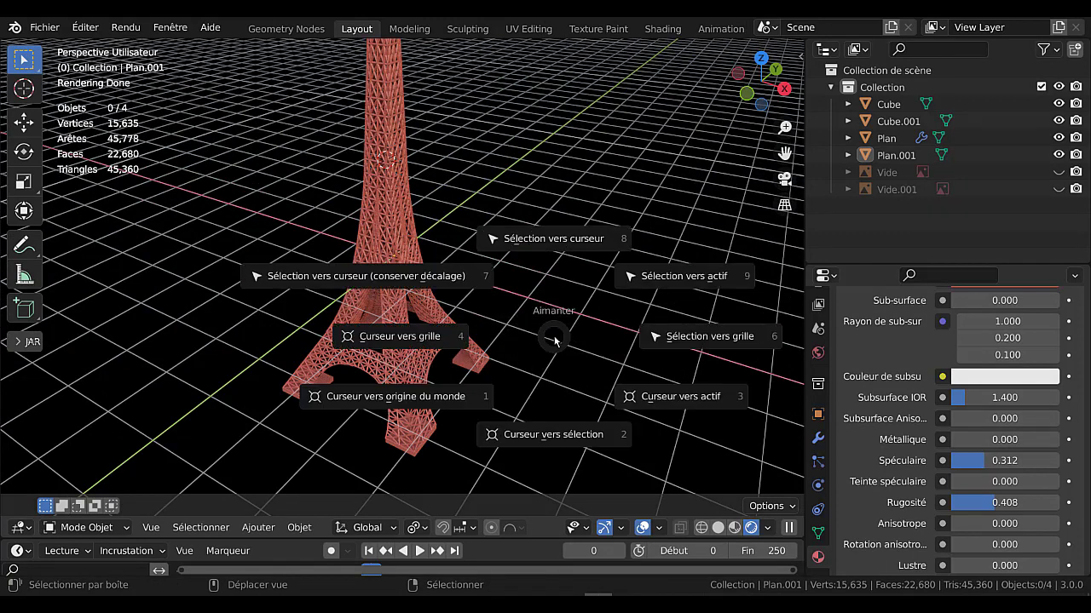
left_click(394, 402)
key("shift+s")
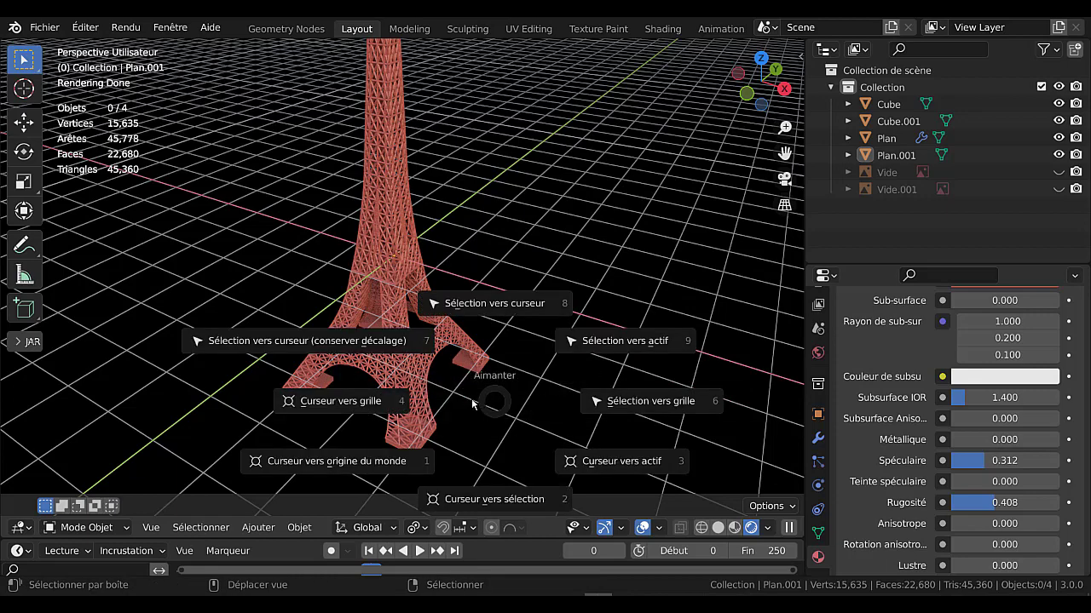
left_click(353, 464)
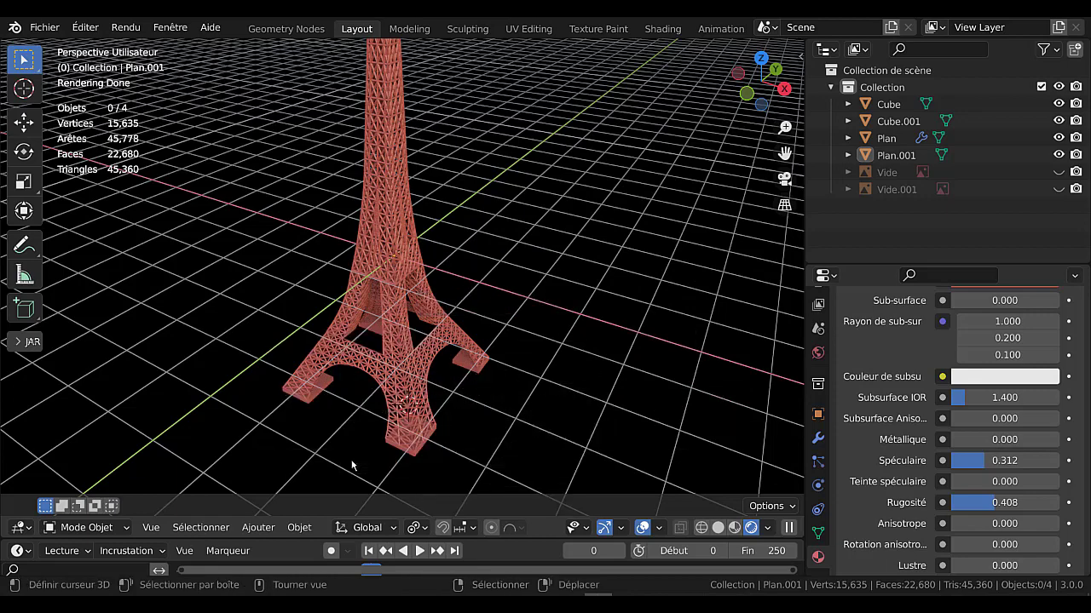
middle_click_drag(375, 443, 389, 414)
key("shift+s")
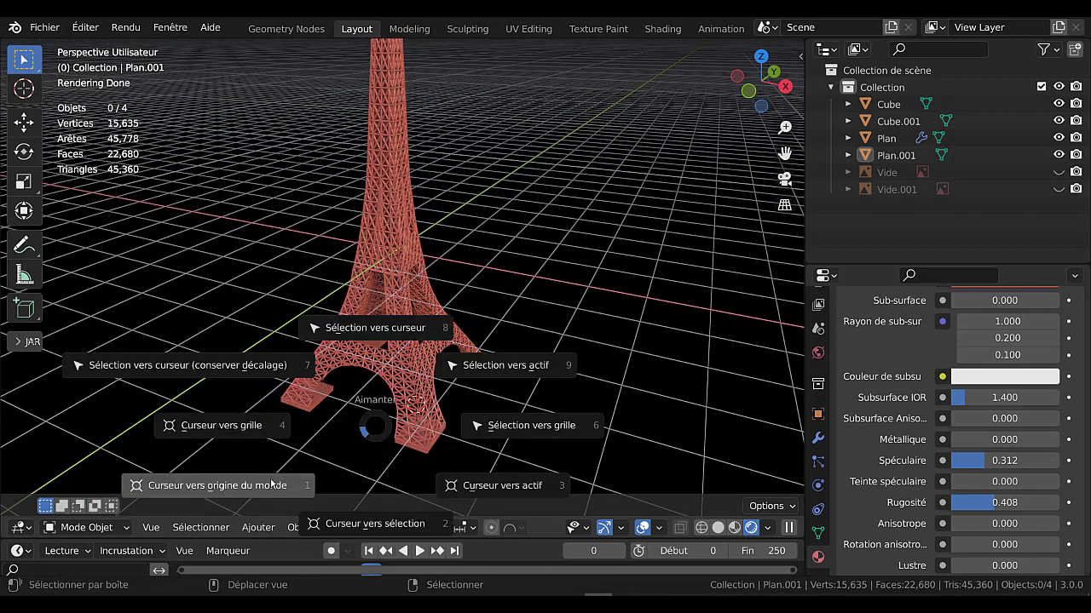
left_click(271, 485)
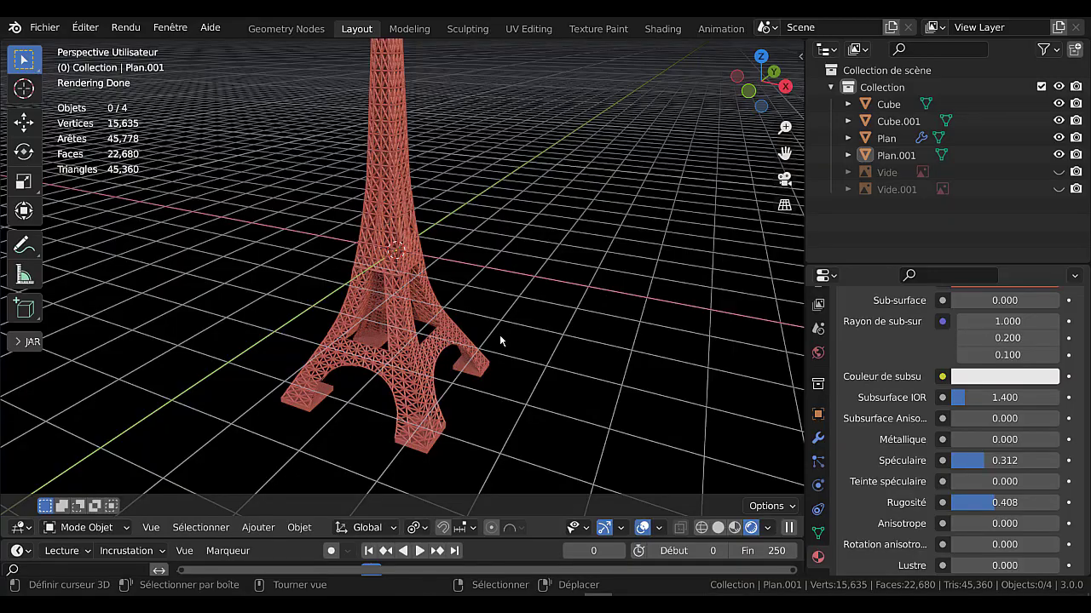
Add a plane mesh at the world origin and scale it up uniformly by about 7.96 as a floor
middle_click_drag(499, 336, 377, 265)
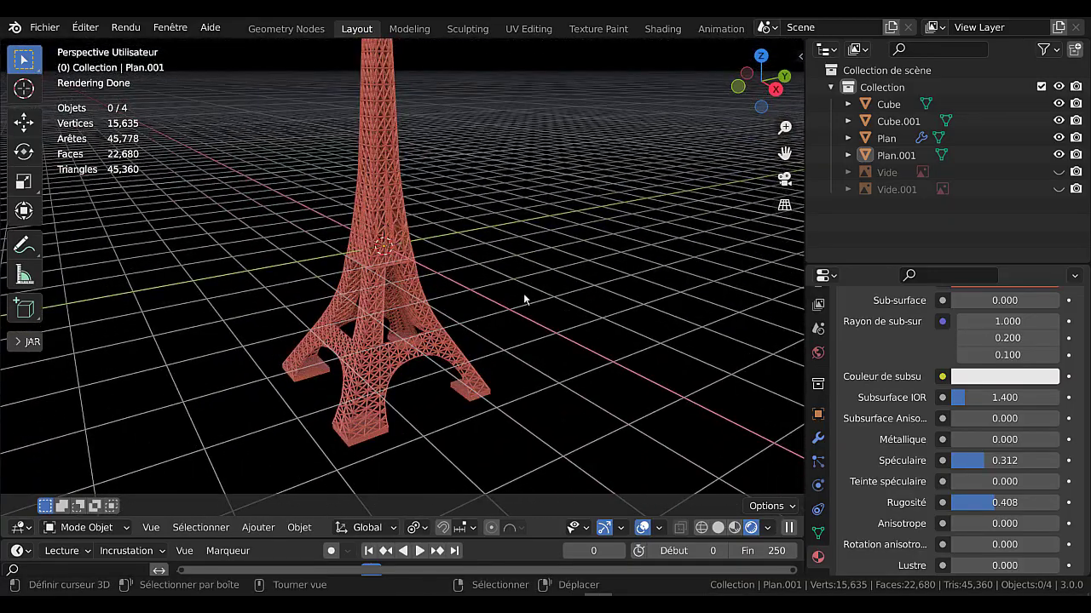
middle_click_drag(526, 297, 566, 308)
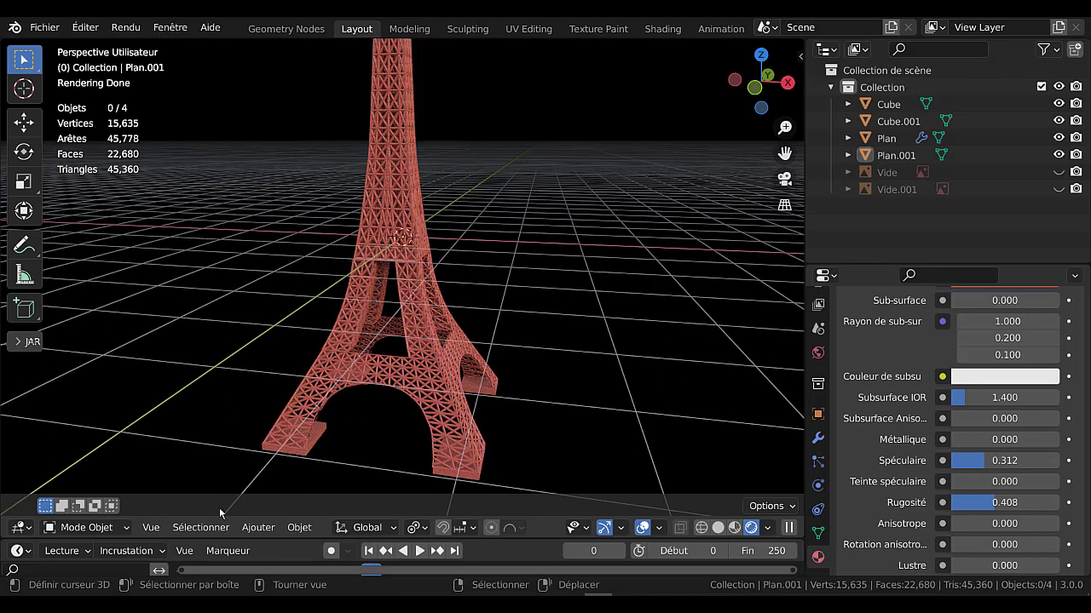
left_click(258, 528)
mouse_move(262, 510)
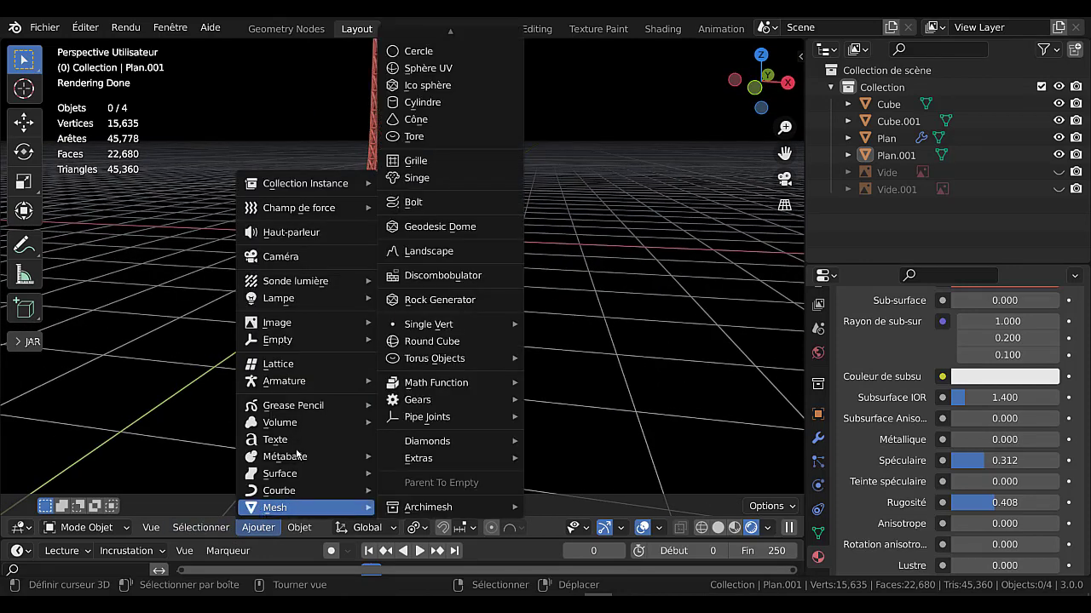
mouse_move(416, 30)
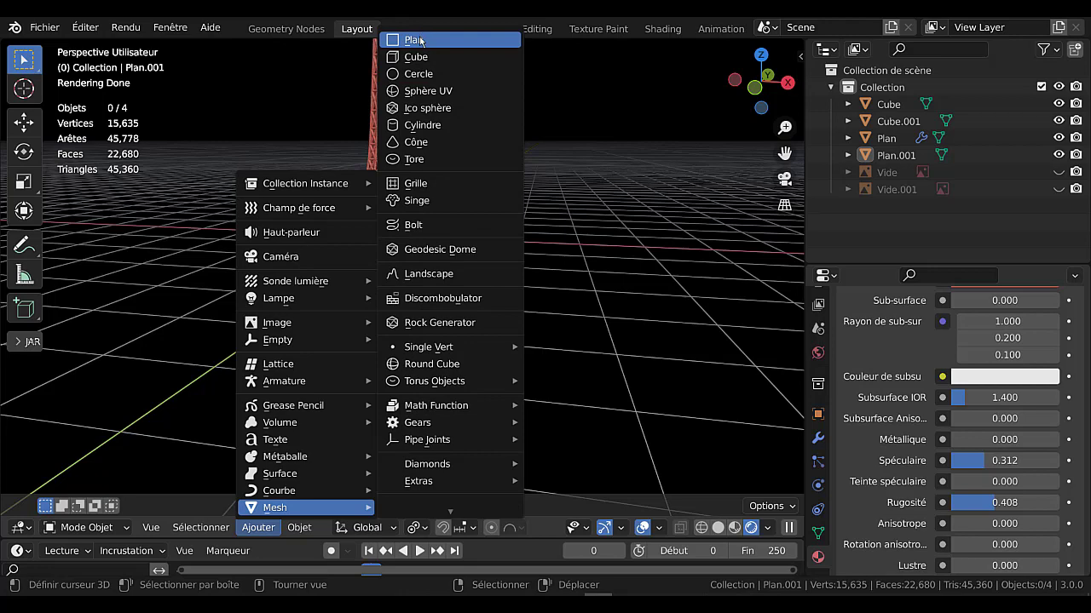
left_click(419, 40)
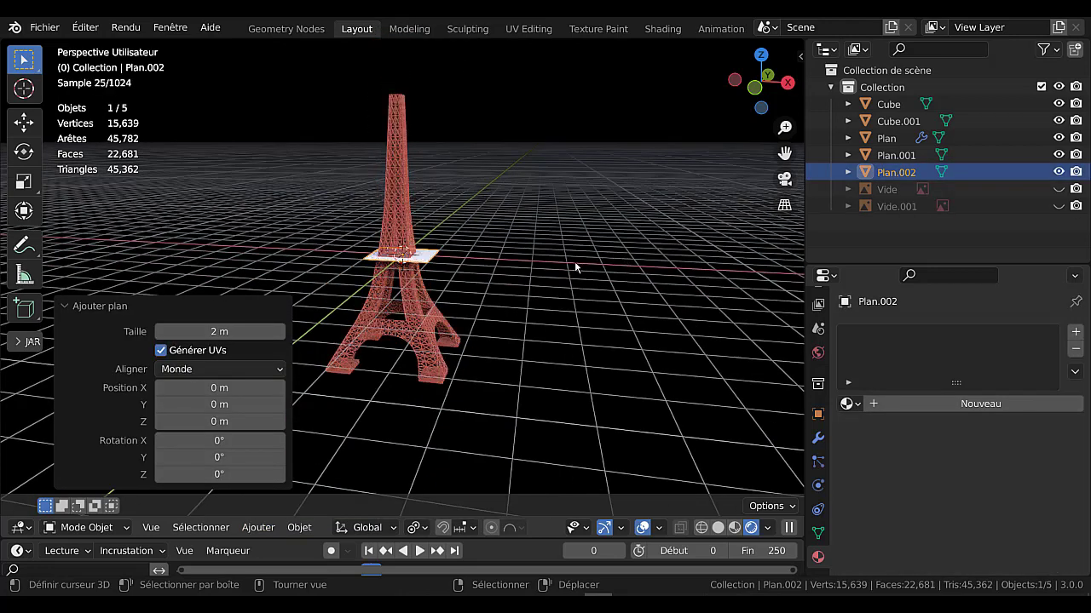
key("s")
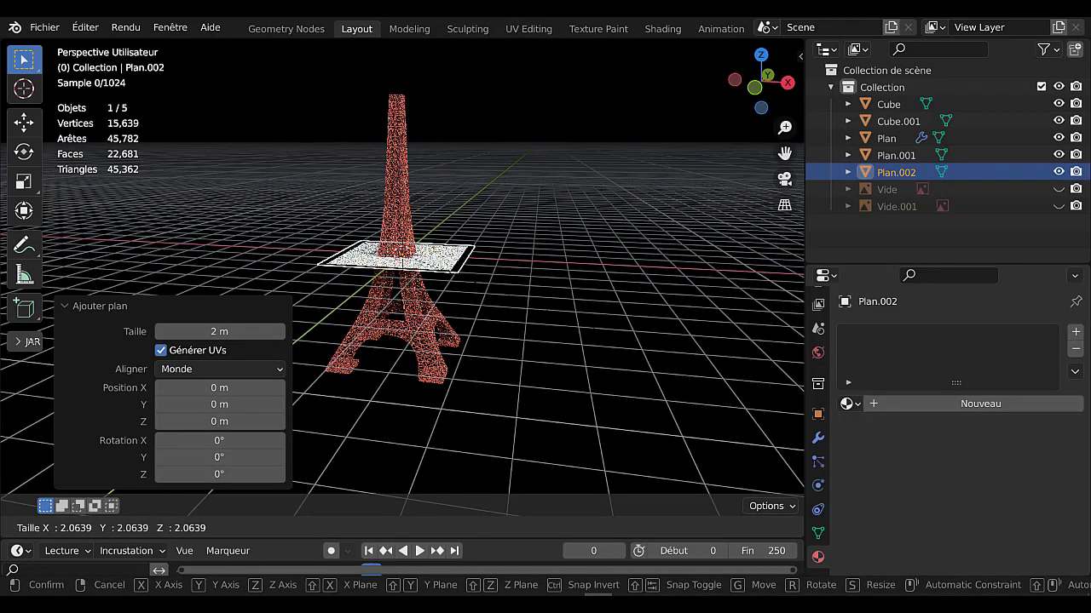
left_click(541, 419)
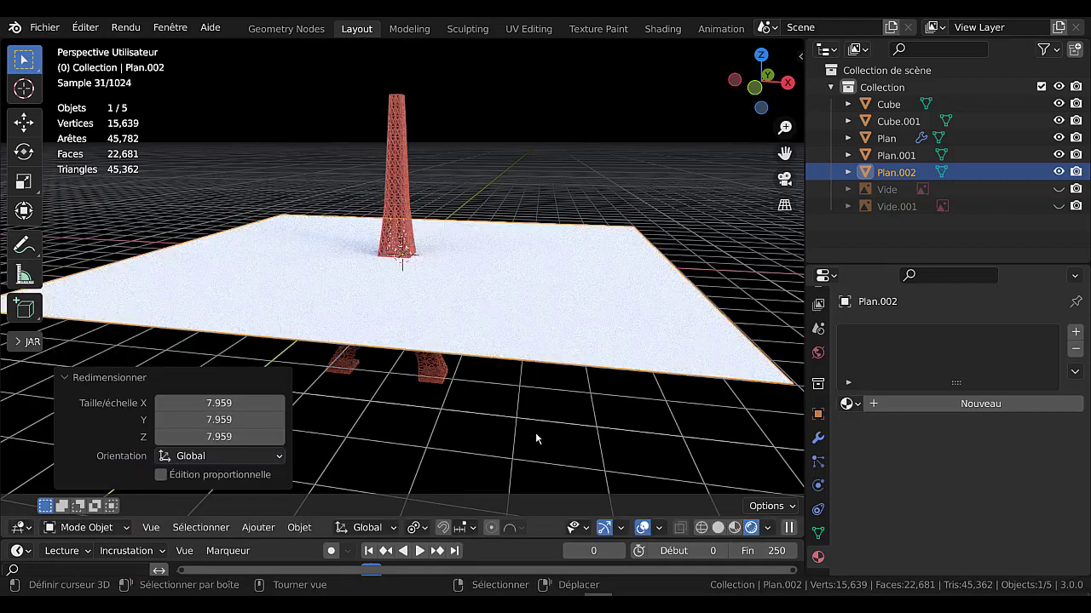
Lower the floor plane along Z to the base of the tower's feet, by about 2.46 m and a further 0.98 m
key("g")
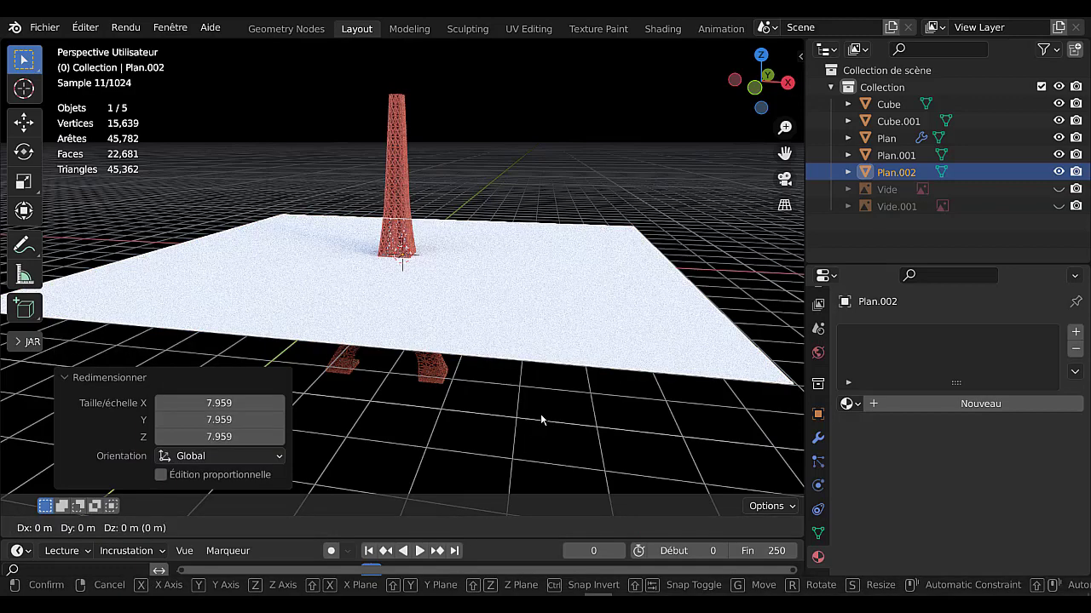
key("z")
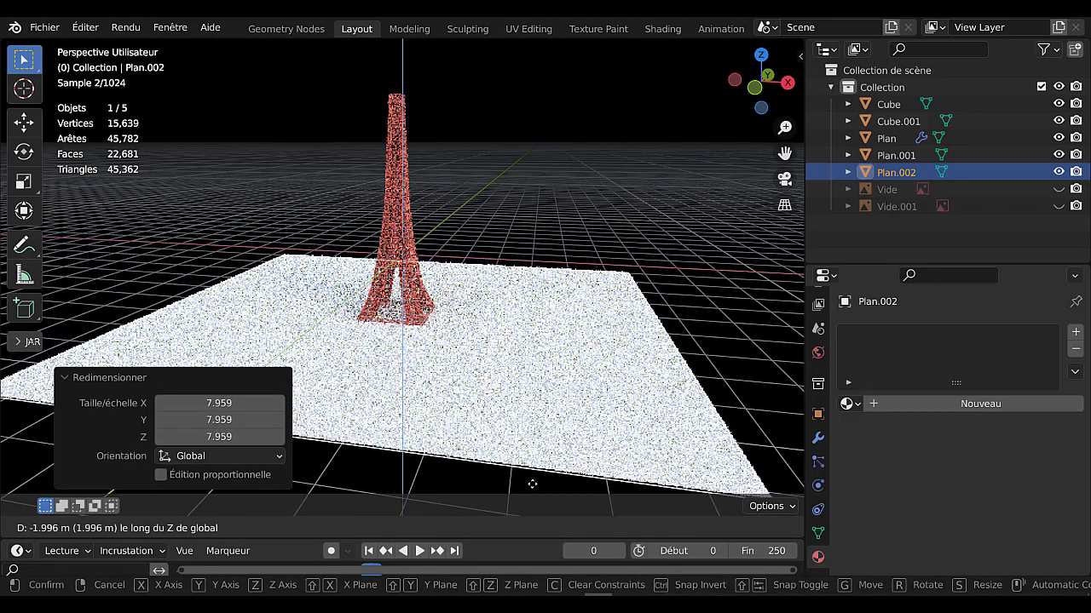
left_click(530, 491)
middle_click_drag(520, 406, 538, 366)
key("g")
key("z")
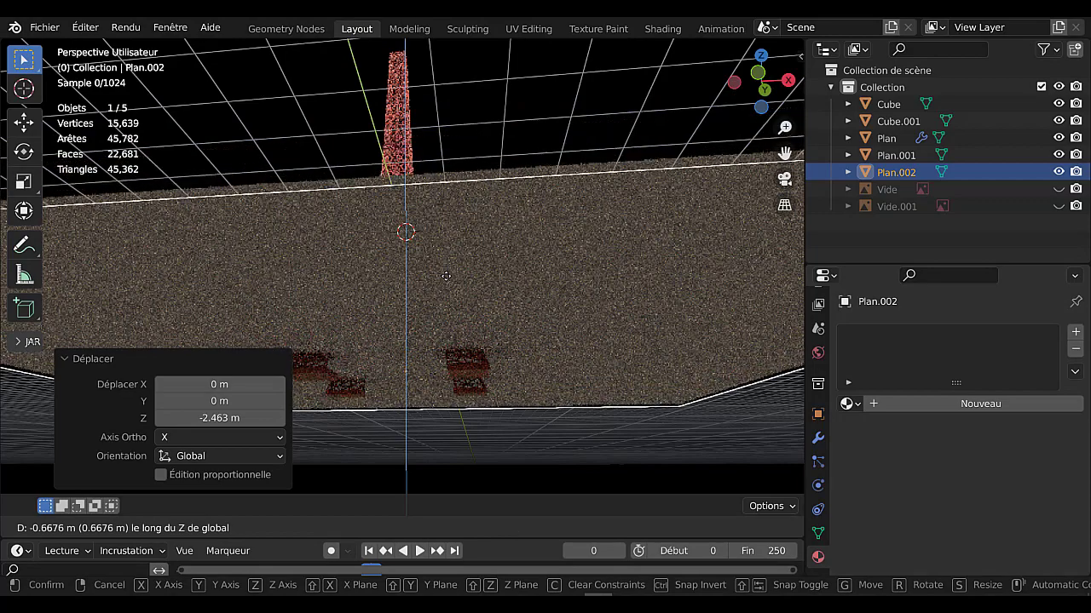
left_click(440, 359)
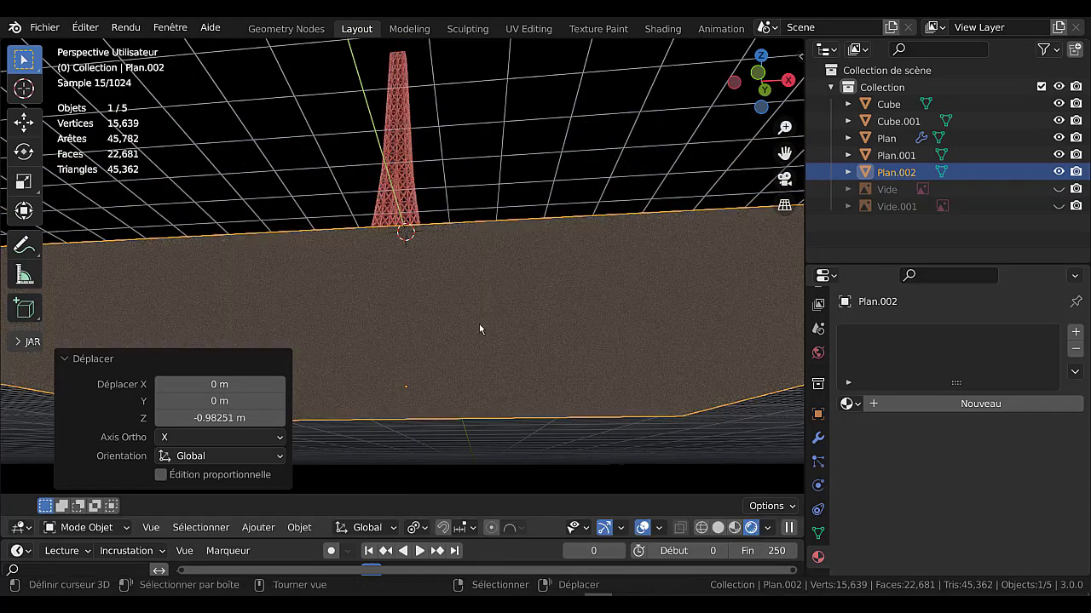
mouse_move(497, 324)
middle_mouse_down()
mouse_move(476, 395)
mouse_move(486, 390)
mouse_move(484, 421)
mouse_move(503, 329)
middle_mouse_up()
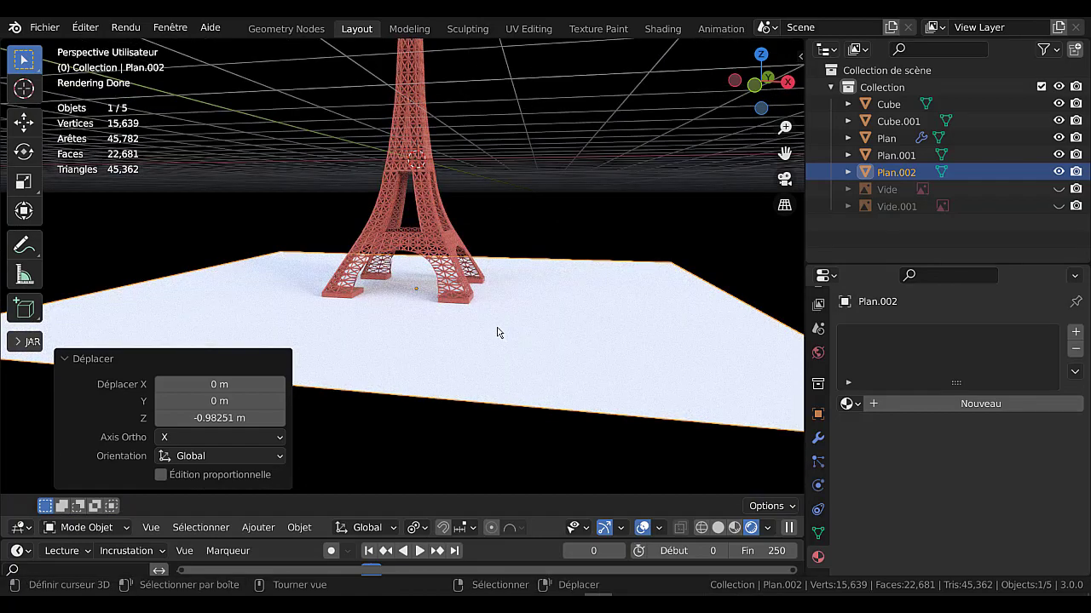
scroll(498, 333, "up", 5)
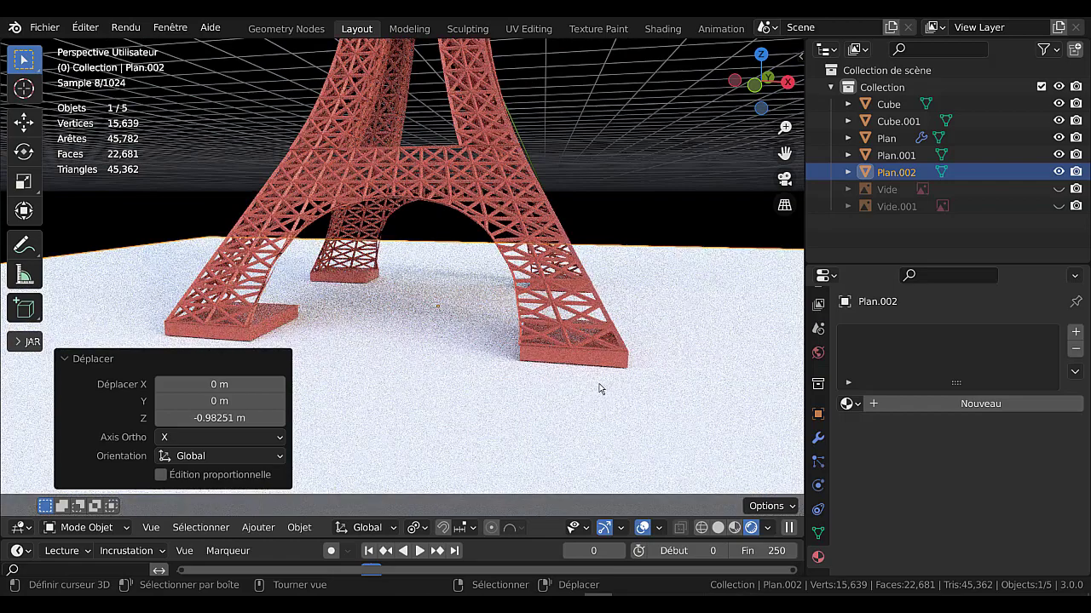
scroll(591, 386, "down", 5)
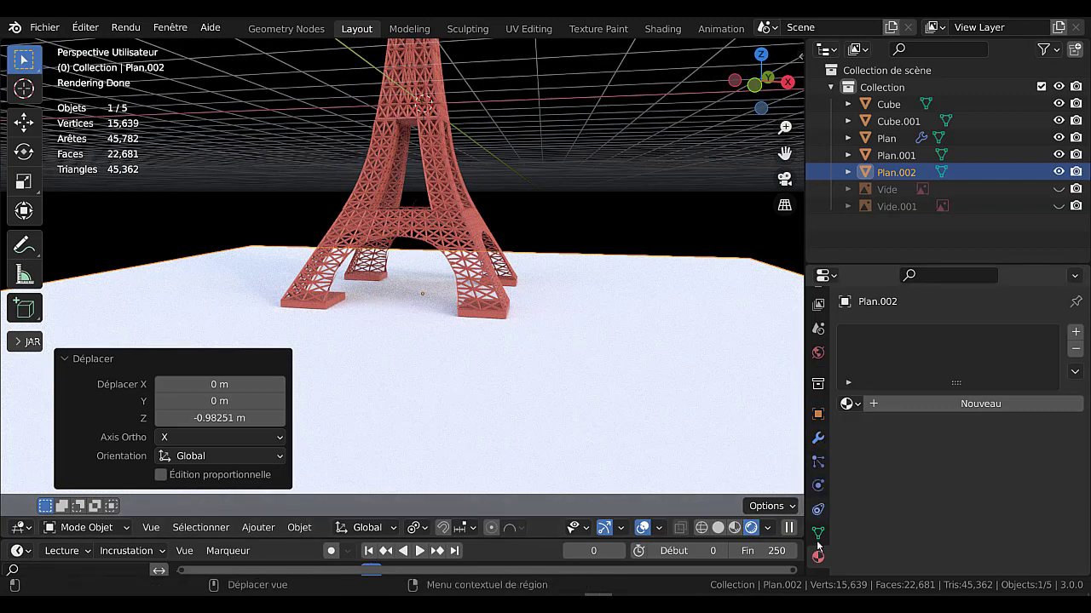
Create a new material for the floor plane and set its base color to dark blue
scroll(818, 548, "down", 1)
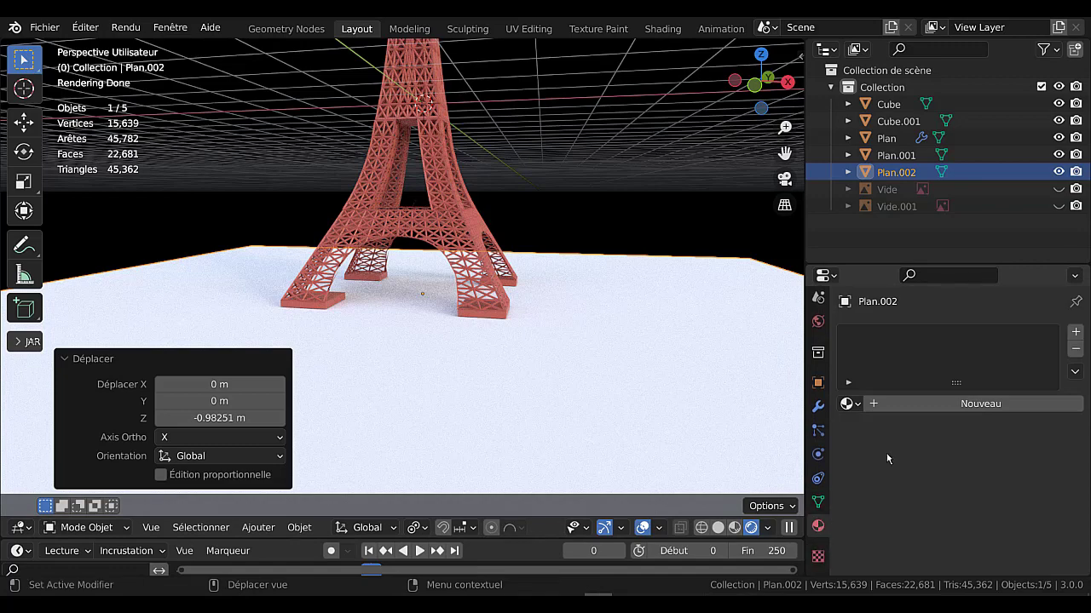
left_click(944, 401)
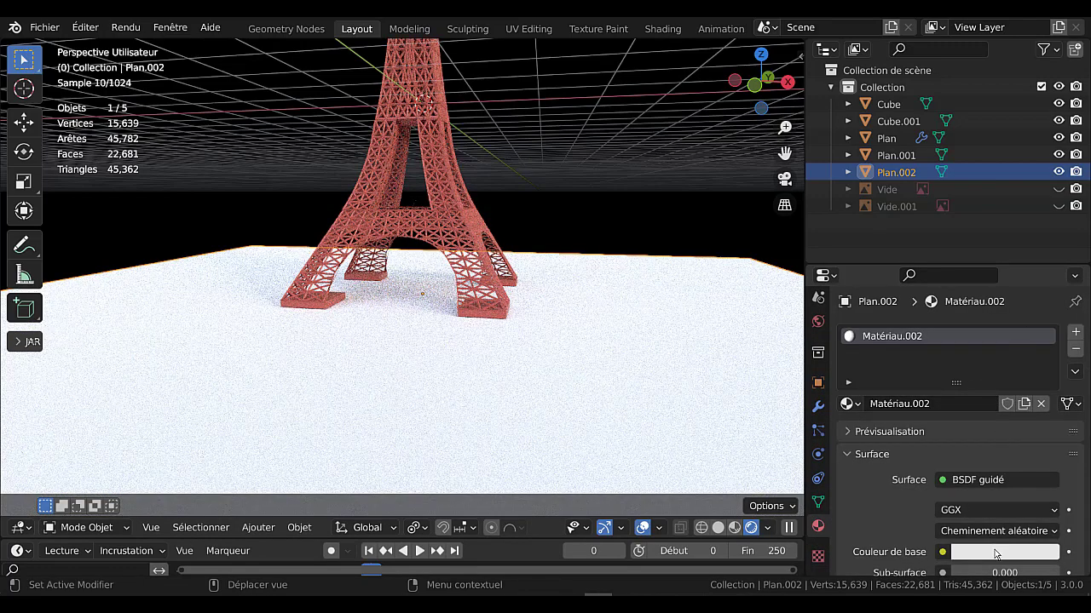
left_click(997, 552)
left_click_drag(1005, 352, 1045, 389)
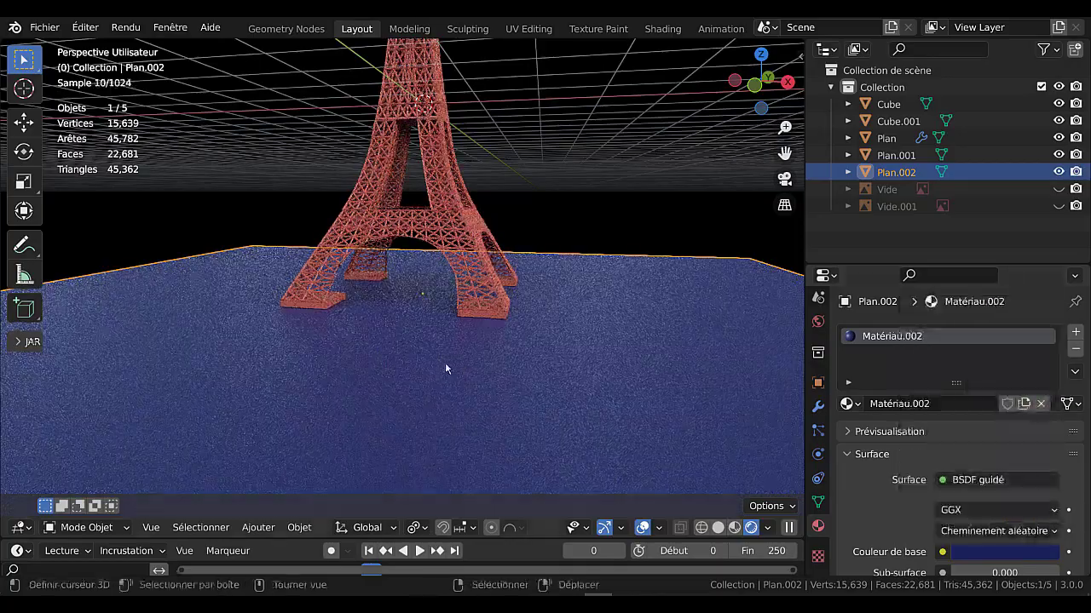
Check how the floor plane meets the tower's feet in the front orthographic and perspective views
scroll(447, 367, "down", 4)
key("KP_1")
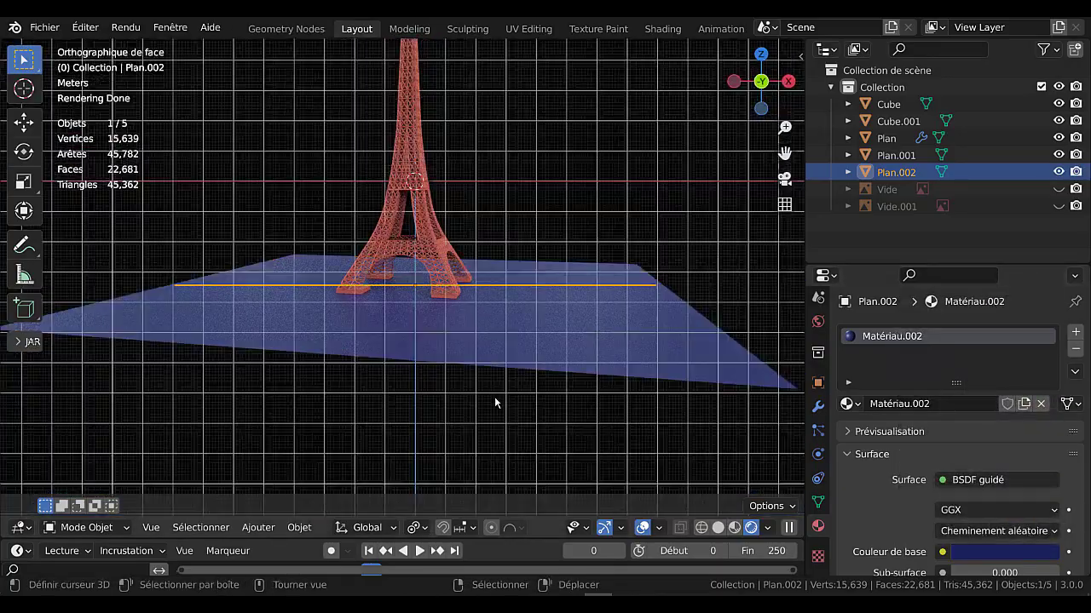
middle_click_drag(532, 343, 560, 389)
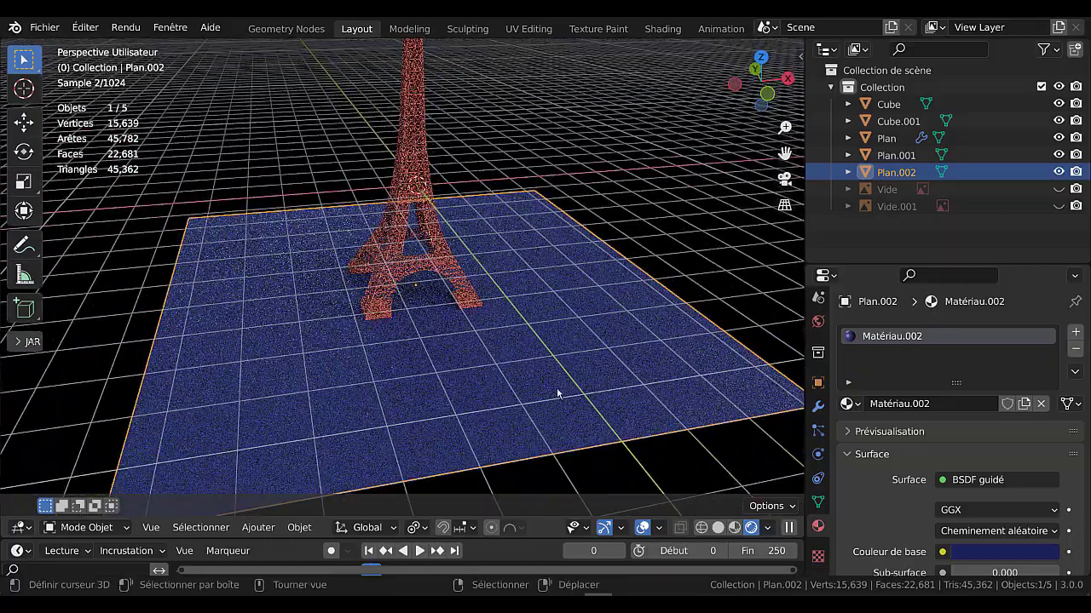
key("KP_1")
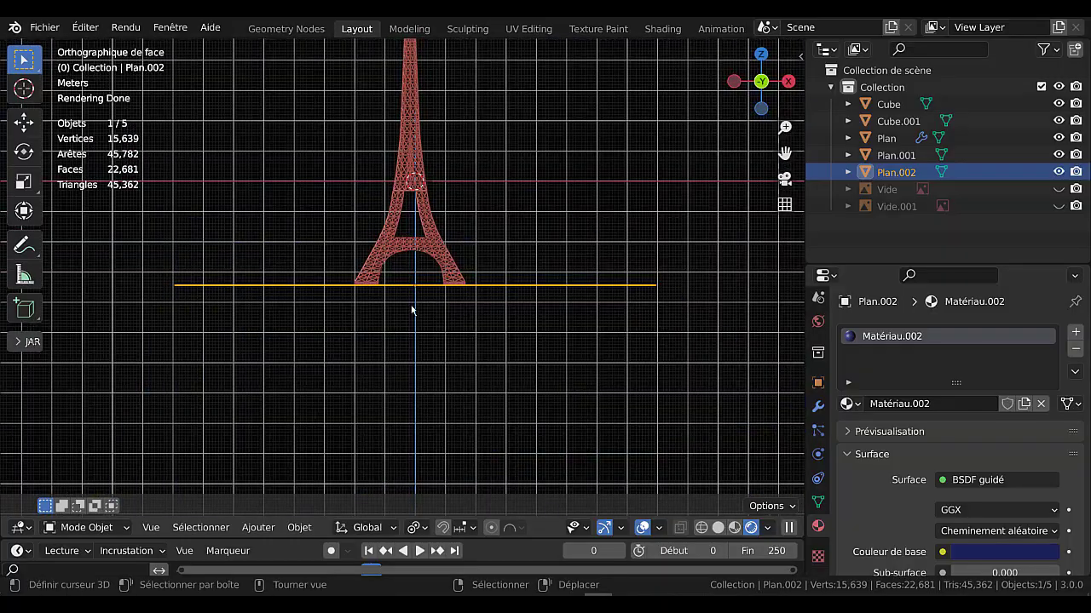
middle_click_drag(363, 317, 215, 271)
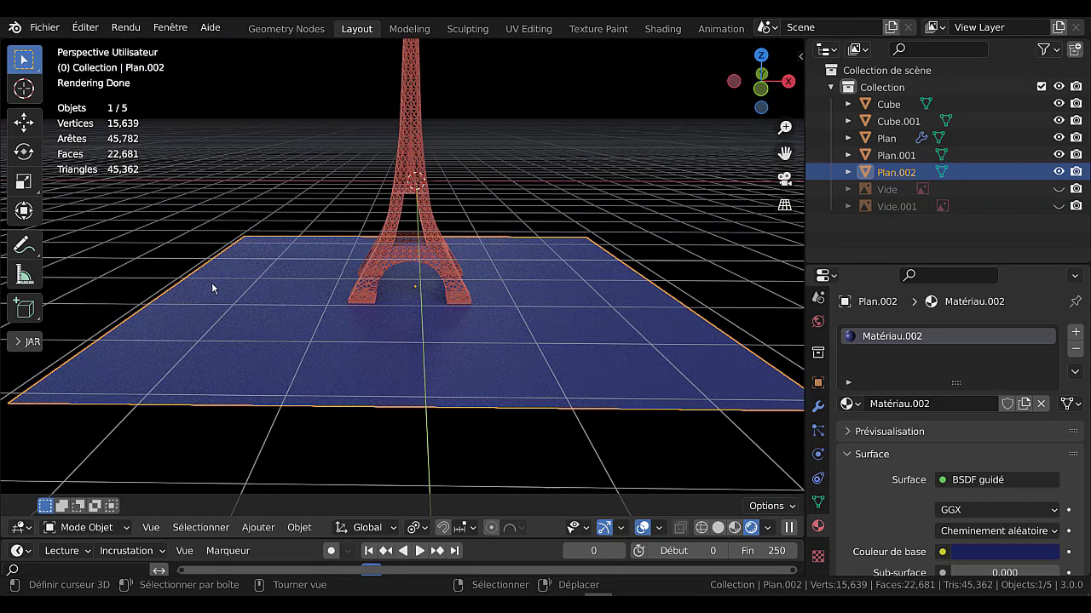
In Edit mode with solid shading, extrude the floor plane's left and back edges about 17.3 m upward along Z as walls
key("Tab")
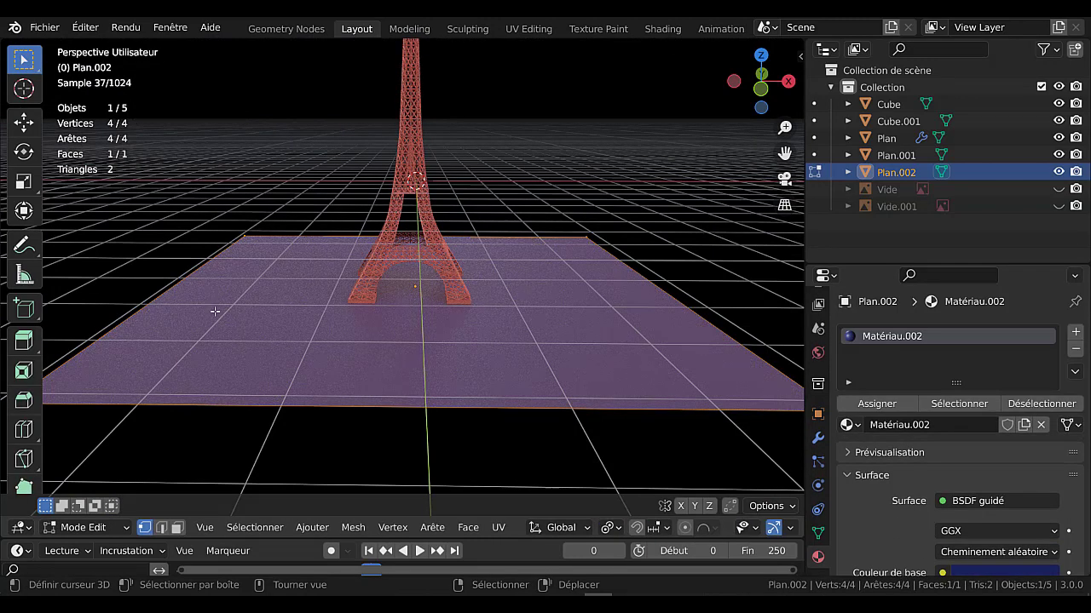
key("2")
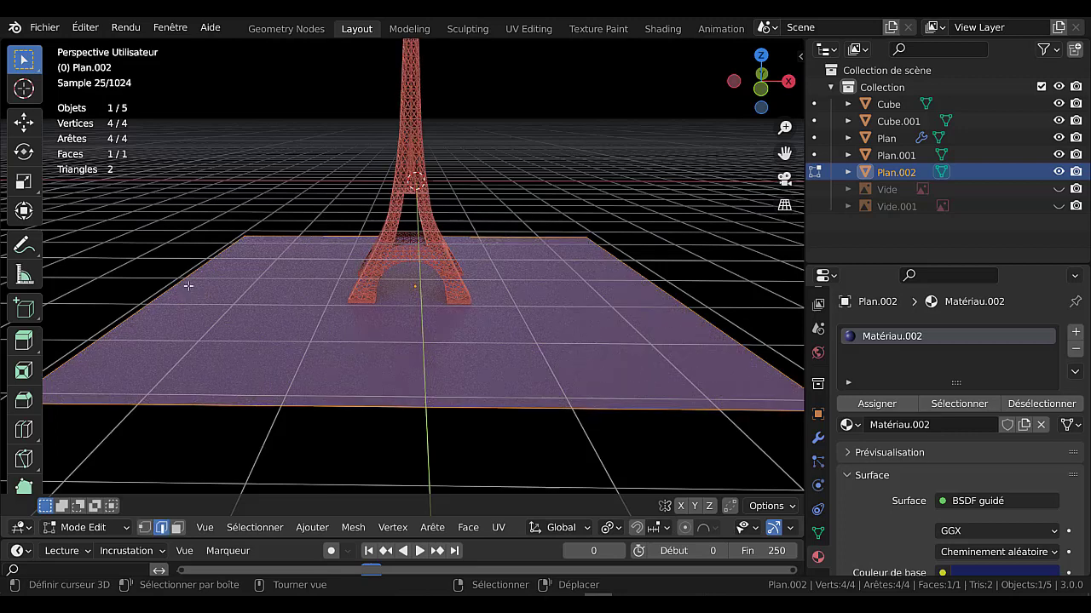
left_click(184, 287)
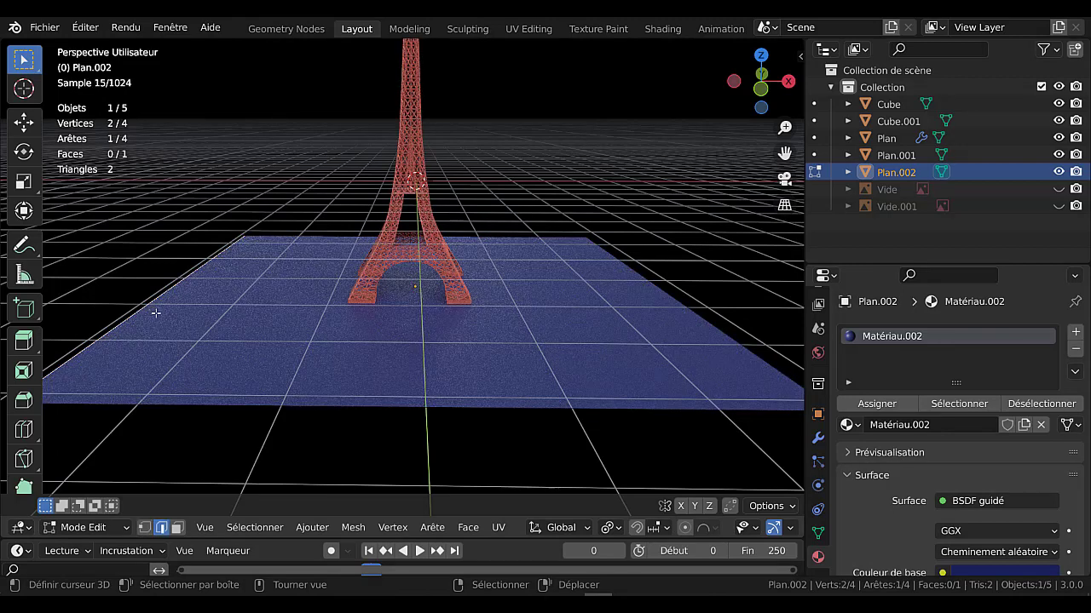
scroll(767, 530, "down", 5)
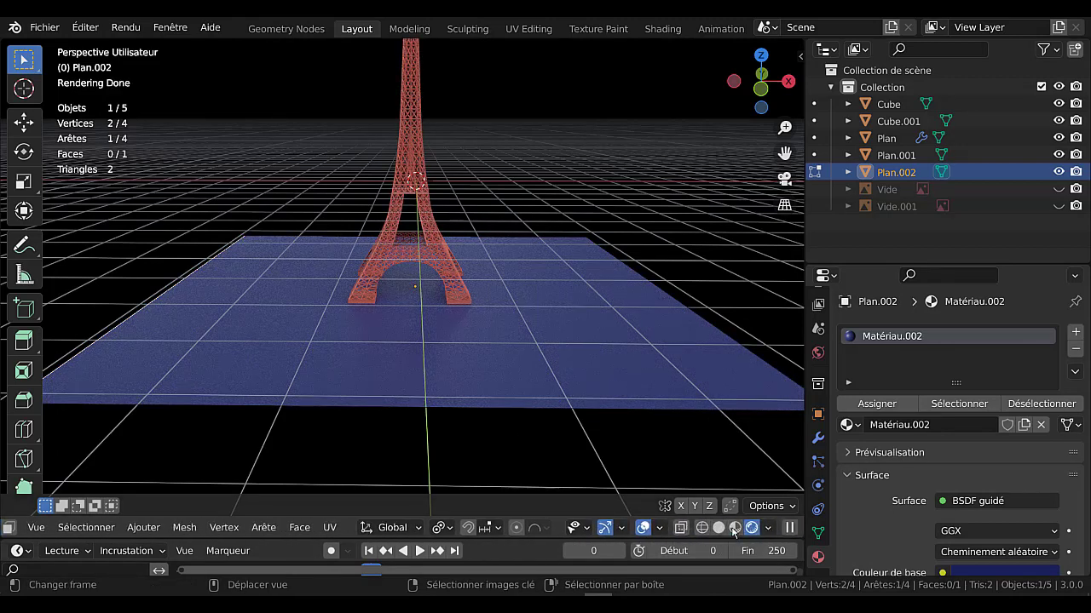
left_click(717, 530)
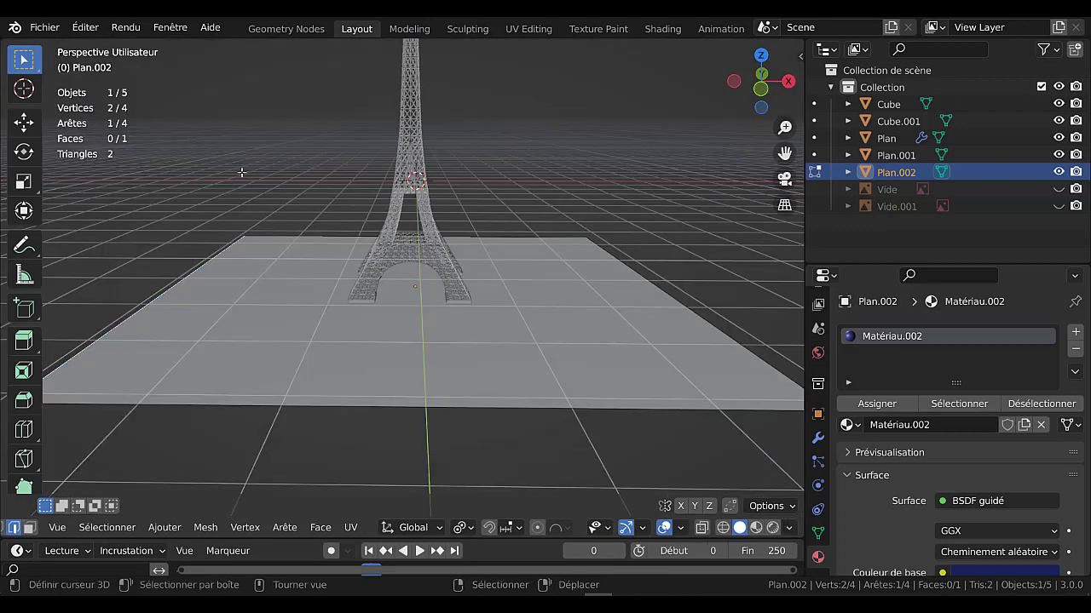
left_click(299, 230, "shift")
scroll(382, 300, "down", 4)
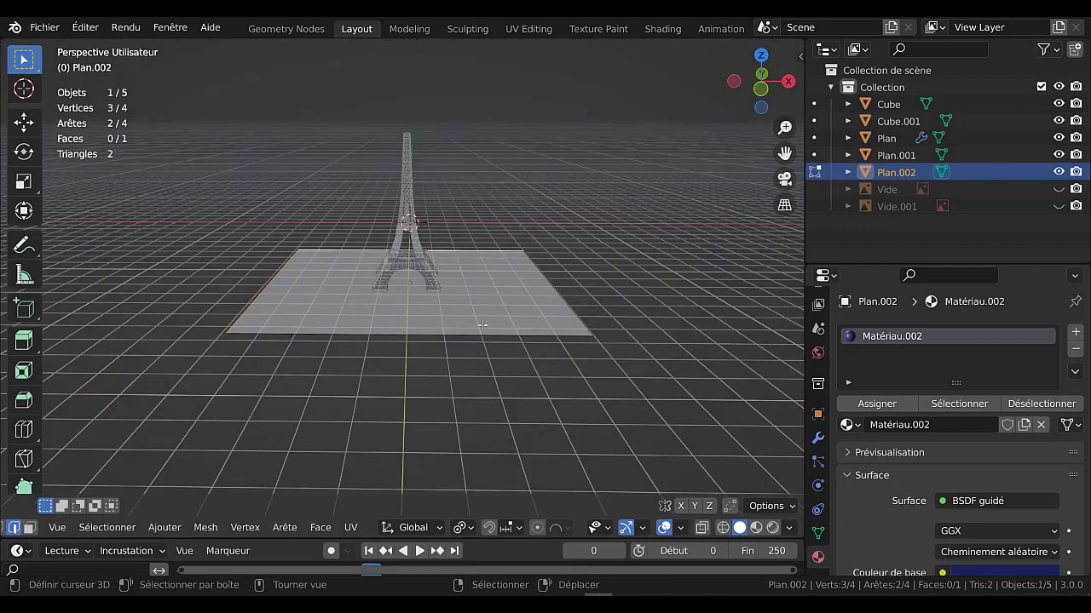
key("e")
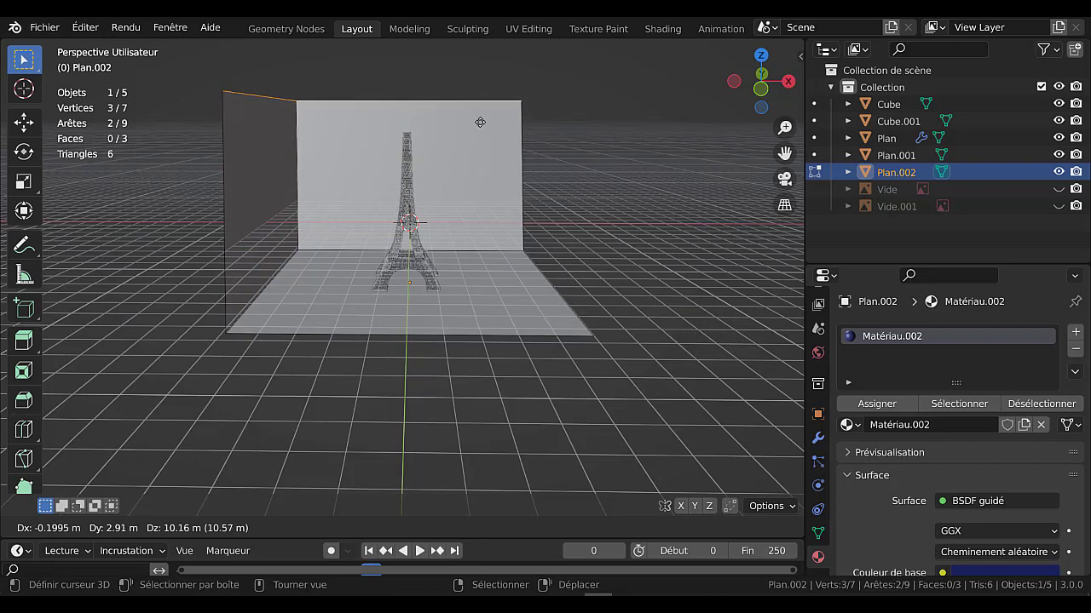
key("z")
left_click(479, 491)
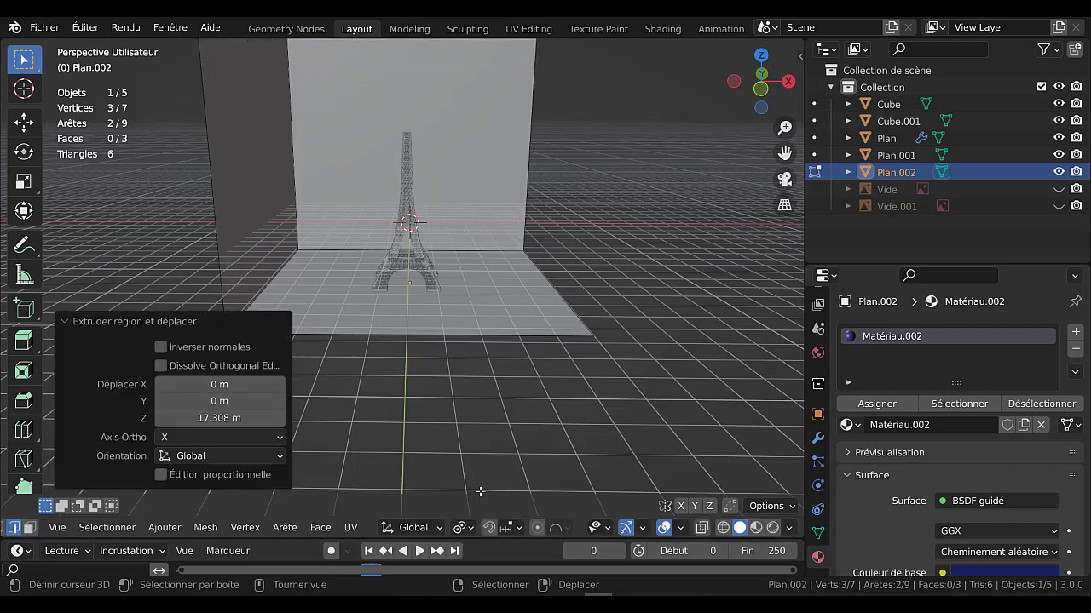
Move the right-hand edges of the floor and back wall about 23.9 m along X to widen the backdrop
middle_click_drag(602, 363, 526, 368)
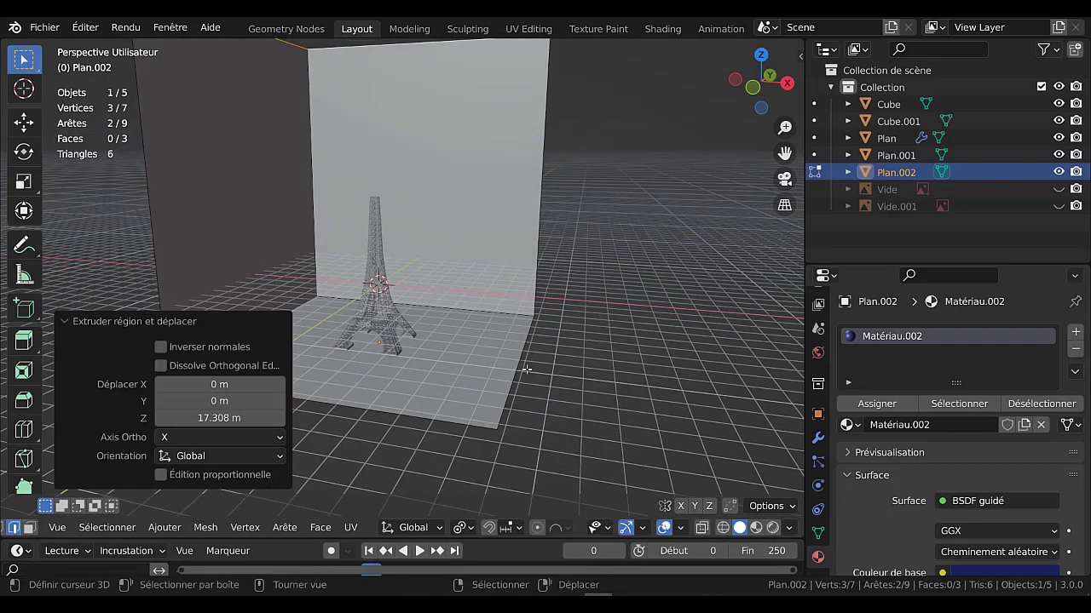
scroll(520, 376, "down", 2)
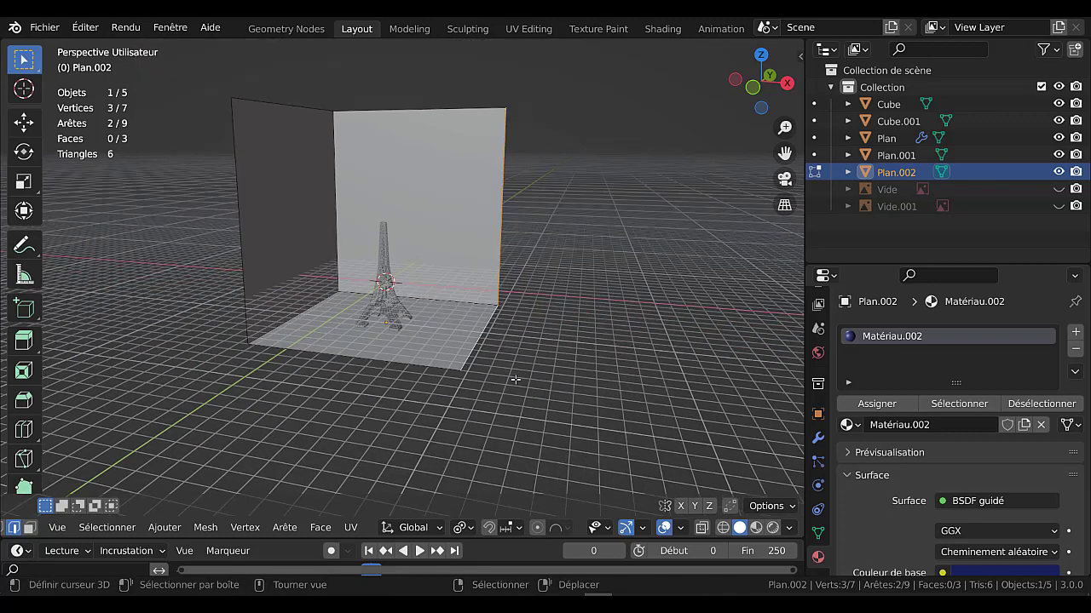
scroll(506, 281, "down", 2)
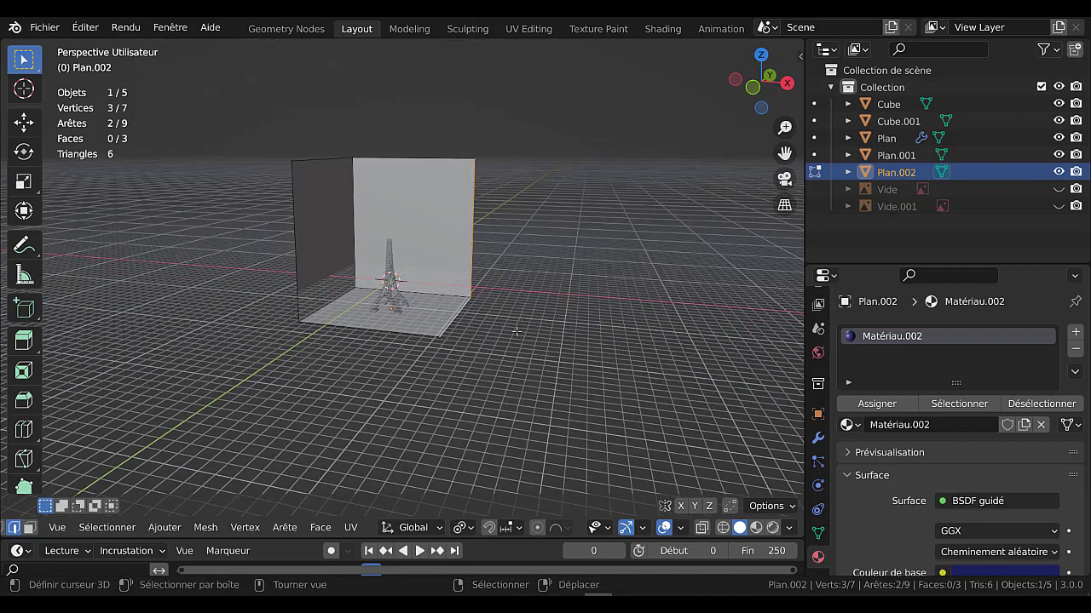
key("g")
key("x")
left_click(681, 341)
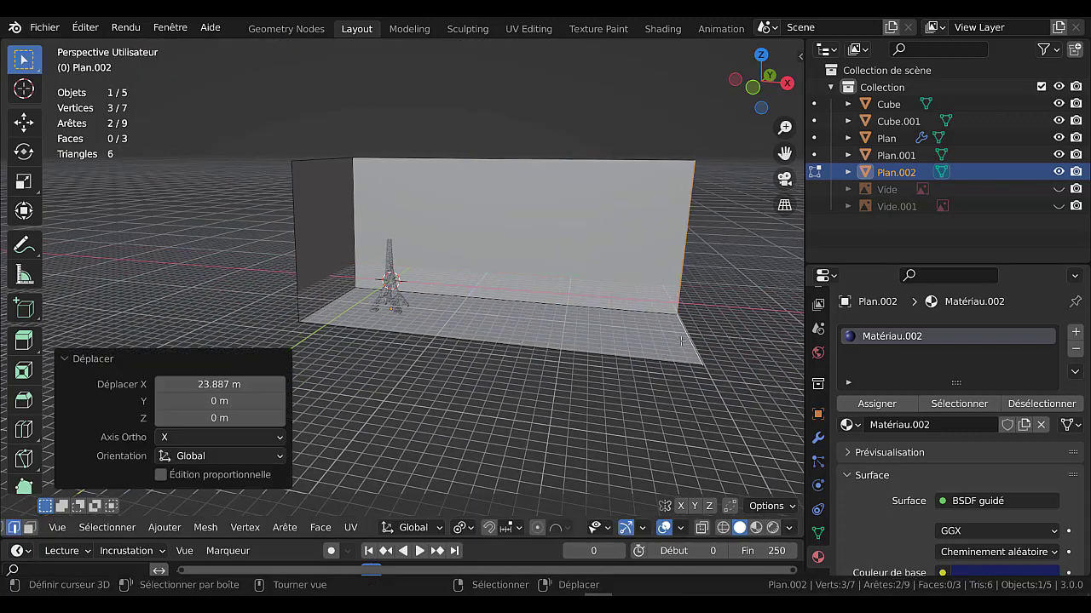
Move the front edges of the floor and left wall about 19.2 m along negative Y
right_click(502, 365, "alt")
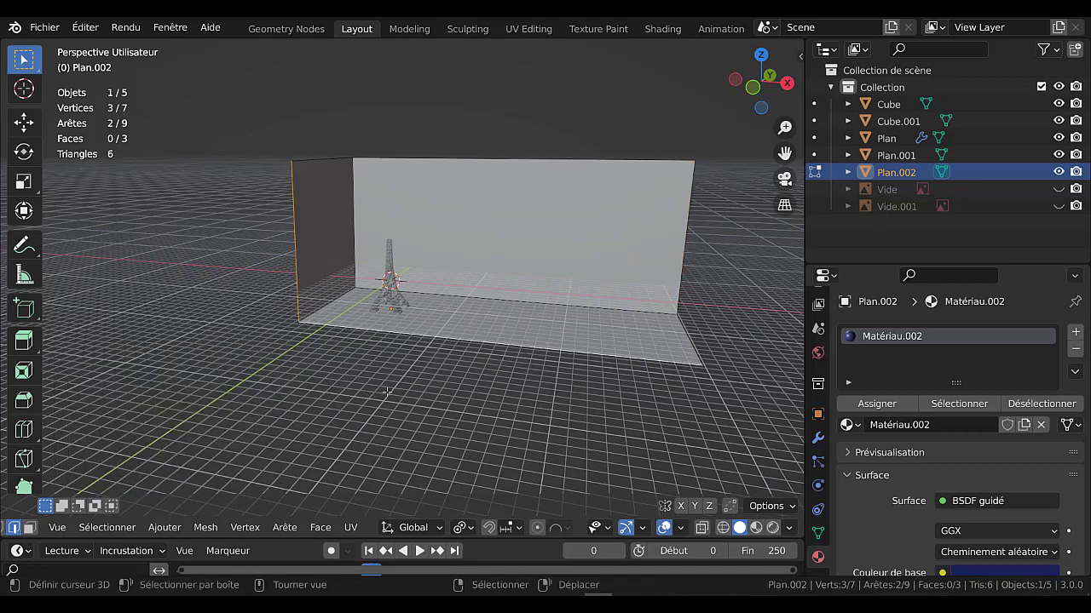
middle_click_drag(387, 392, 418, 377)
key("g")
key("y")
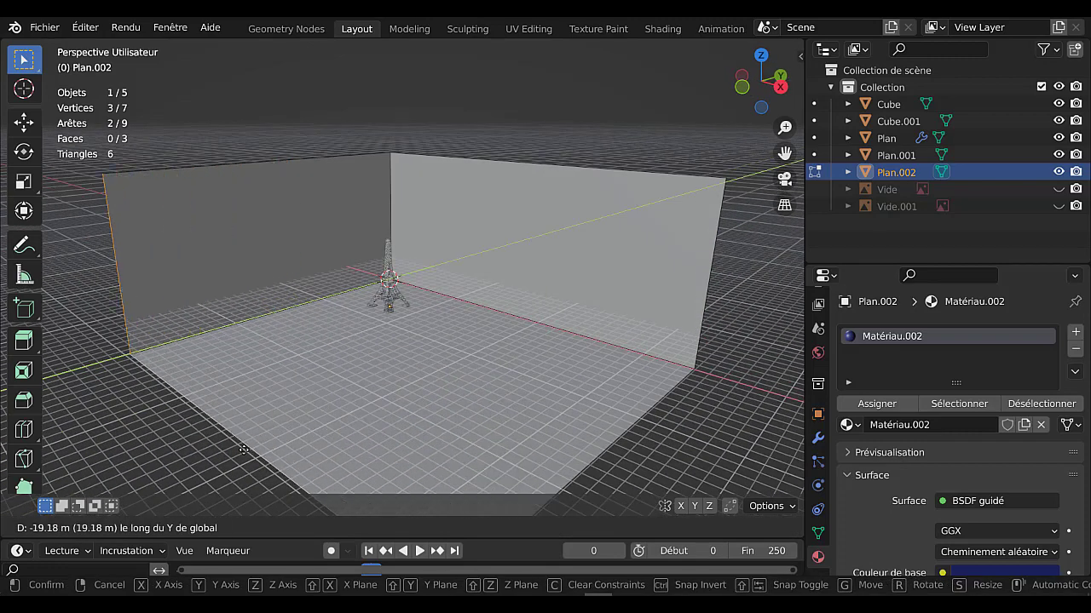
left_click(244, 450)
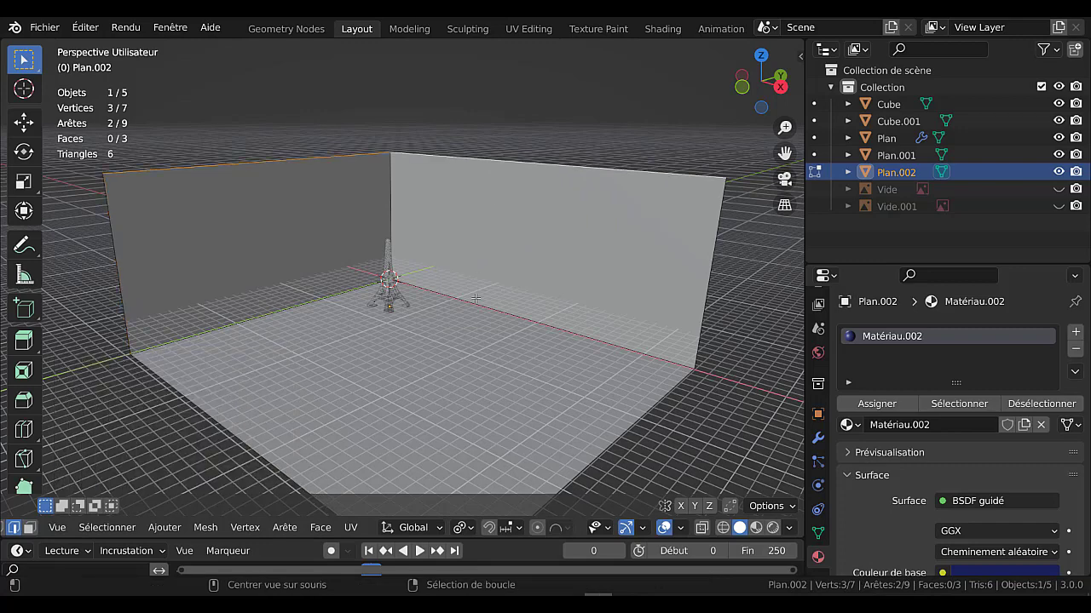
Raise the top edges of both backdrop walls about 9.7 m along Z
key("g")
key("z")
left_click(490, 214)
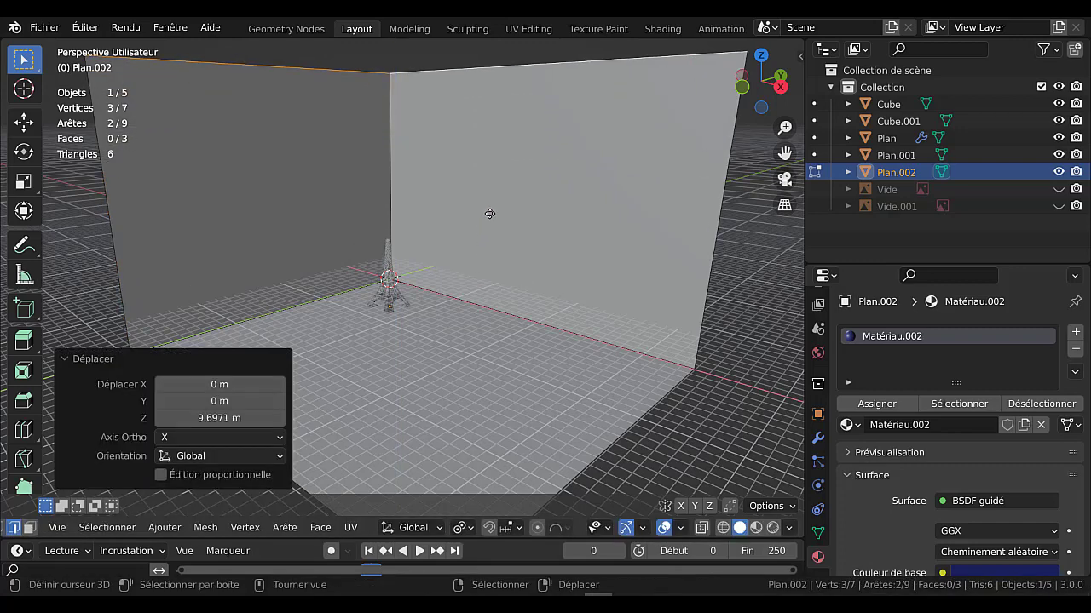
Bevel the edges where the floor meets the two walls with a 1.3 m width and 10 segments
middle_click_drag(508, 312, 490, 349)
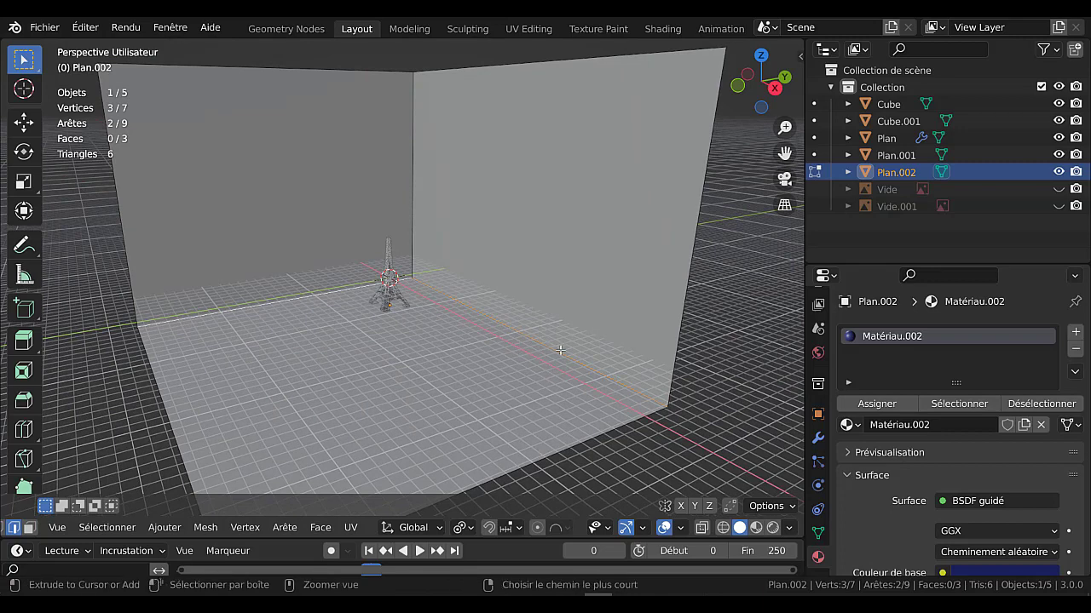
key("ctrl+b")
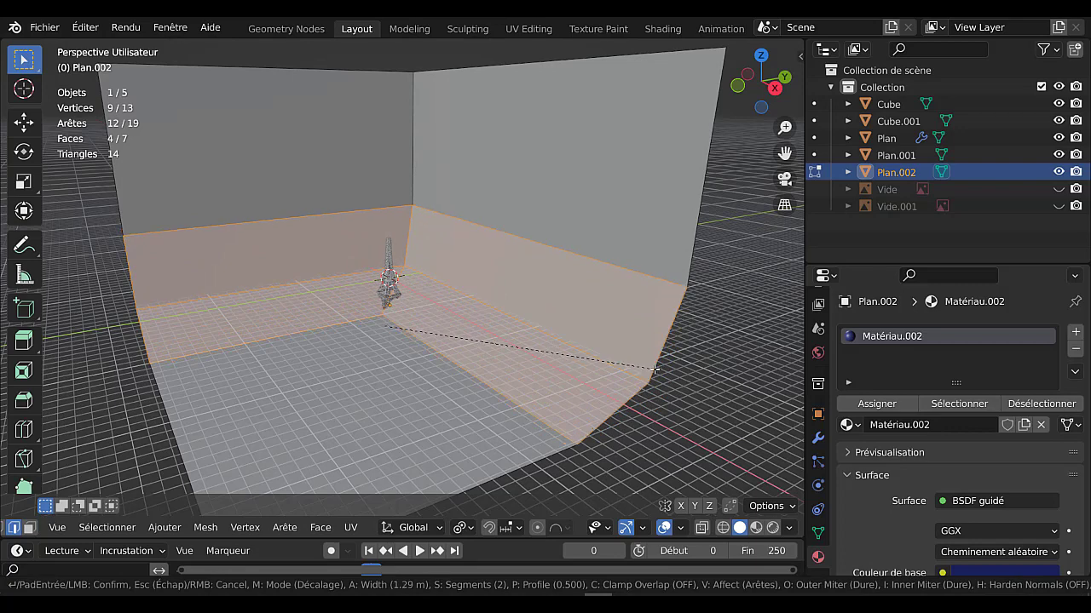
scroll(654, 370, "up", 6)
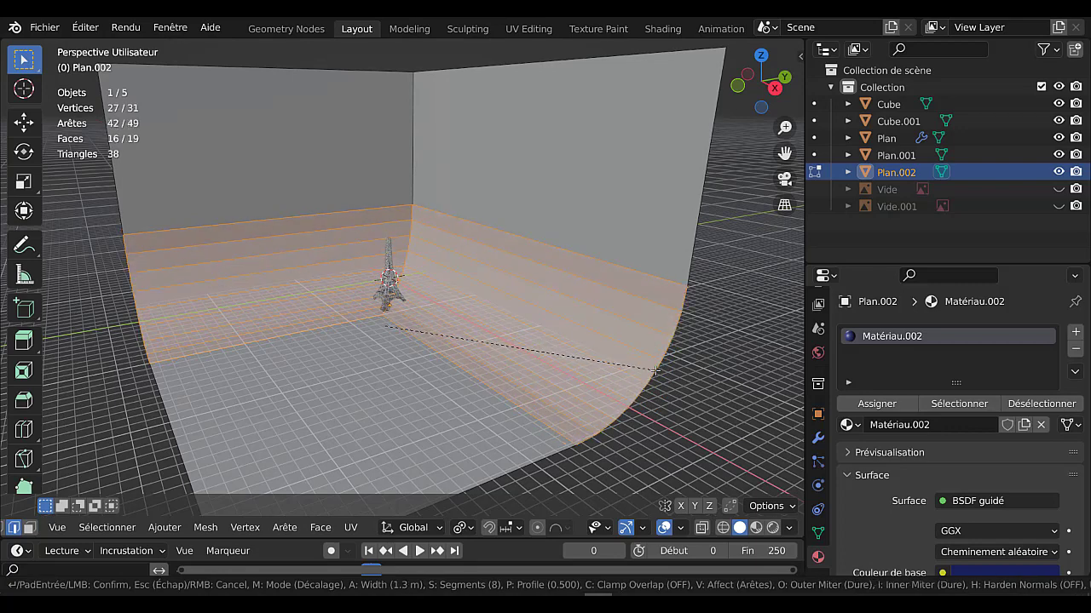
scroll(654, 370, "up", 2)
left_click(654, 370)
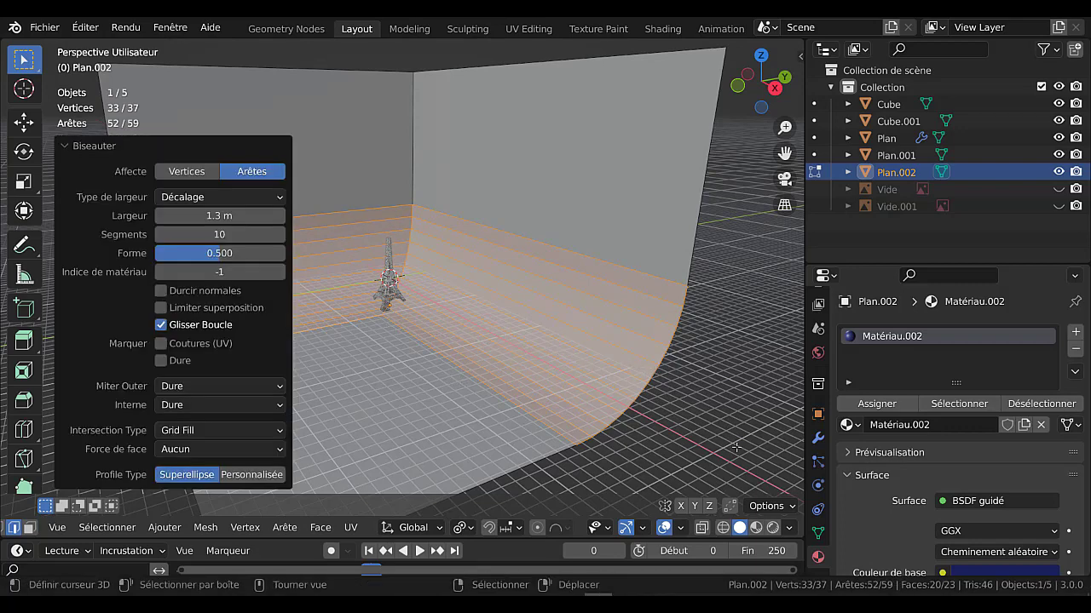
Try to move the bevelled faces in top view by about -5.04 m in X and 5.04 m in Y
key("KP_7")
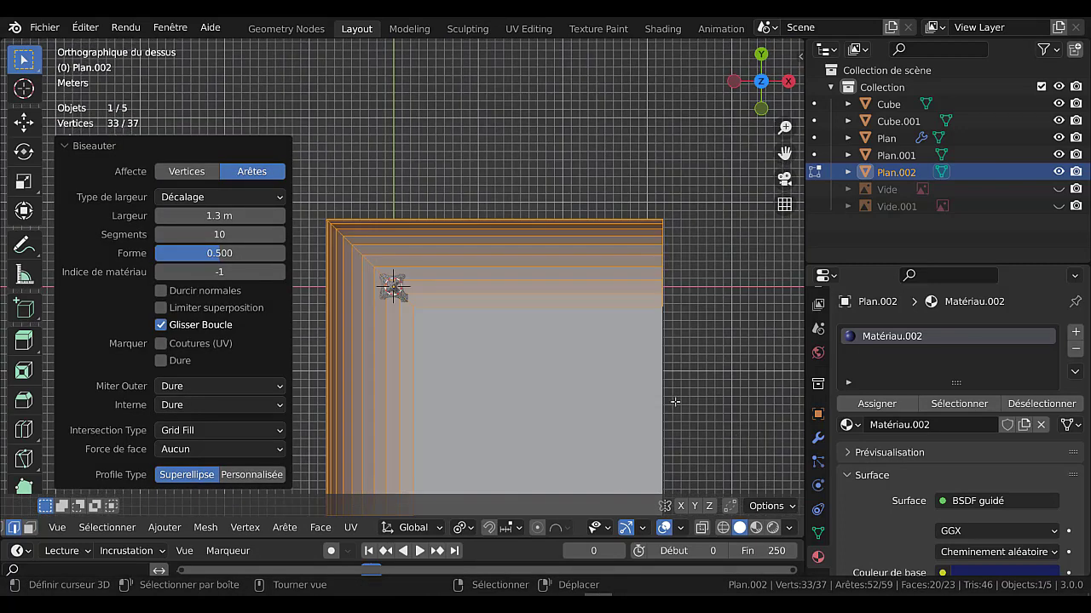
key("g")
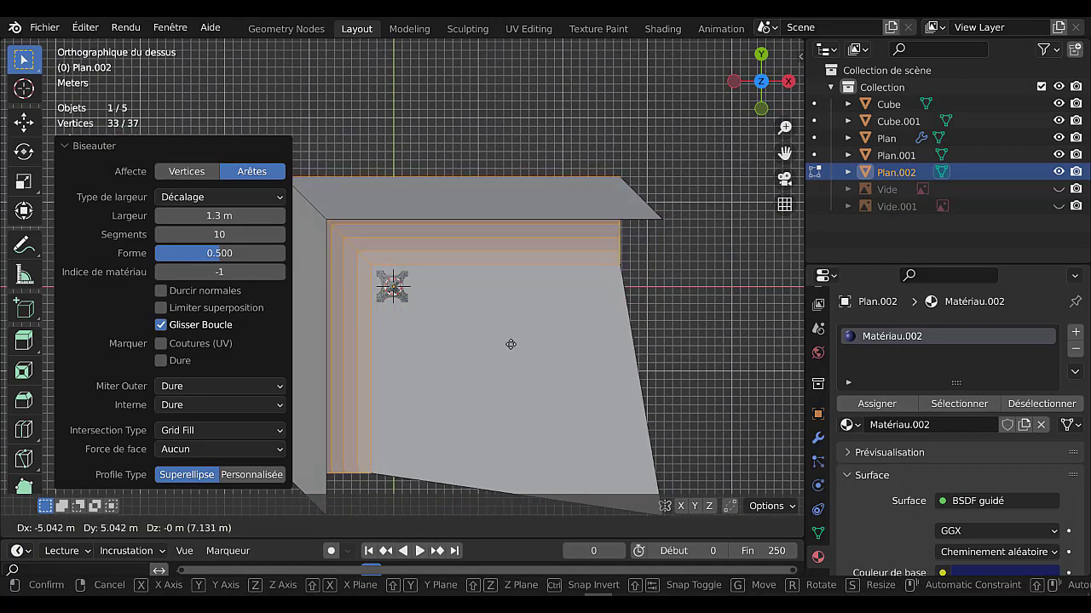
left_click(511, 344)
middle_click_drag(721, 423, 637, 288)
scroll(554, 332, "down", 4)
middle_click_drag(494, 305, 353, 221)
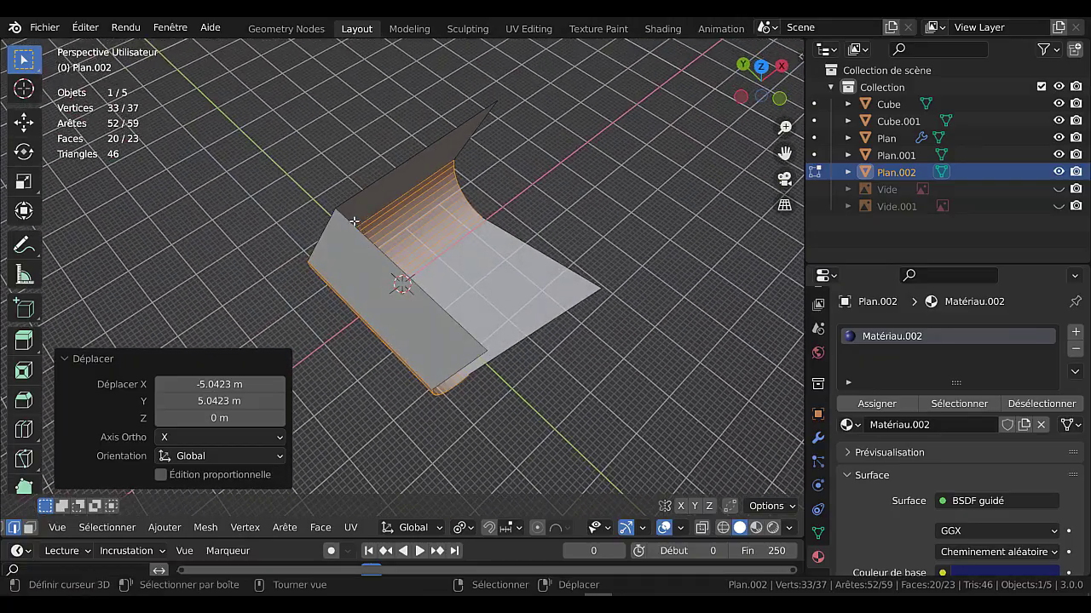
Select the back wall's top edge loop in top view, and undo that selection and the bevelled faces' move
left_click(347, 221, "alt")
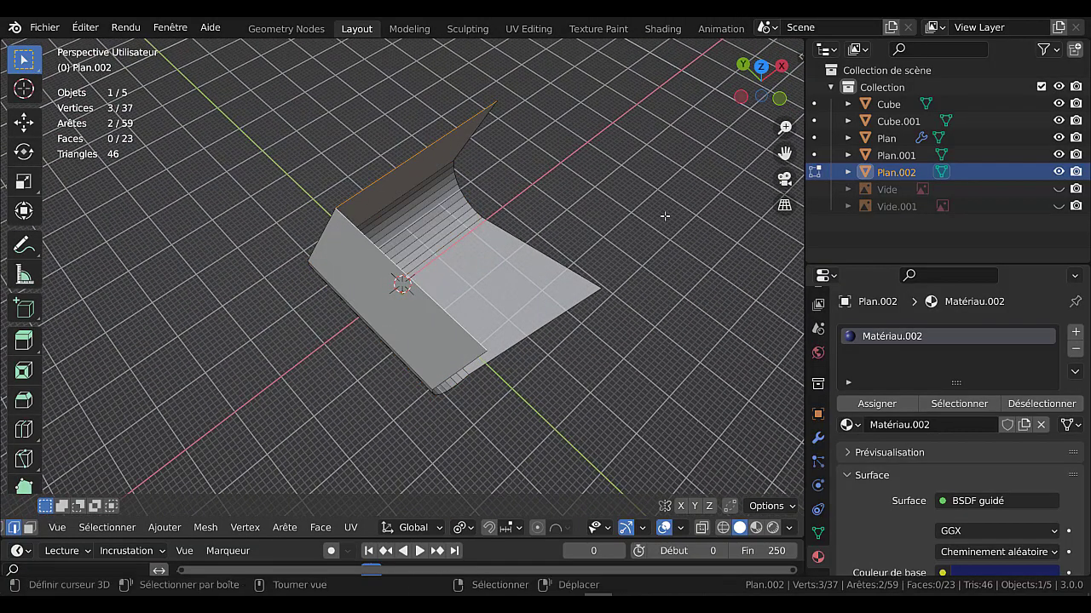
key("KP_7")
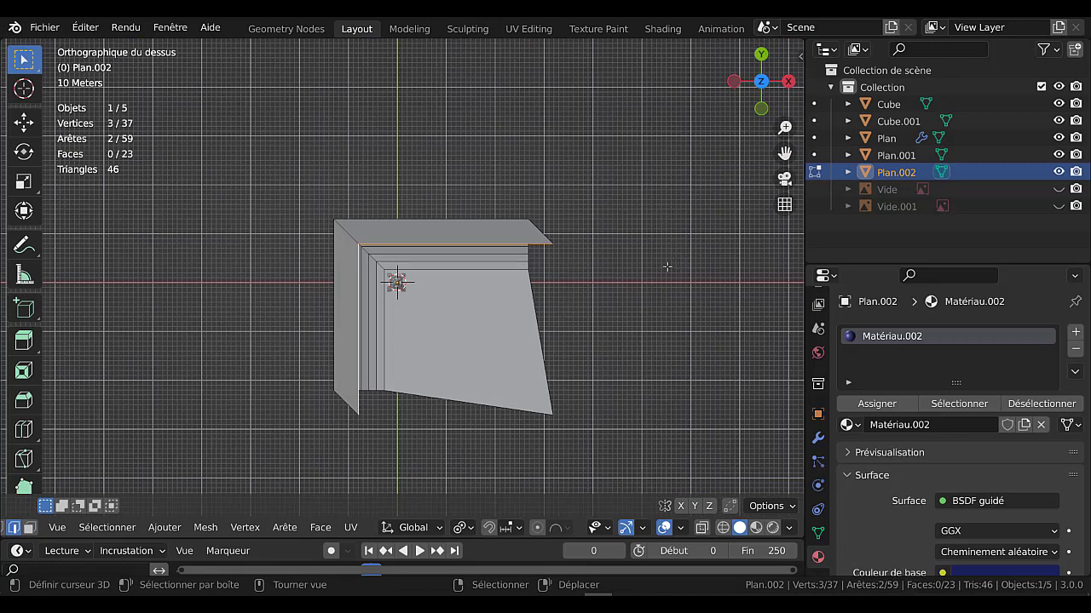
key("z")
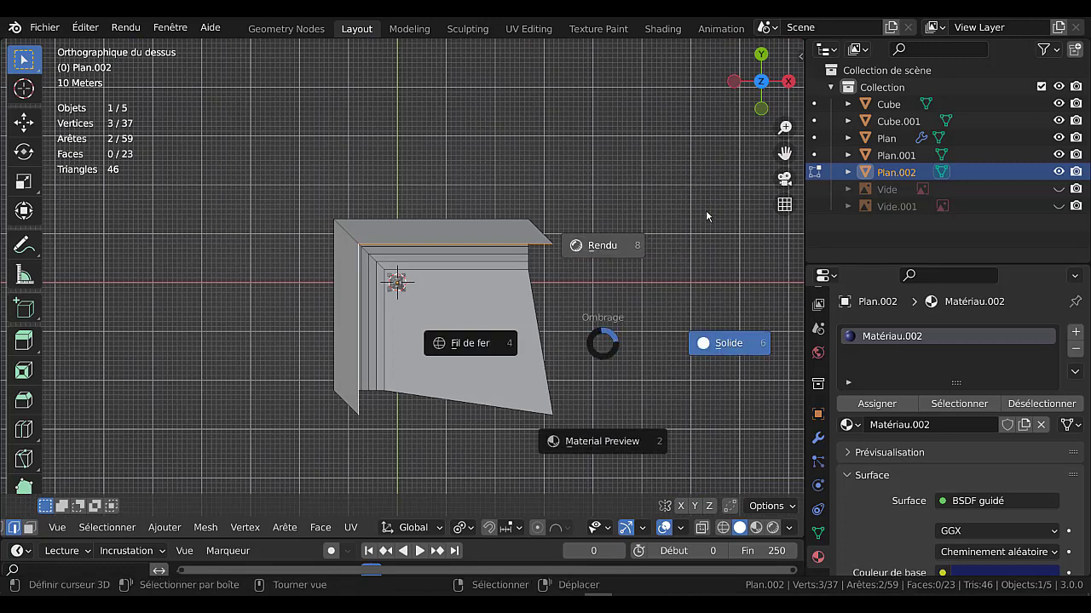
key("Escape")
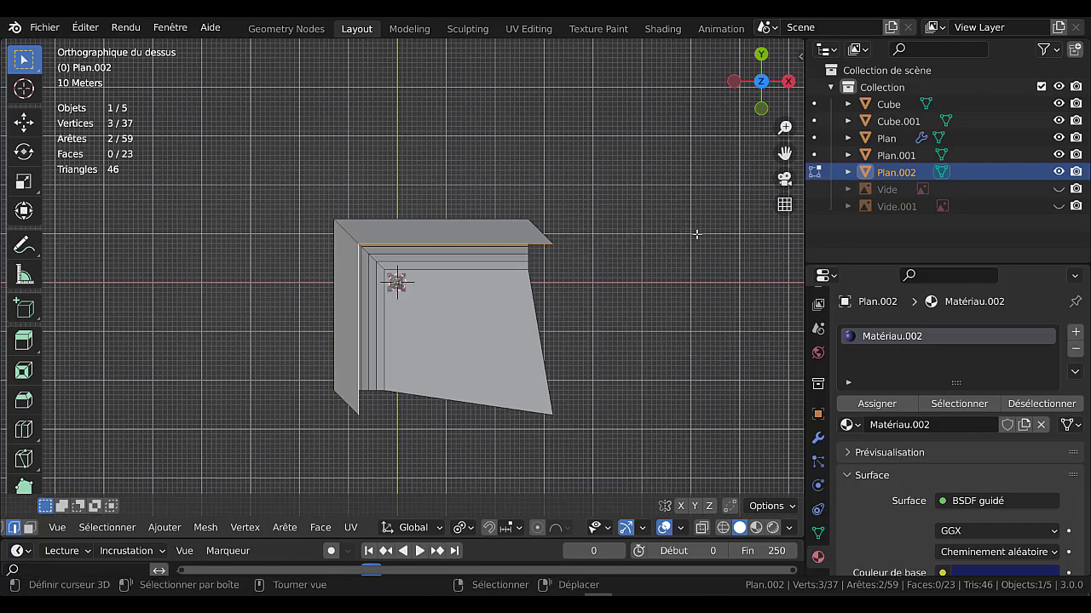
key("ctrl+z")
key("ctrl+z")
Move the whole backdrop mesh in top view about -5.34 m in X and 5.23 m in Y, and return to Object mode
middle_click_drag(655, 299, 421, 193)
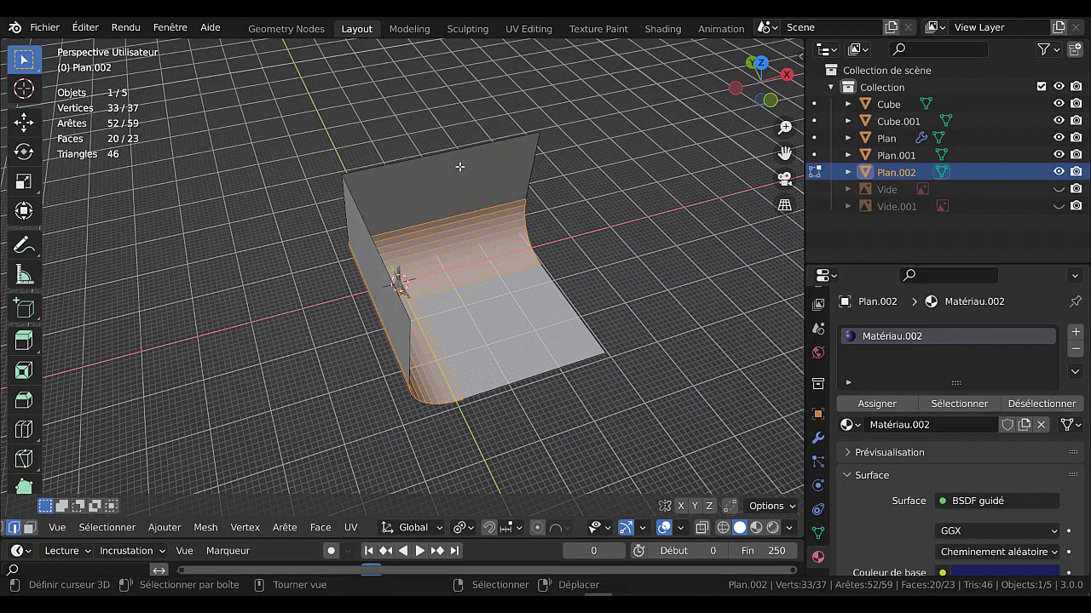
key("a")
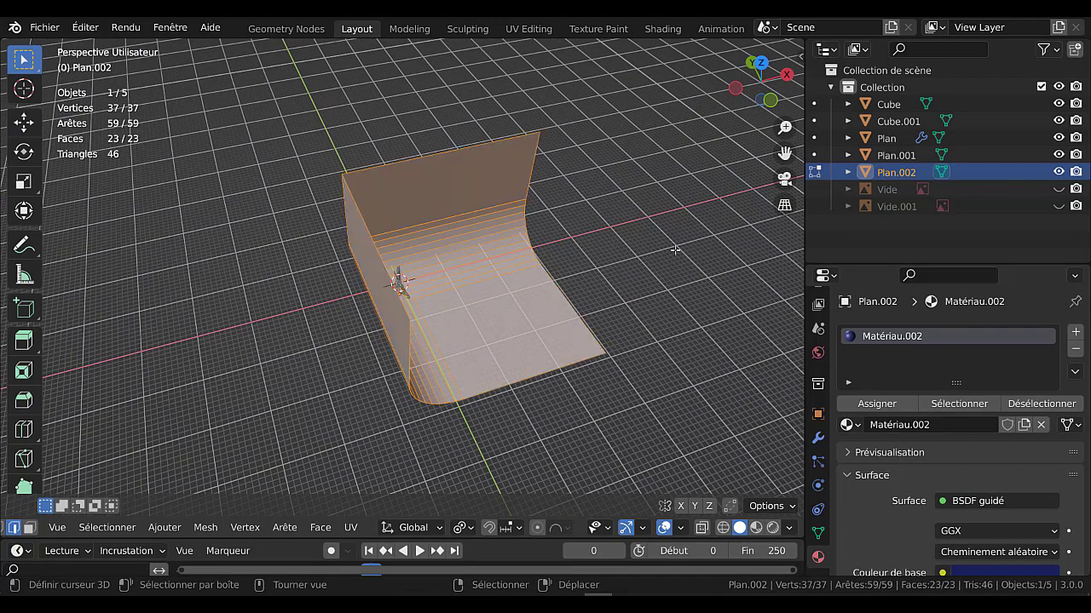
key("KP_7")
key("g")
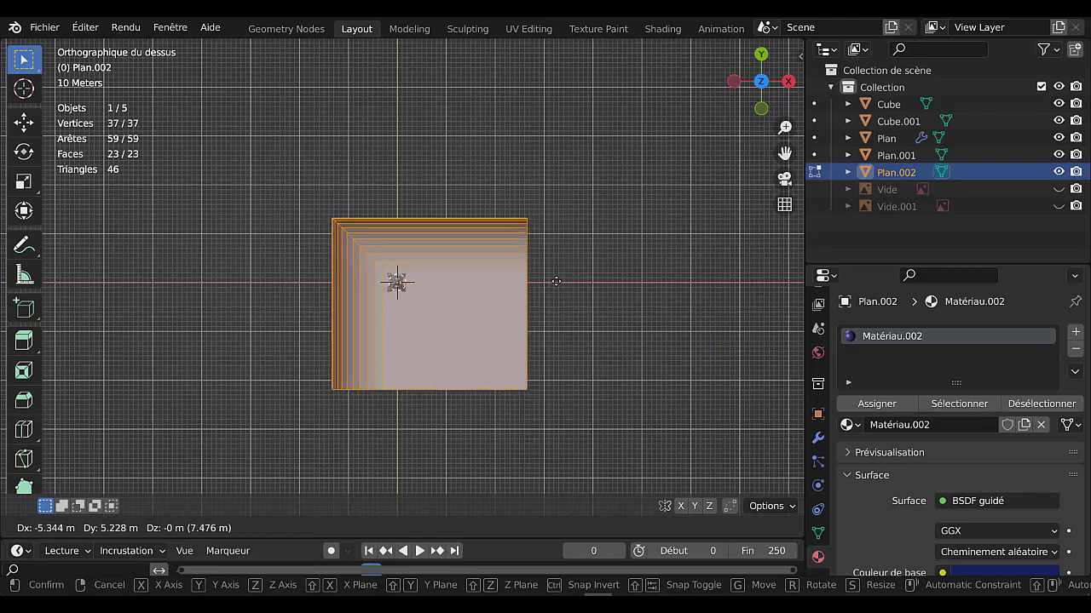
left_click(557, 281)
key("Tab")
middle_click_drag(642, 362, 604, 232)
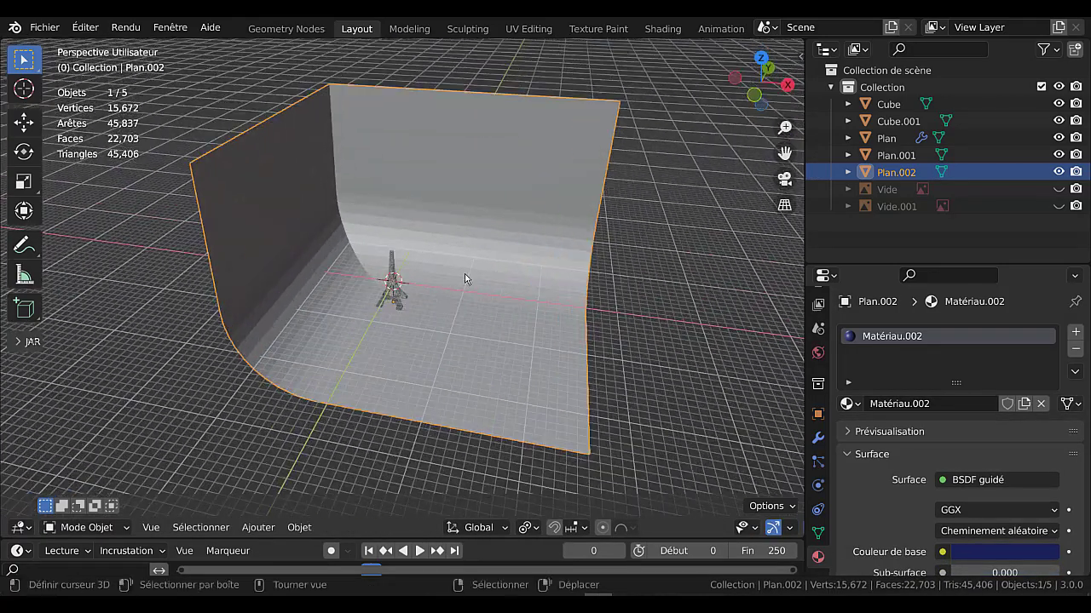
mouse_move(487, 301)
middle_mouse_down()
mouse_move(453, 290)
mouse_move(459, 305)
mouse_move(468, 295)
middle_mouse_up()
scroll(474, 314, "up", 3)
scroll(471, 281, "down", 3)
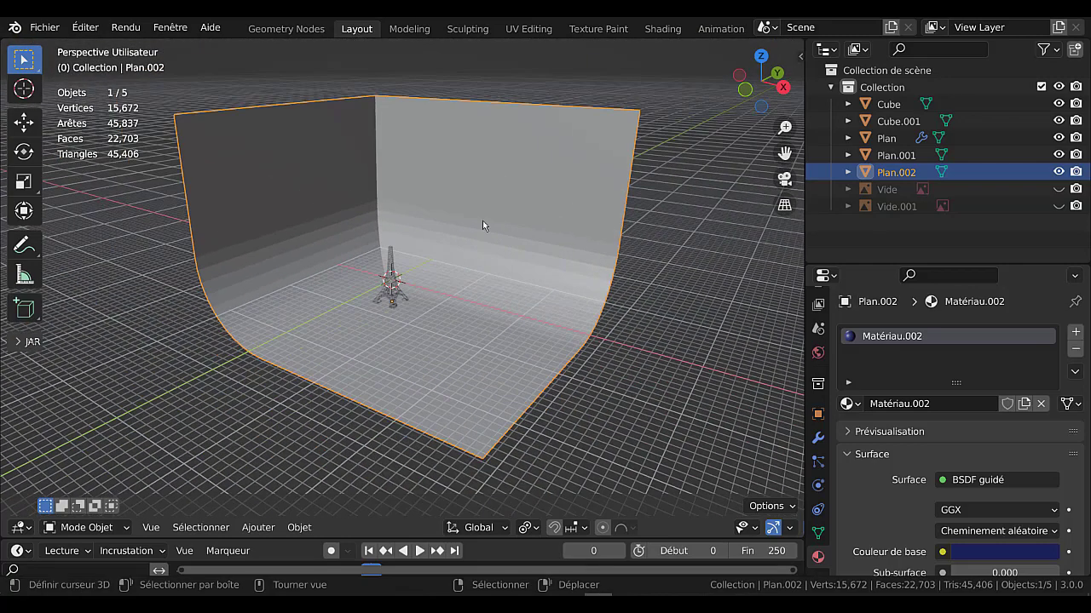
left_click(298, 528)
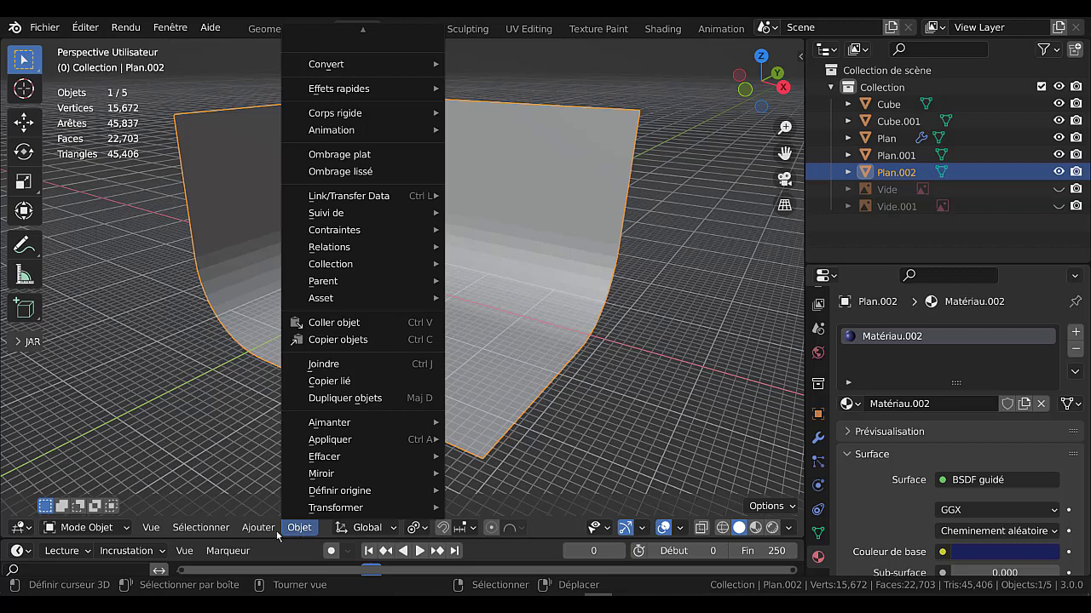
middle_click_drag(492, 471, 596, 434)
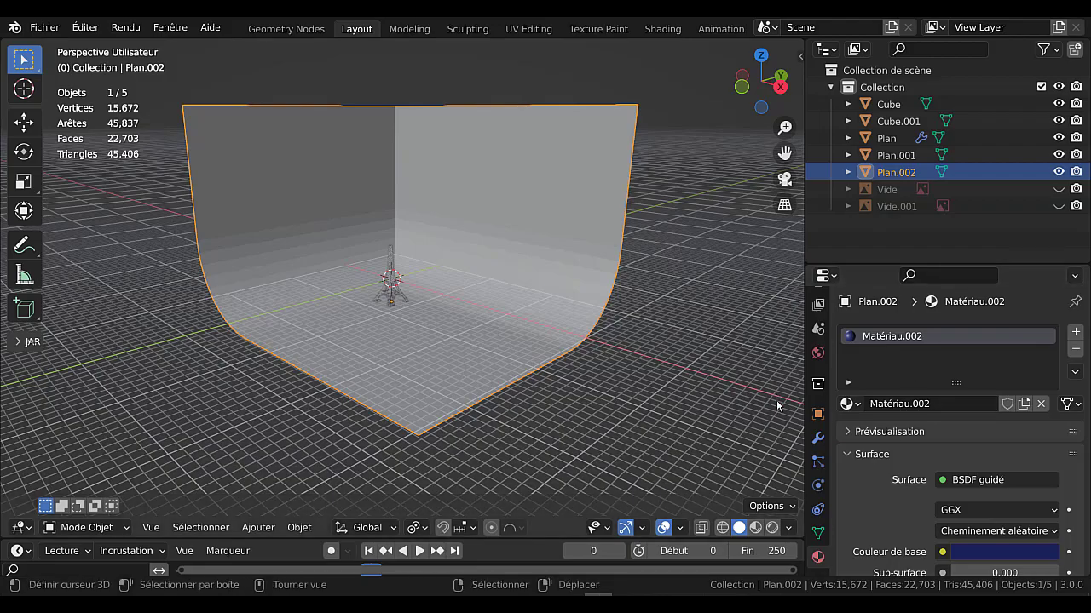
Switch the viewport to rendered shading and examine the tower up close against the blue backdrop
left_click(771, 527)
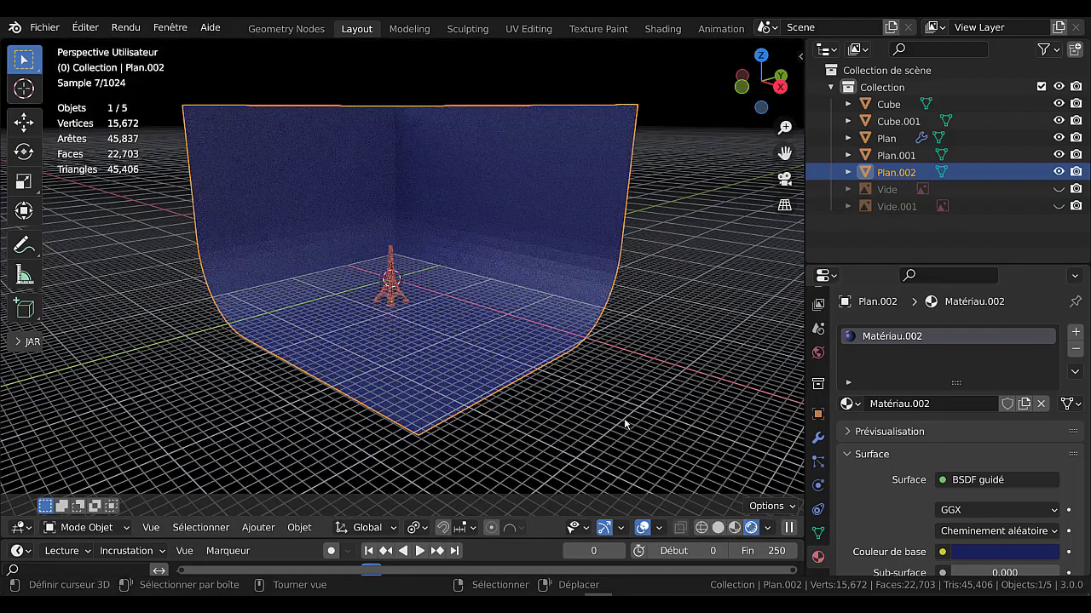
scroll(521, 423, "up", 3)
middle_click_drag(516, 375, 519, 361)
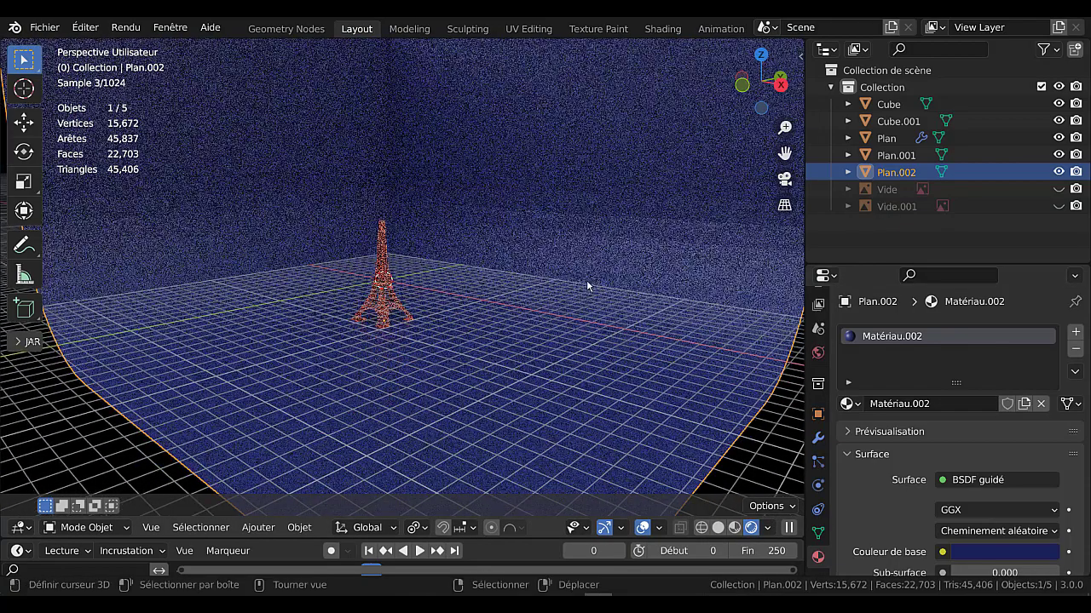
scroll(529, 287, "up", 3)
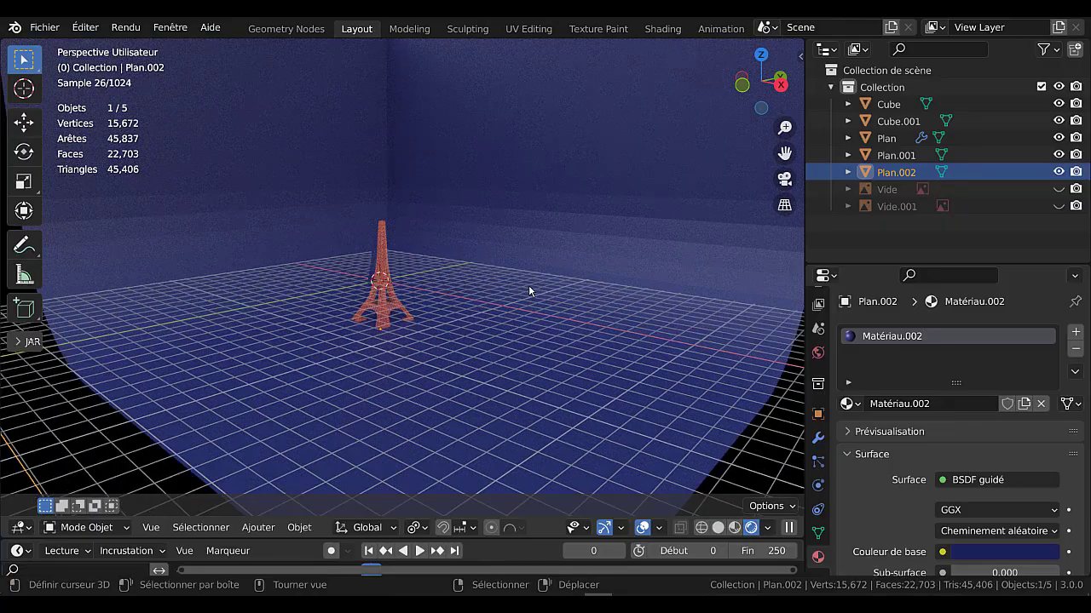
scroll(529, 286, "down", 1)
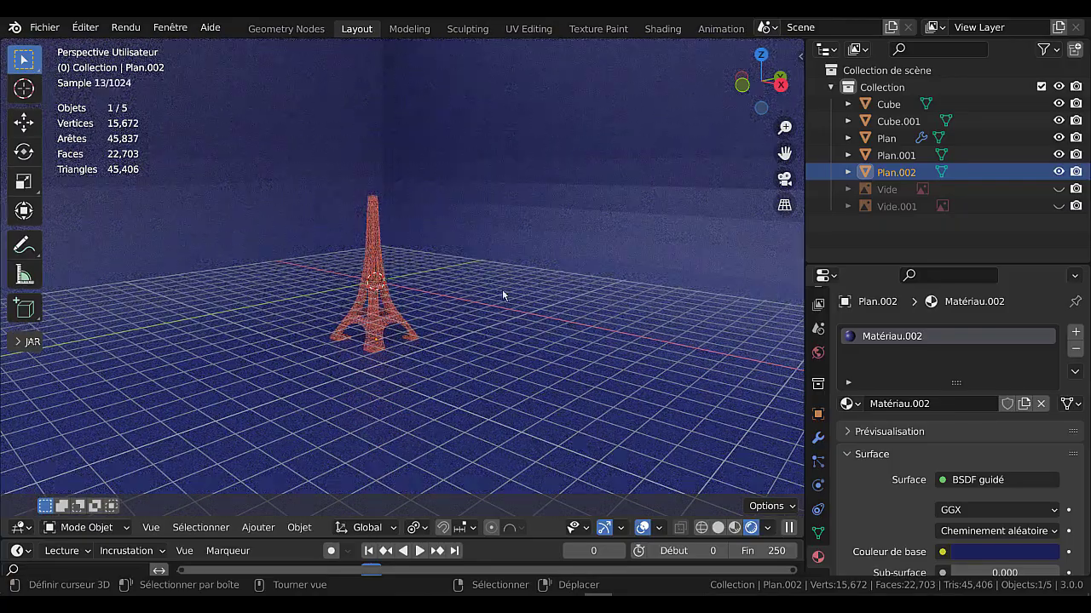
scroll(400, 340, "up", 2)
mouse_move(392, 303)
middle_mouse_down()
mouse_move(404, 319)
mouse_move(404, 275)
mouse_move(385, 287)
middle_mouse_up()
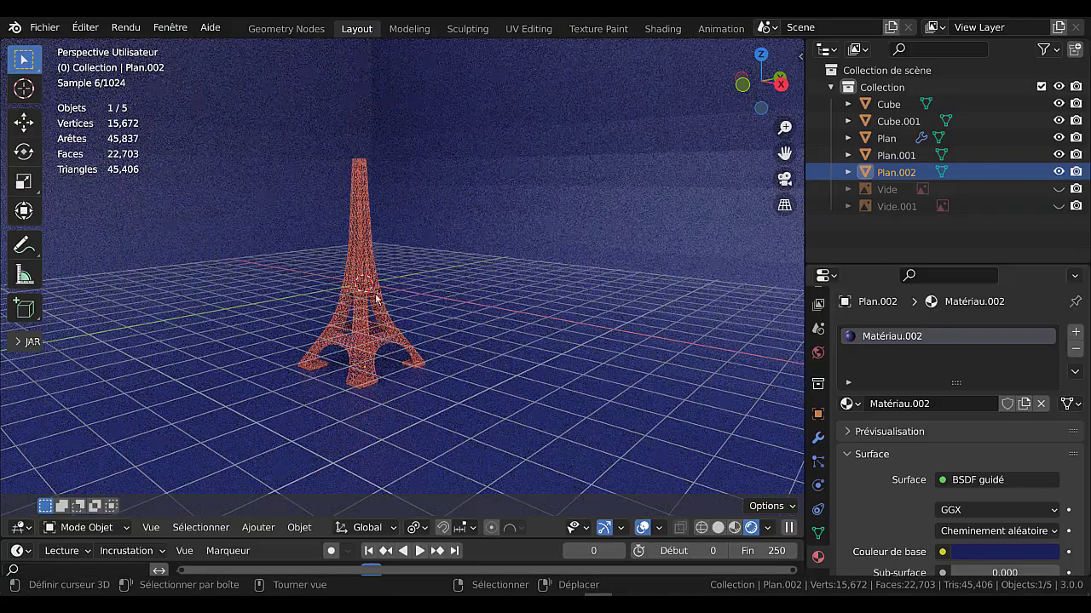
scroll(388, 285, "up", 4)
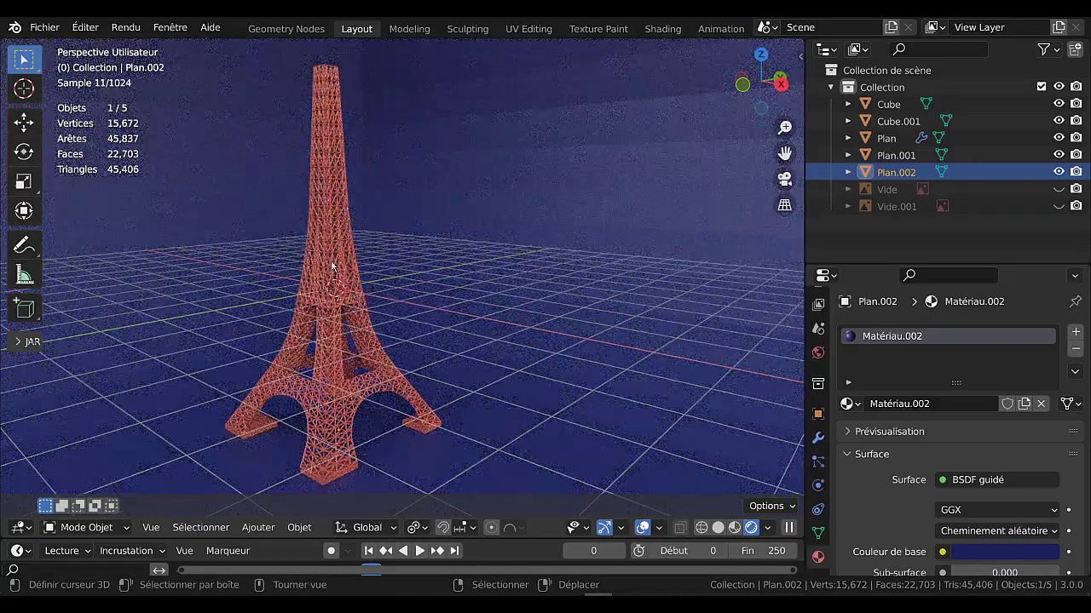
Select the tower's upper section and set its origin to its geometry
left_click(334, 253)
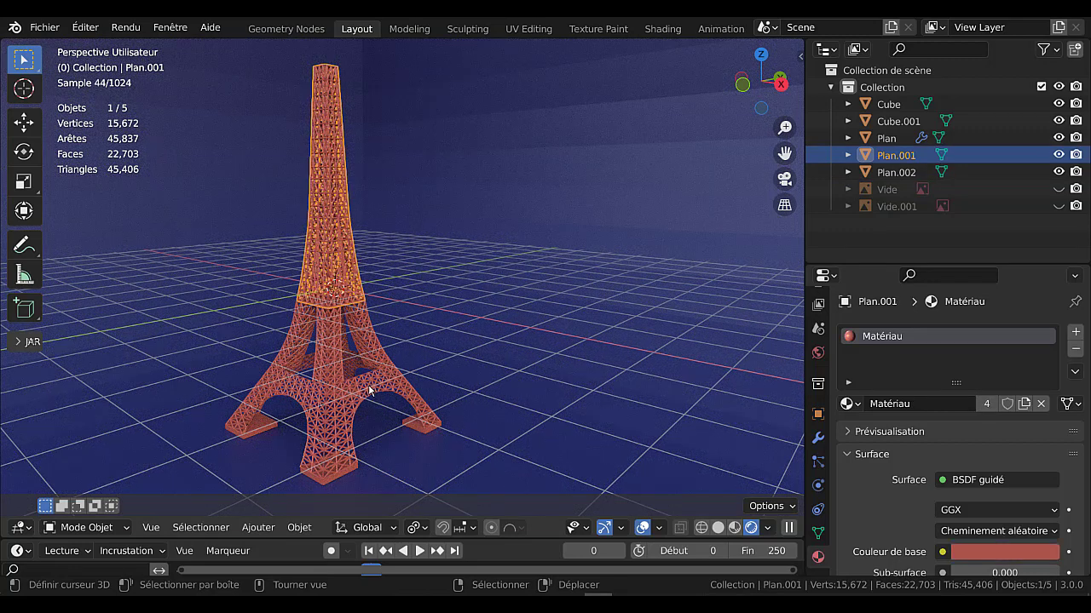
left_click(299, 528)
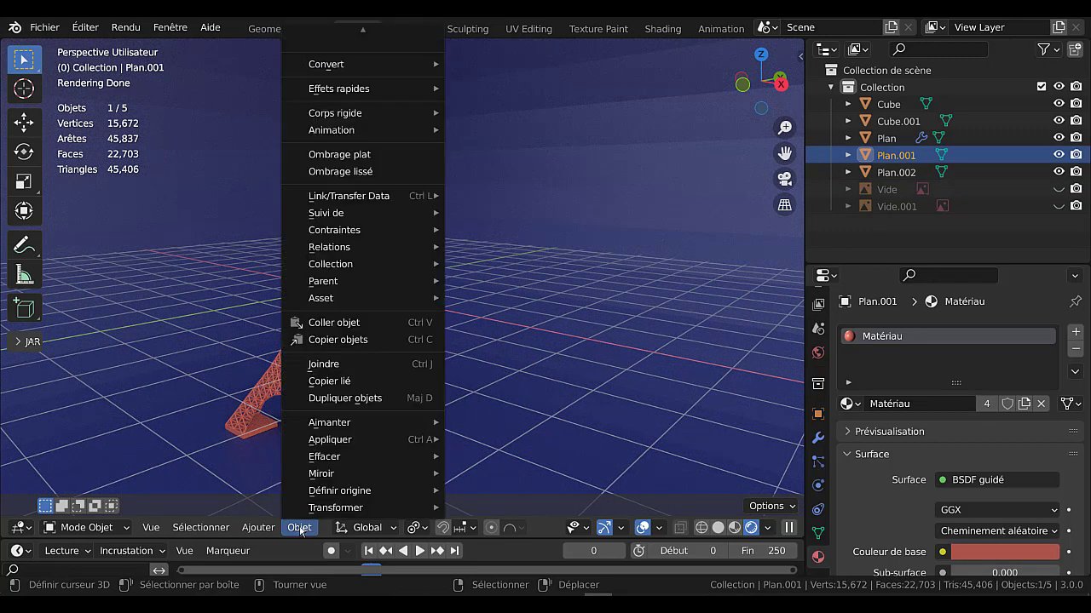
mouse_move(310, 498)
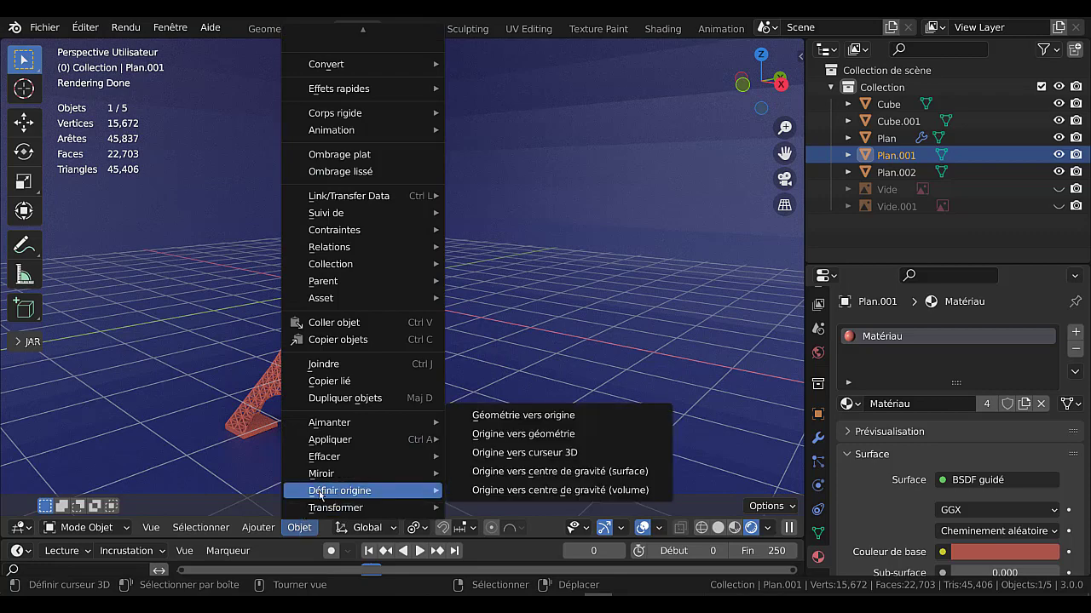
left_click(548, 434)
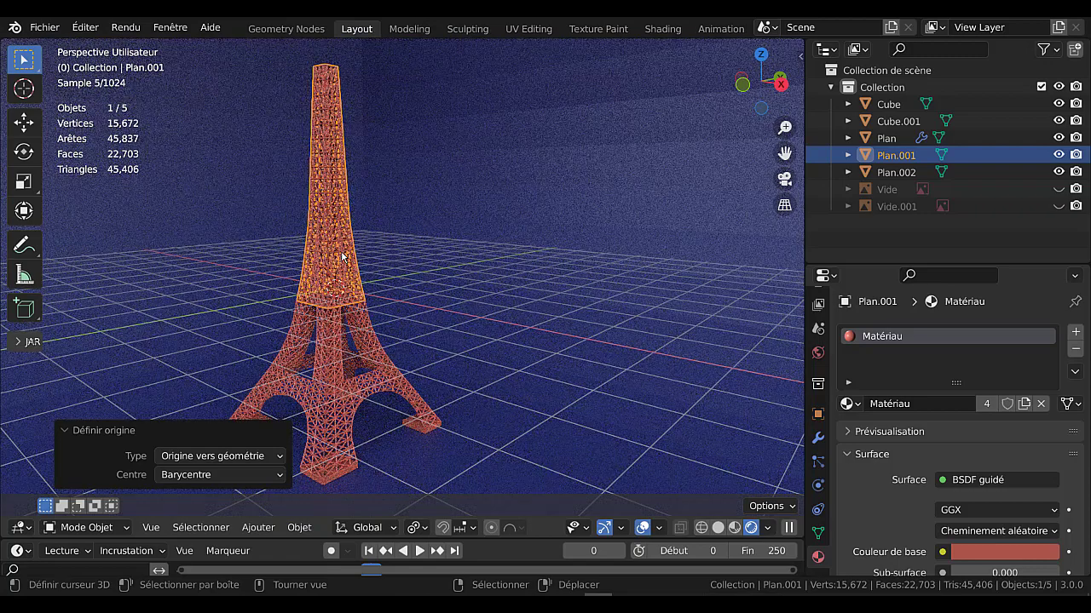
Add a point light at the world origin inside the tower and set its power to about 121.4 W
scroll(299, 300, "up", 3)
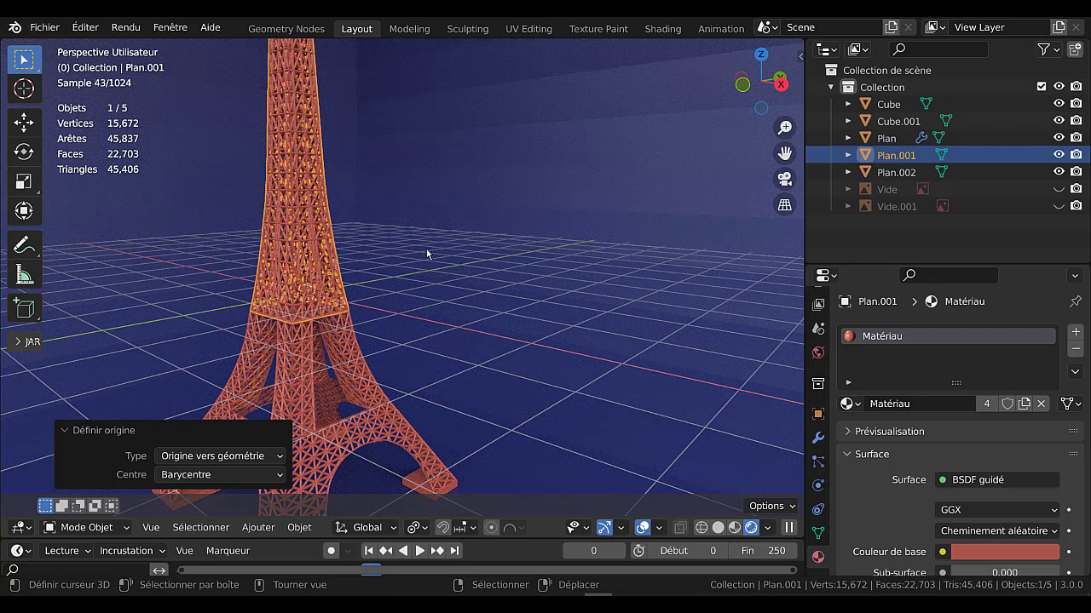
left_click(270, 532)
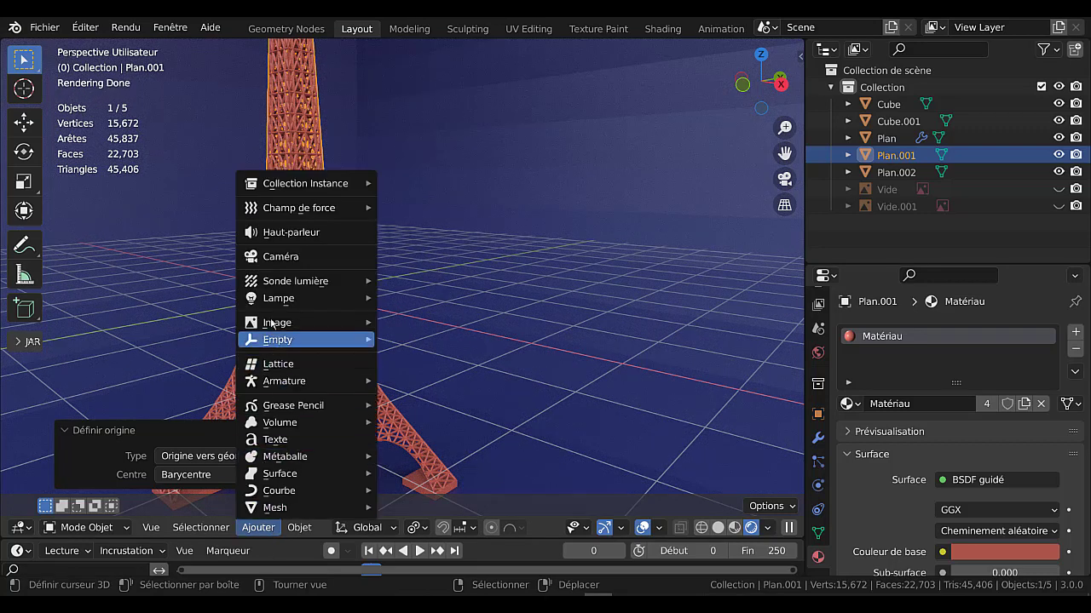
mouse_move(271, 298)
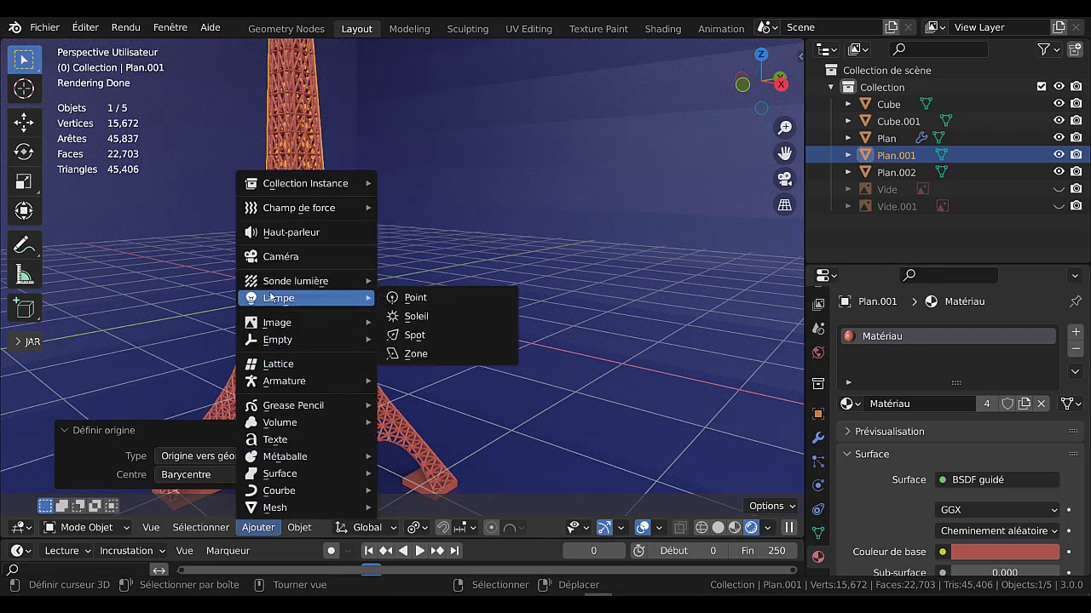
left_click(417, 300)
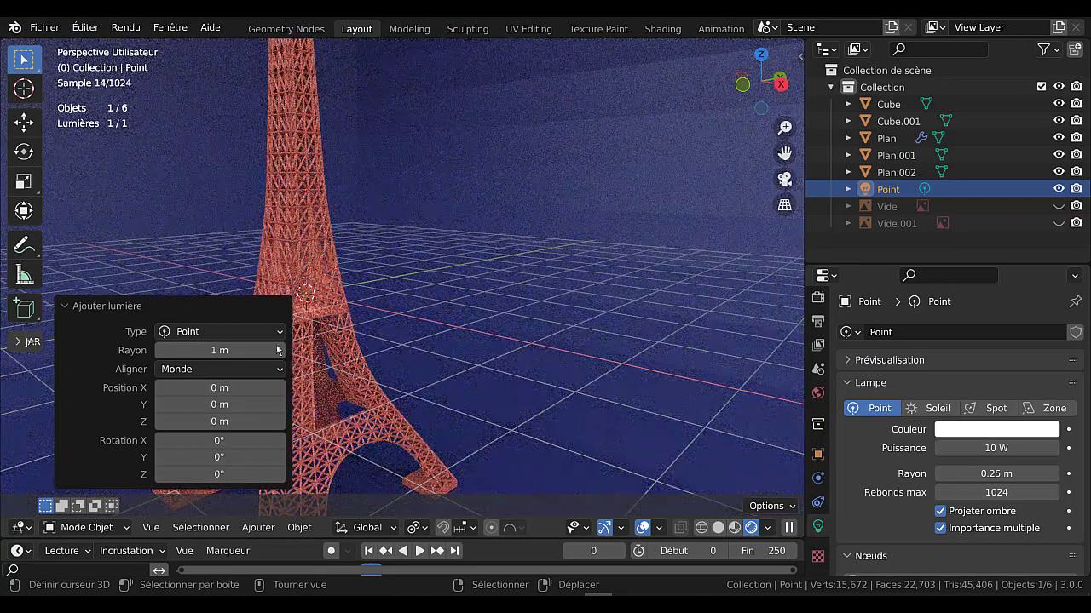
left_click(222, 305)
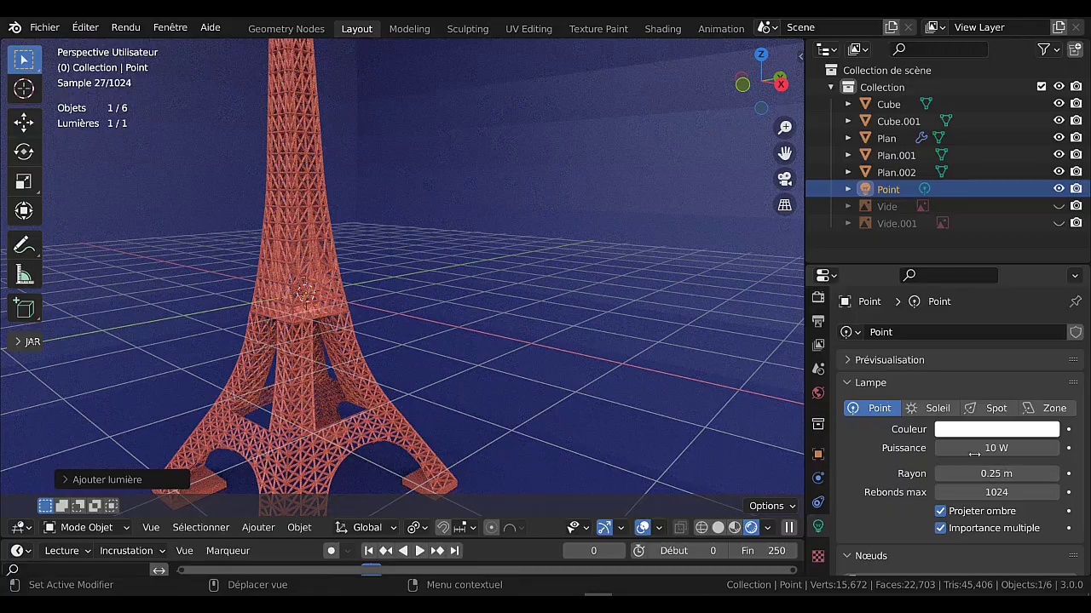
left_click_drag(996, 448, 1053, 448)
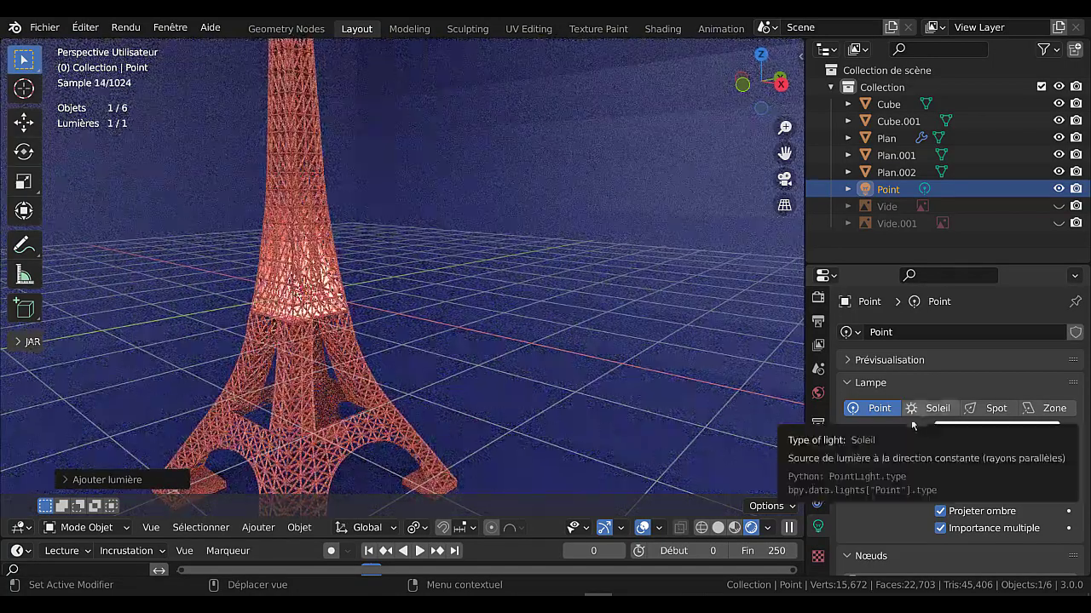
Duplicate the point light down the Z axis to the tower's base and set the copy's power to about 283.3 W
scroll(380, 358, "down", 4)
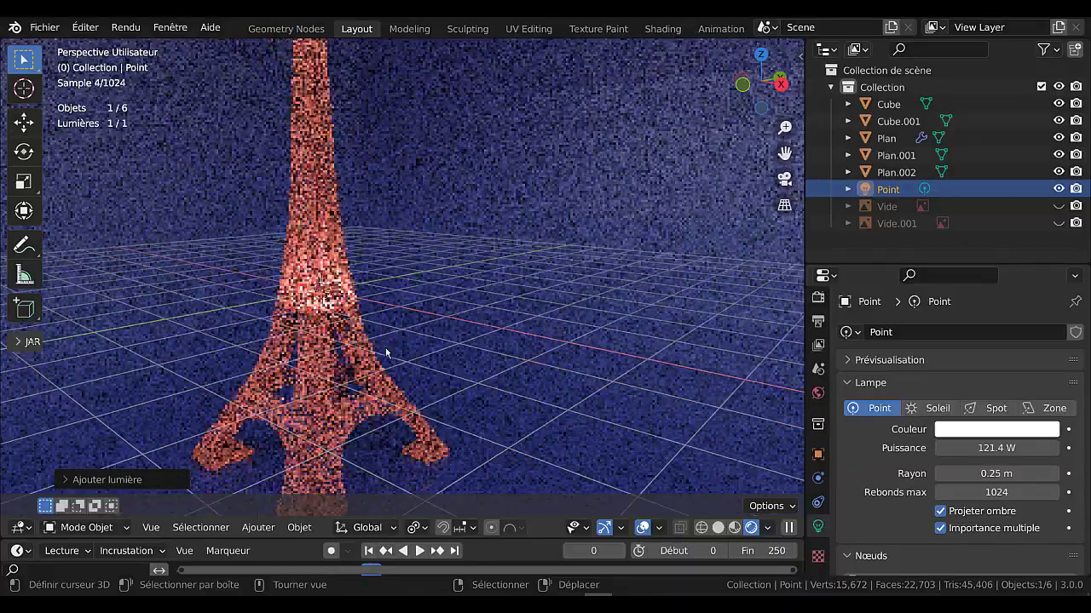
key("shift+d")
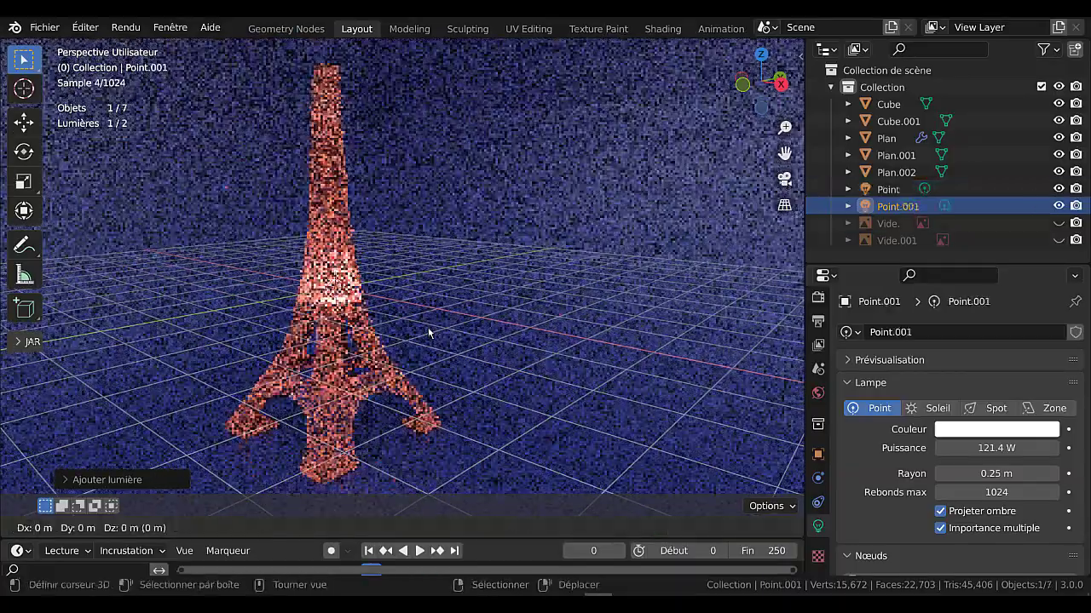
key("z")
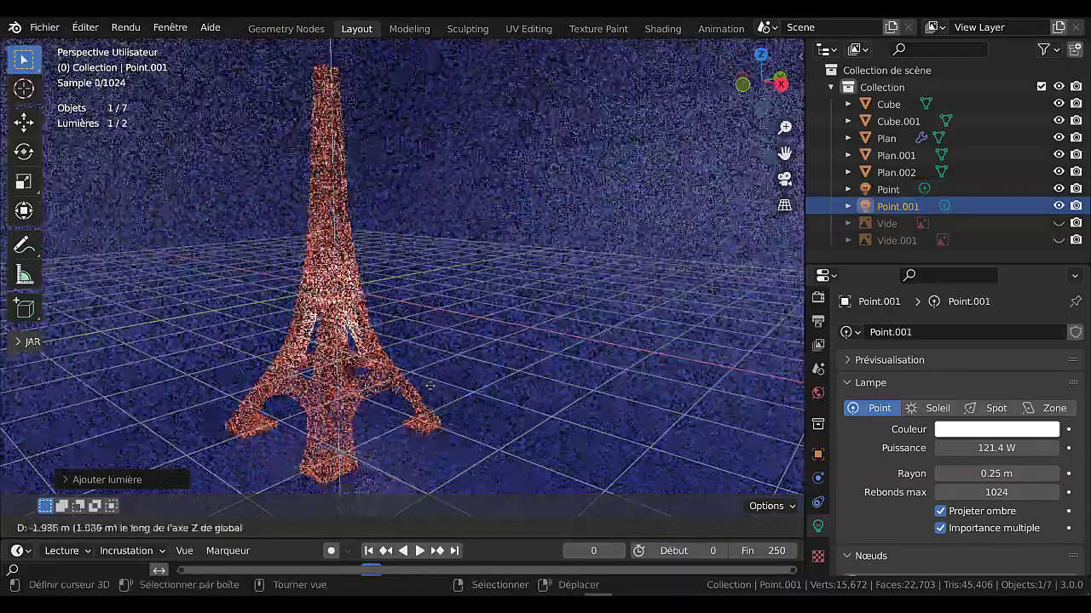
left_click(432, 420)
middle_click_drag(432, 420, 454, 354)
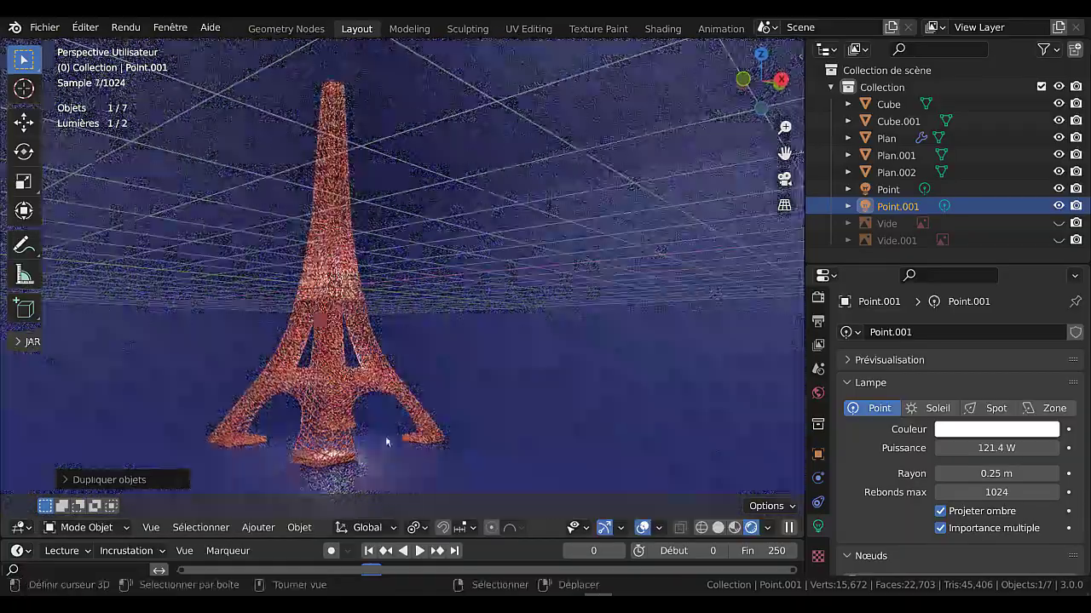
left_click_drag(971, 448, 998, 448)
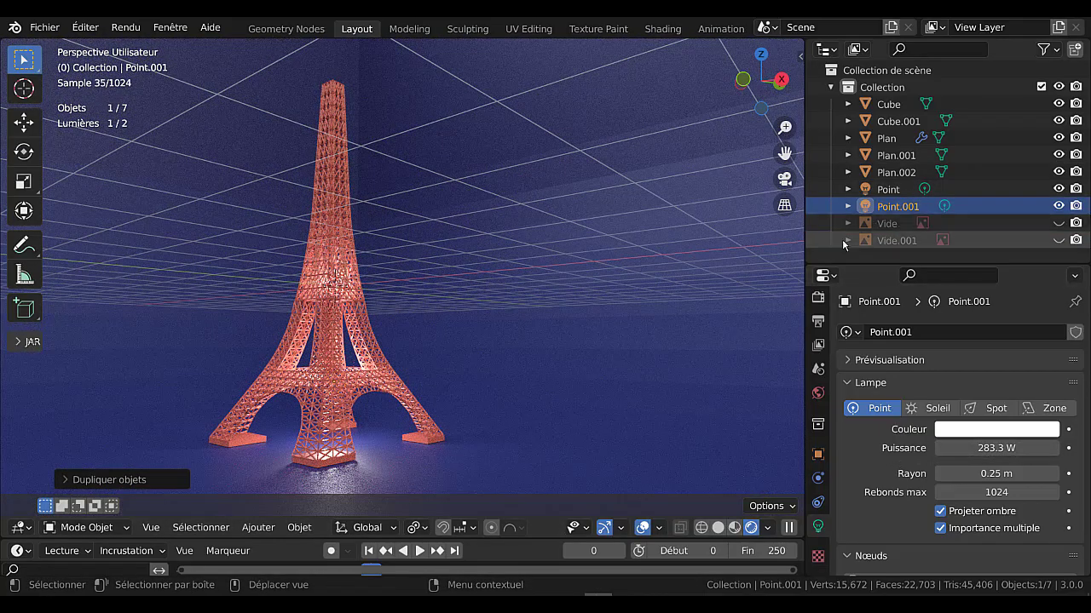
Duplicate the mid-tower point light up the Z axis to about 4.38 m and set the copy's power to about 49.7 W
left_click(878, 190)
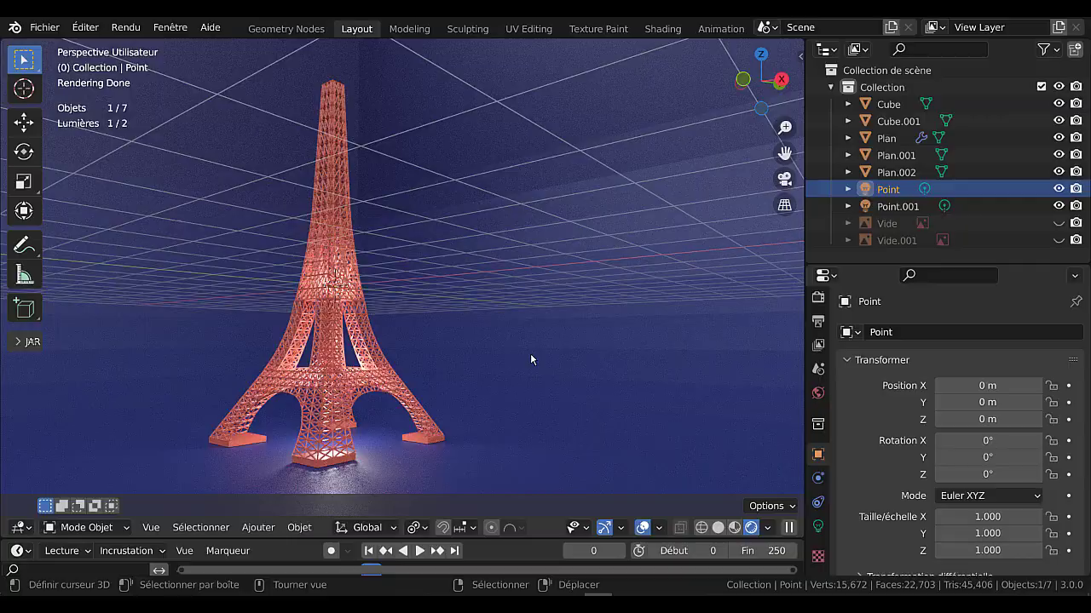
key("shift+d")
key("z")
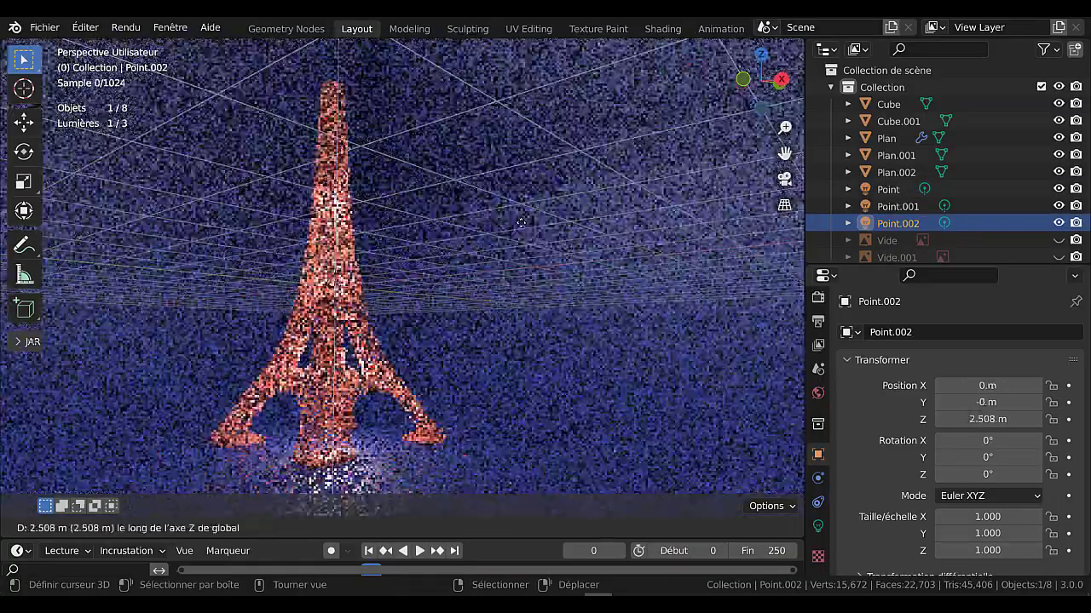
left_click(511, 170)
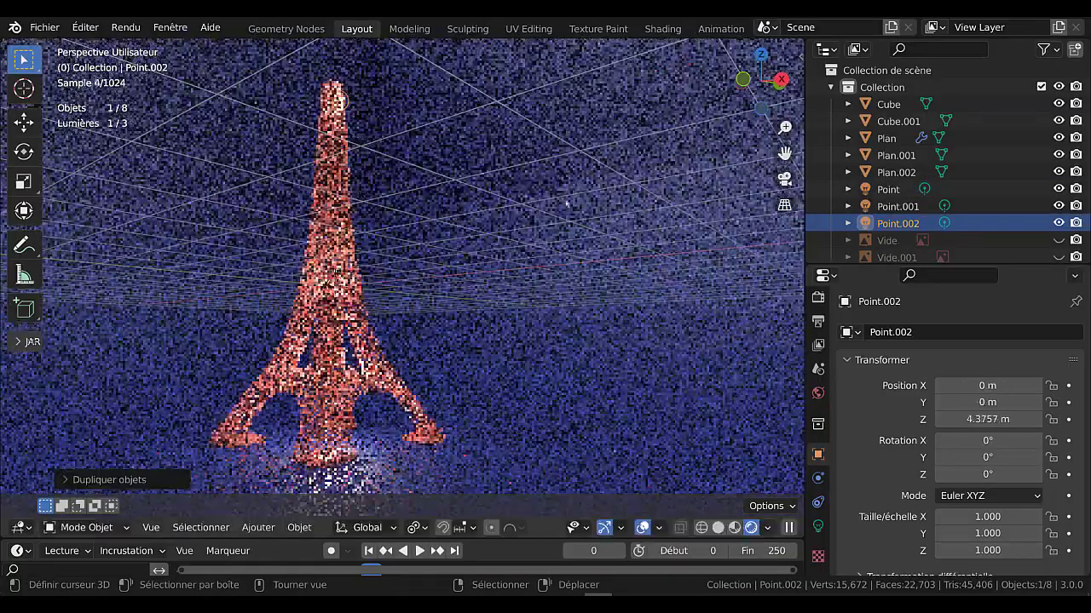
left_click(818, 527)
scroll(979, 426, "down", 1)
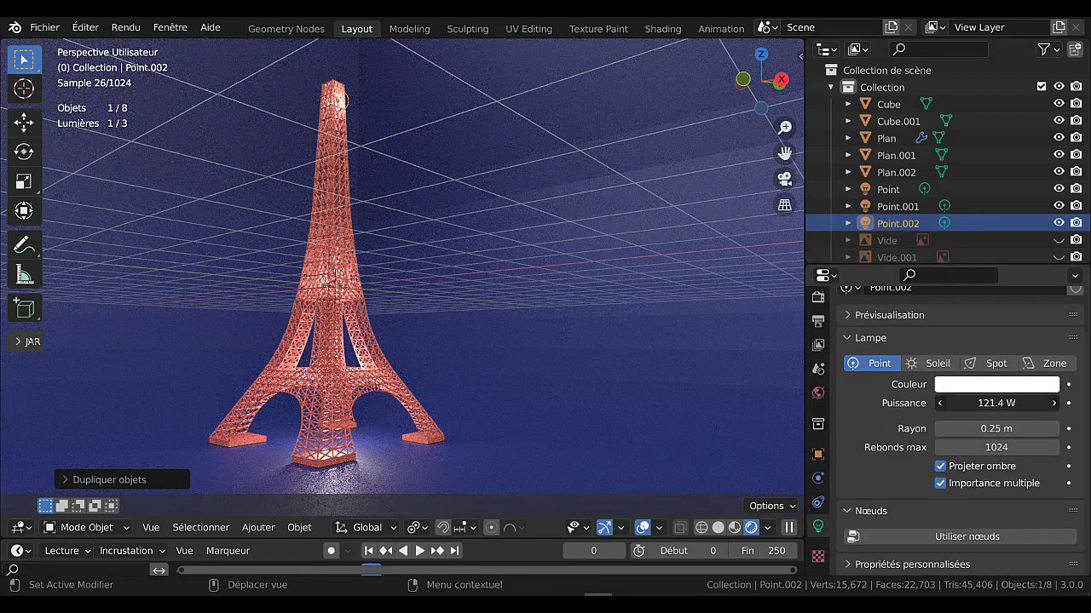
mouse_move(996, 403)
left_mouse_down()
mouse_move(954, 403)
mouse_move(1023, 403)
mouse_move(1006, 403)
left_mouse_up()
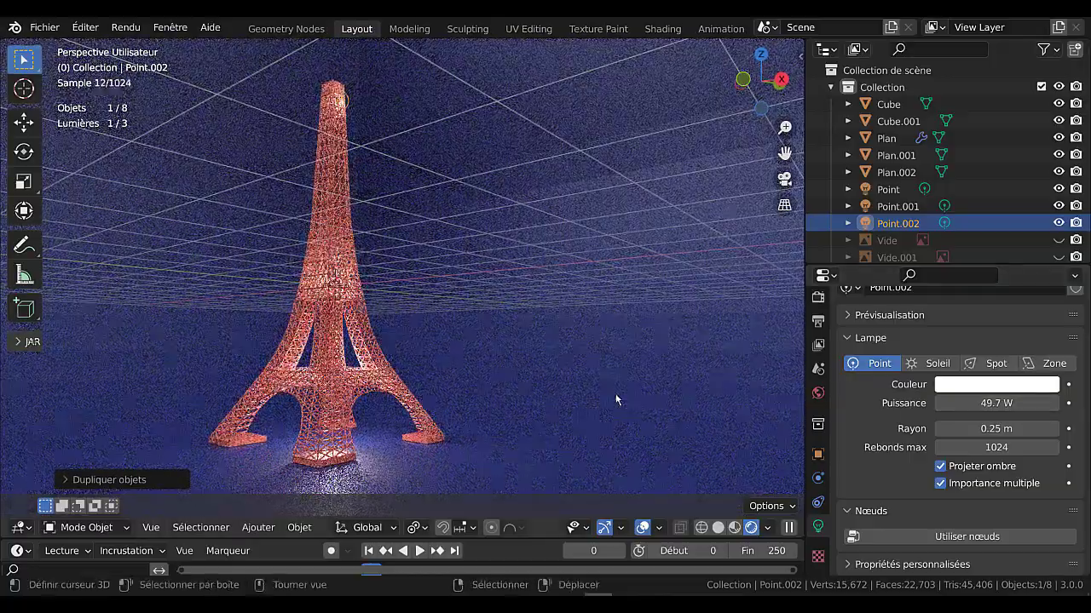
Widen the 3D viewport and apply smooth shading to the backdrop
scroll(622, 377, "down", 3)
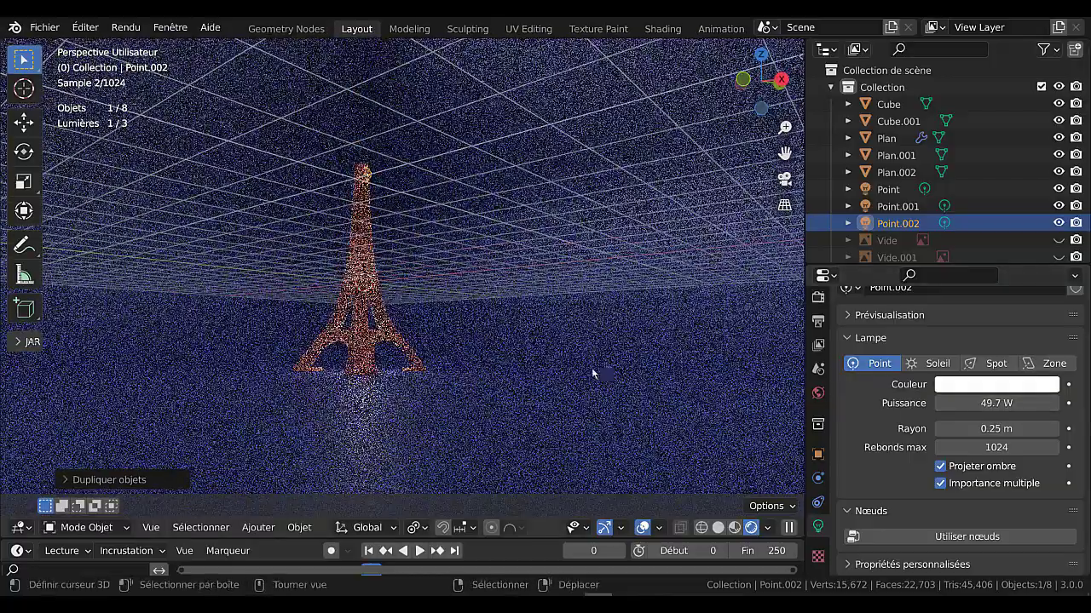
mouse_move(592, 369)
middle_mouse_down()
mouse_move(570, 380)
mouse_move(596, 399)
mouse_move(602, 384)
middle_mouse_up()
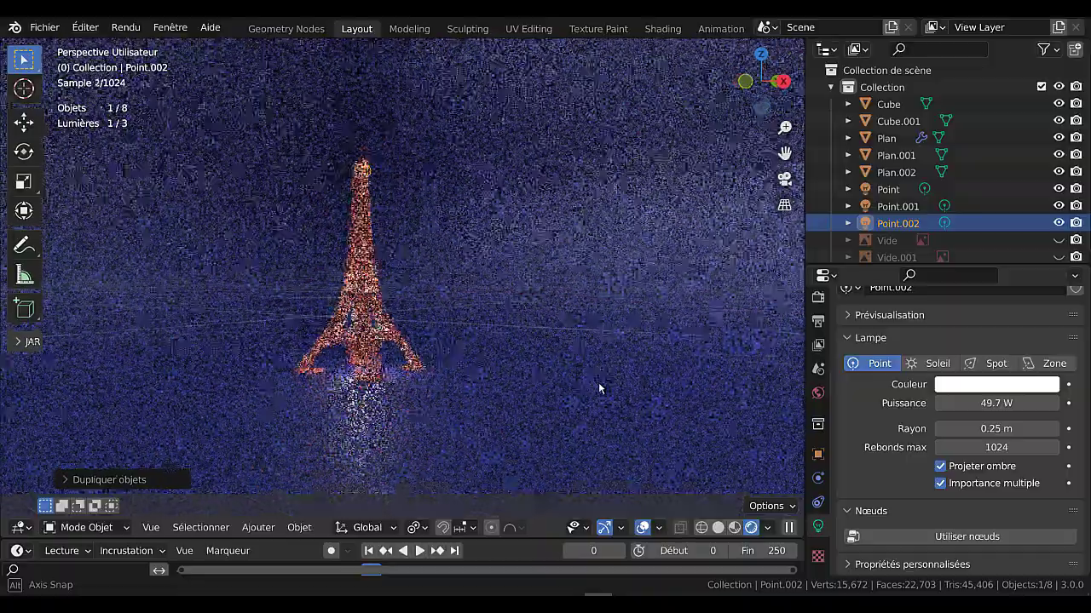
scroll(529, 369, "up", 3)
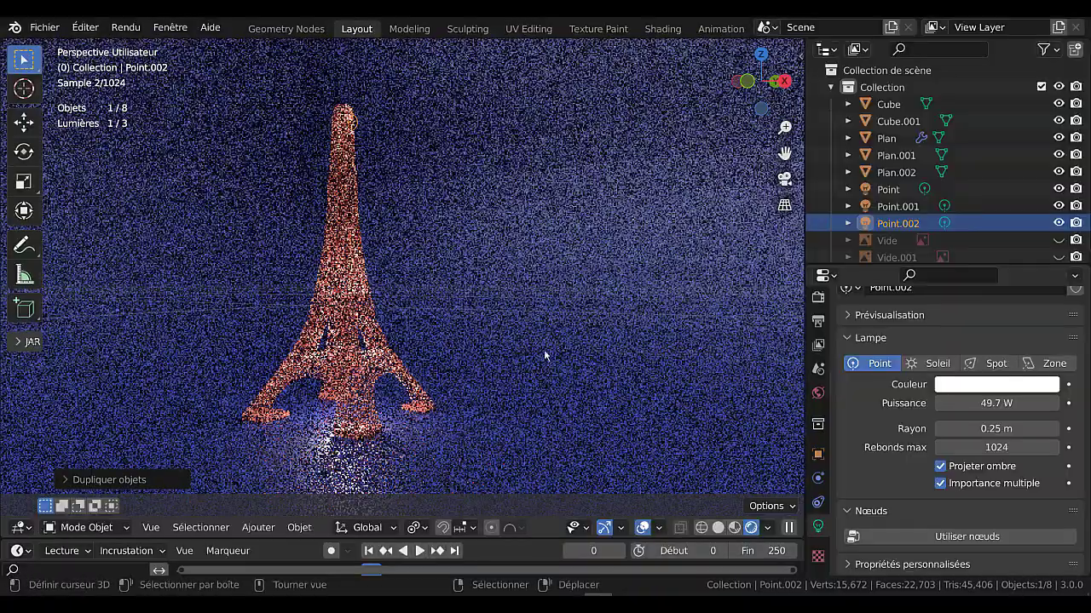
left_click_drag(801, 331, 869, 331)
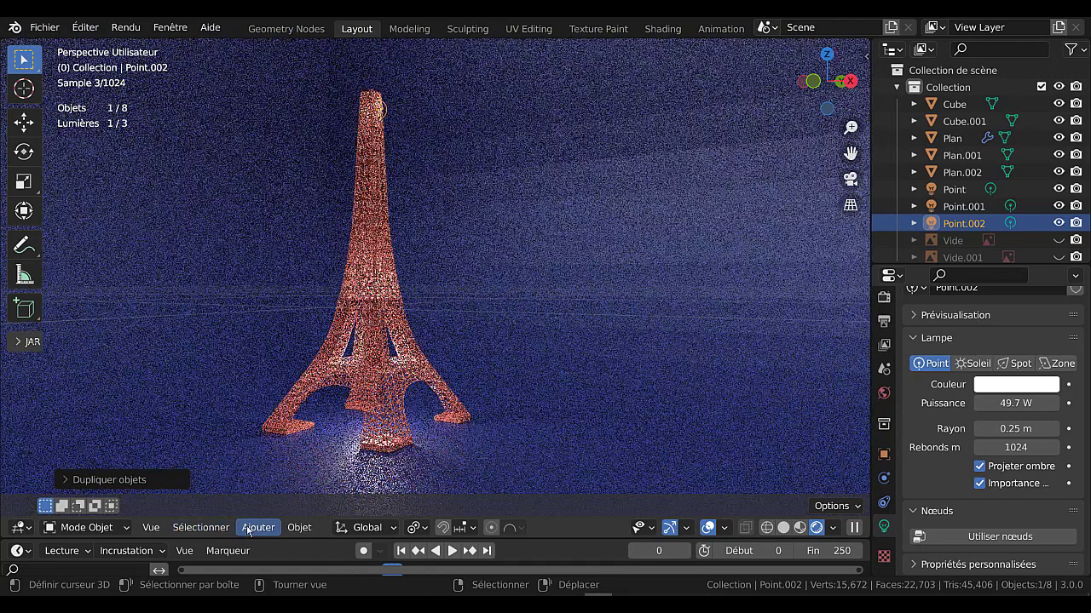
left_click(312, 482)
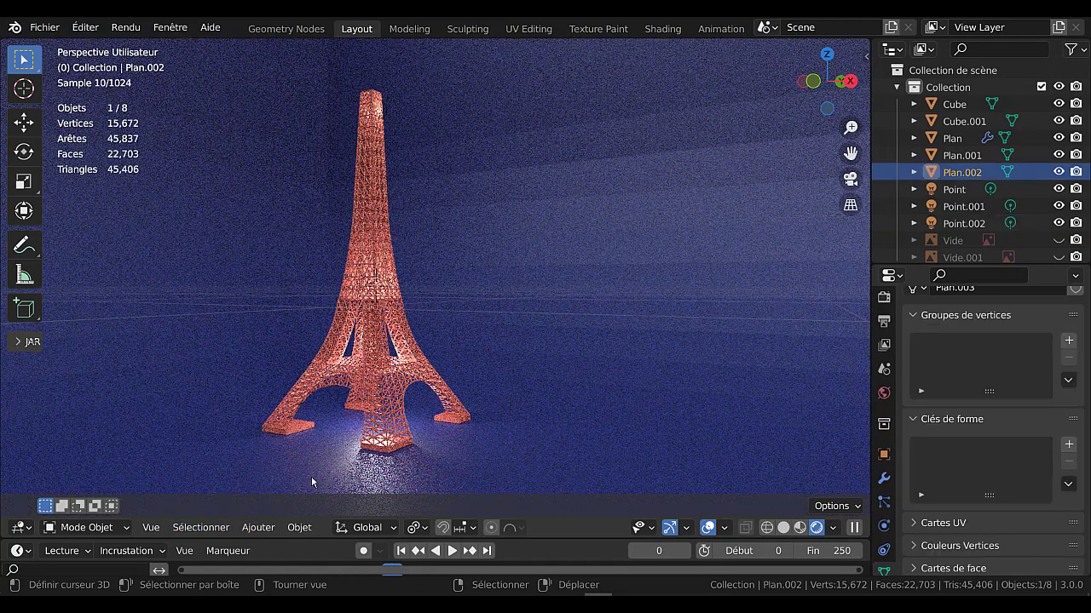
left_click(286, 528)
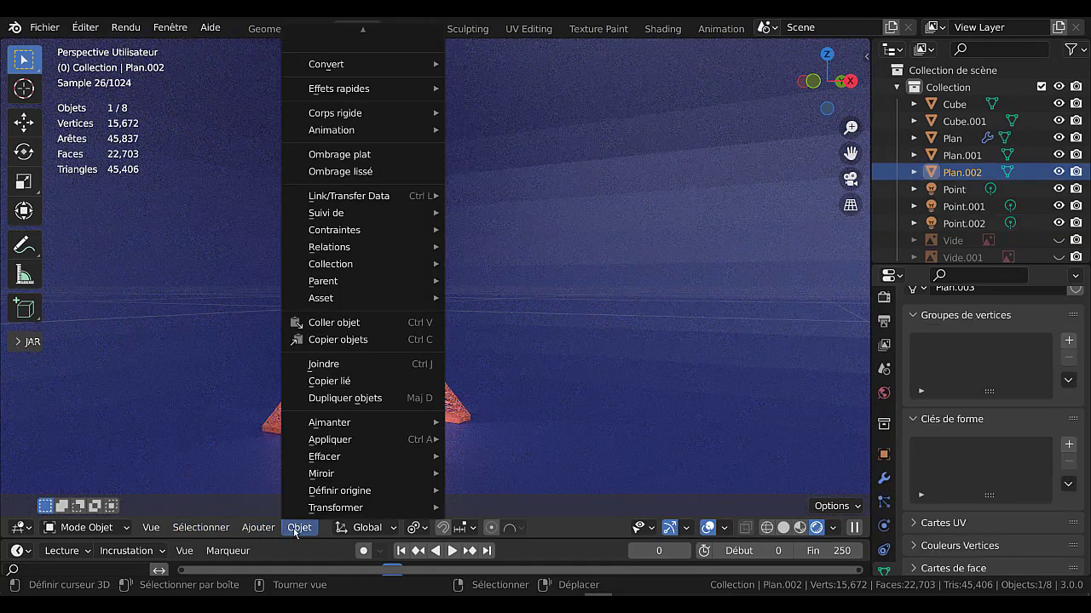
left_click(344, 173)
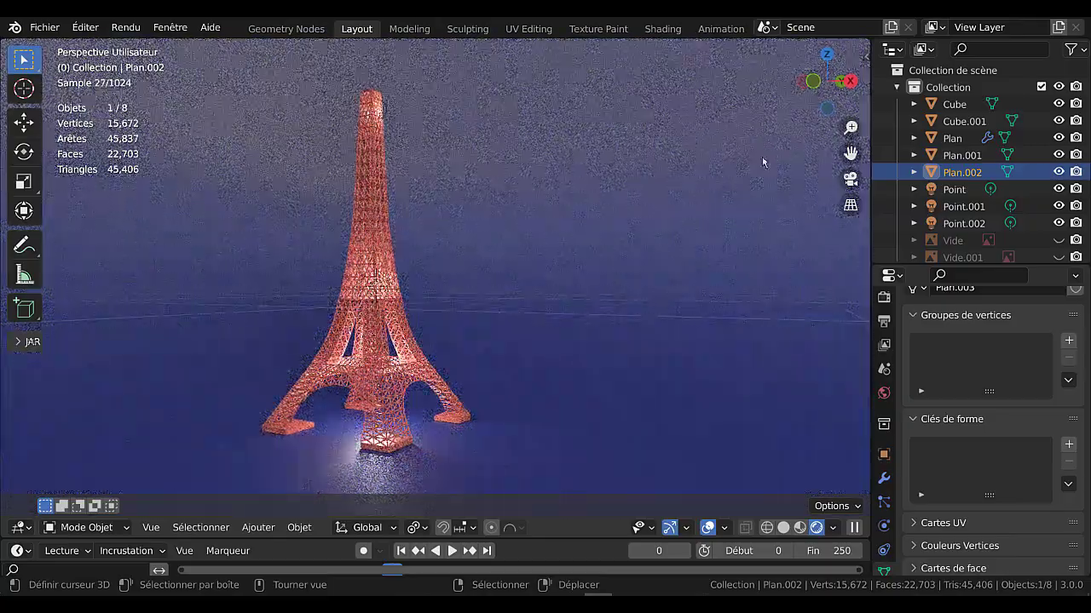
Darken the backdrop material's base colour to a deep navy with hue 0.655, saturation 0.857 and value 0.029
middle_click_drag(693, 256, 681, 245)
middle_click_drag(644, 299, 666, 292, "shift")
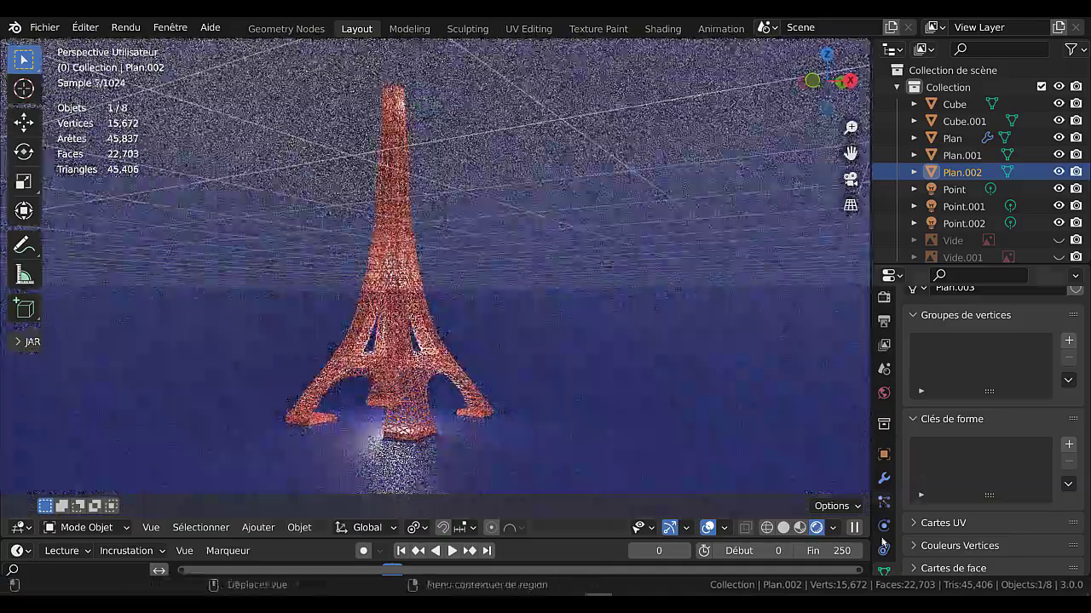
scroll(883, 562, "down", 3)
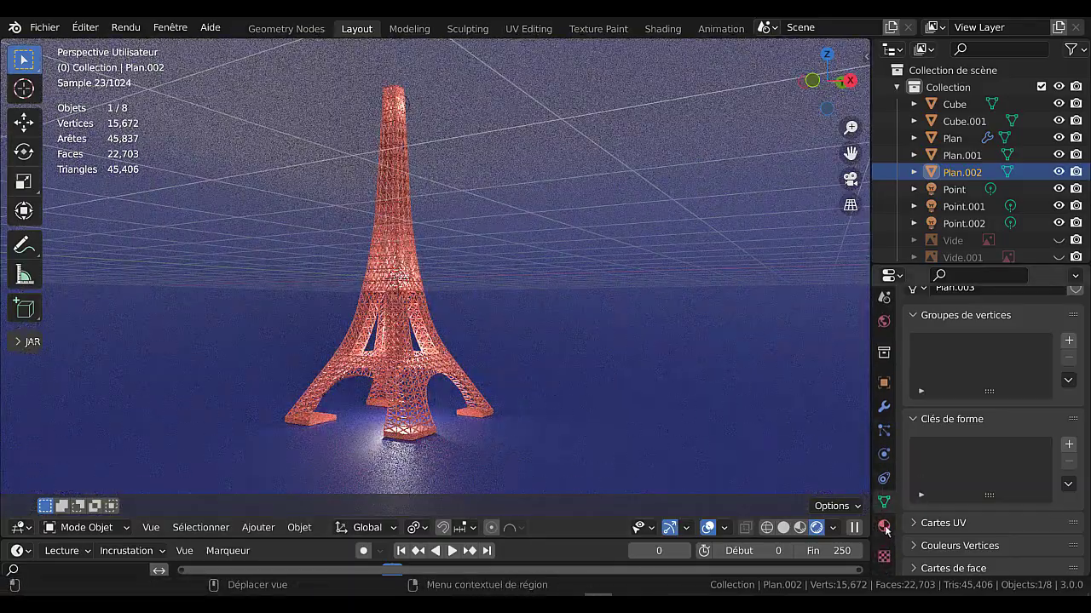
left_click(886, 527)
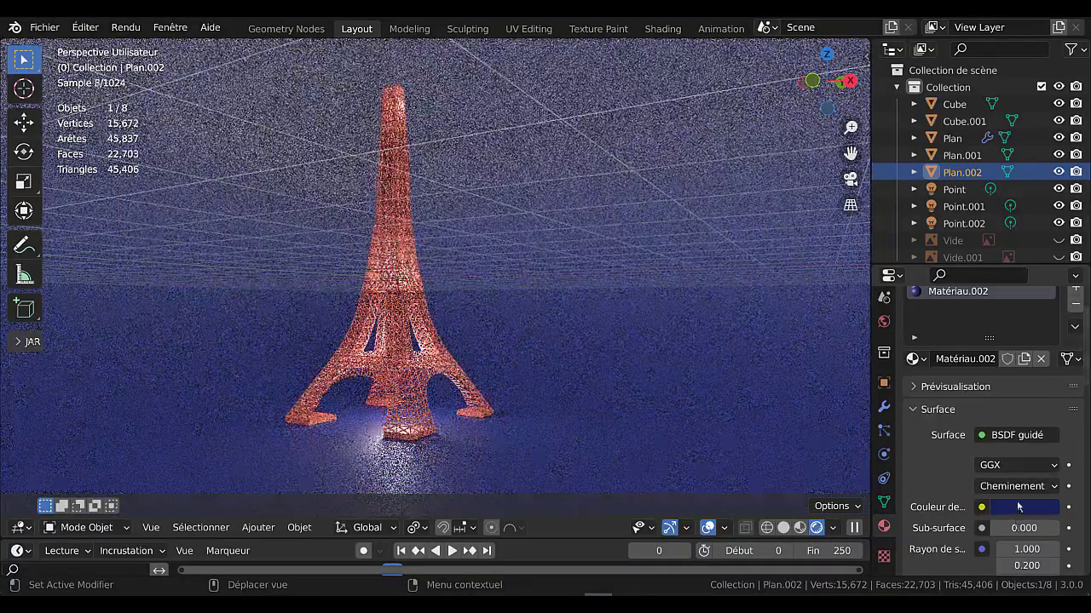
left_click(1021, 508)
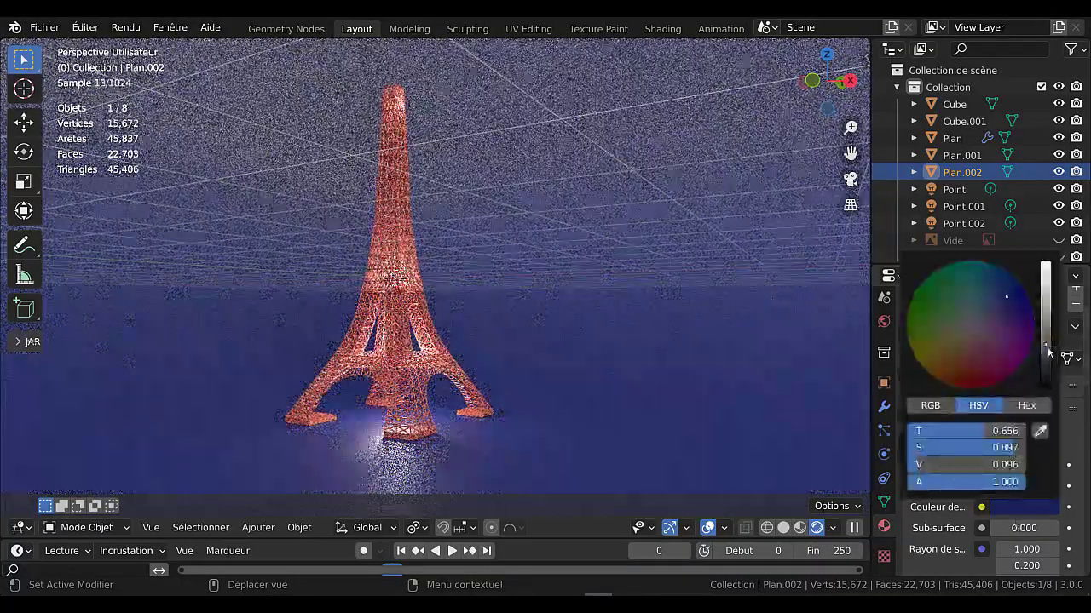
left_click_drag(1050, 353, 1047, 365)
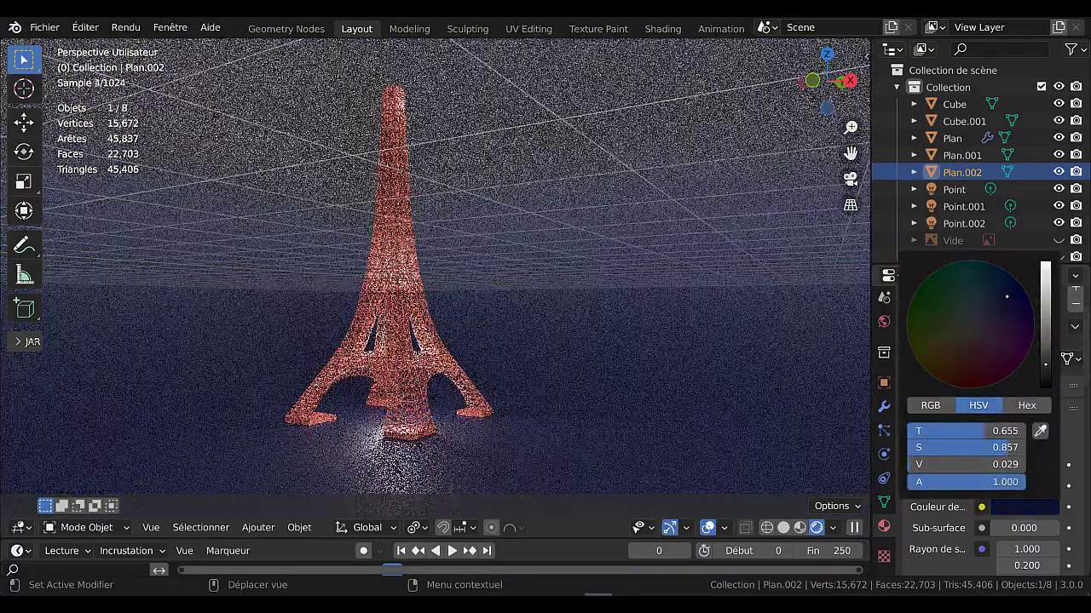
Place the 3D cursor in the open space beside the tower's upper part
scroll(588, 366, "down", 3)
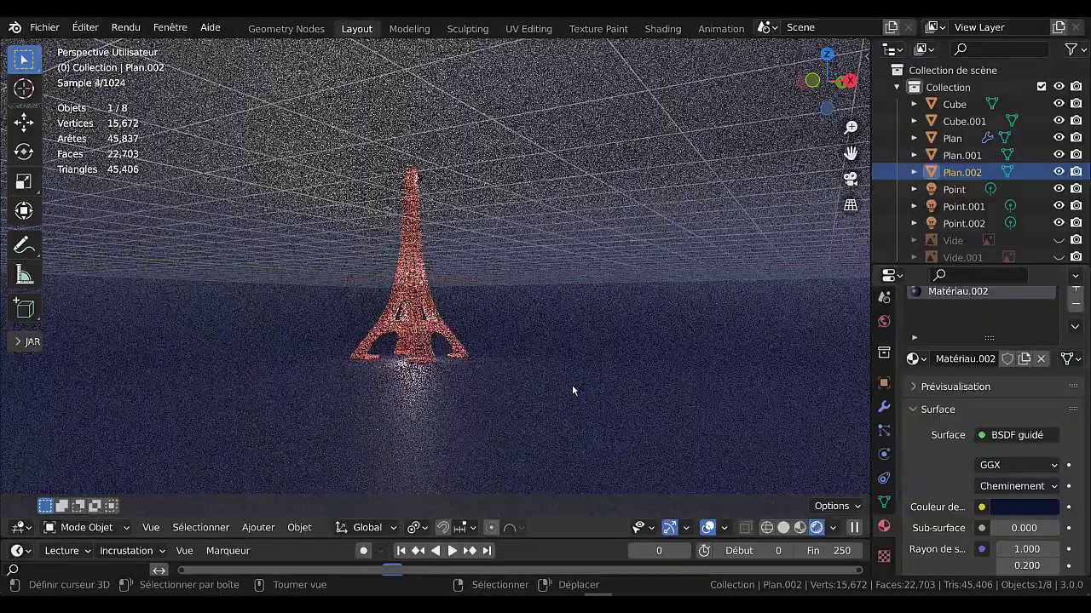
middle_click_drag(572, 391, 382, 419)
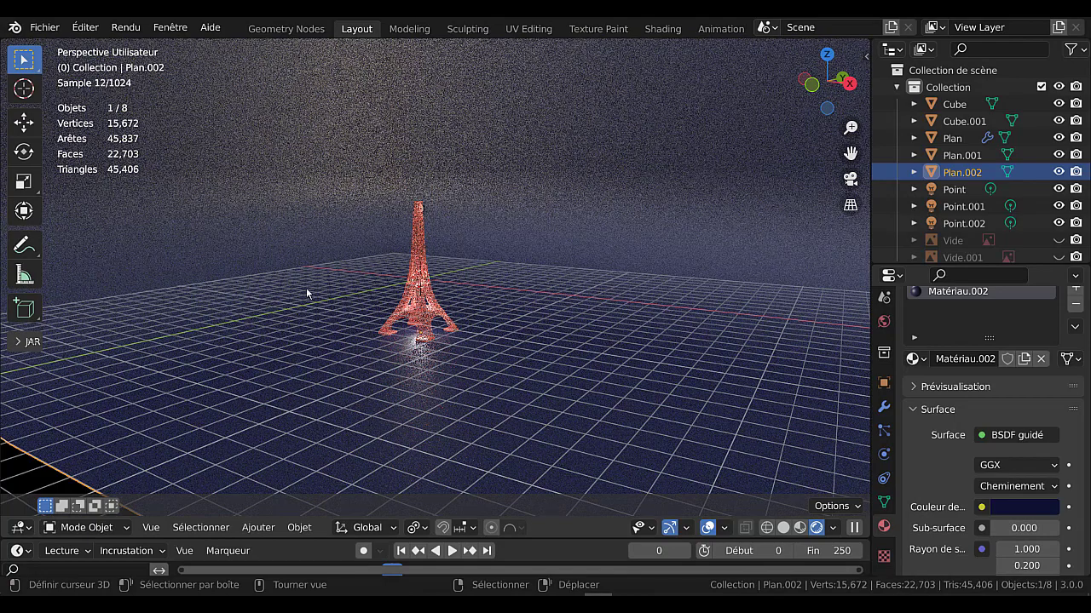
middle_click_drag(307, 294, 316, 241)
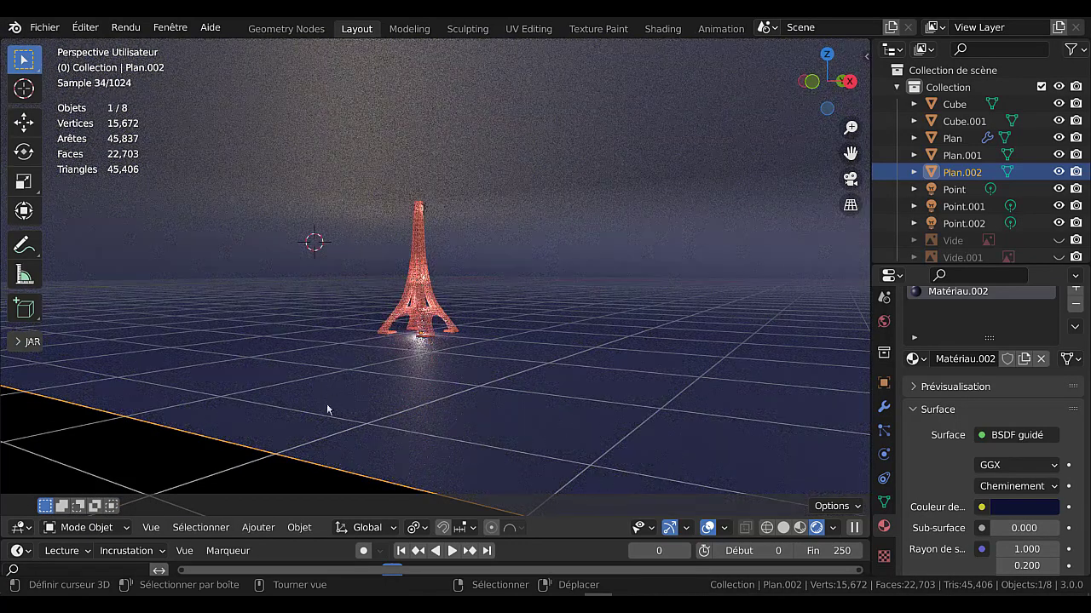
Add a Sun light at the 3D cursor beside the tower
left_click(258, 530)
mouse_move(275, 509)
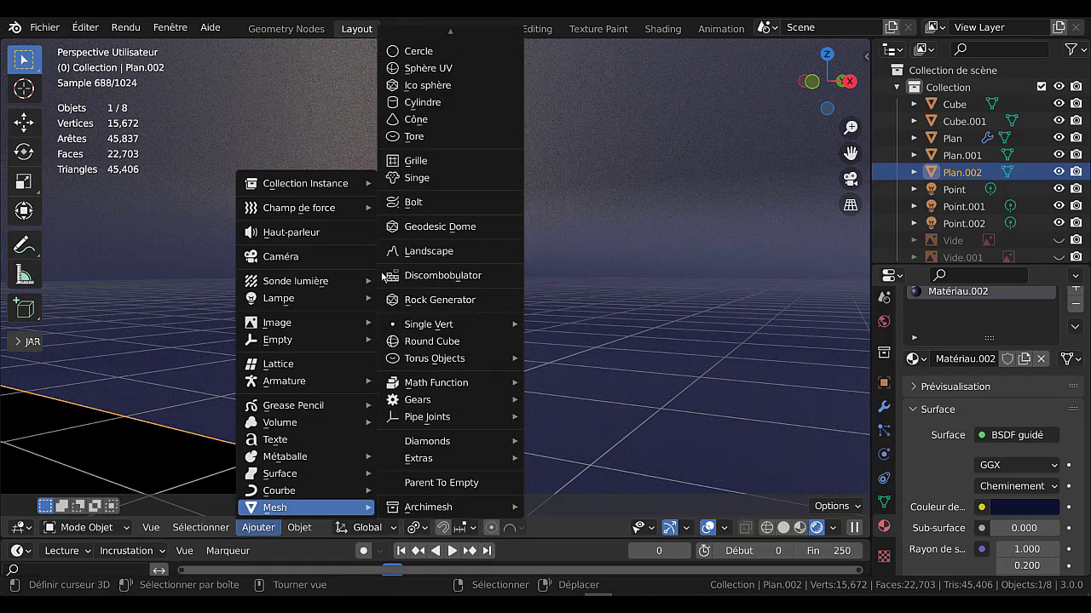
mouse_move(405, 34)
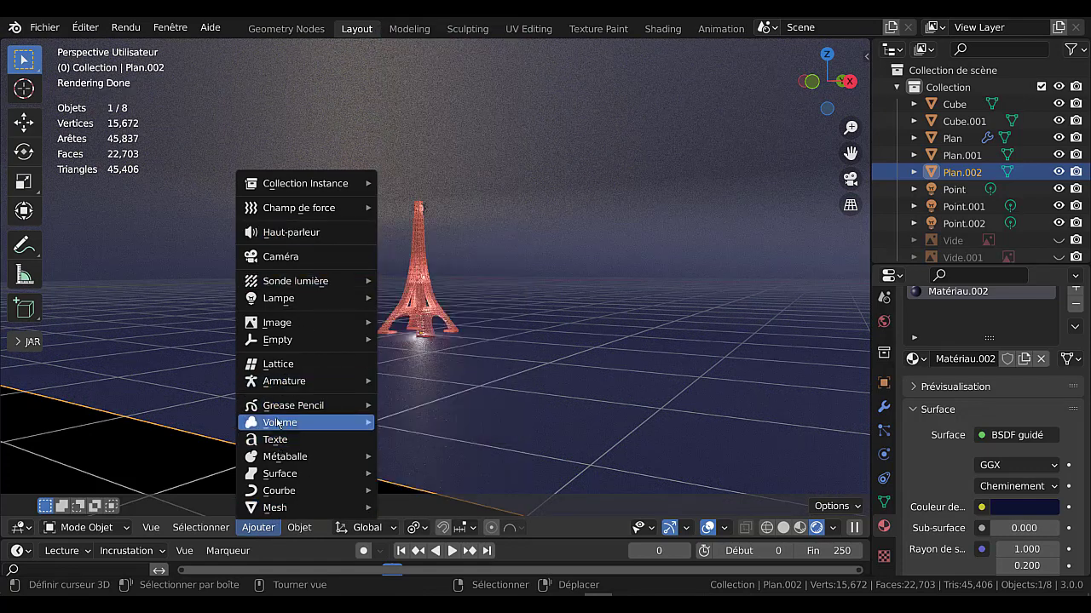
mouse_move(308, 303)
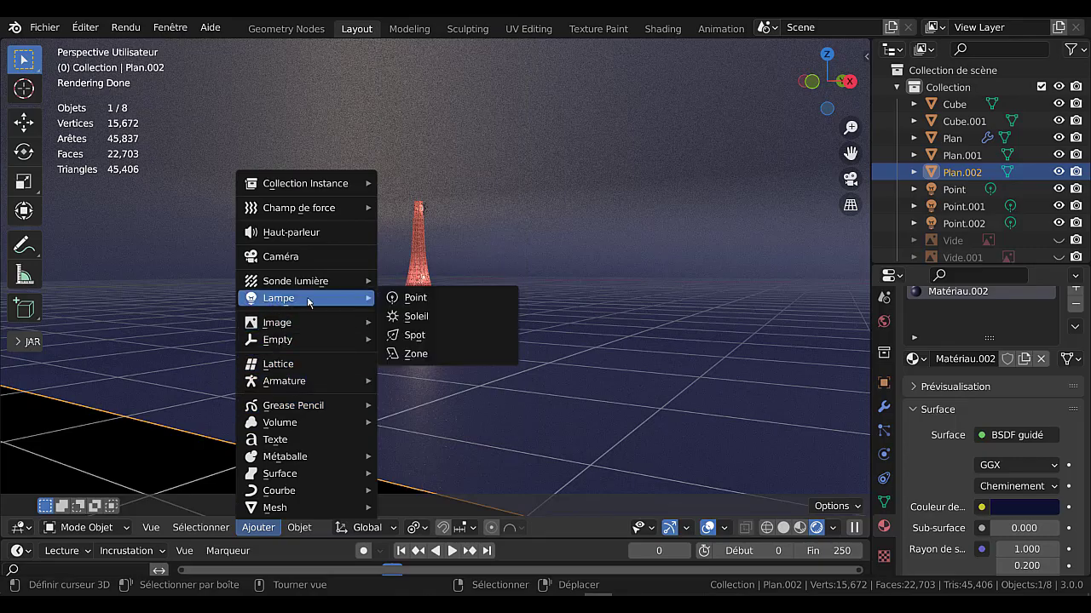
left_click(425, 319)
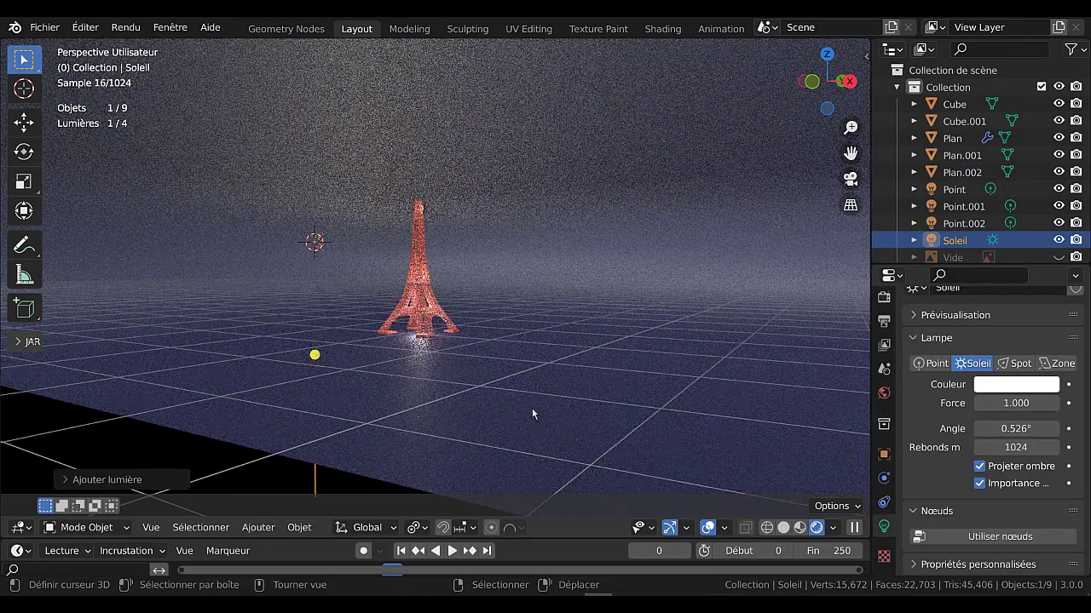
Aim the new sun light's beam at the upper part of the tower
key("KP_1")
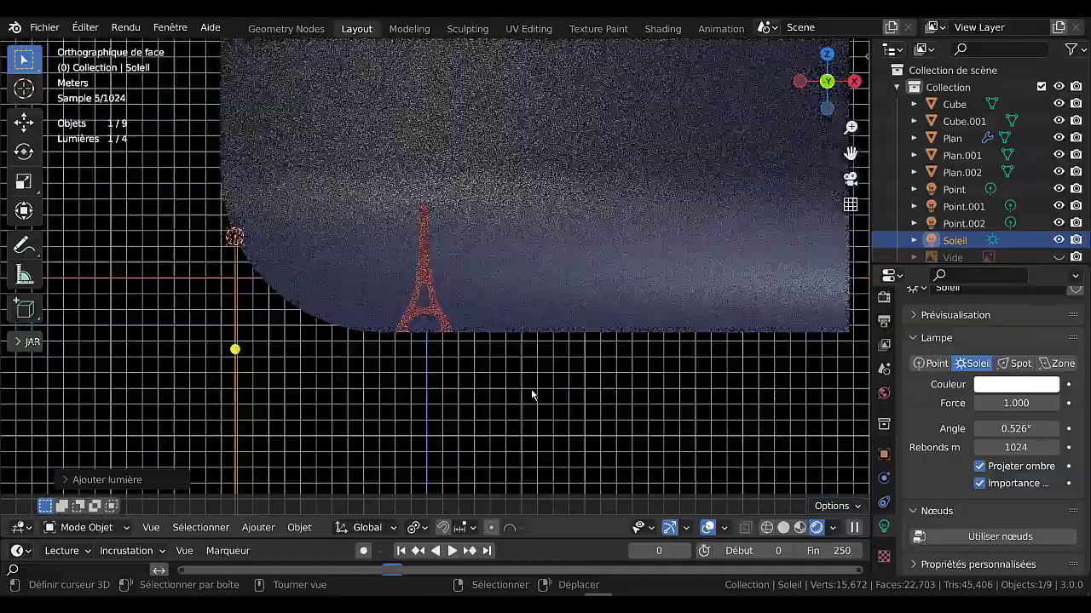
mouse_move(531, 394)
middle_mouse_down()
mouse_move(604, 389)
mouse_move(550, 403)
mouse_move(515, 397)
middle_mouse_up()
scroll(513, 350, "up", 4)
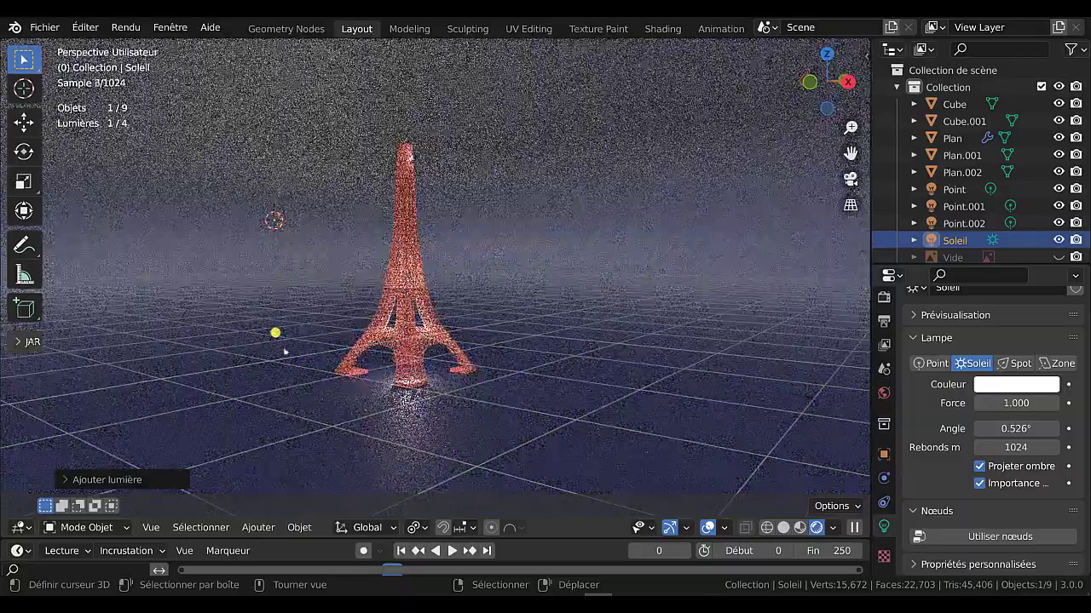
left_click_drag(276, 332, 384, 225)
From the top view, move the sun light inside the backdrop to the open floor just in front of the tower
middle_click_drag(406, 302, 444, 385)
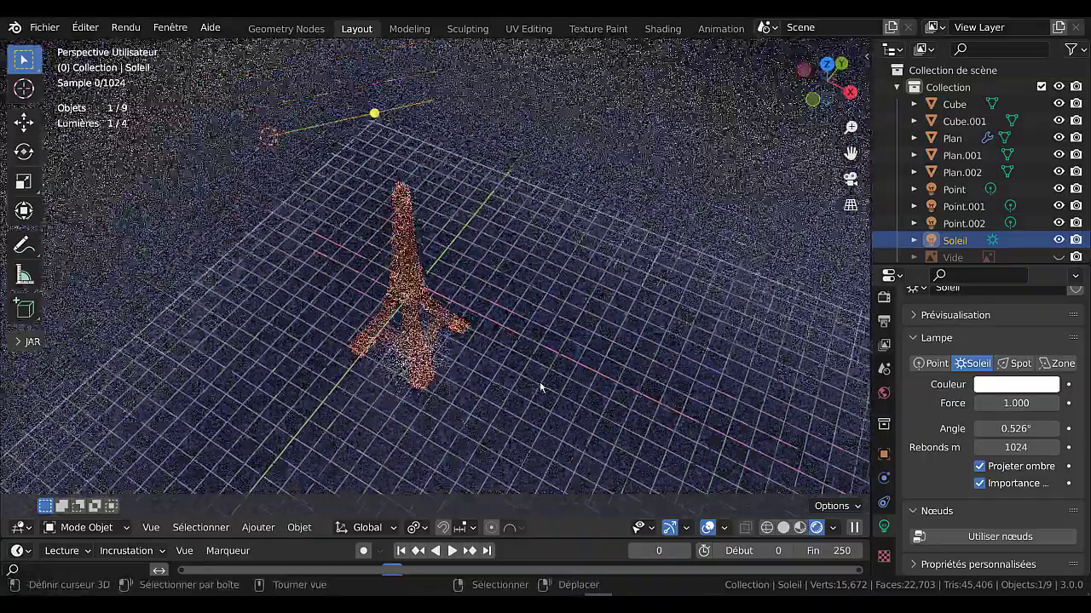
scroll(502, 324, "down", 3)
key("KP_7")
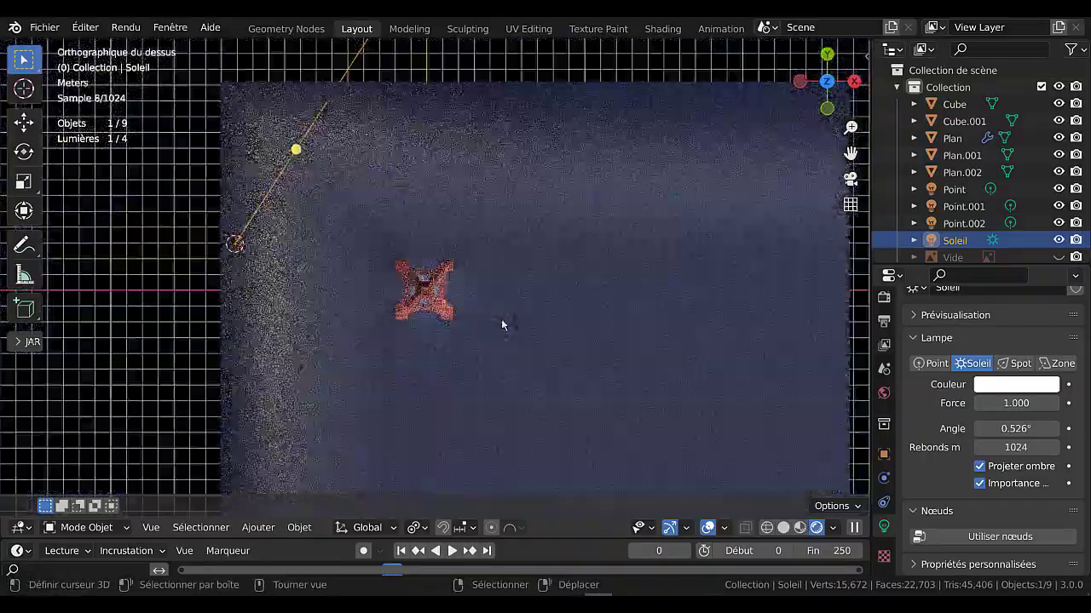
key("g")
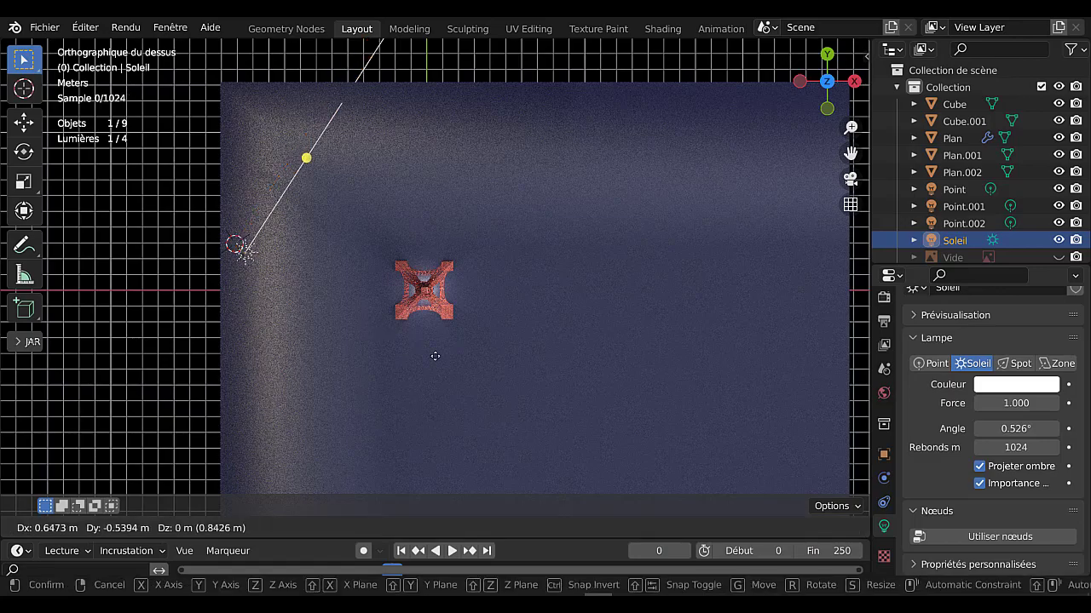
left_click(527, 430)
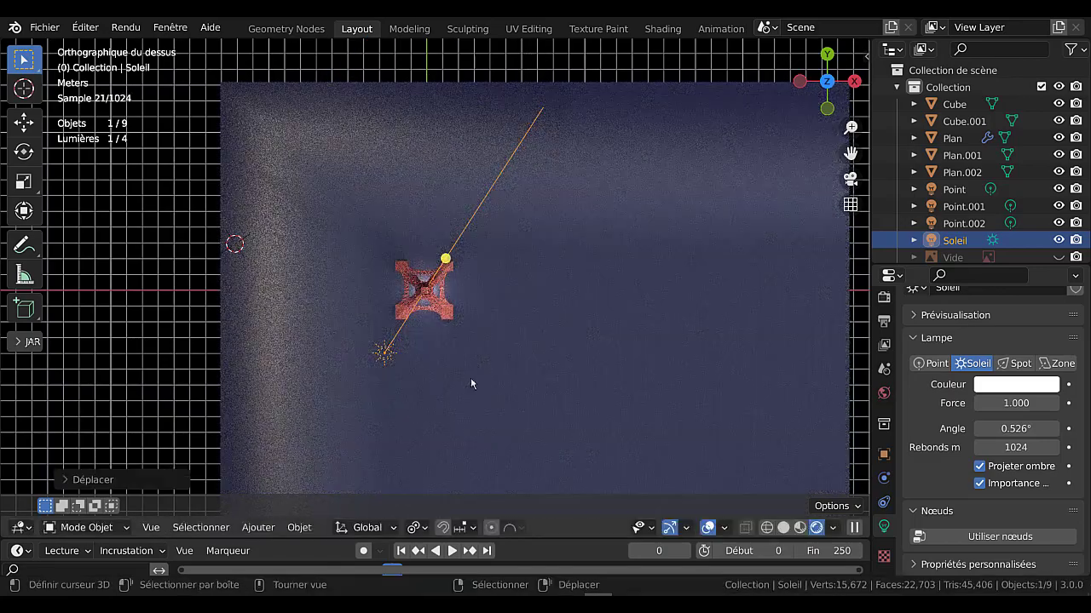
key("g")
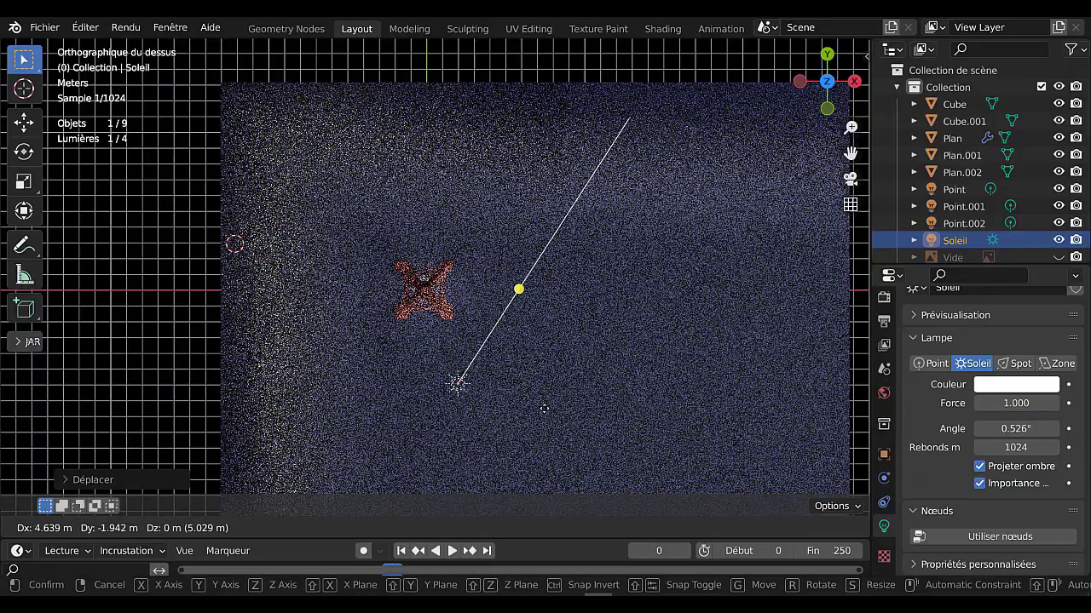
left_click(544, 406)
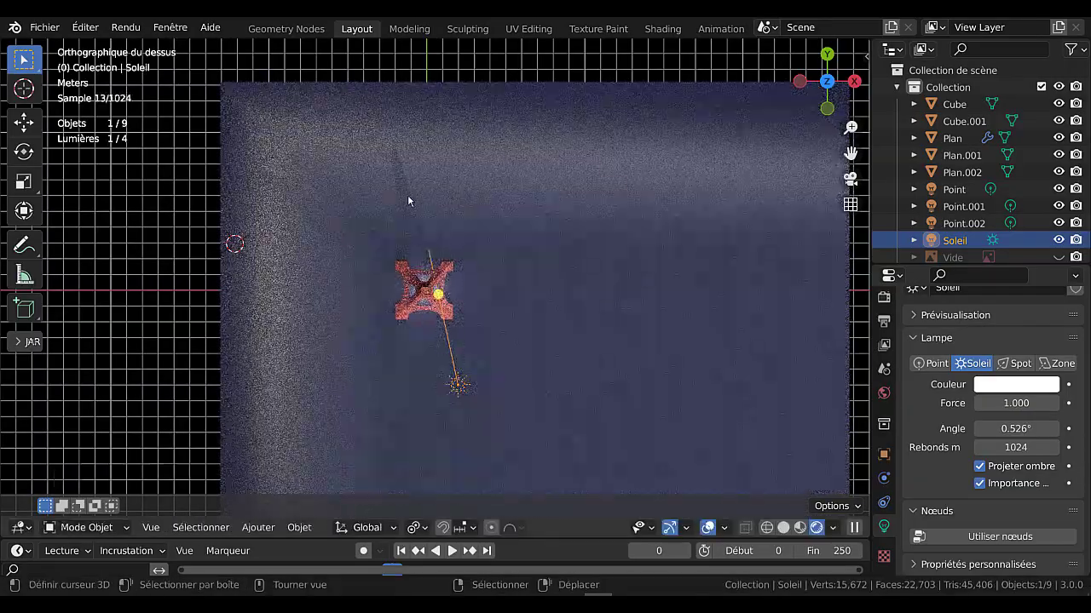
In the front view, swing the sun light's direction up toward the tower's upper section
middle_click_drag(707, 399, 553, 226)
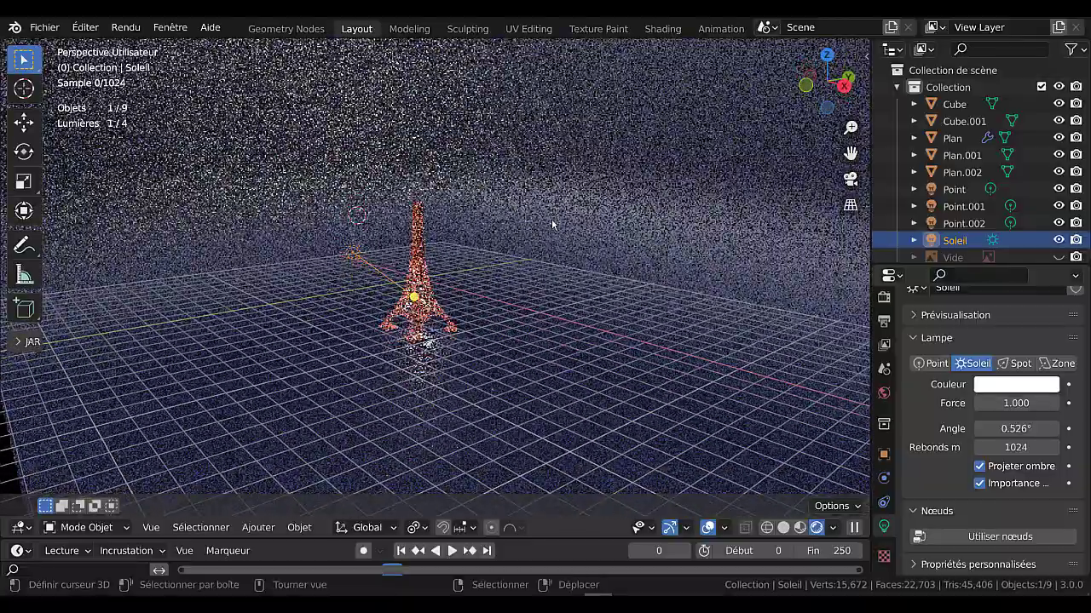
scroll(524, 292, "up", 2)
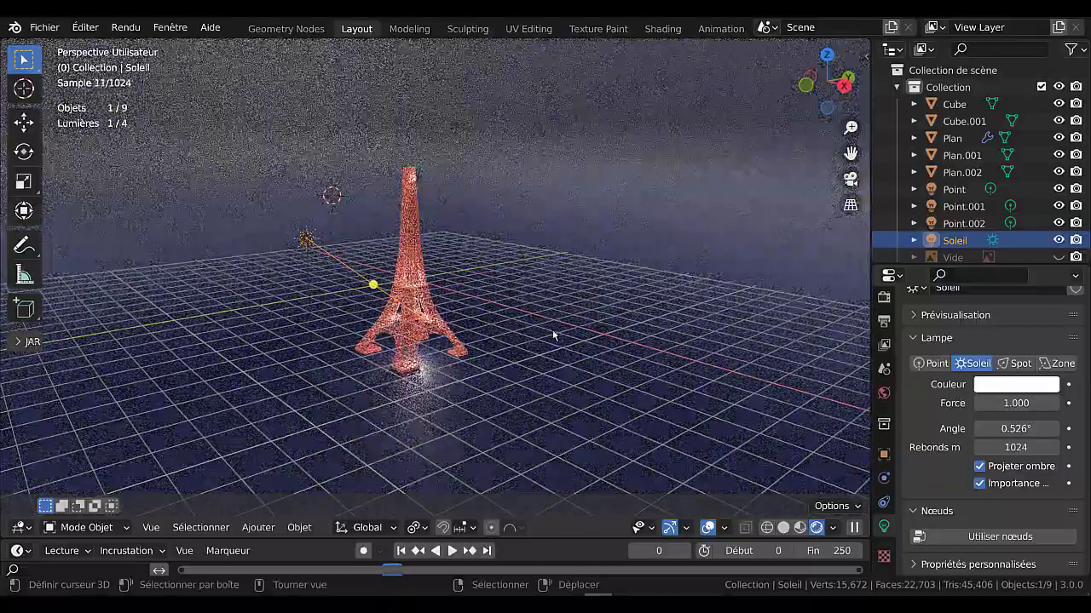
key("KP_1")
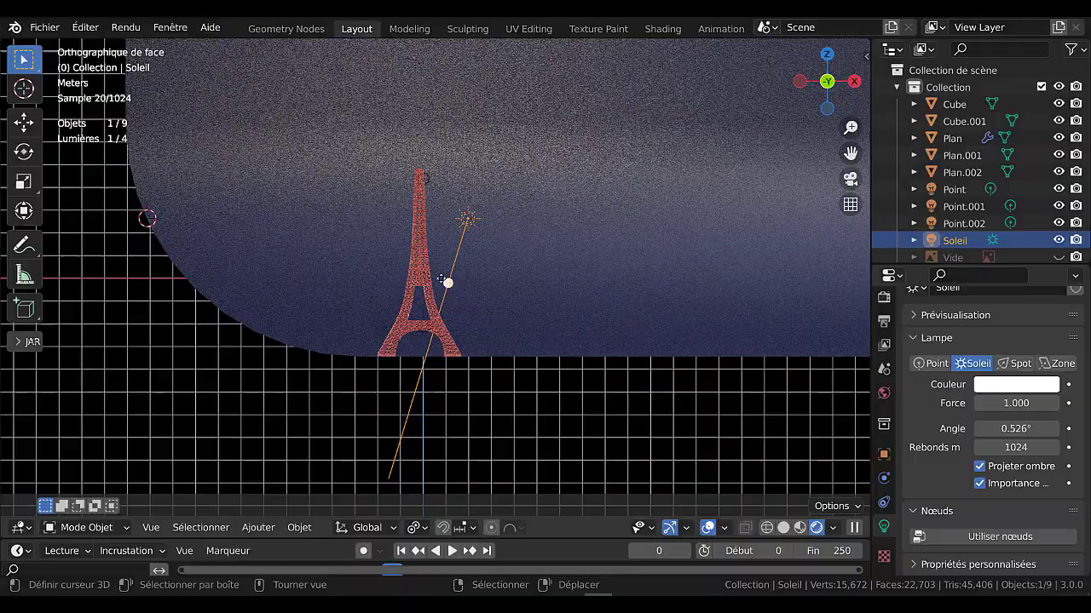
key("r")
left_click(418, 213)
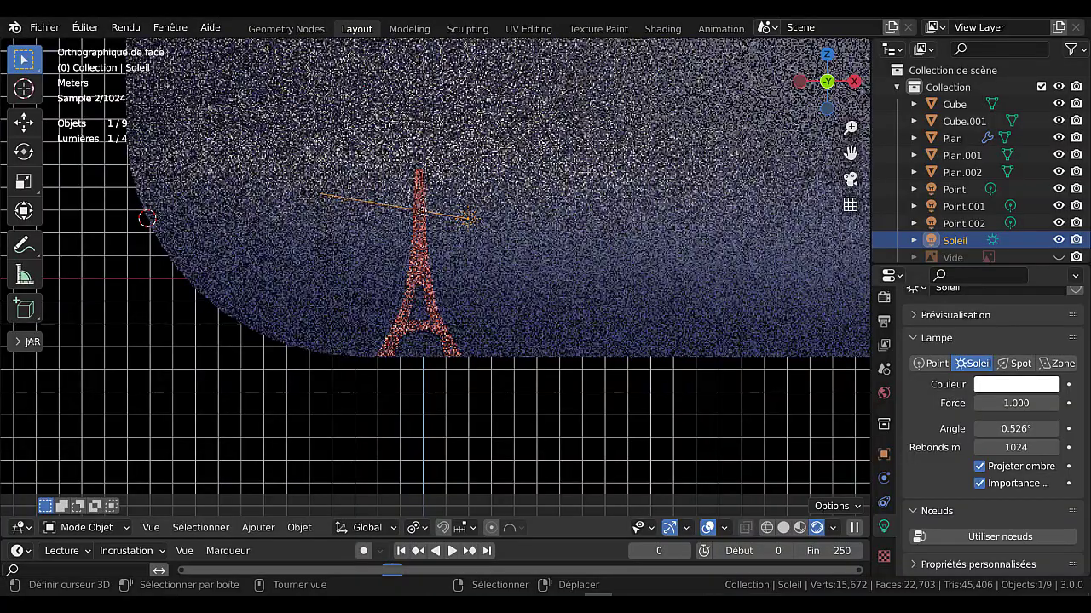
Move the sun light about -7.95 m along the global X axis
middle_click_drag(477, 243, 502, 304)
scroll(497, 271, "up", 5)
key("KP_1")
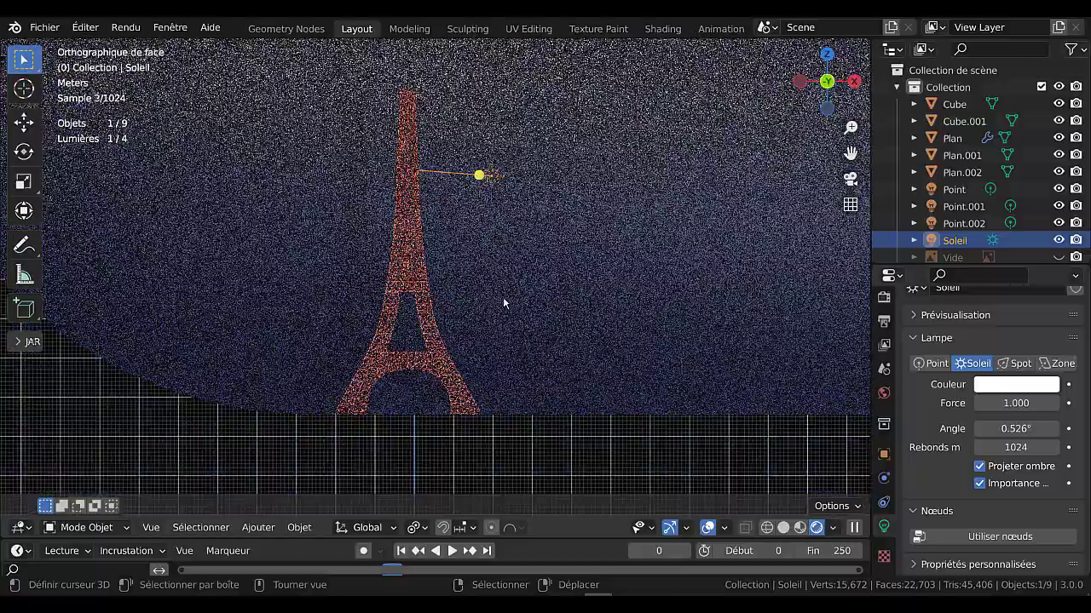
middle_click_drag(552, 258, 268, 329)
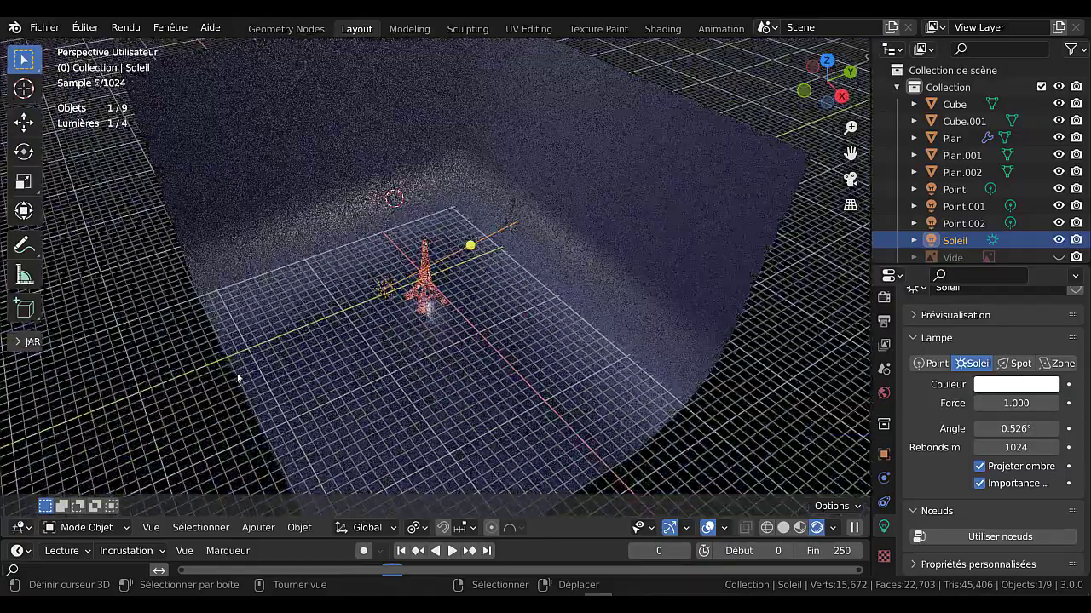
scroll(359, 365, "up", 3)
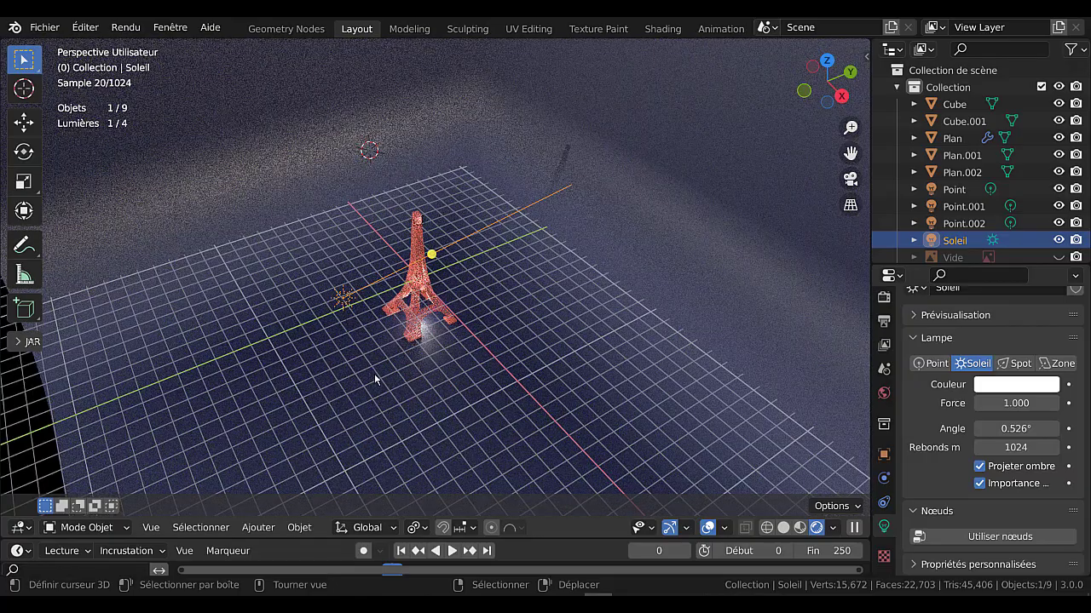
key("g")
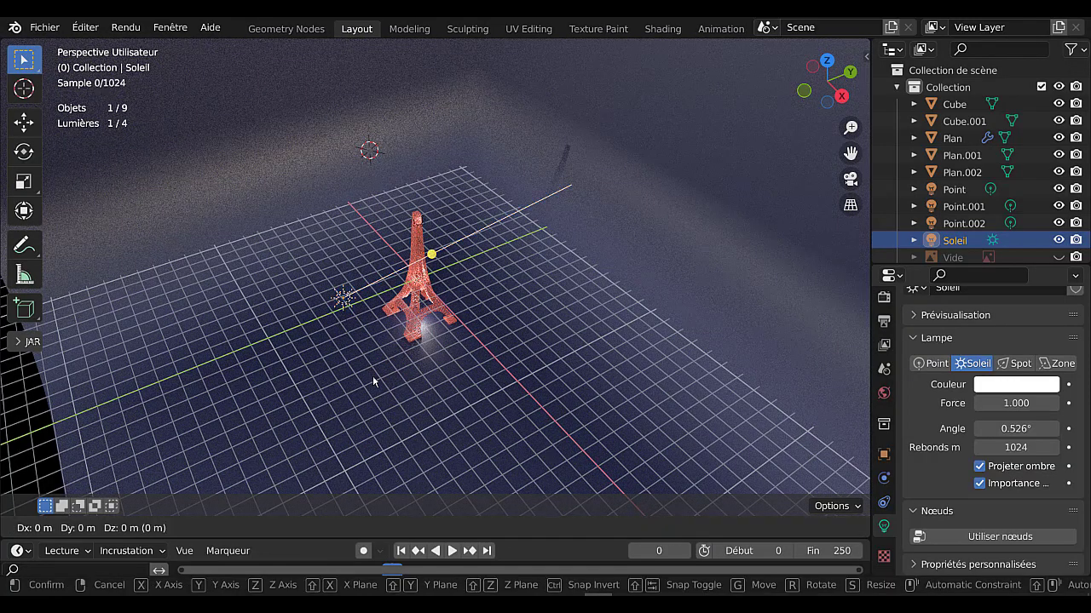
key("x")
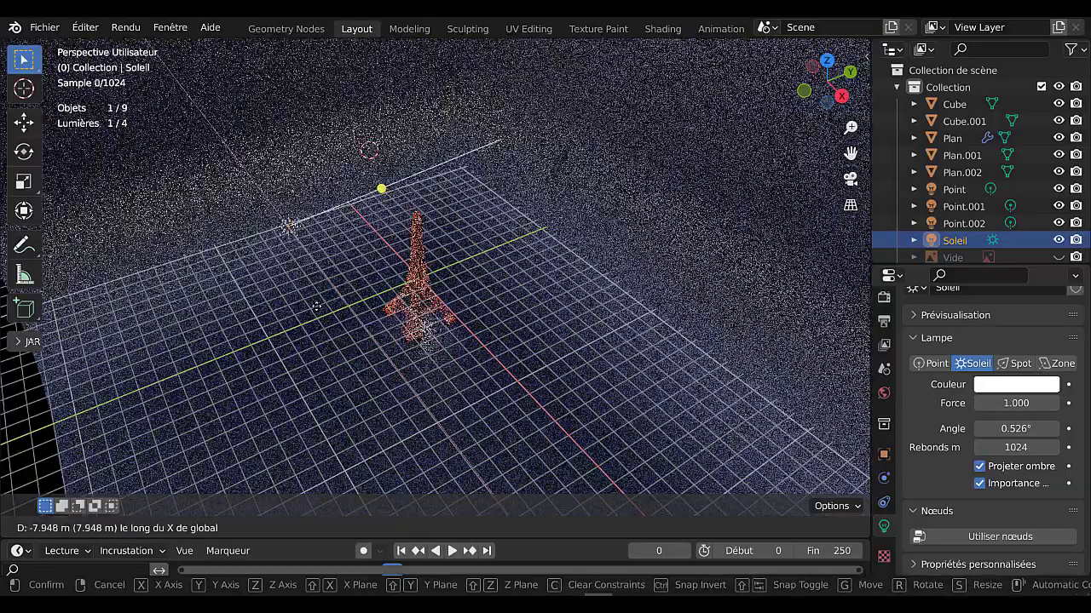
left_click(328, 322)
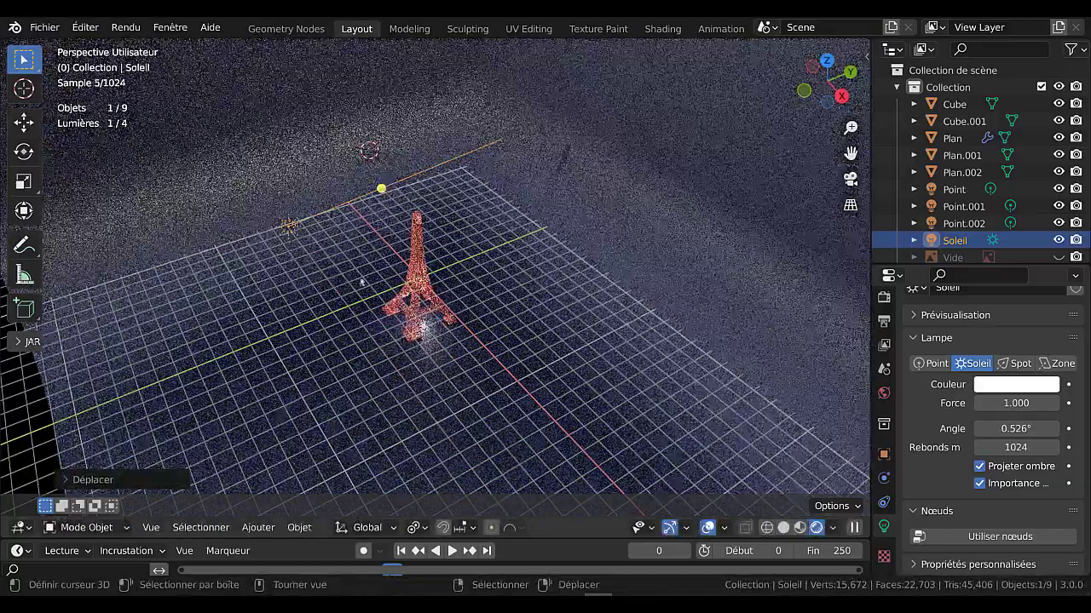
In the top view, redirect the sun light's beam diagonally onto the tower
key("KP_7")
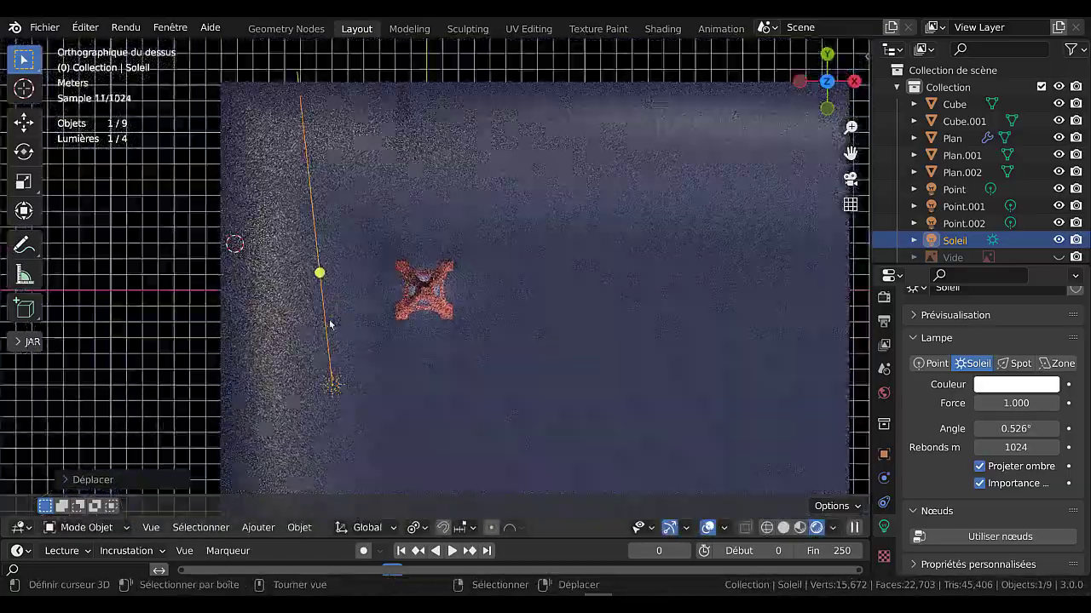
left_click_drag(347, 267, 371, 260)
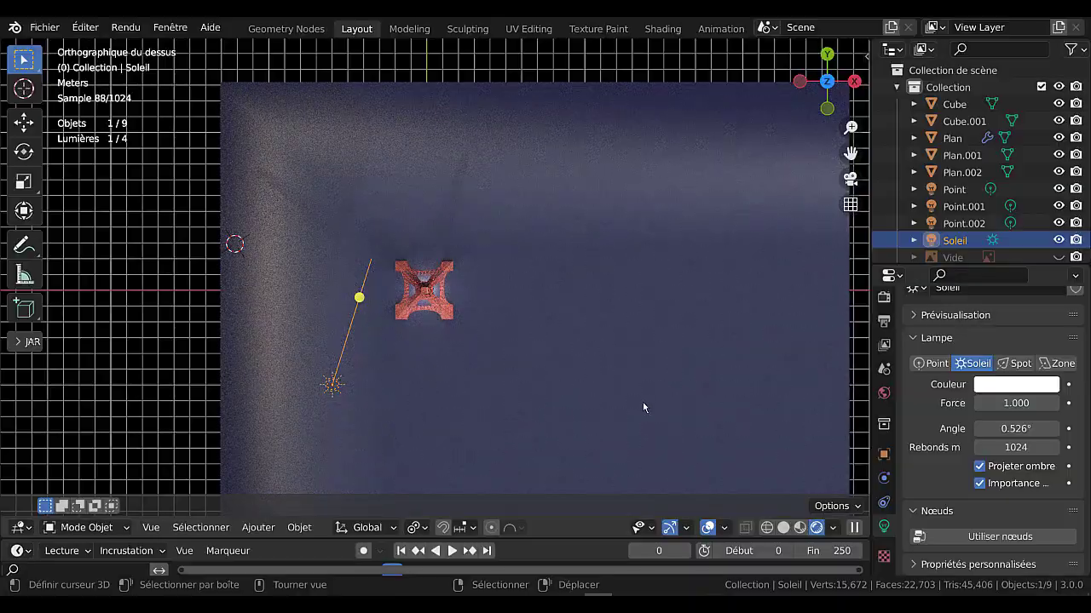
middle_click_drag(651, 416, 585, 329)
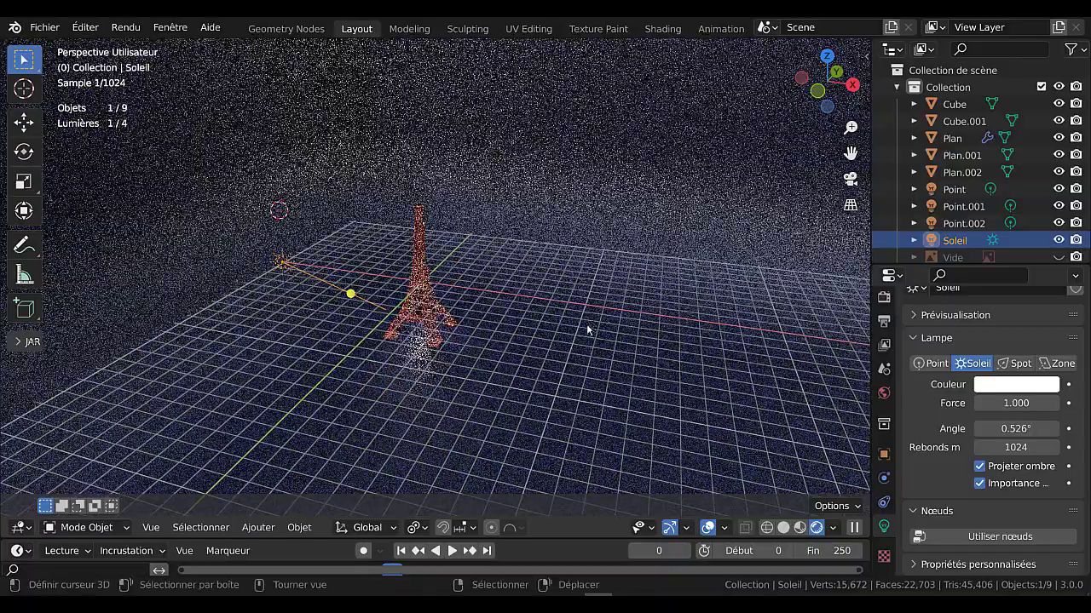
middle_click_drag(474, 326, 356, 292)
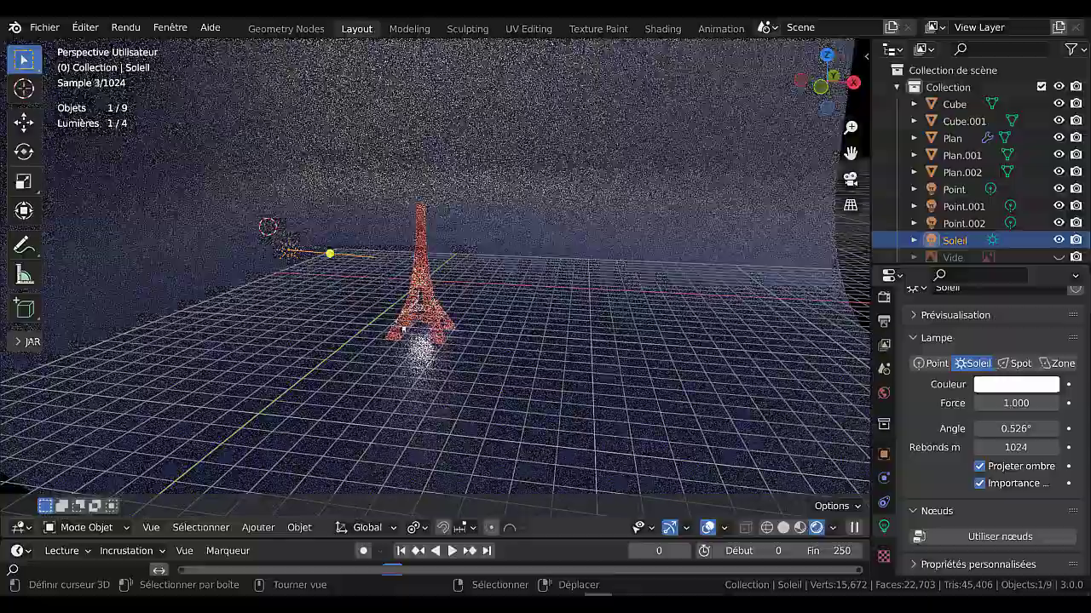
middle_click_drag(403, 328, 401, 397)
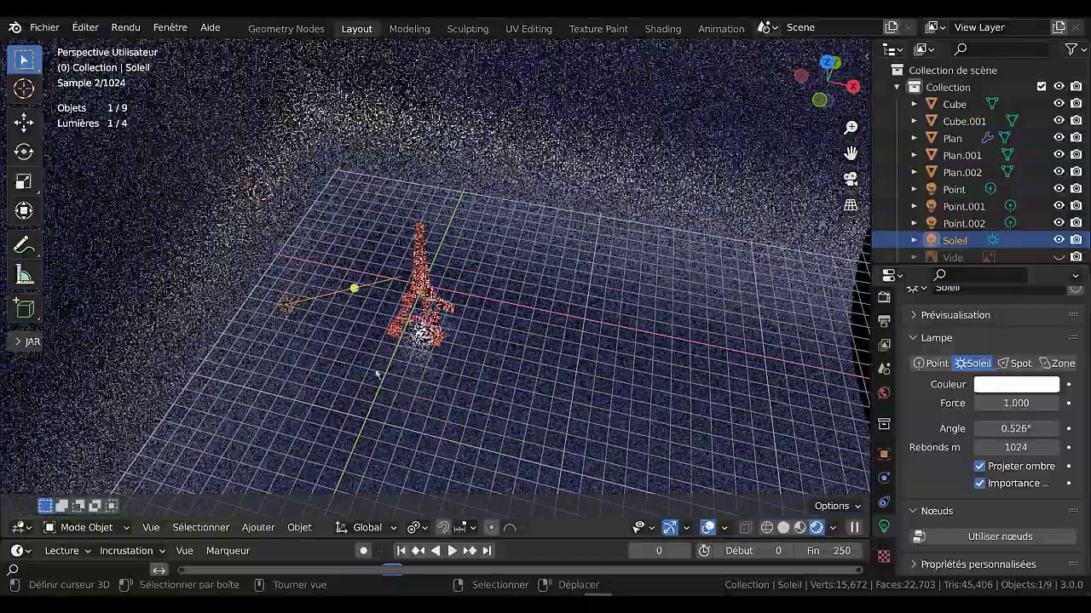
middle_click_drag(396, 415, 468, 462)
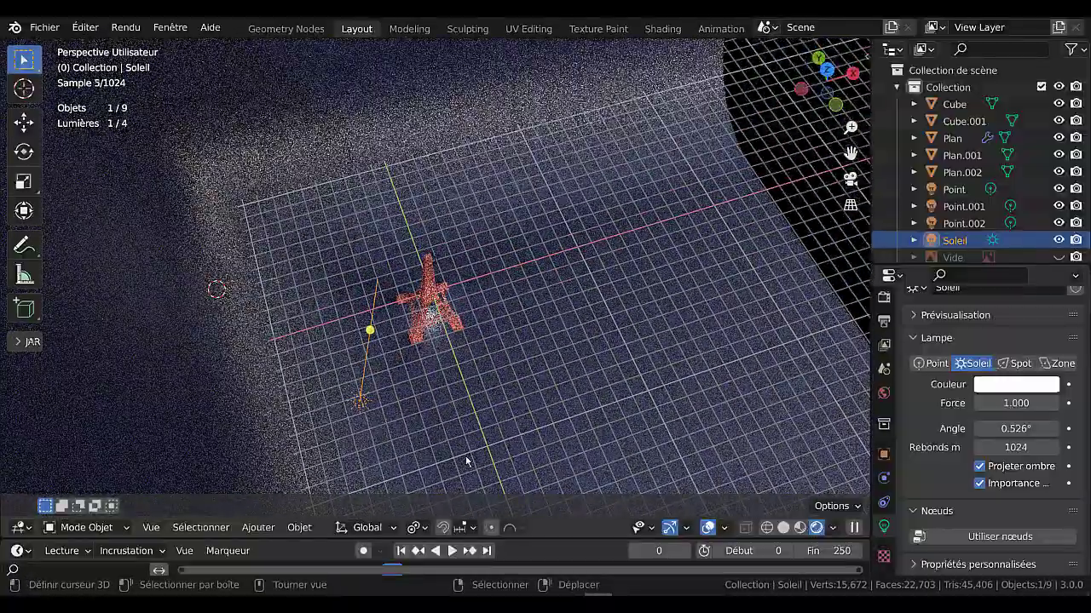
key("KP_7")
left_click_drag(363, 293, 393, 290)
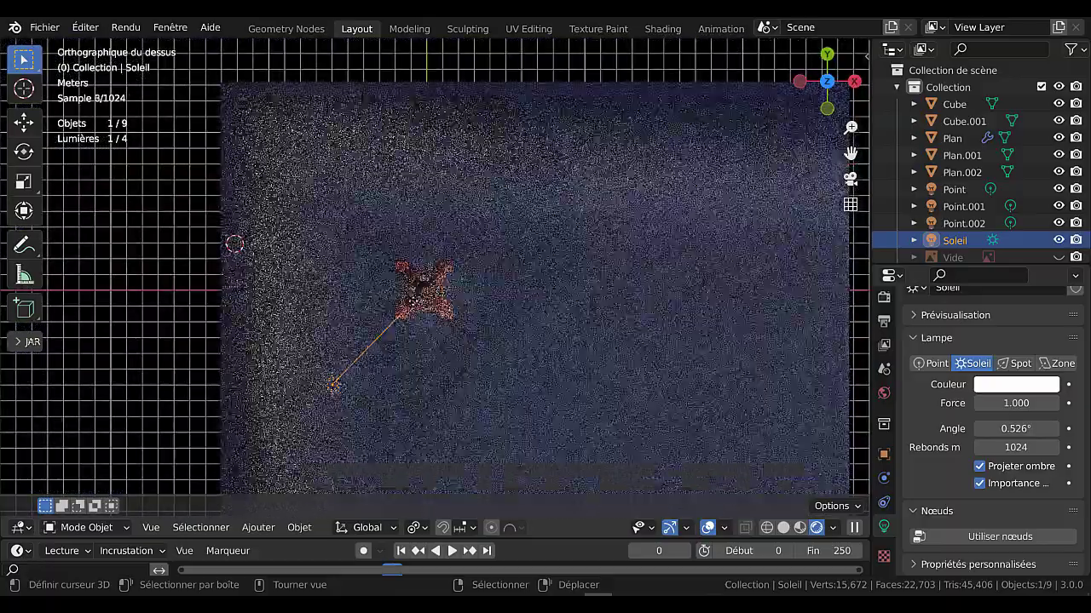
Raise the sun light's beam toward the tower's middle in the front view and refine its aim onto the tower in perspective
middle_click_drag(426, 317, 434, 349)
key("KP_1")
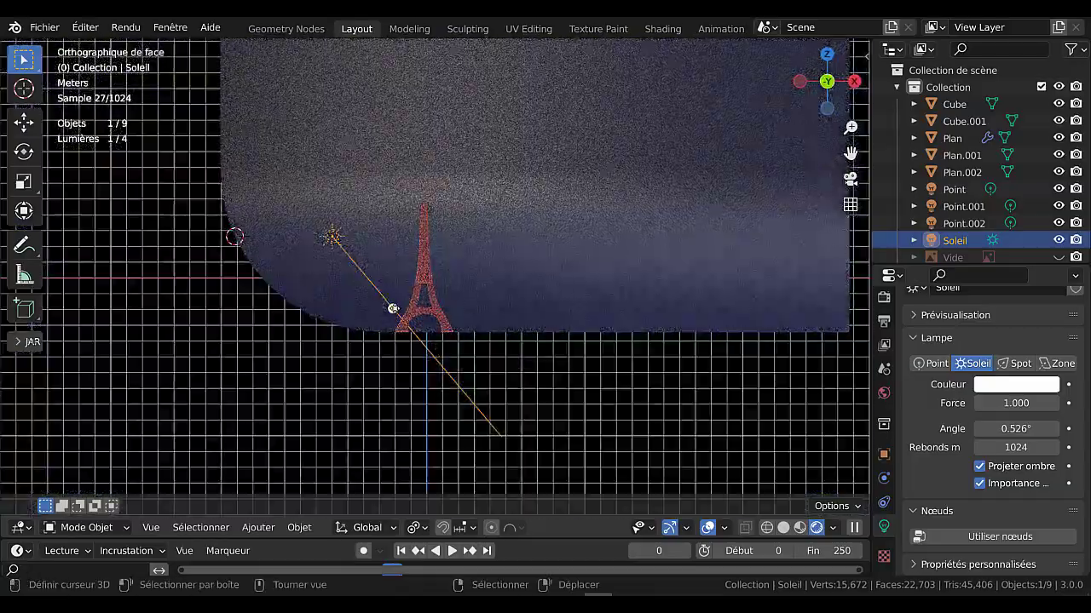
left_click_drag(401, 295, 414, 255)
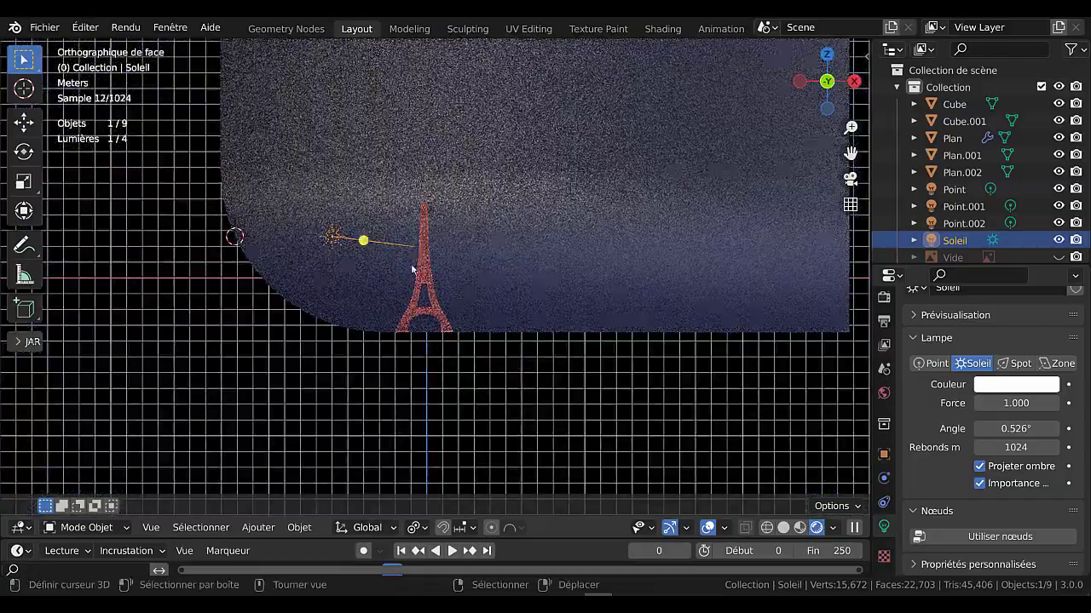
middle_click_drag(443, 328, 489, 355)
left_click_drag(394, 335, 430, 323)
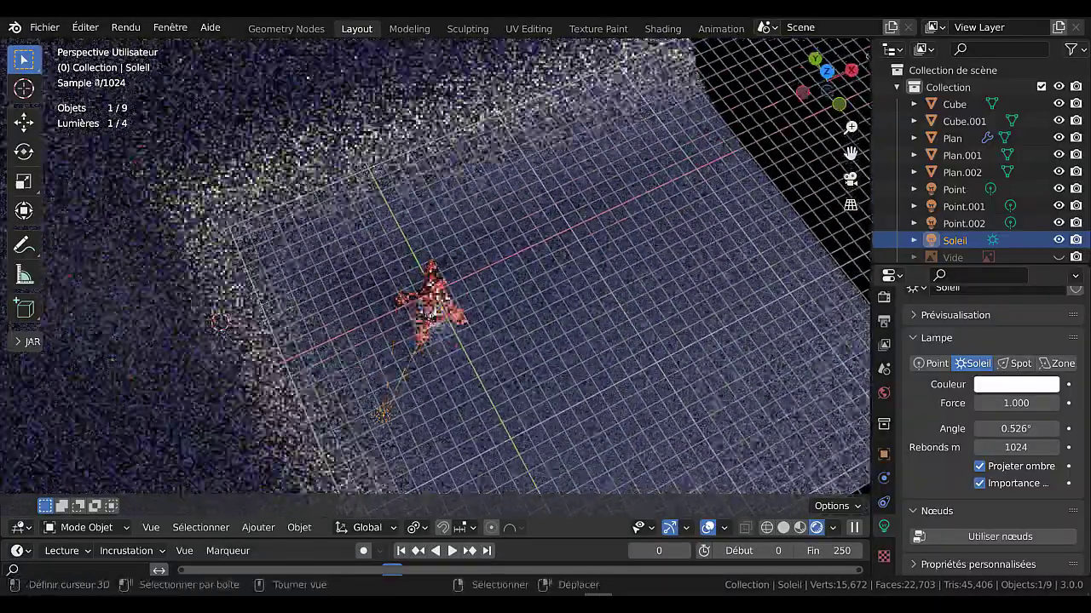
middle_click_drag(431, 322, 576, 315)
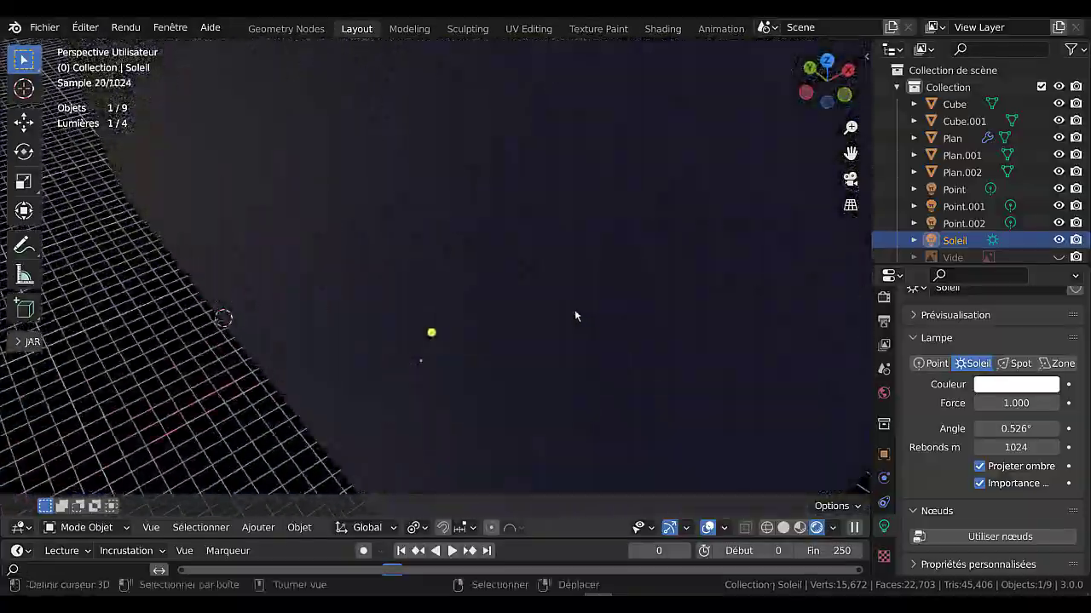
key("KP_7")
mouse_move(362, 389)
right_mouse_down()
mouse_move(434, 423)
mouse_move(375, 384)
mouse_move(361, 388)
right_mouse_up()
left_click(333, 385)
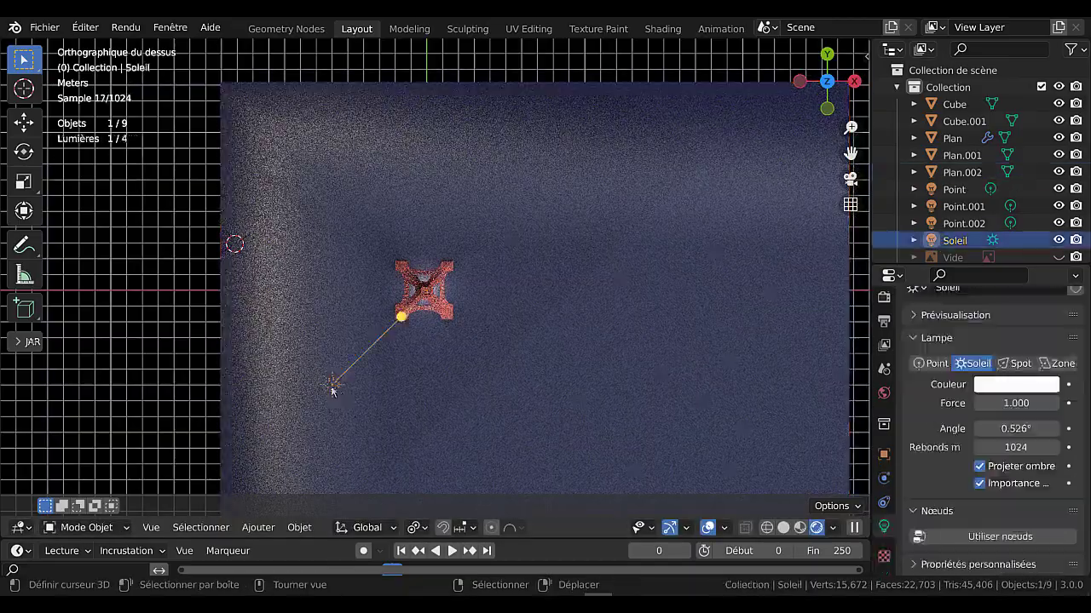
scroll(400, 402, "down", 2)
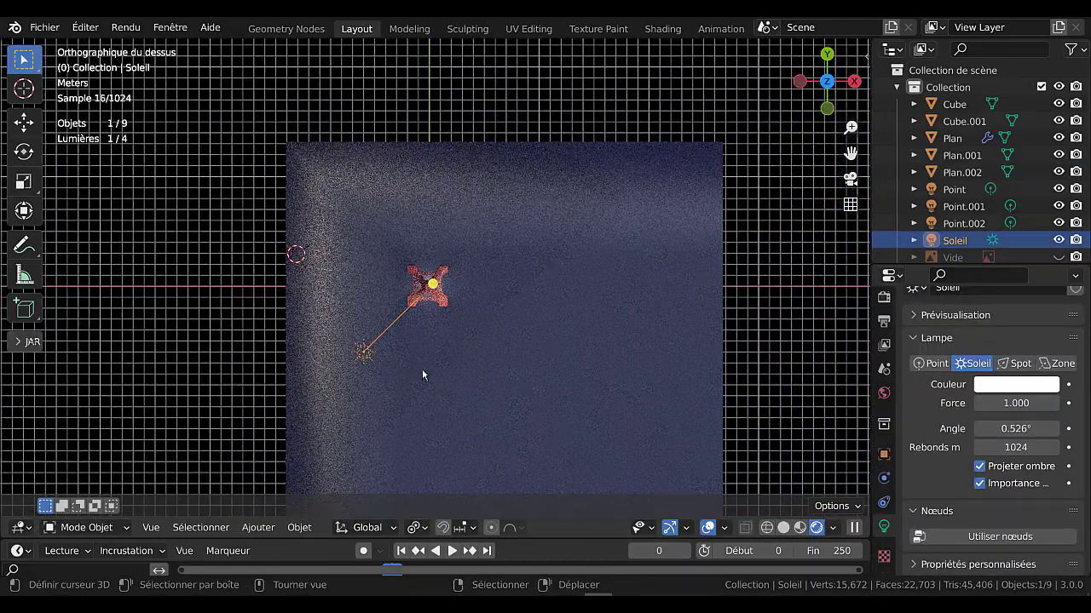
In the top view, move the sun light toward positive X and redirect its beam onto the tower
key("g")
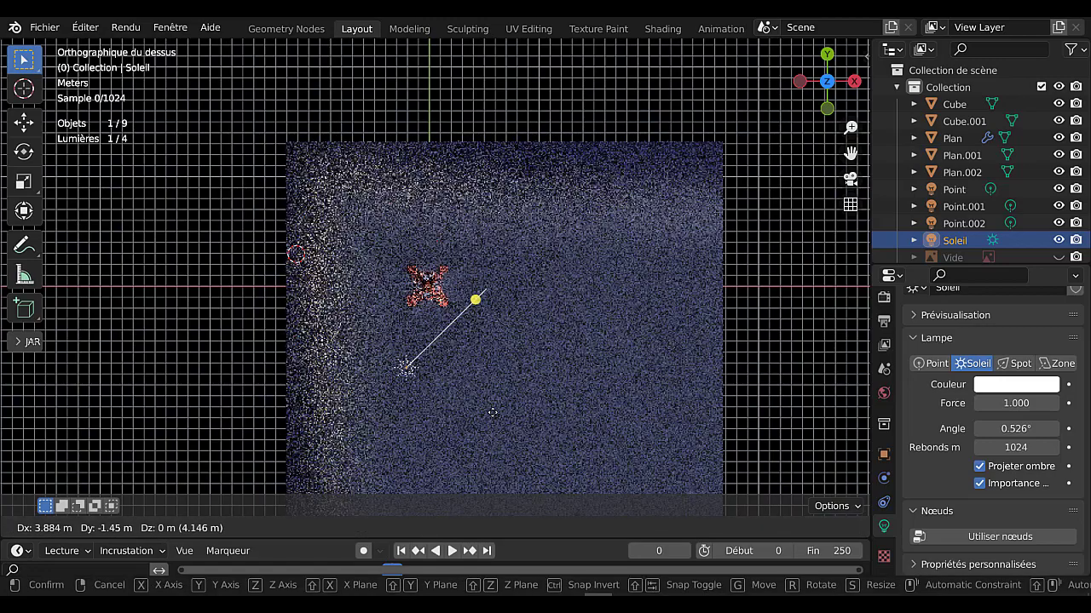
left_click(516, 378)
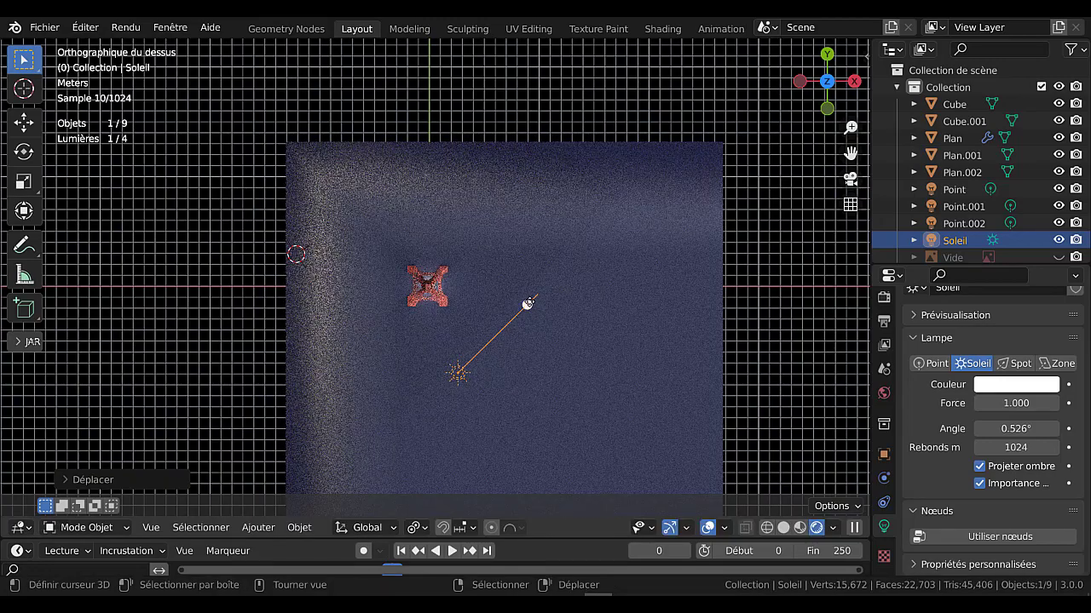
left_click_drag(527, 304, 462, 273)
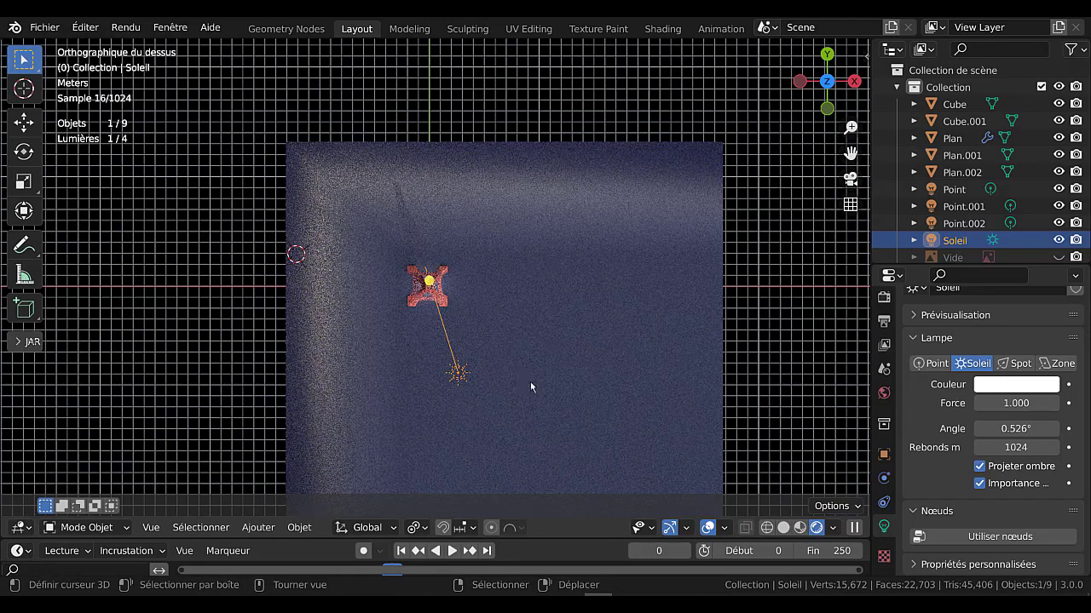
In perspective, raise the sun light's beam until it runs nearly level toward the tower's upper section
middle_click_drag(493, 347, 446, 365)
scroll(485, 351, "up", 5)
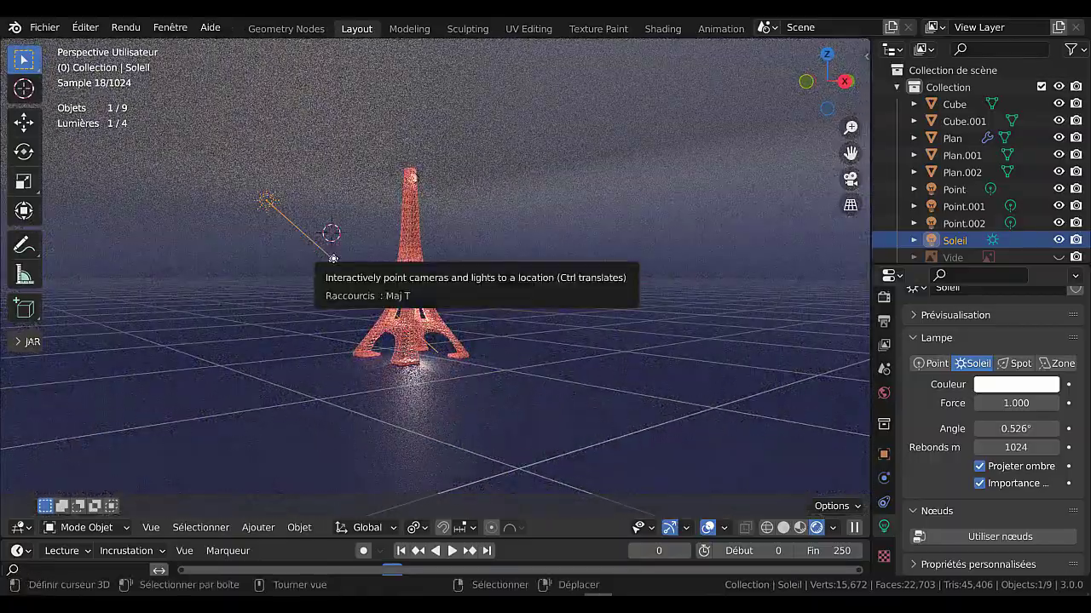
left_click_drag(335, 257, 341, 234)
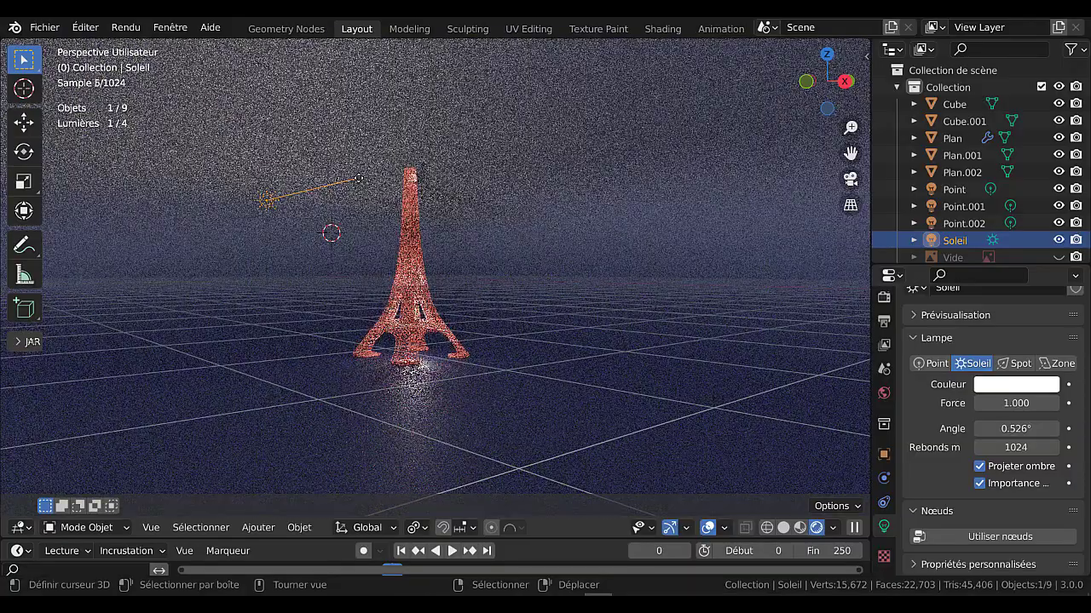
left_click_drag(358, 173, 367, 181)
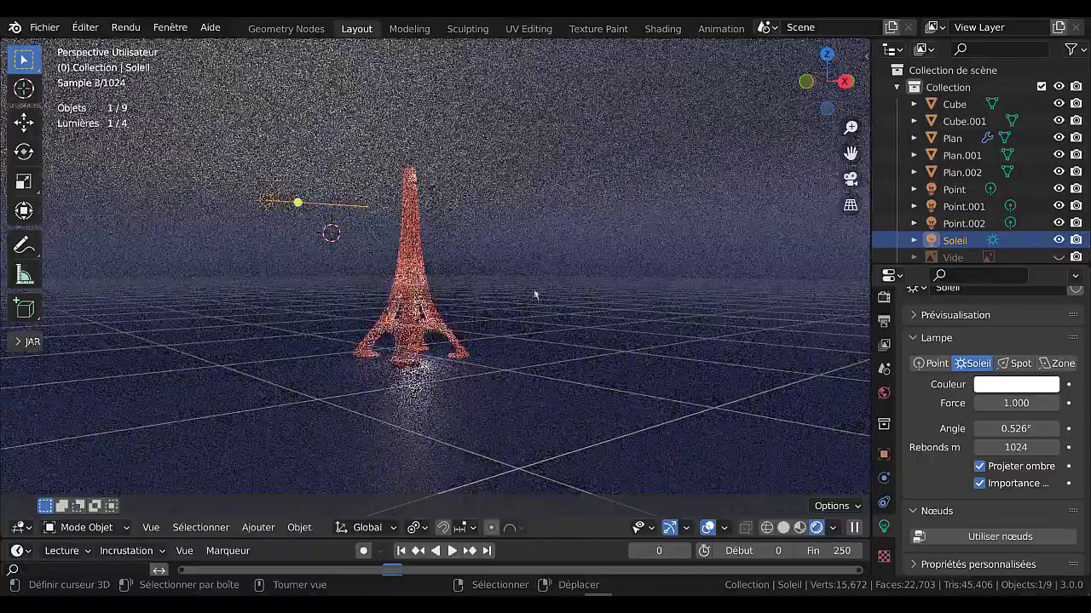
middle_click_drag(573, 354, 536, 346)
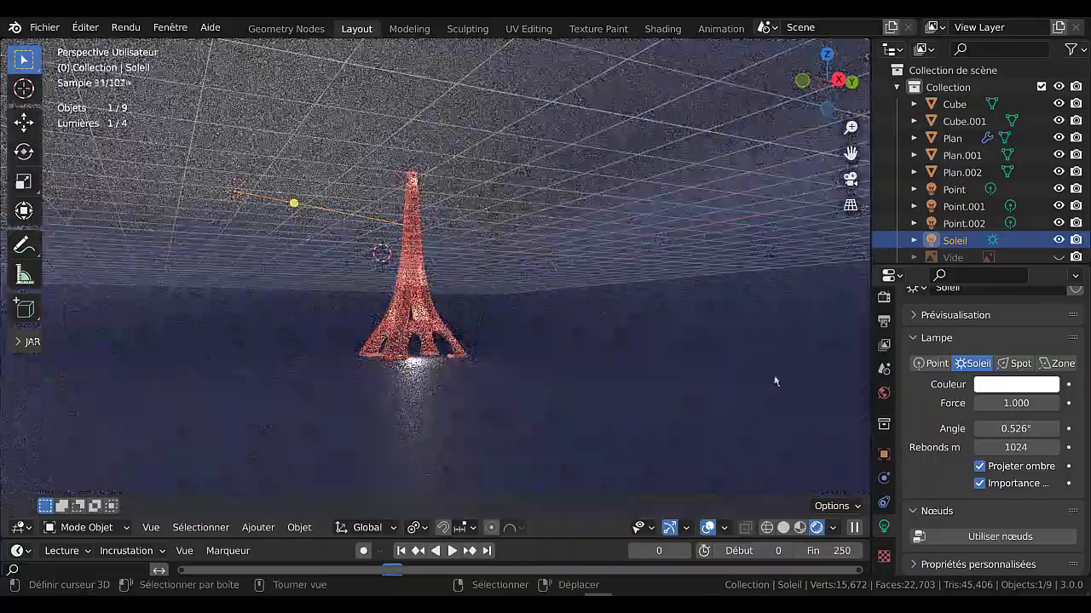
Set the sun light's strength to 0.430 and inspect the tower's lighting from several angles
left_click_drag(1014, 403, 958, 403)
middle_click_drag(400, 348, 427, 364)
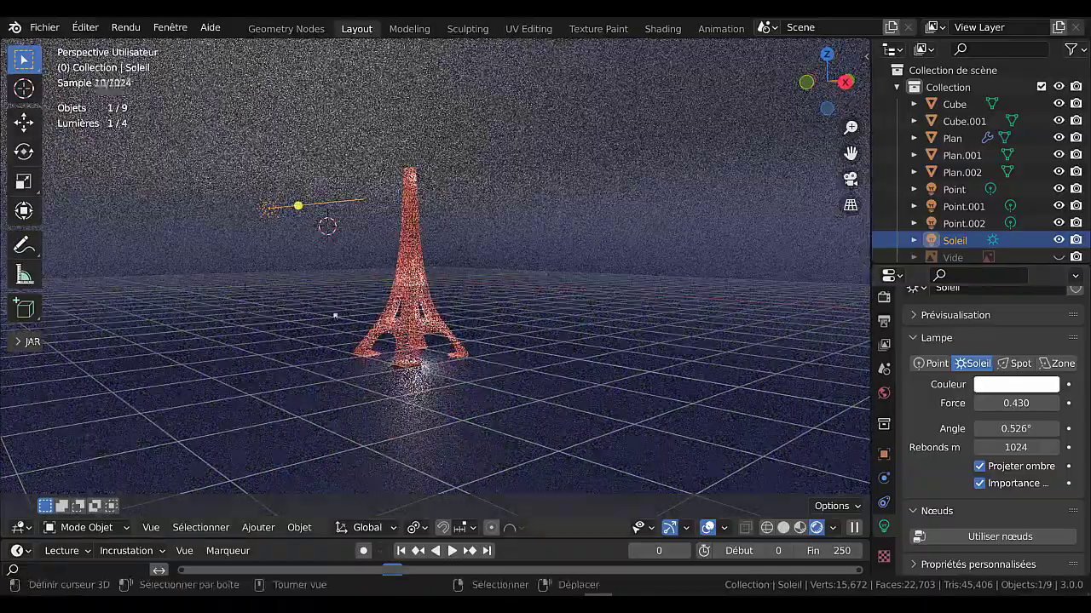
middle_click_drag(335, 315, 653, 242)
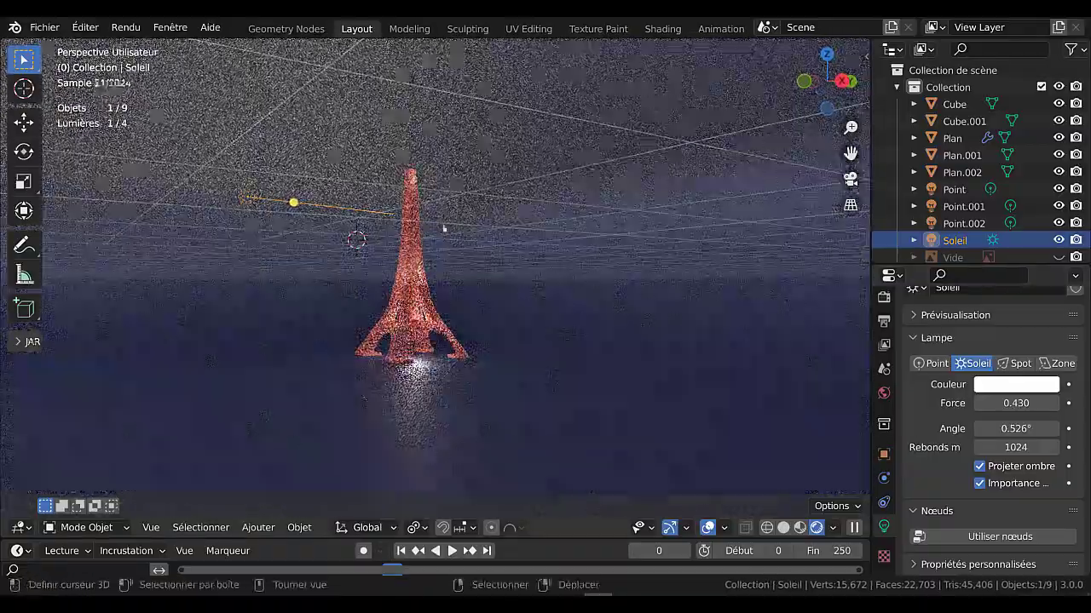
middle_click_drag(674, 287, 587, 314)
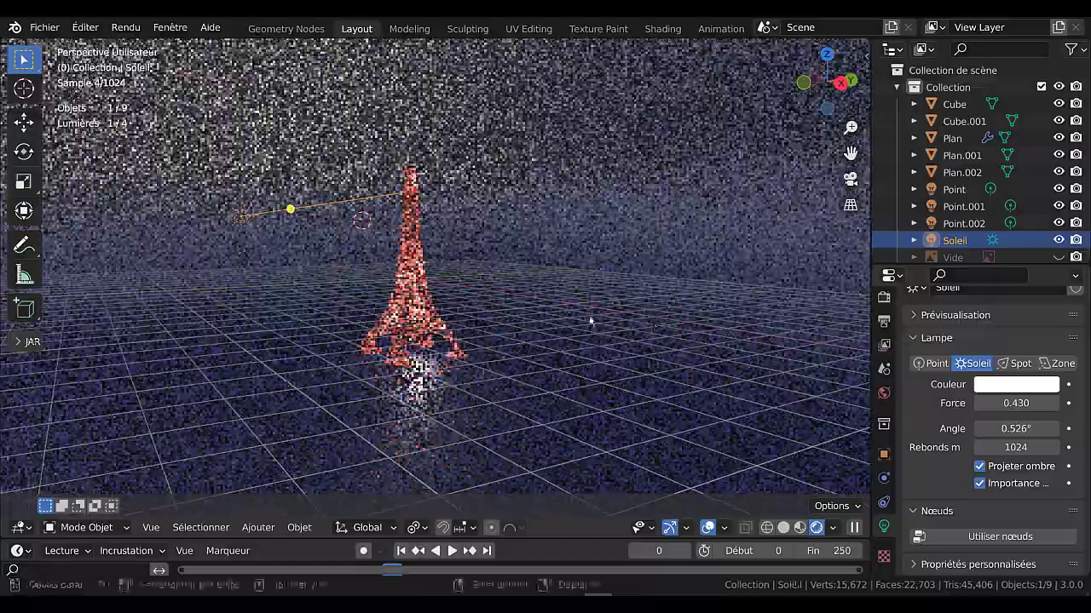
middle_click_drag(301, 285, 376, 326)
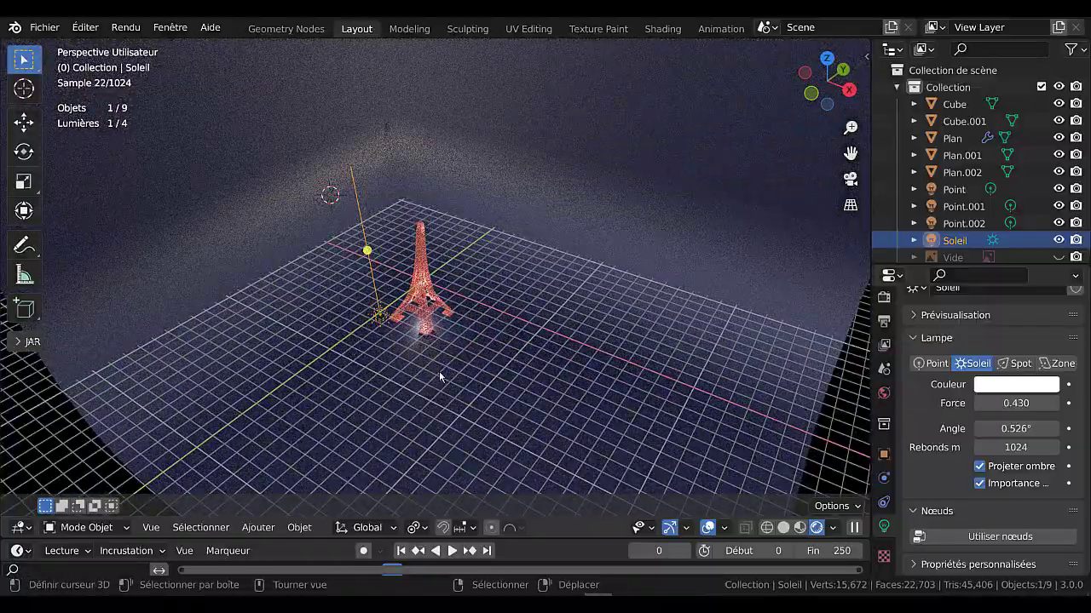
In the top view, move the sun light toward negative X and swing its beam to pass just beside the tower
key("KP_7")
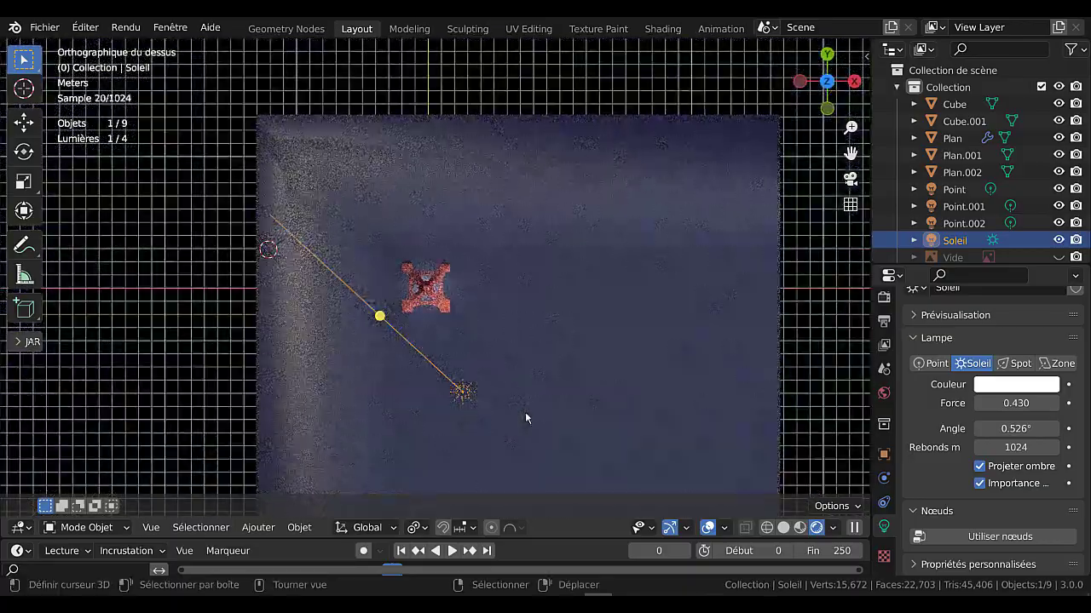
key("g")
left_click(434, 385)
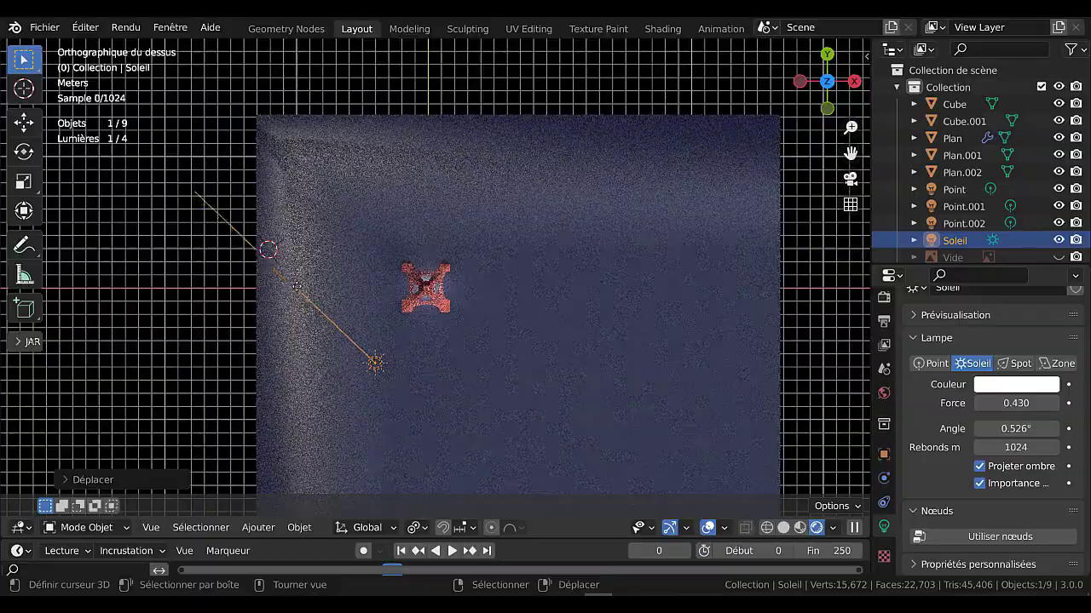
left_click_drag(296, 285, 389, 251)
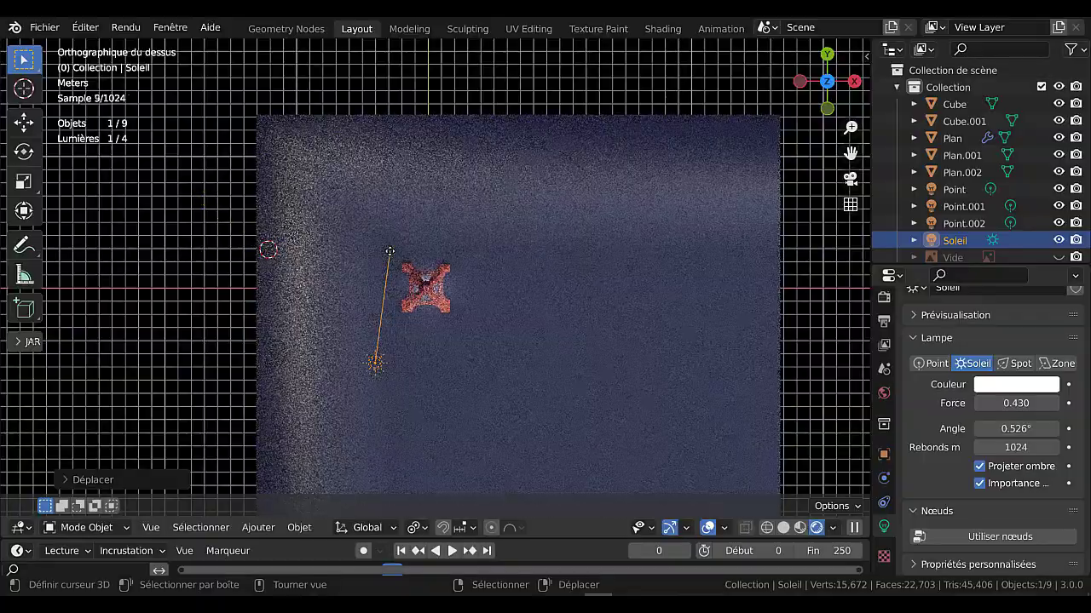
Set the sun light's strength to 2.740 while viewing the tower in perspective
middle_click_drag(586, 365, 550, 241)
scroll(547, 247, "up", 5)
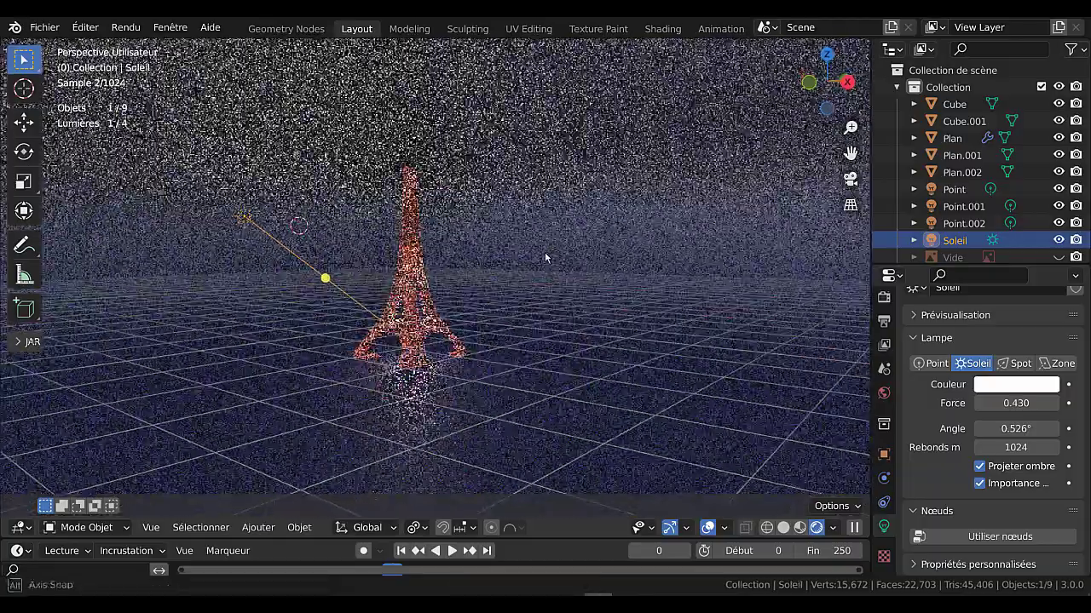
scroll(545, 264, "up", 2)
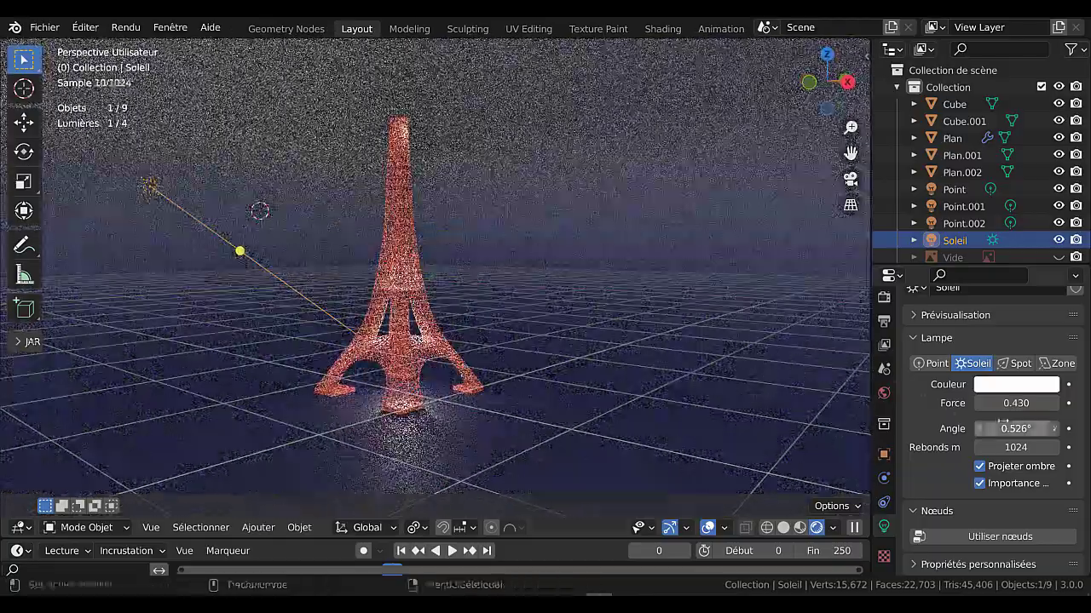
left_click_drag(1004, 403, 1070, 403)
middle_click_drag(742, 392, 733, 365)
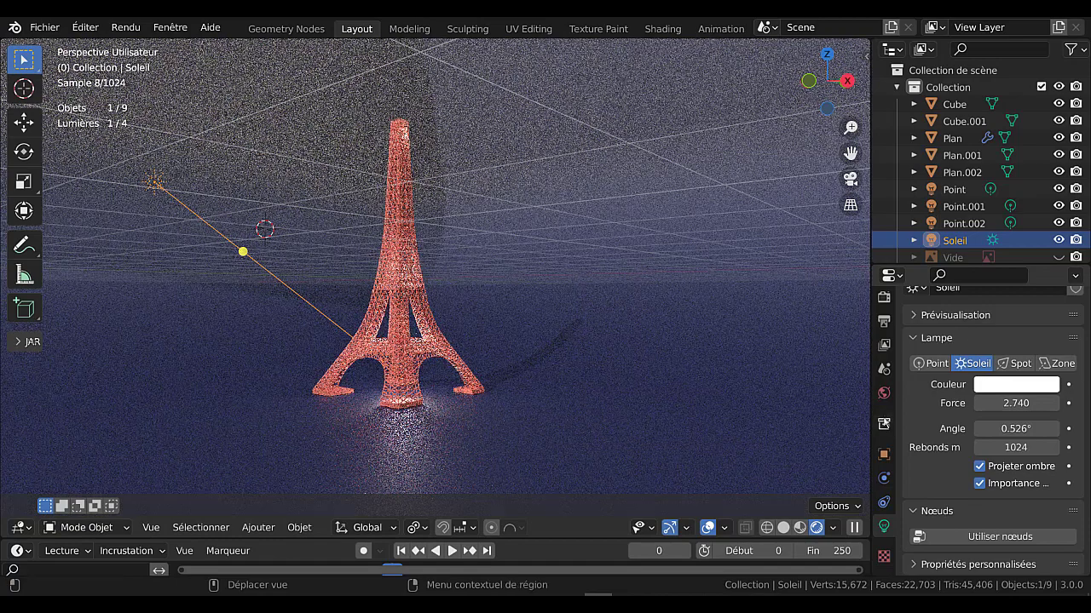
Set the strength of the world's forest.exr environment texture to 0.500
left_click(883, 393)
scroll(1008, 455, "down", 4)
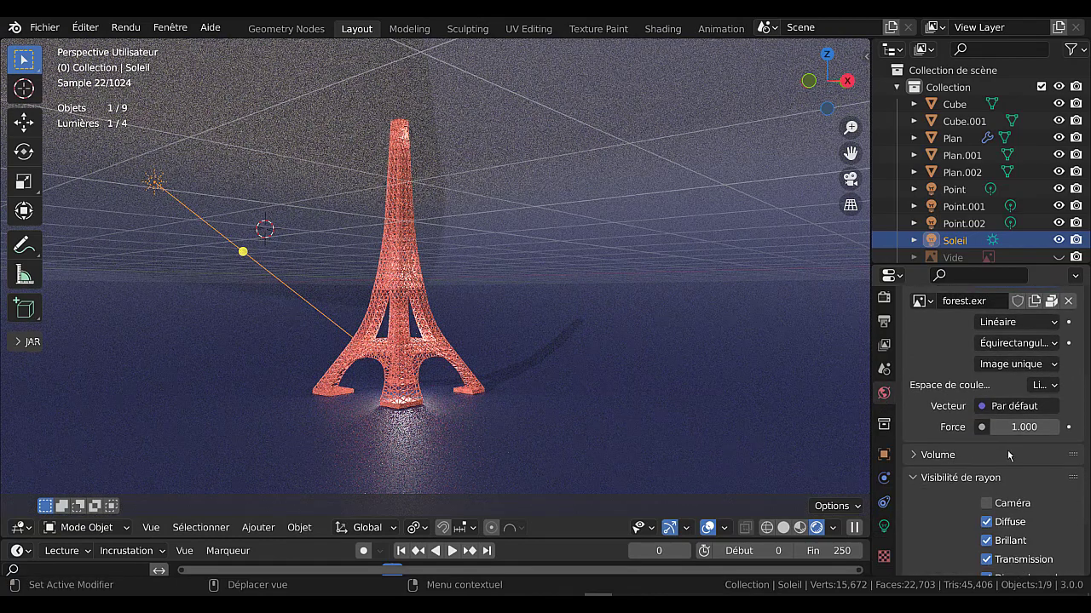
left_click_drag(1023, 427, 972, 426)
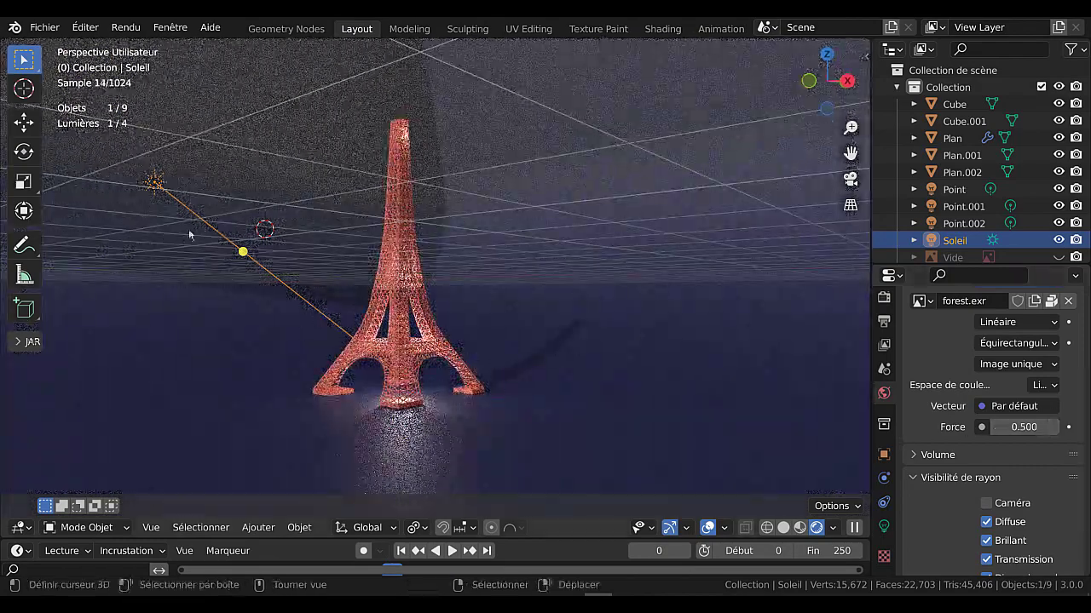
Lower the sun light about 2.5 m along the global Z axis and level its beam to nearly horizontal
left_click(152, 185)
left_click(153, 186)
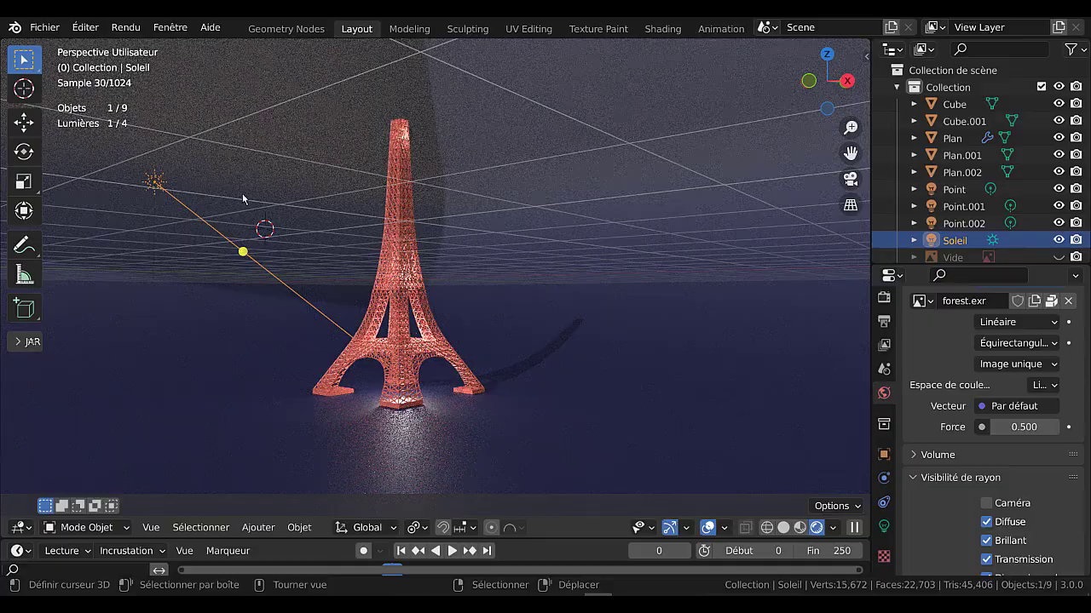
key("g")
key("z")
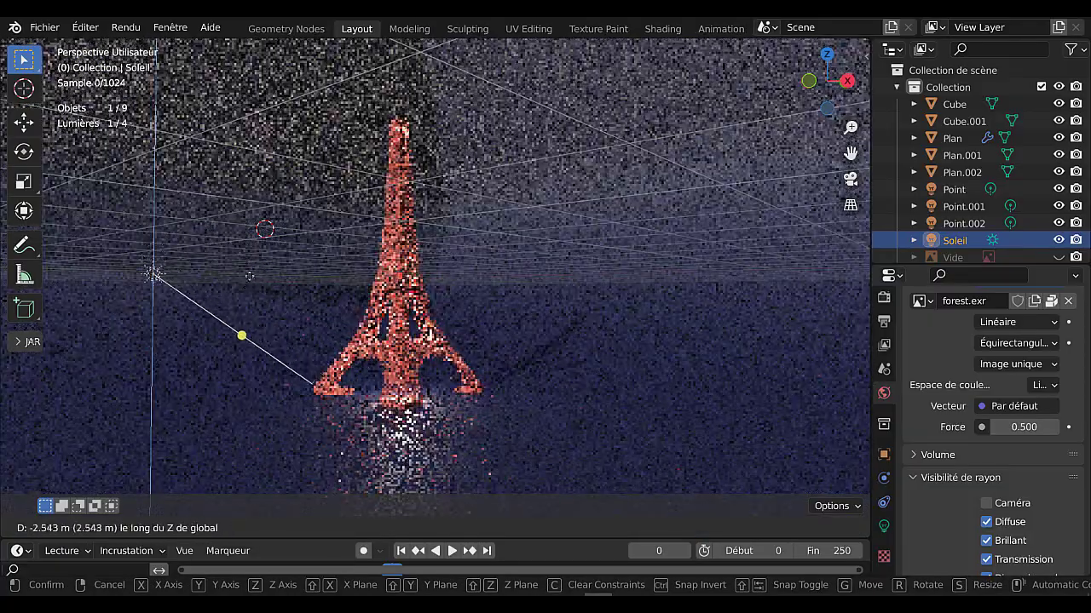
left_click(249, 275)
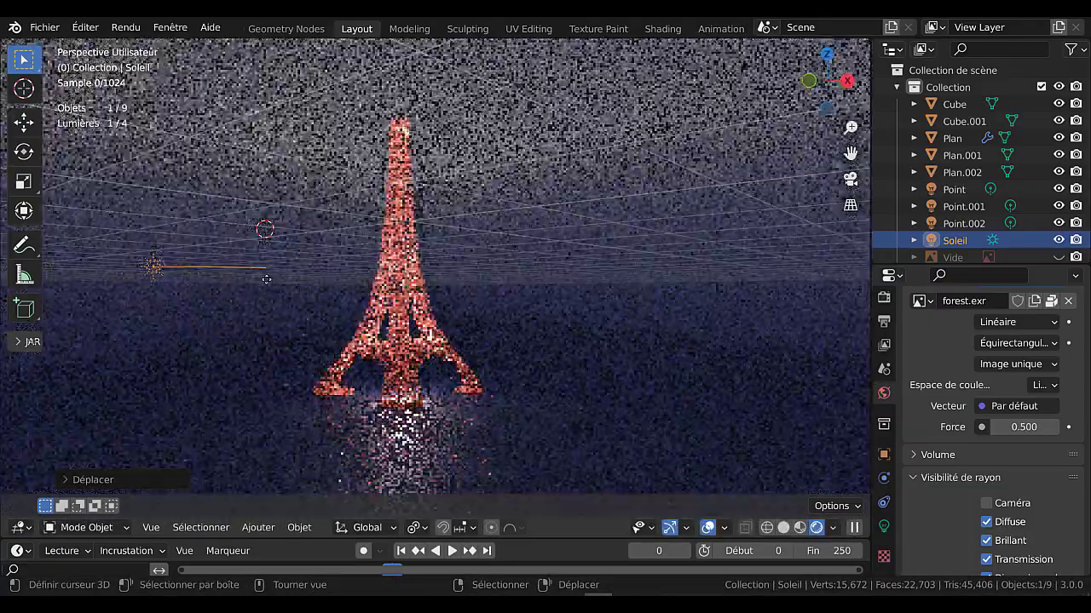
left_click_drag(264, 305, 265, 274)
scroll(260, 290, "down", 4)
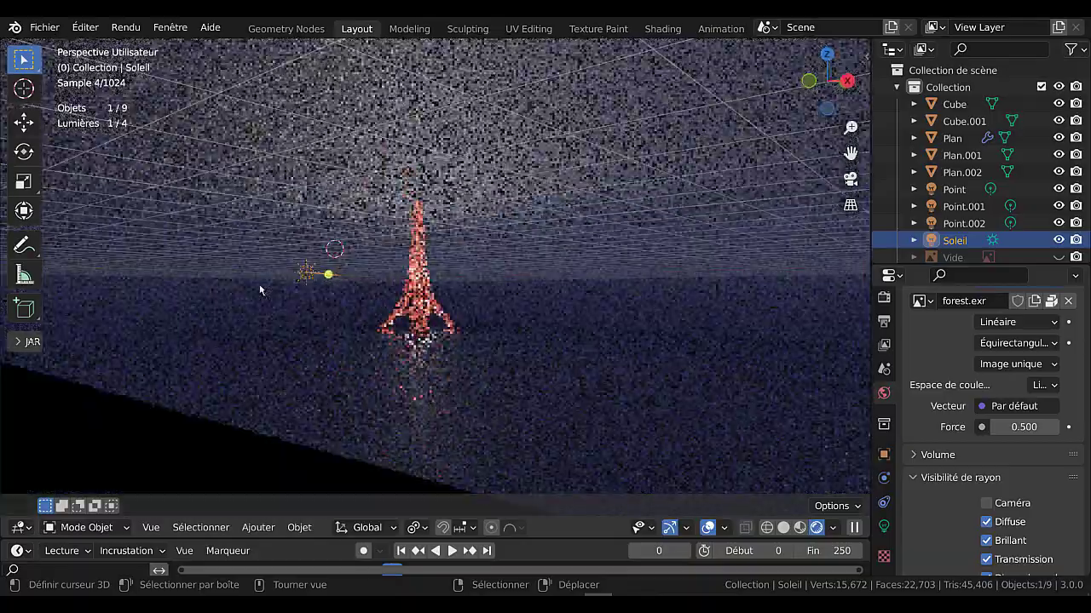
Rotate the sun light about -45° around the global Z axis
middle_click_drag(288, 315, 317, 329)
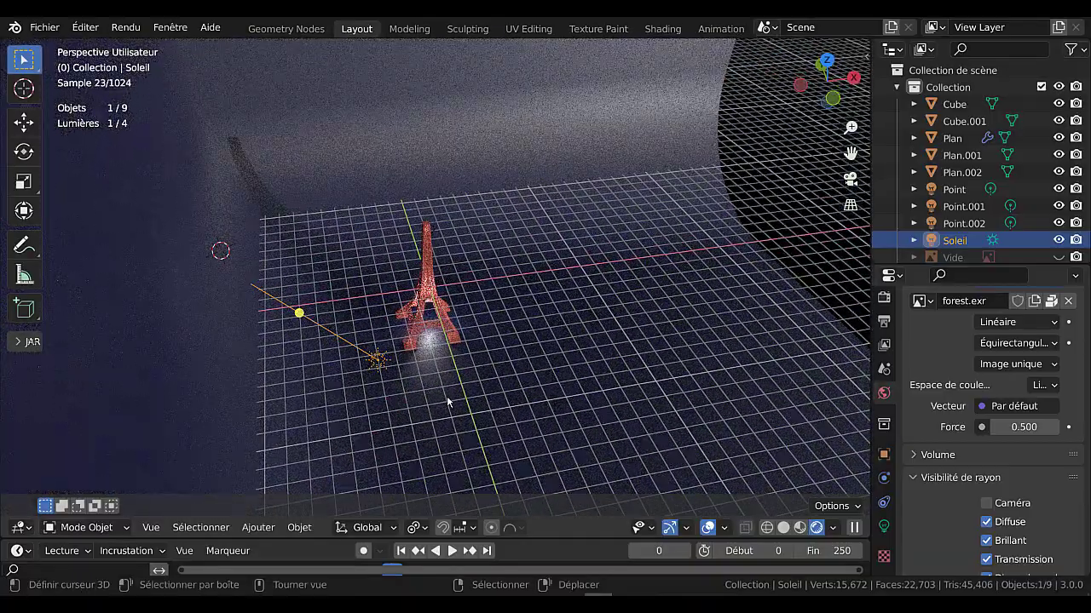
key("r")
key("z")
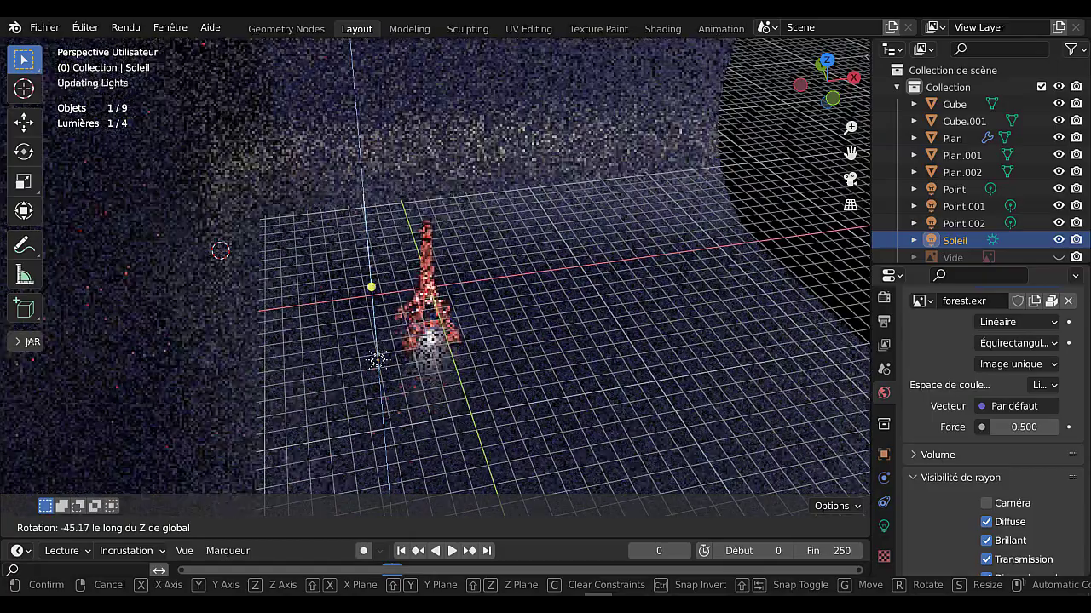
left_click(400, 420)
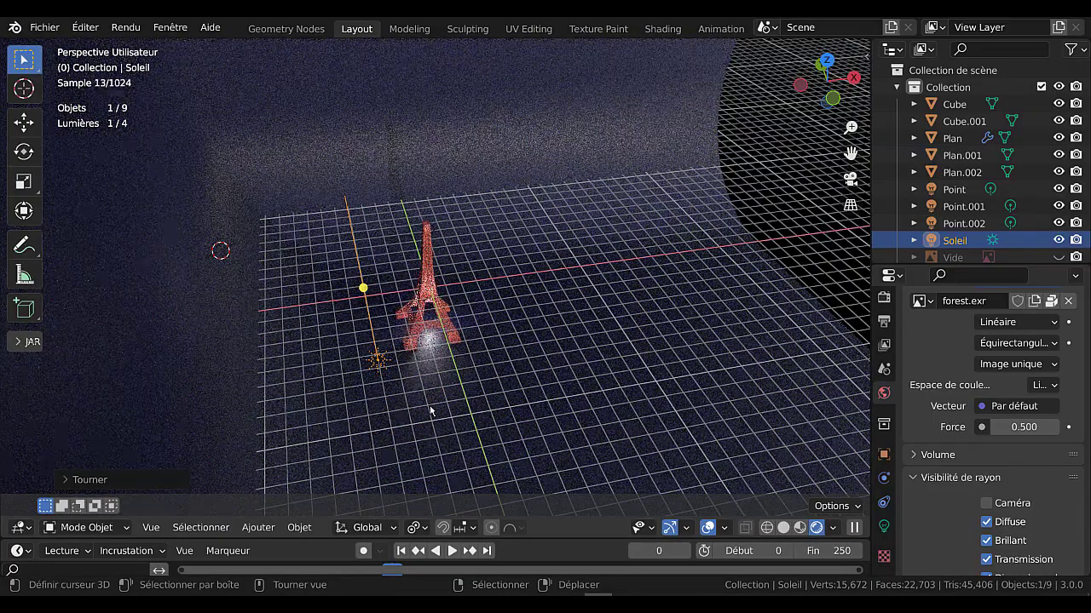
Move the sun light about 6 m along the global X axis and rotate it around Z to point across the tower
key("g")
key("x")
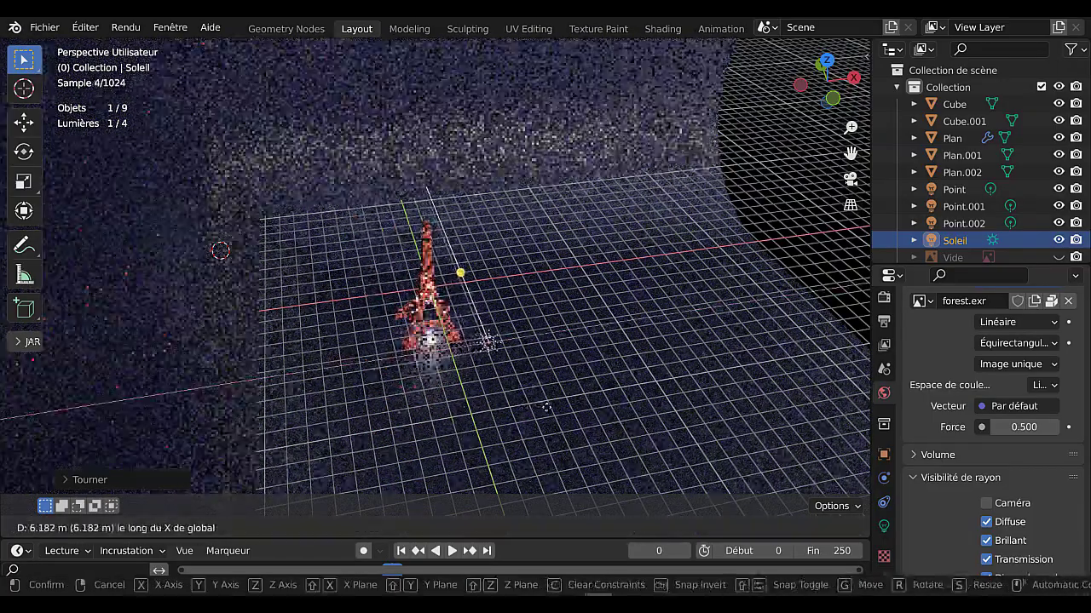
left_click(546, 407)
key("r")
key("z")
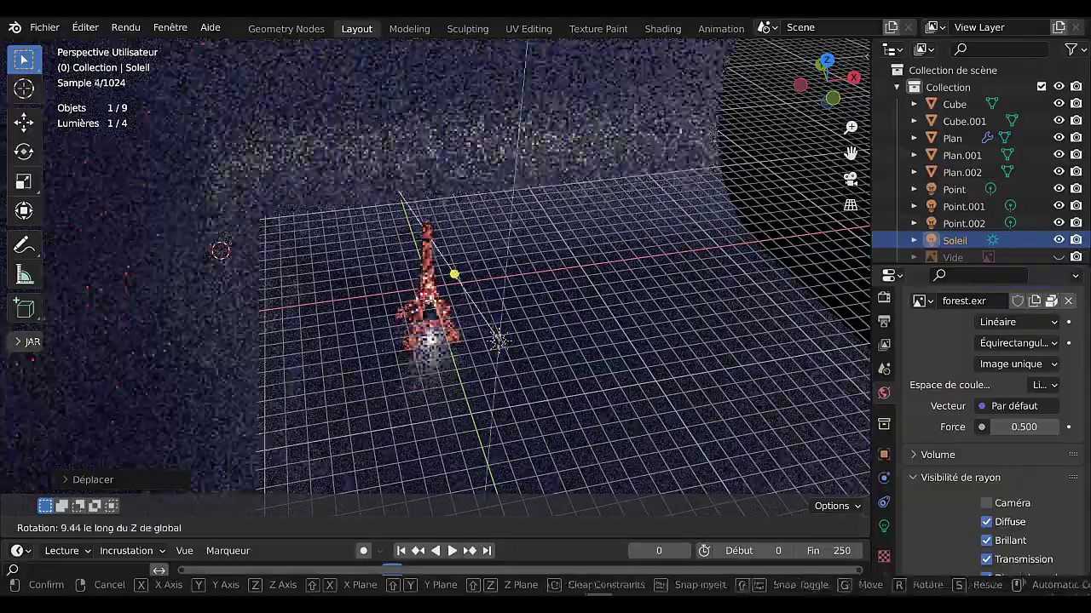
left_click(682, 400)
middle_click_drag(682, 400, 540, 352)
scroll(526, 366, "up", 5)
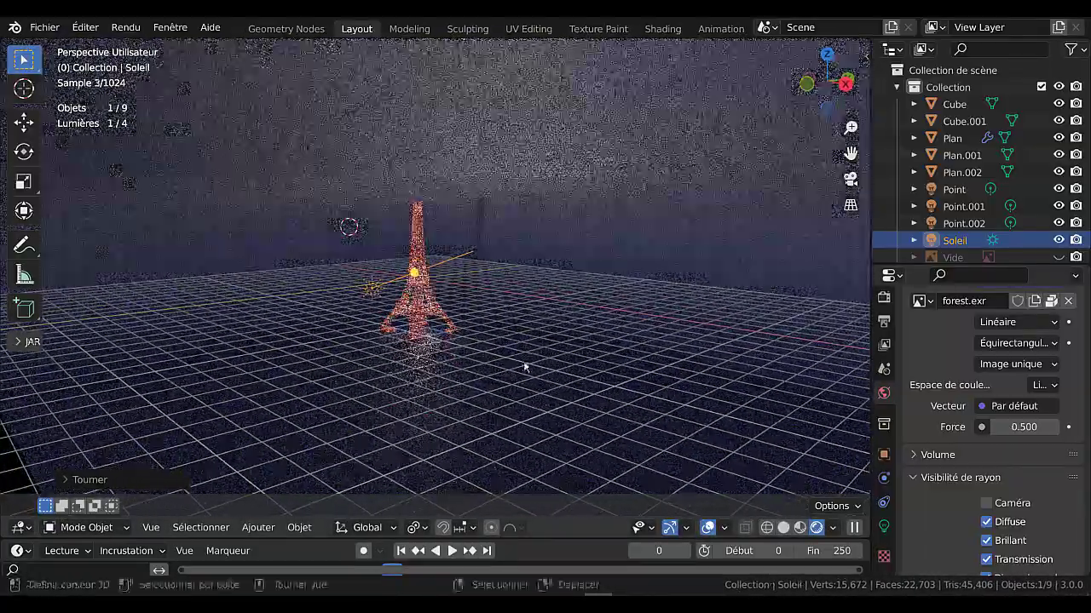
scroll(518, 352, "up", 3)
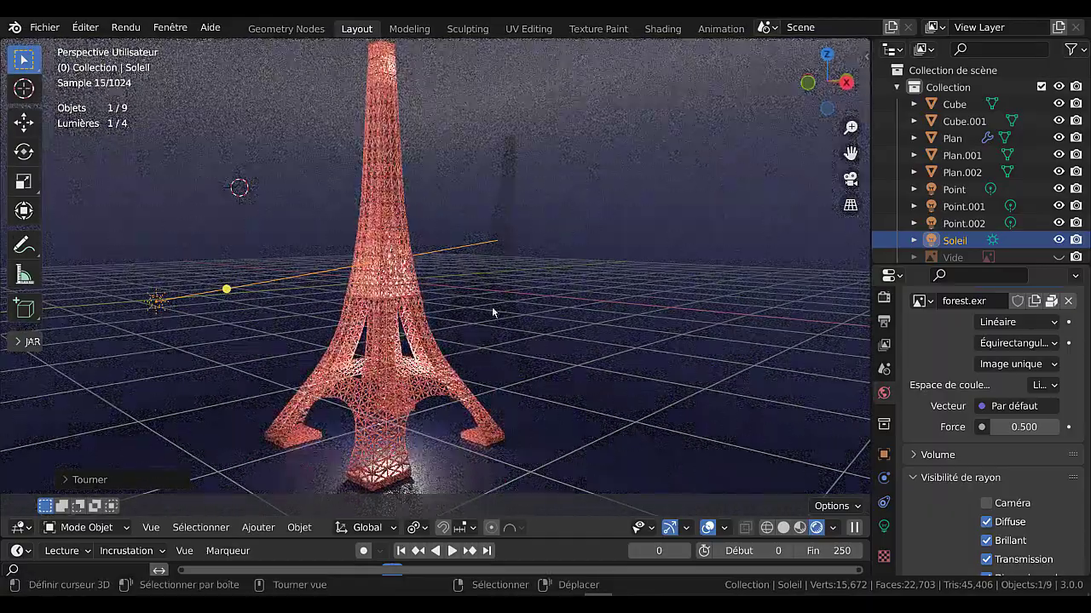
scroll(488, 308, "down", 5)
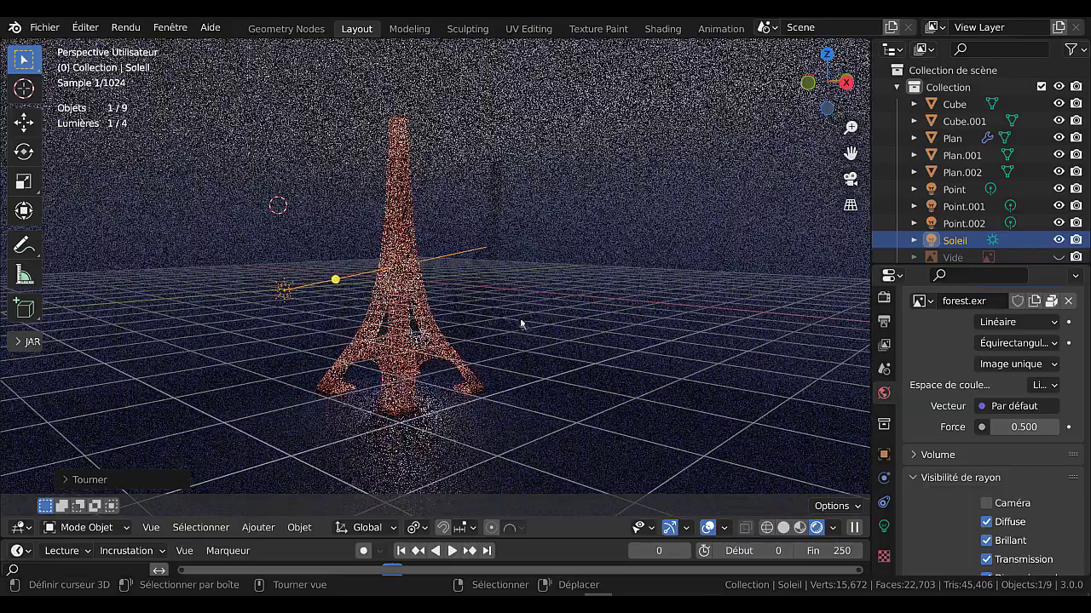
scroll(517, 320, "up", 3)
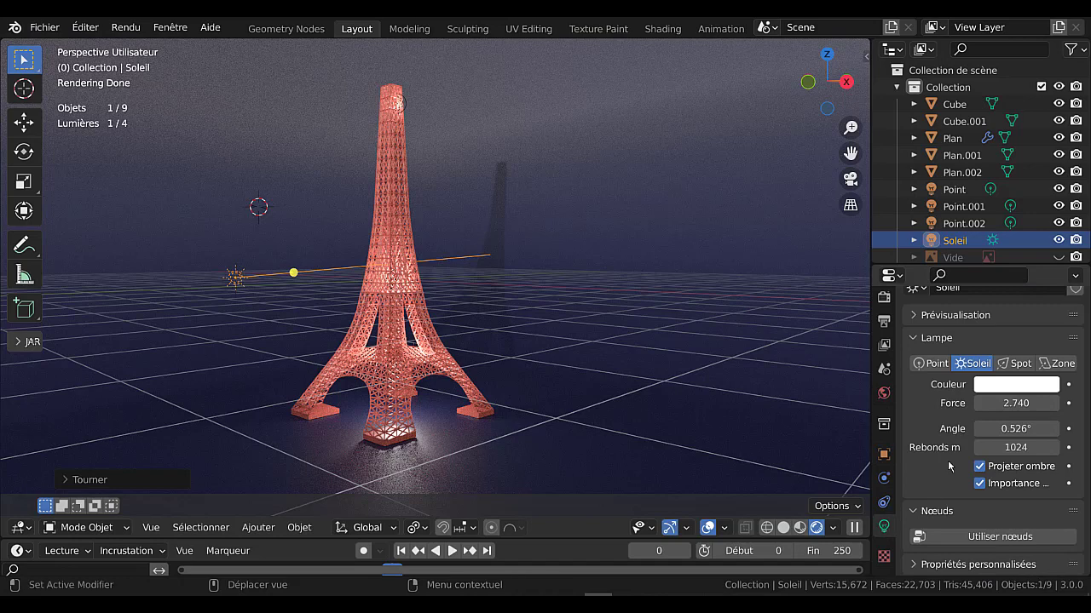
Raise the power of the Point.001 light to 449.1 W
left_click(931, 209)
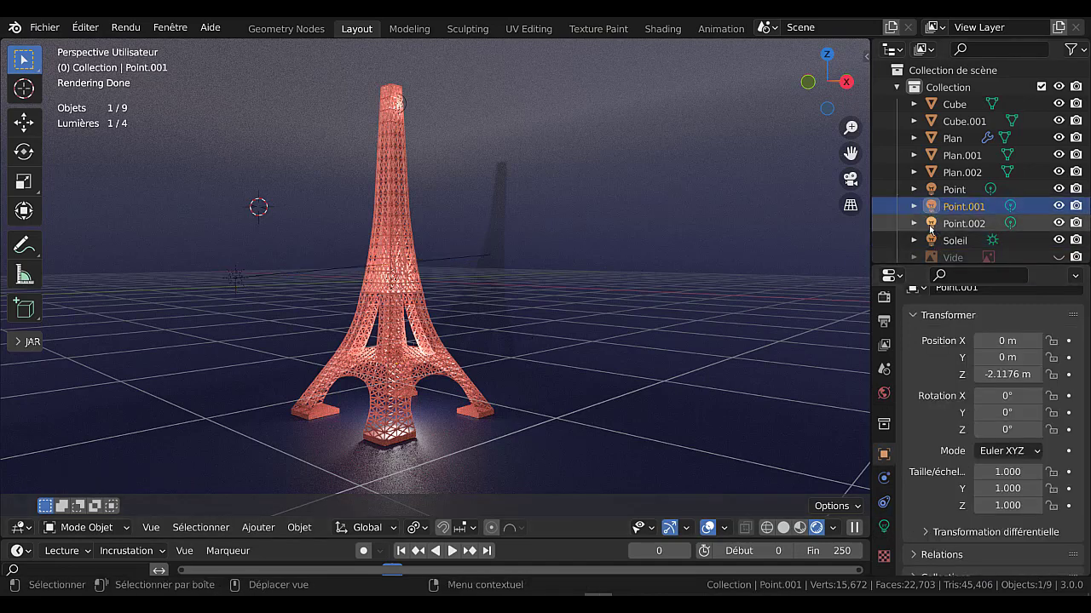
left_click(931, 224)
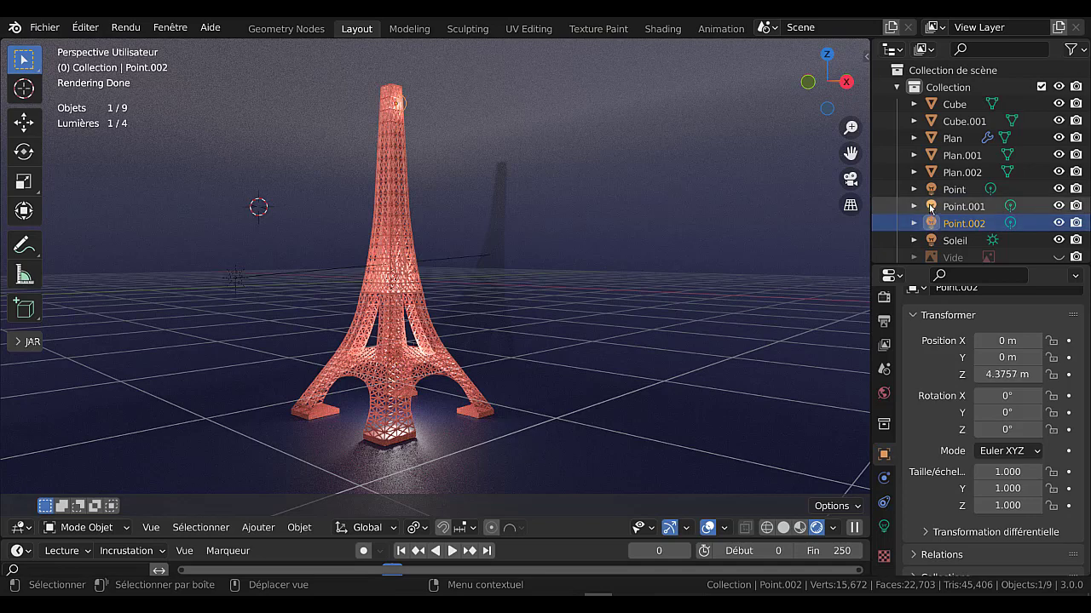
left_click(931, 209)
left_click(932, 190)
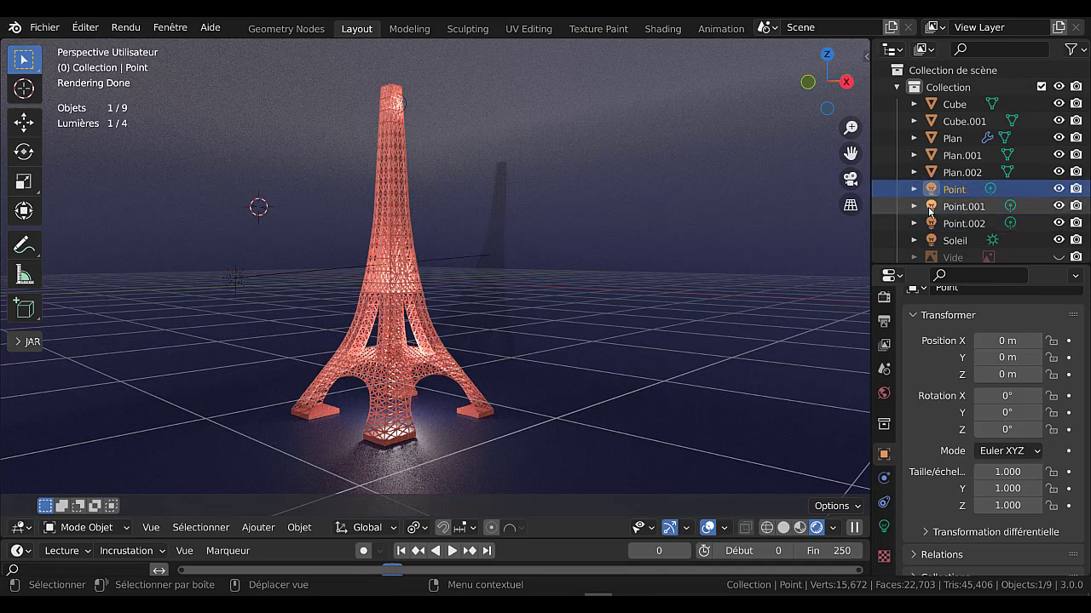
left_click(930, 209)
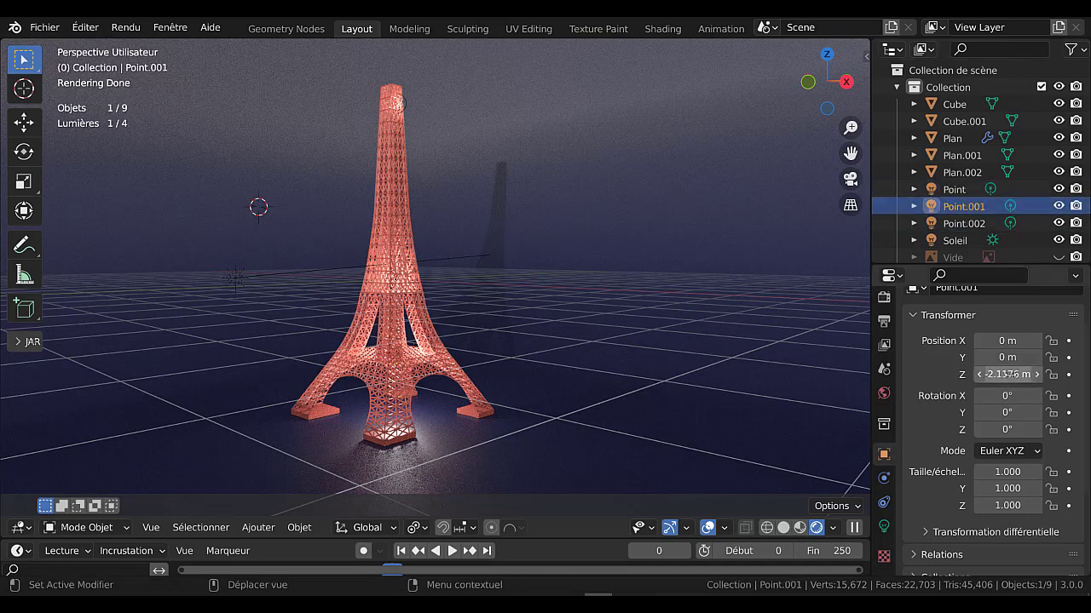
left_click(883, 525)
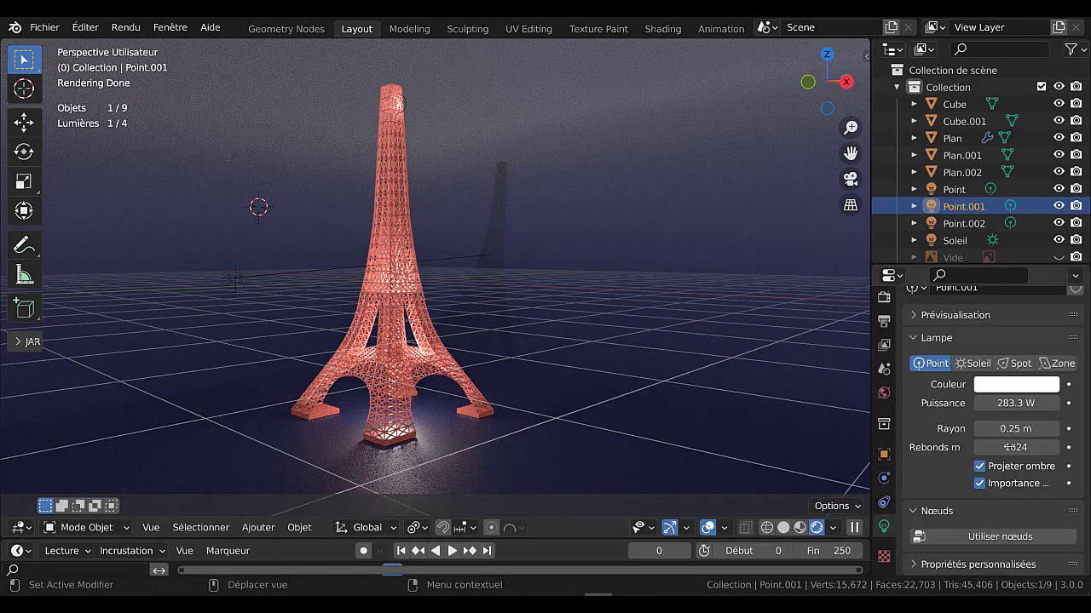
left_click_drag(1026, 403, 1049, 403)
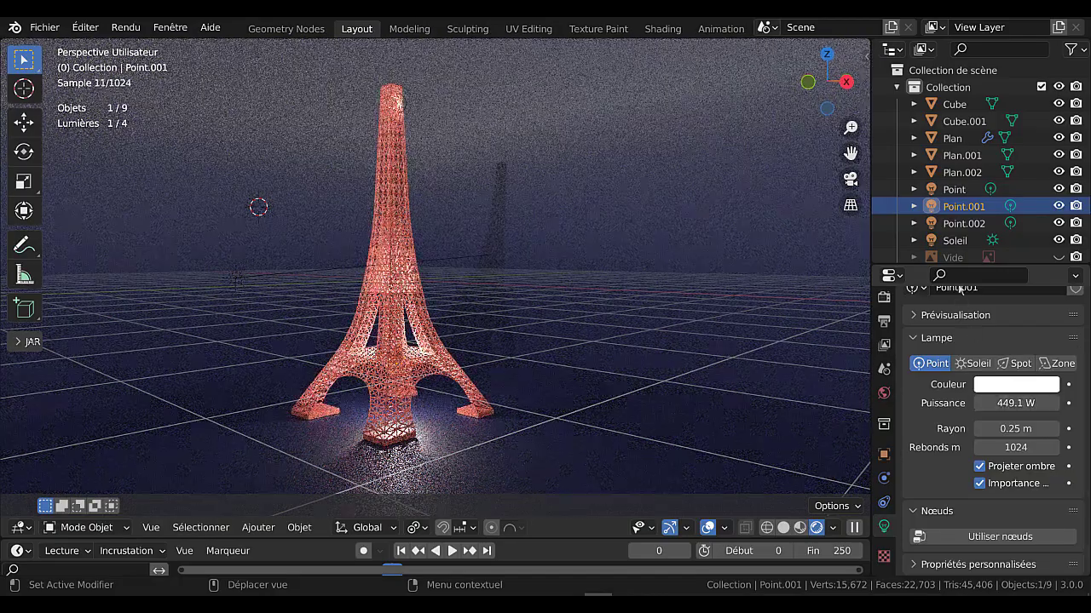
Set the power of the light named Point to 182.8 W and tint its colour a very pale bluish white
left_click(954, 189)
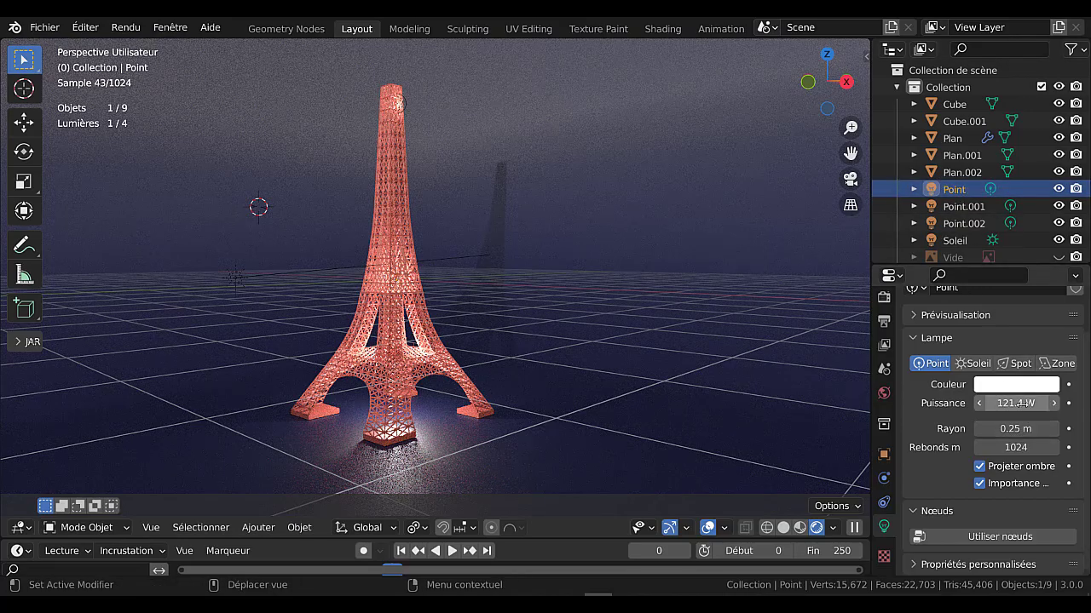
left_click_drag(1016, 403, 913, 415)
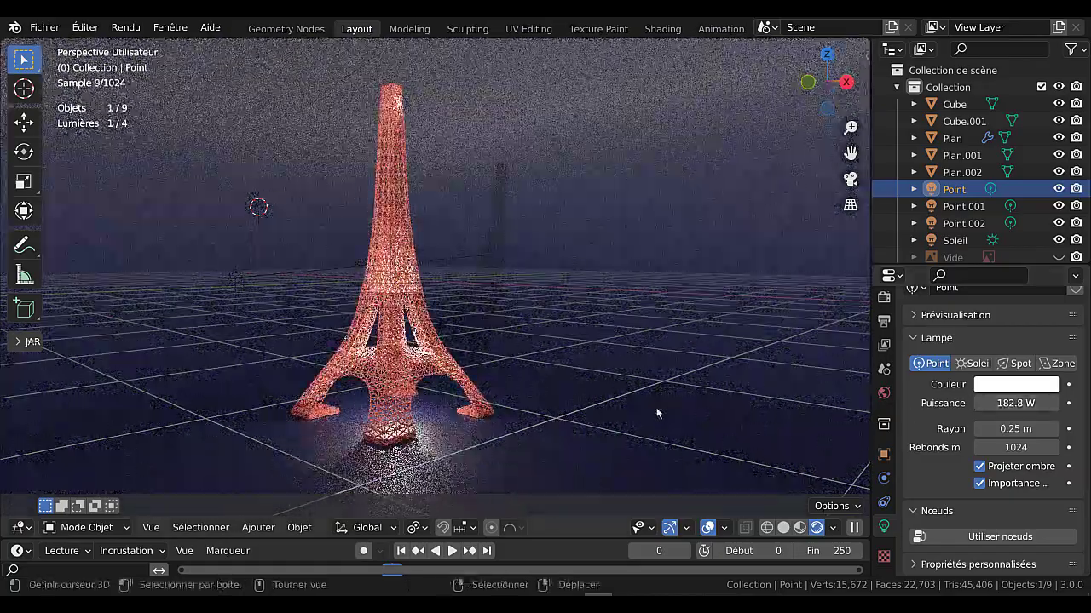
left_click(1016, 385)
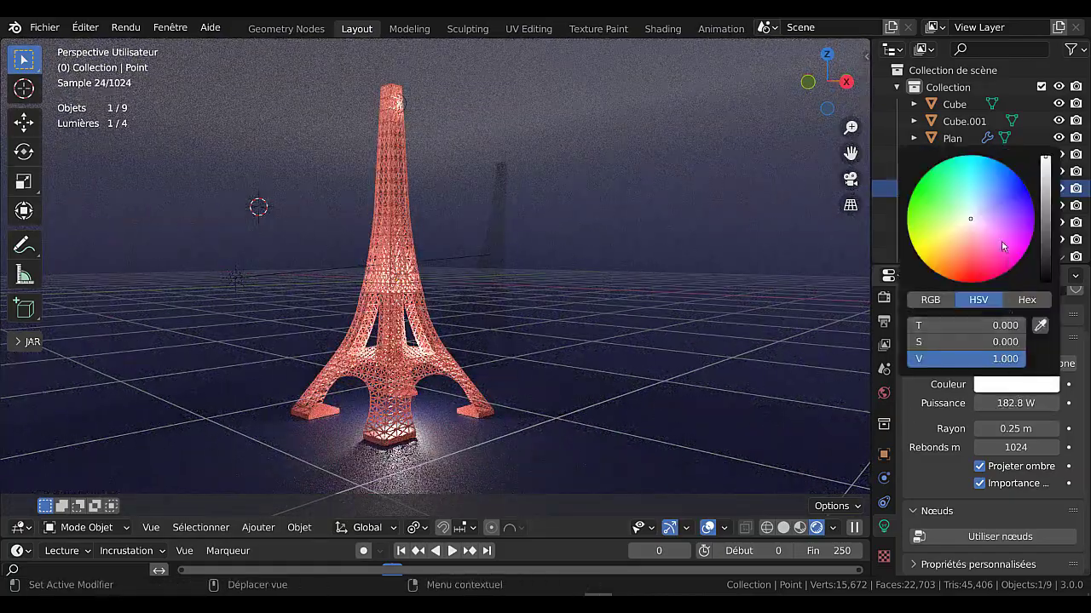
left_click(984, 199)
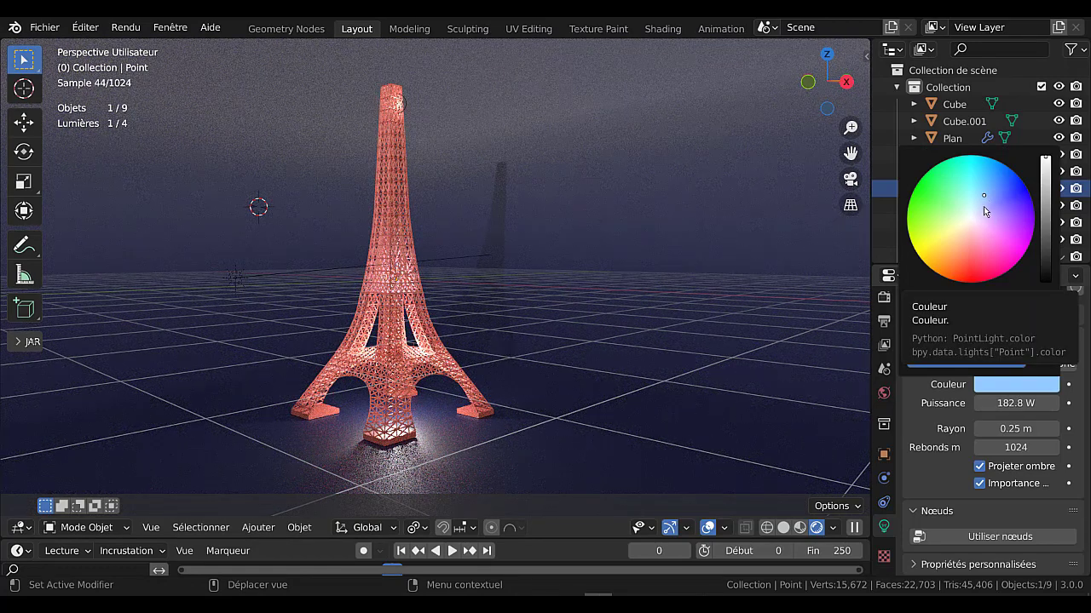
left_click(975, 223)
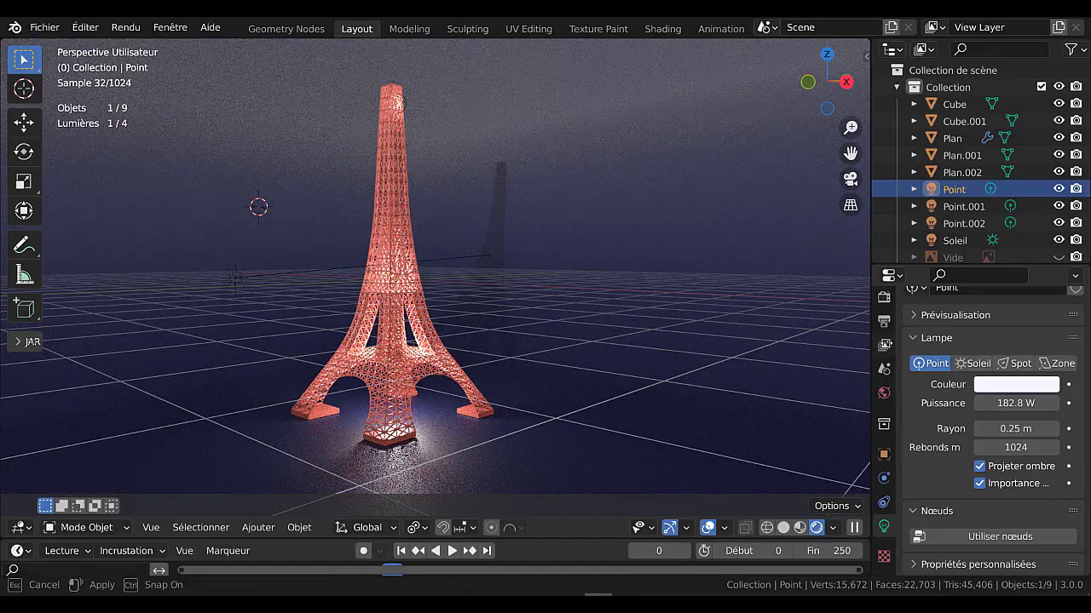
Enlarge the 3D viewport and hide the floor grid, X and Y axes, 3D cursor and Extras overlays
left_click_drag(871, 384, 987, 383)
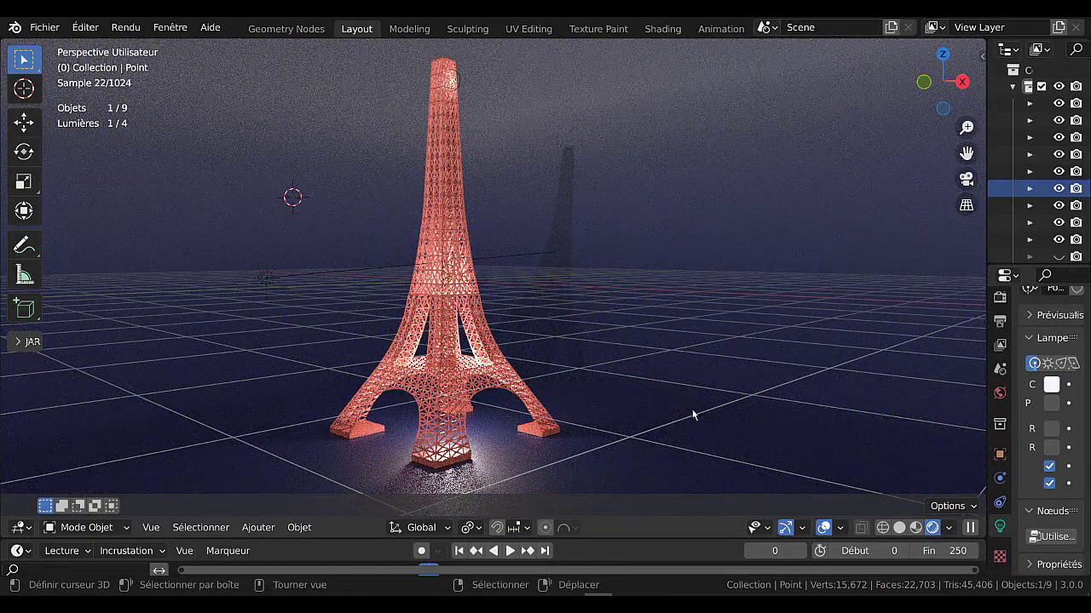
middle_click_drag(692, 407, 699, 406)
left_click(840, 527)
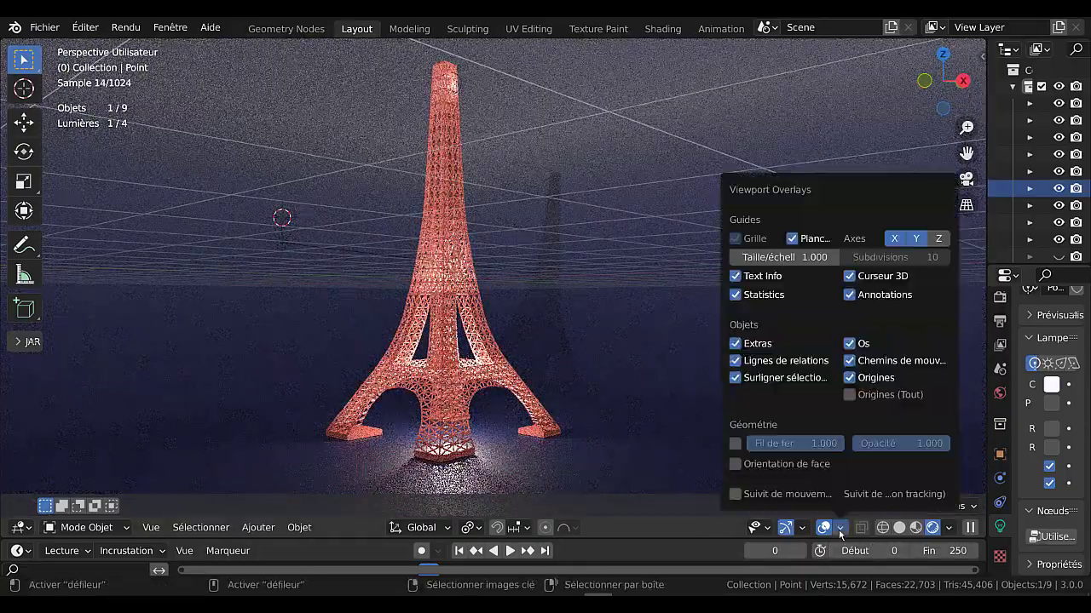
left_click(793, 238)
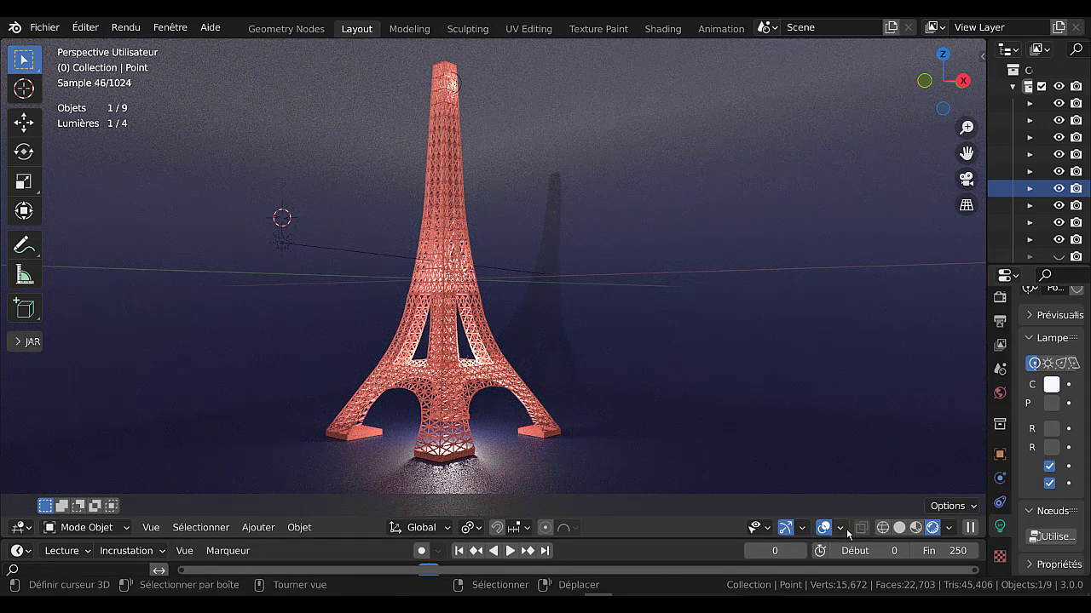
left_click(841, 528)
left_click(897, 241)
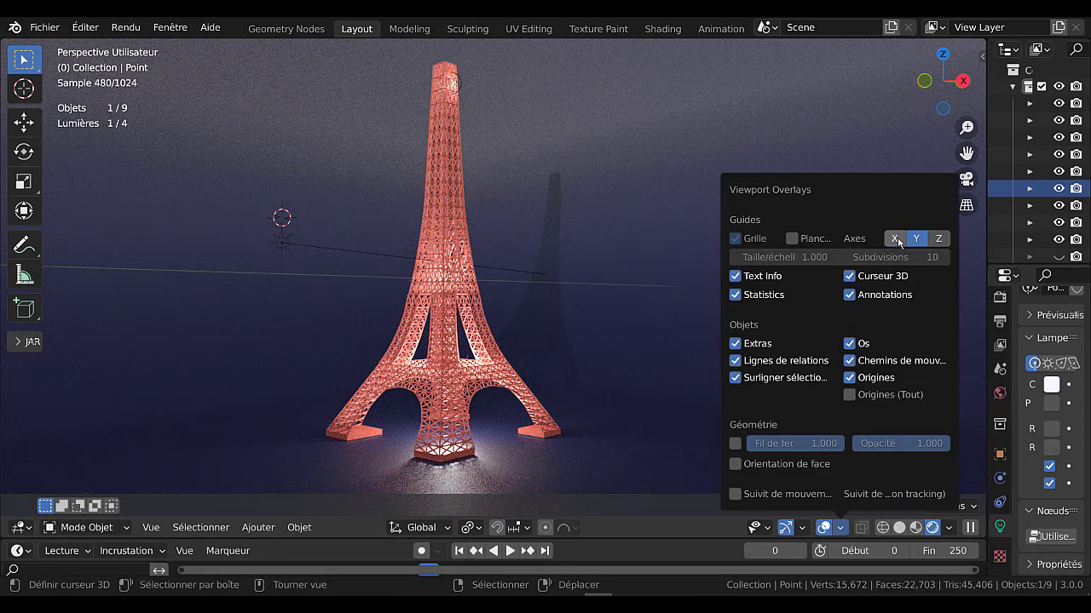
left_click(916, 242)
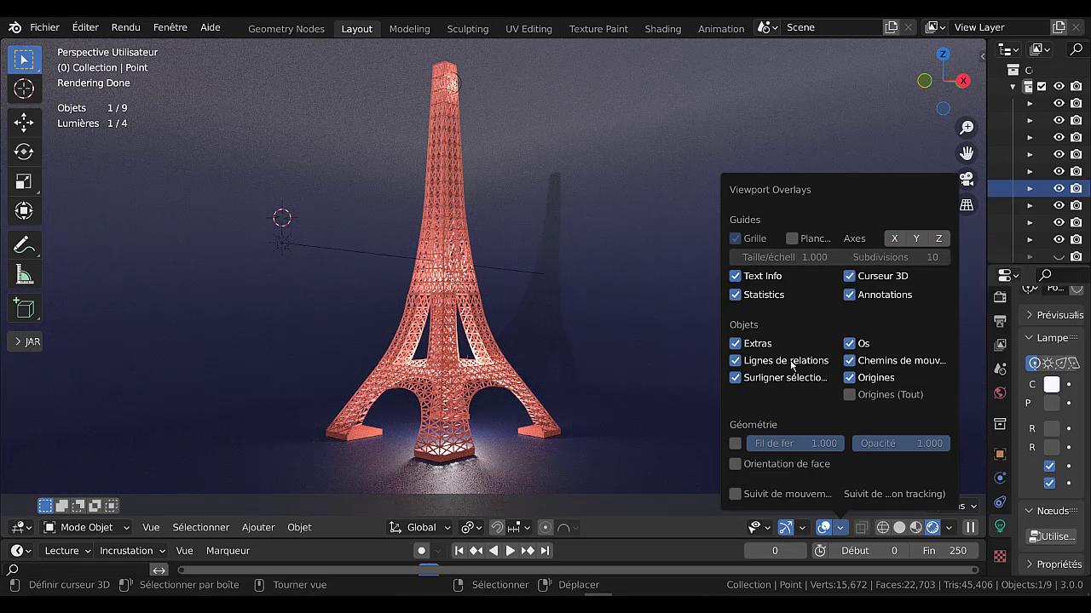
left_click(849, 276)
left_click(737, 344)
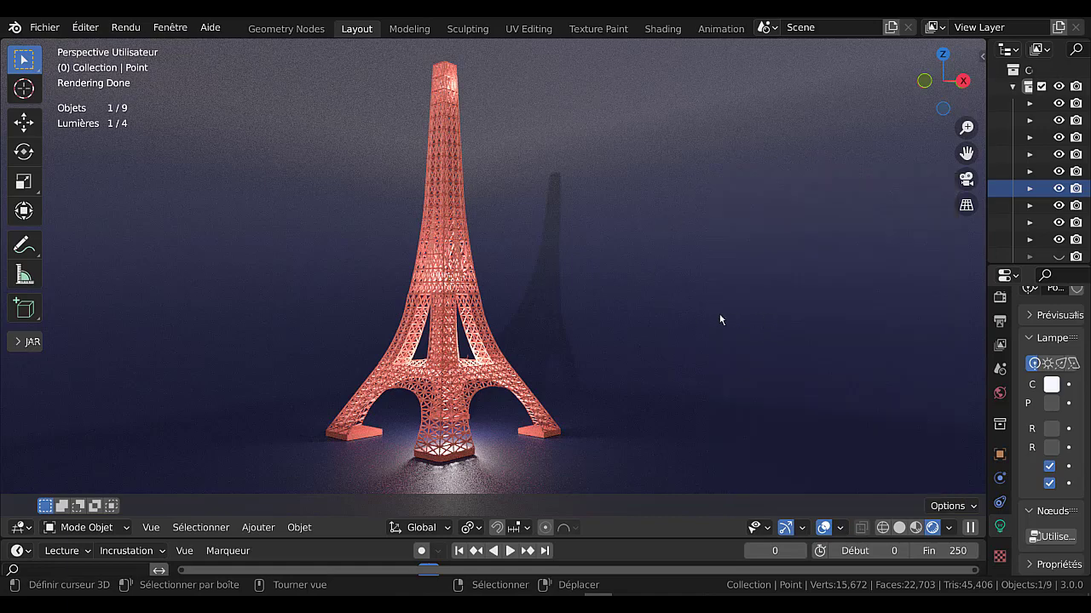
Add a camera and align it to a frontal view of the whole tower
middle_click_drag(744, 301, 804, 322)
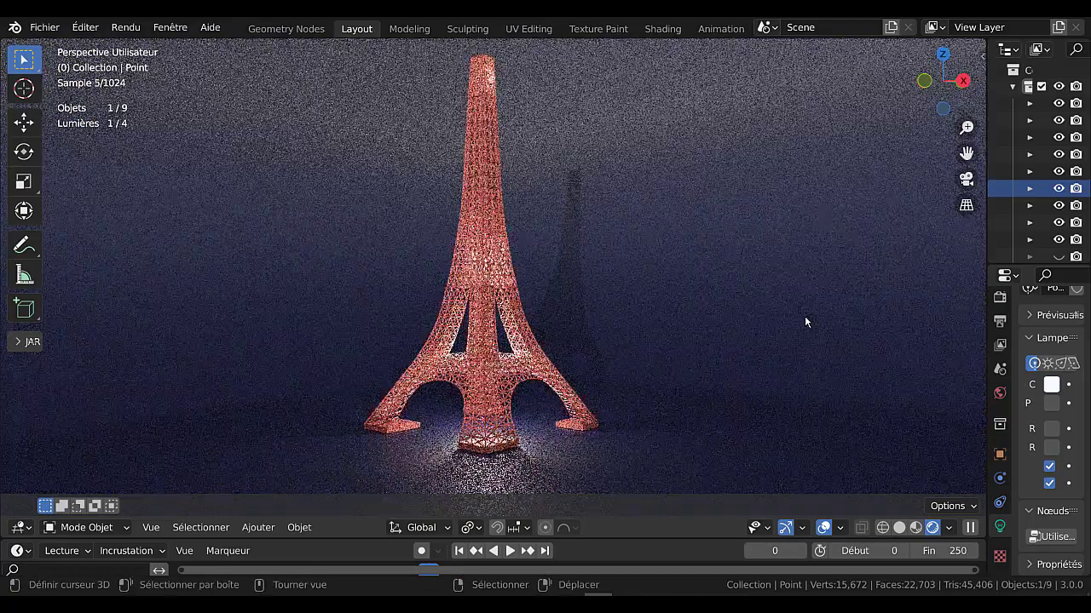
left_click(247, 529)
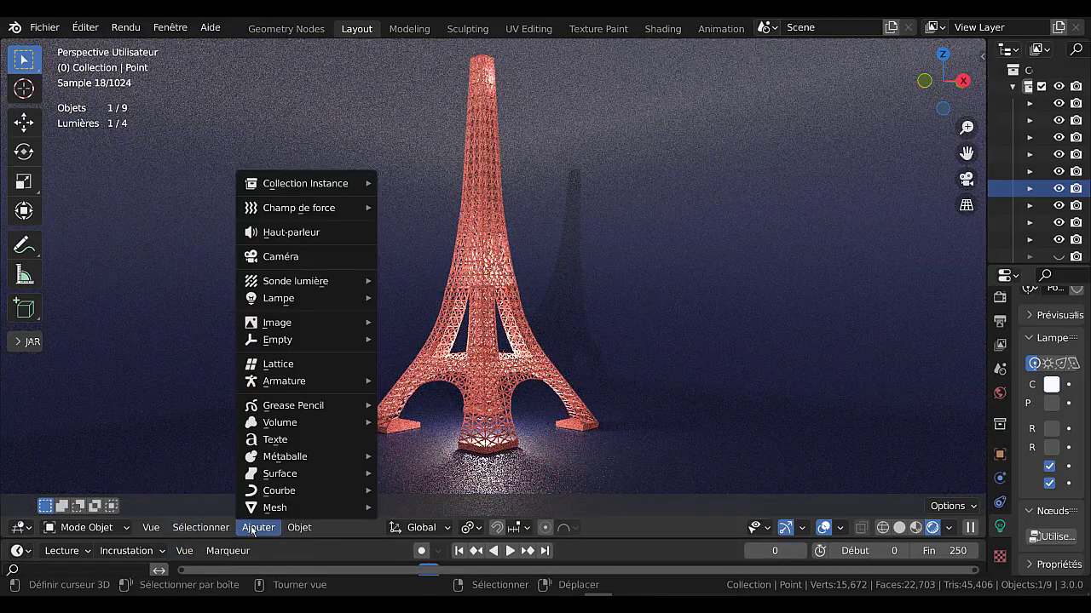
left_click(277, 256)
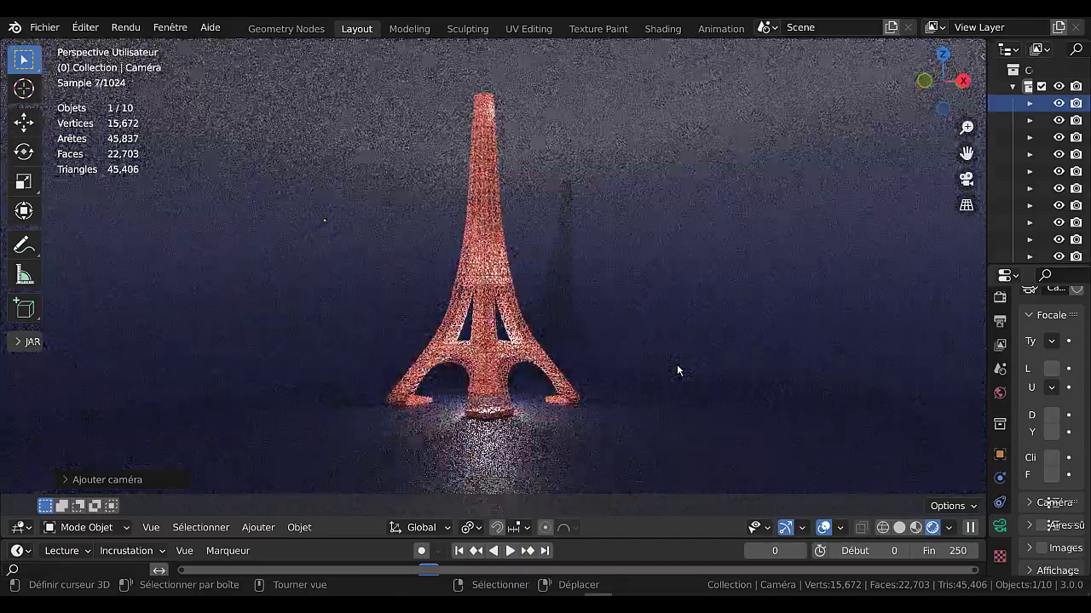
key("ctrl+alt+KP_0")
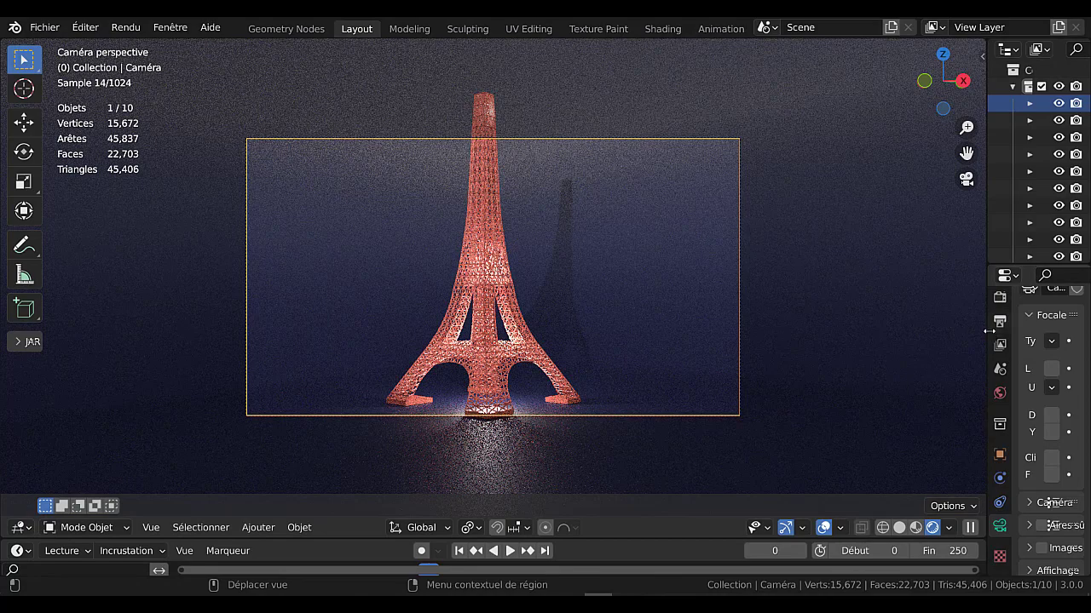
Set the camera's sensor size to 47 mm and shift the camera slightly upward so the whole tower fits in the frame
left_click_drag(985, 333, 835, 340)
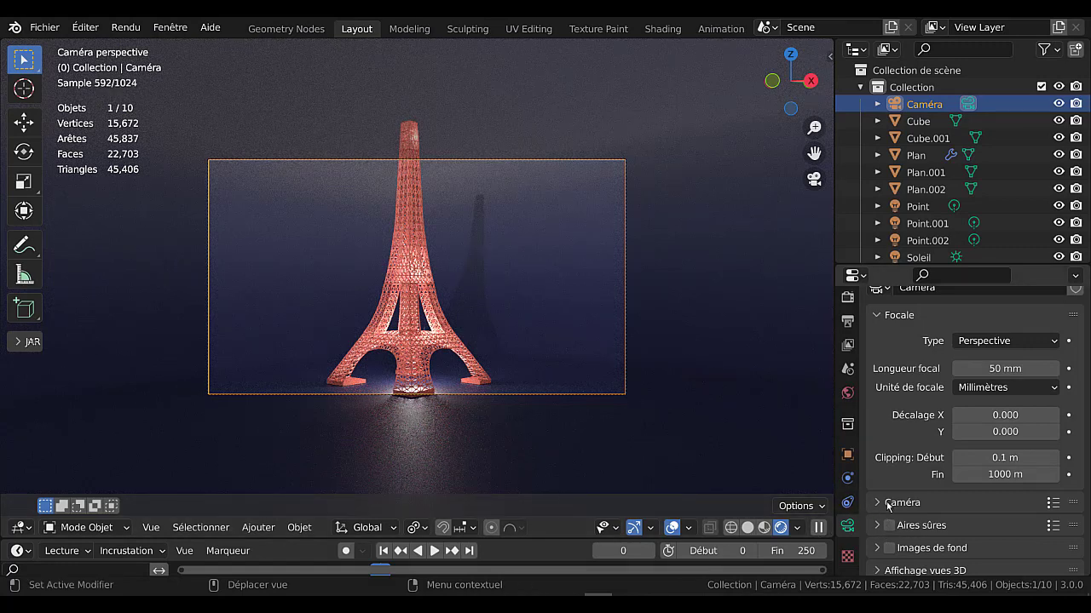
left_click(891, 504)
scroll(920, 540, "down", 3)
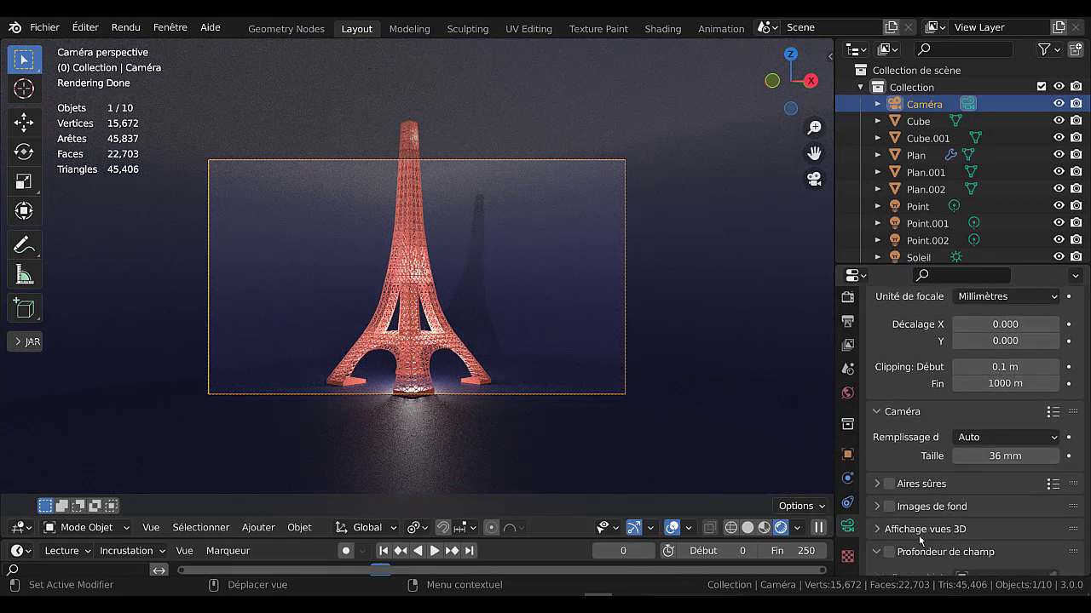
left_click_drag(975, 461, 1004, 460)
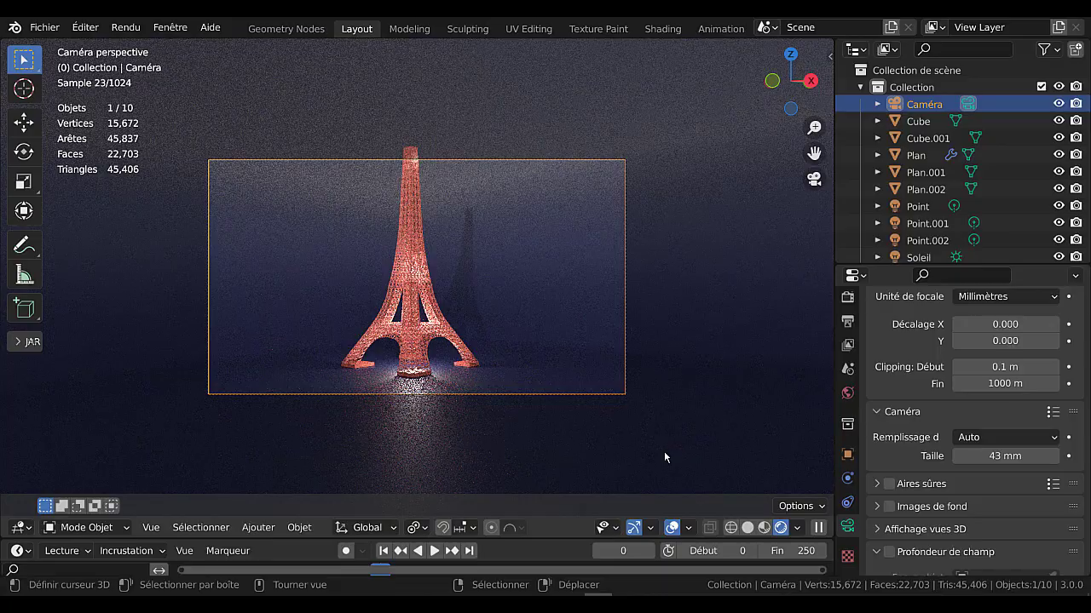
key("g")
left_click(755, 439)
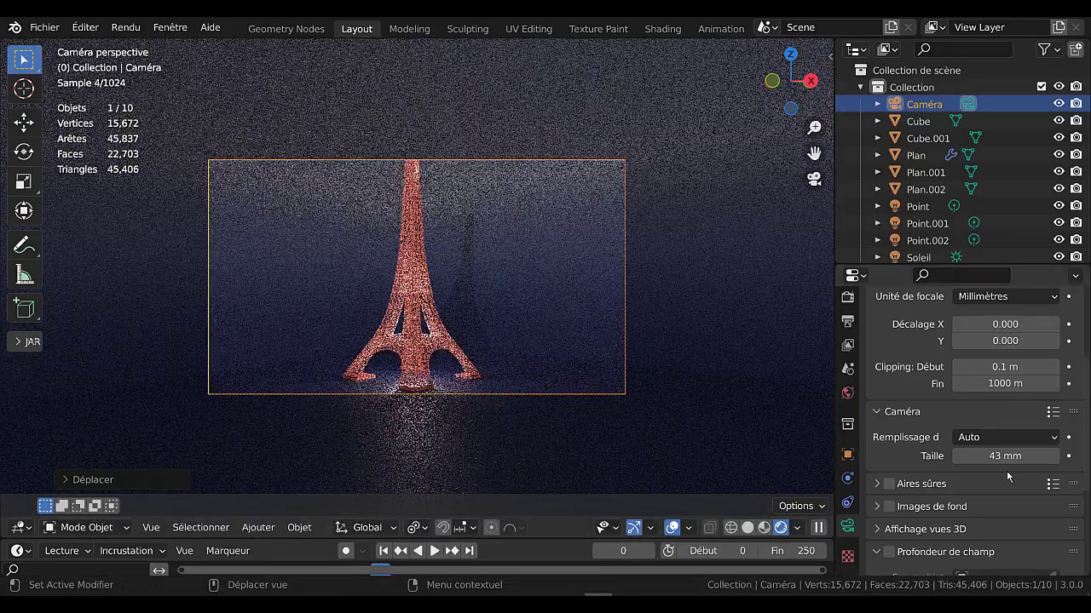
left_click_drag(992, 457, 1008, 456)
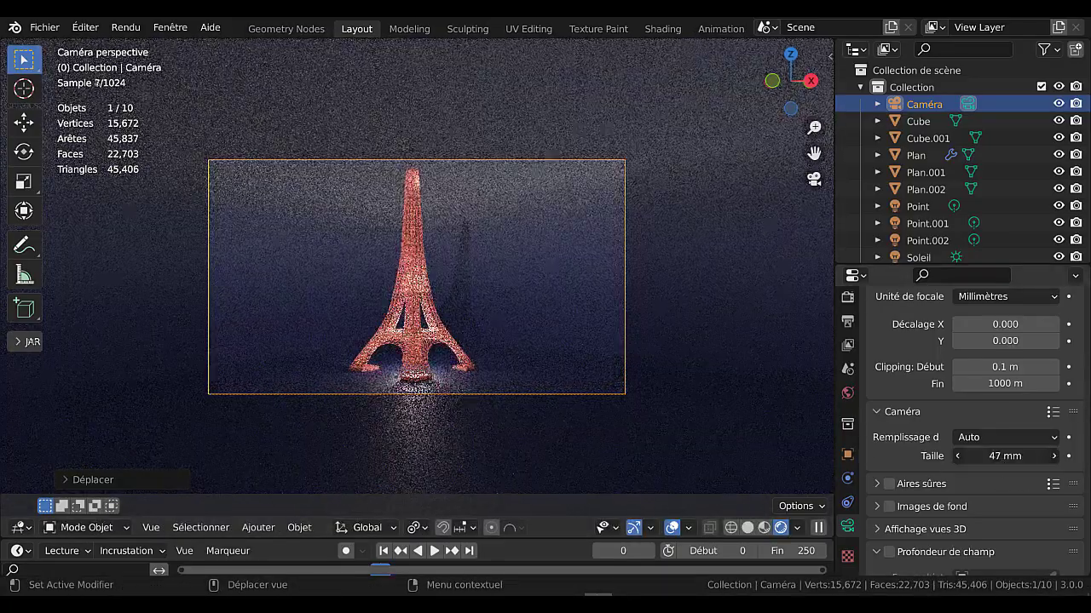
scroll(639, 446, "up", 1)
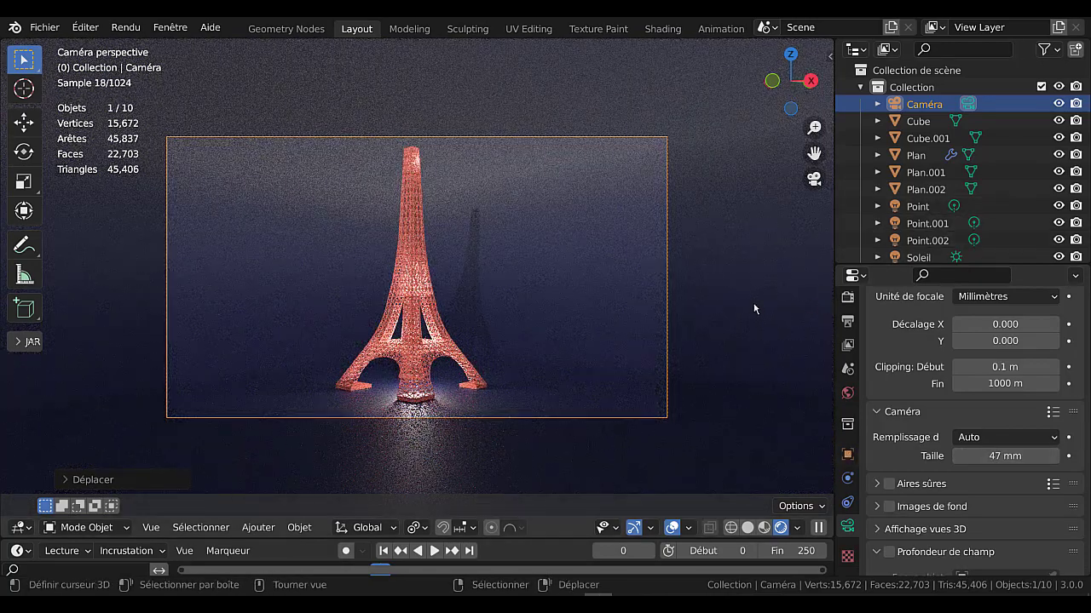
Enable Render Region and narrow the region from both sides to a portrait area around the tower and its shadow
left_click(846, 324)
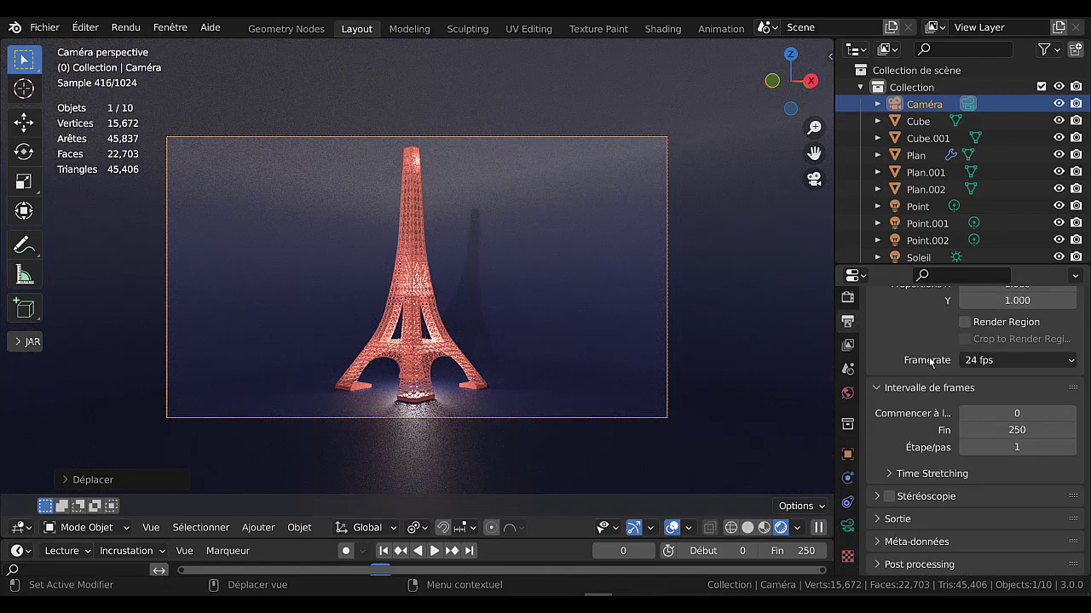
scroll(903, 419, "up", 3)
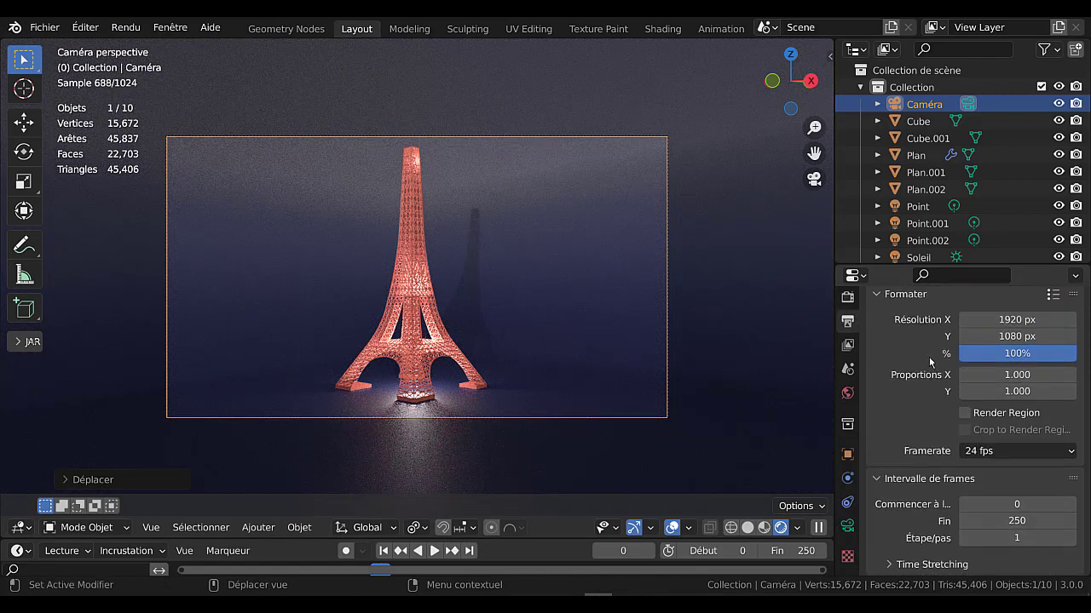
left_click(971, 415)
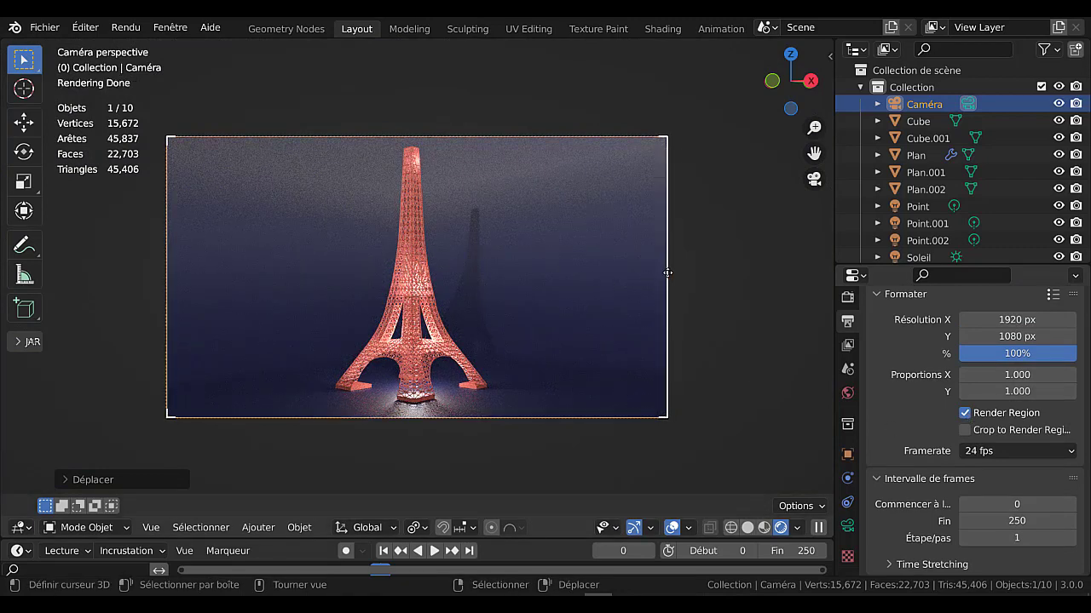
left_click_drag(667, 275, 514, 283)
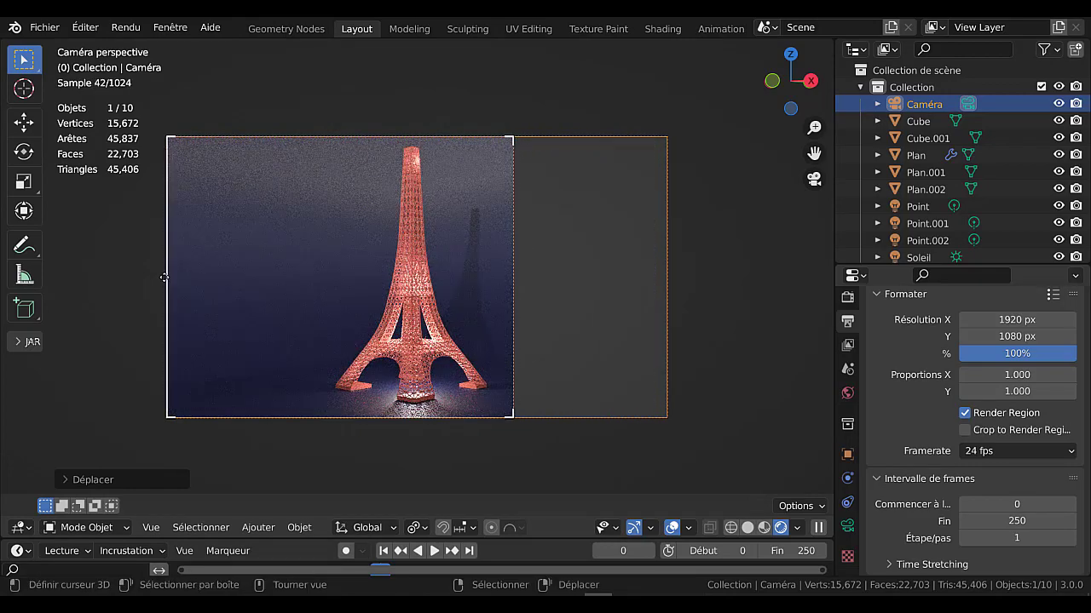
left_click_drag(168, 279, 302, 305)
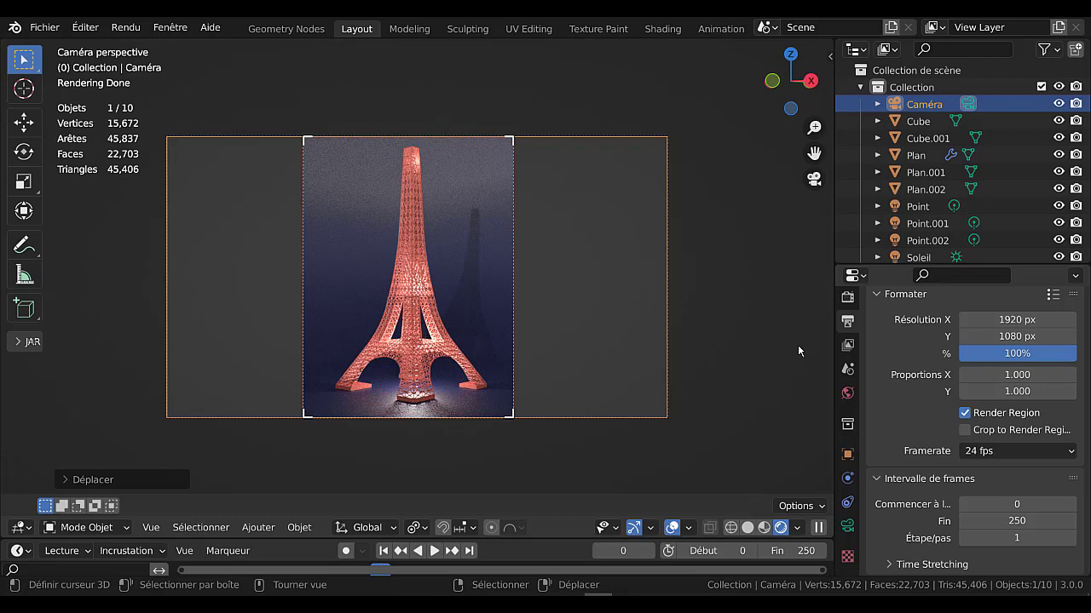
Render the tower region from the camera as a still image
key("F12")
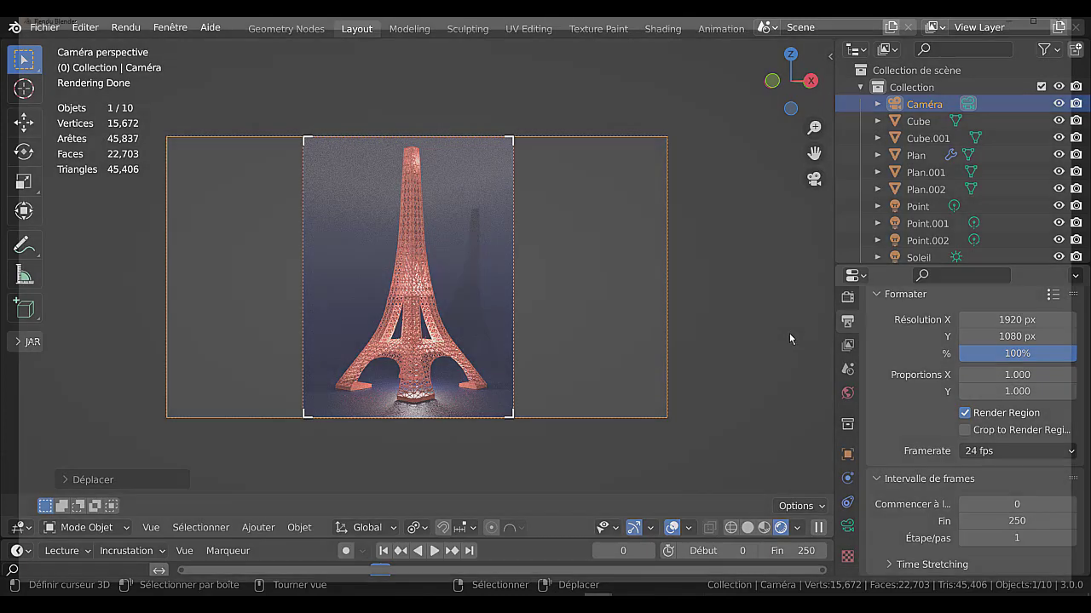
scroll(887, 361, "down", 1)
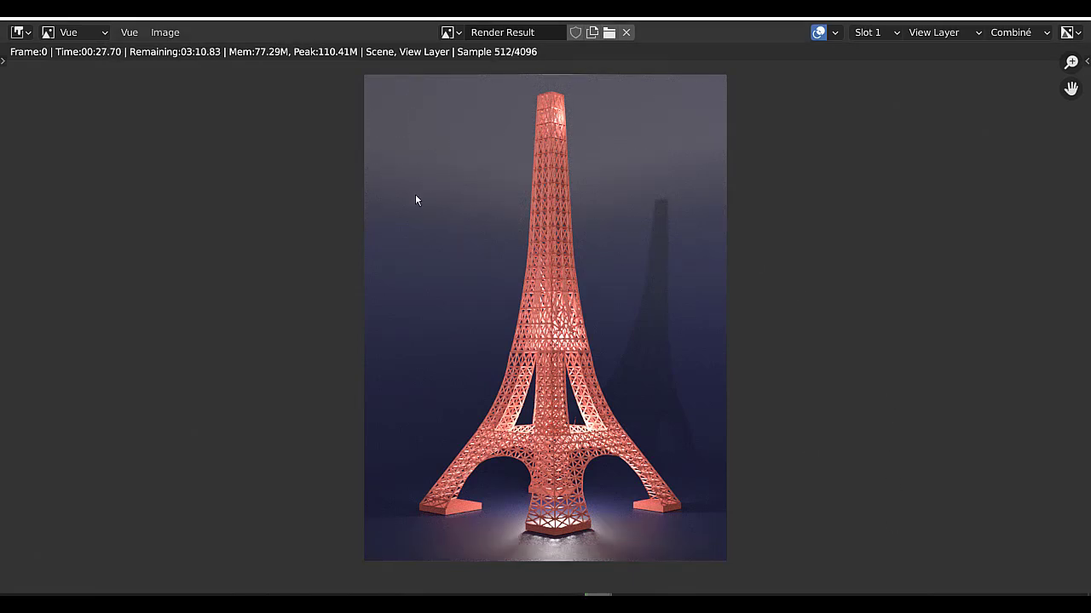
left_click(165, 36)
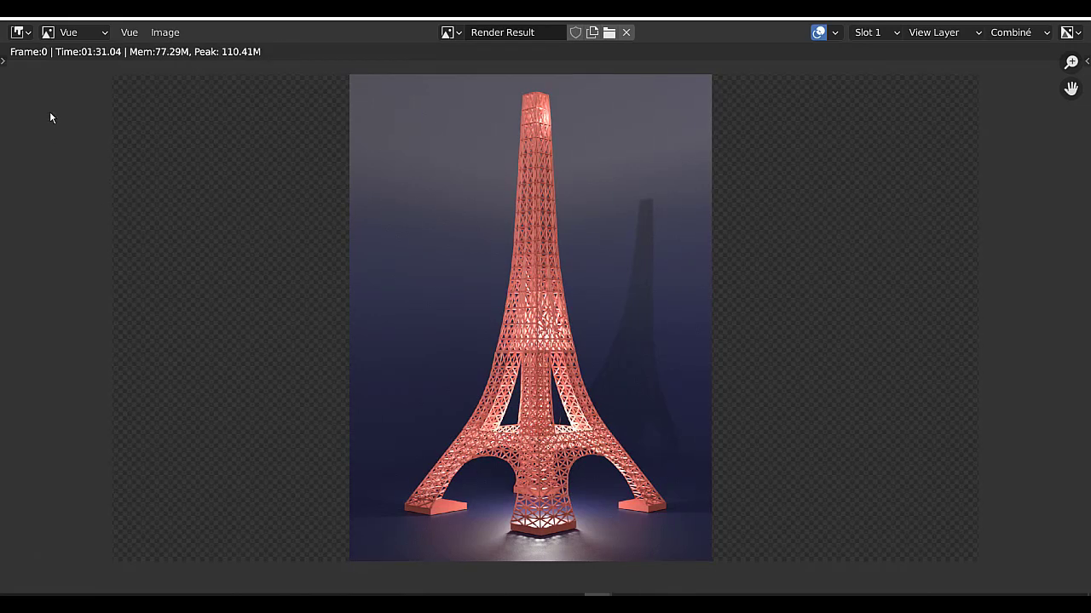
Save the rendered image to the Desktop as a PNG named "rendu du tuto n46" and close the render window
left_click(166, 32)
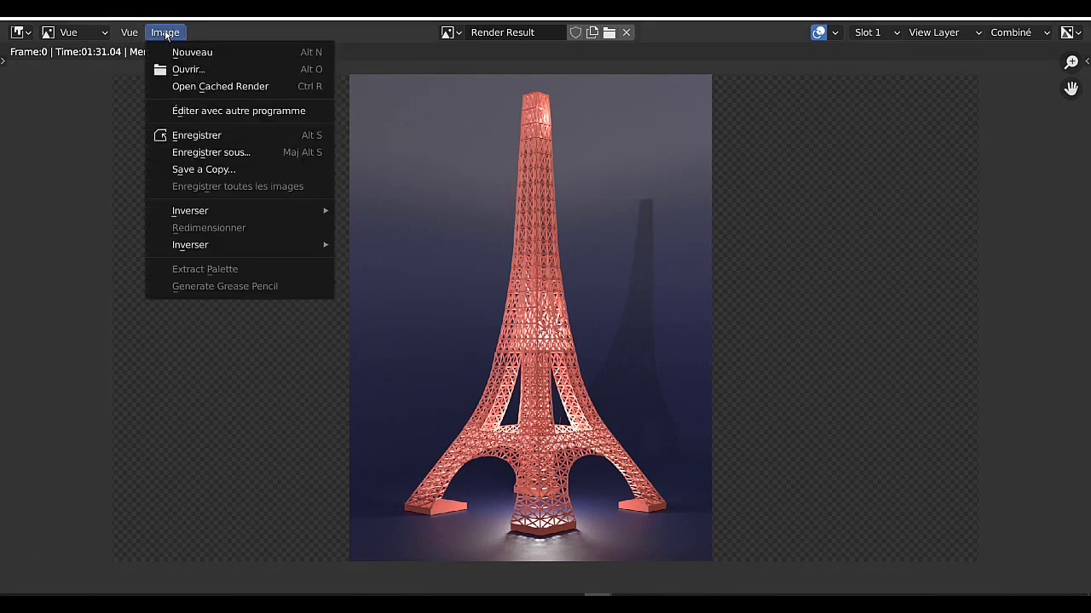
left_click(196, 152)
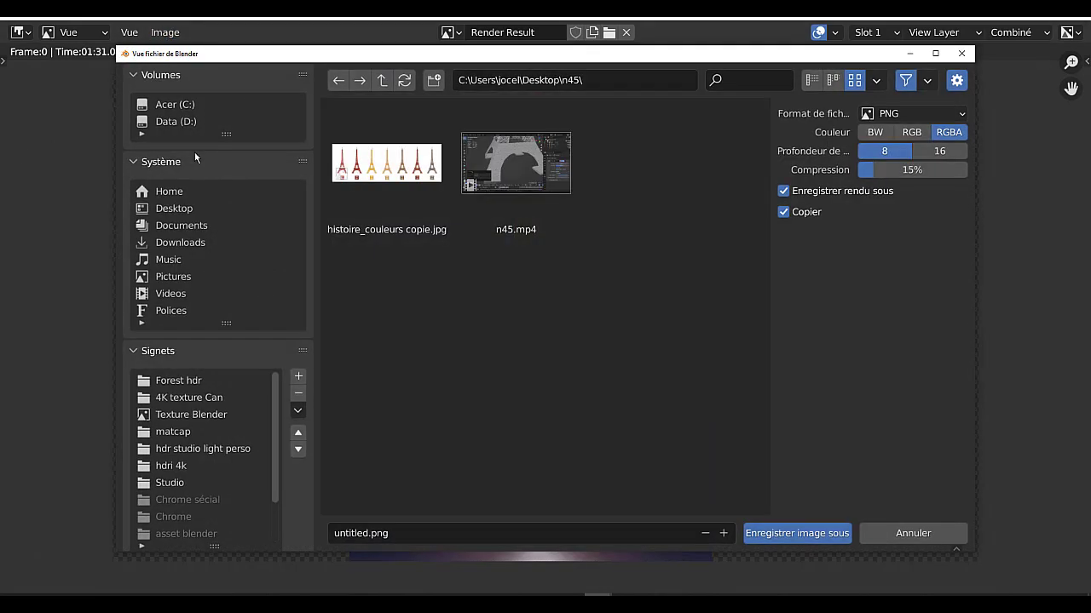
left_click(173, 210)
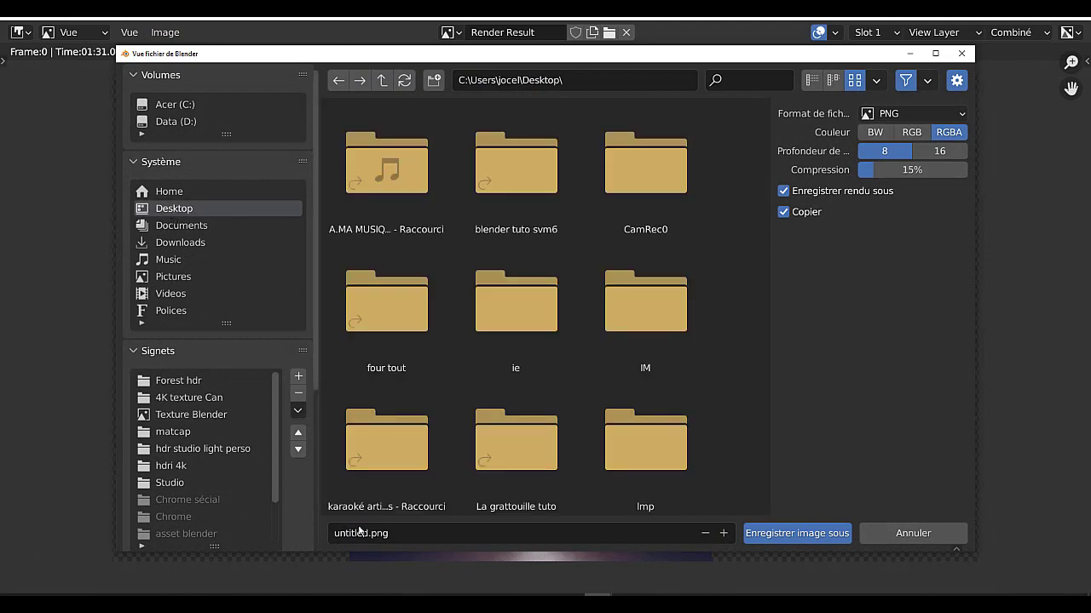
left_click(406, 533)
key("BackSpace")
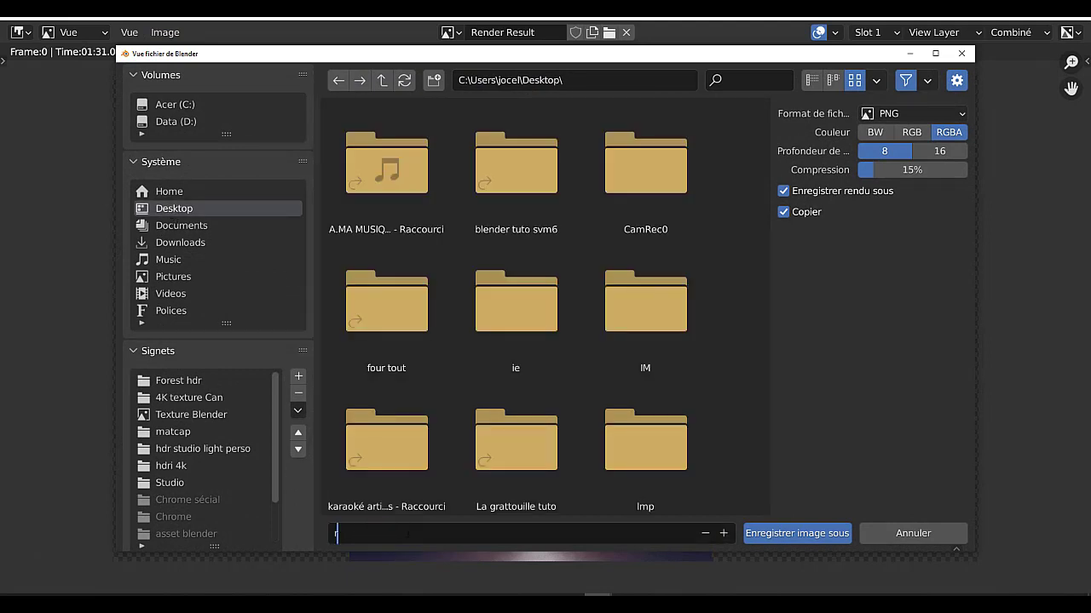
type("rendu du tuto n46")
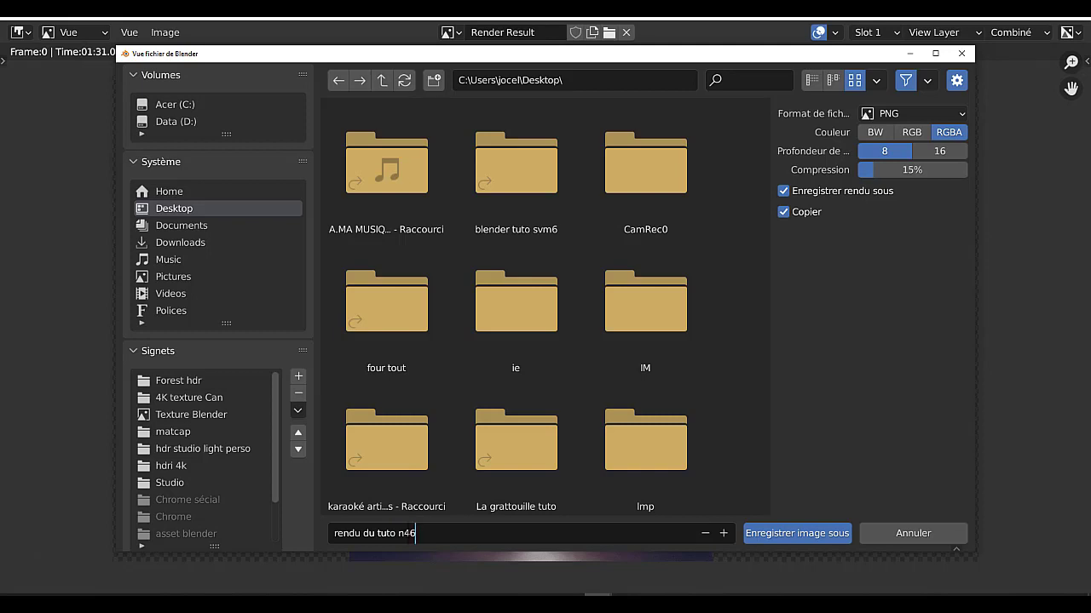
left_click(799, 534)
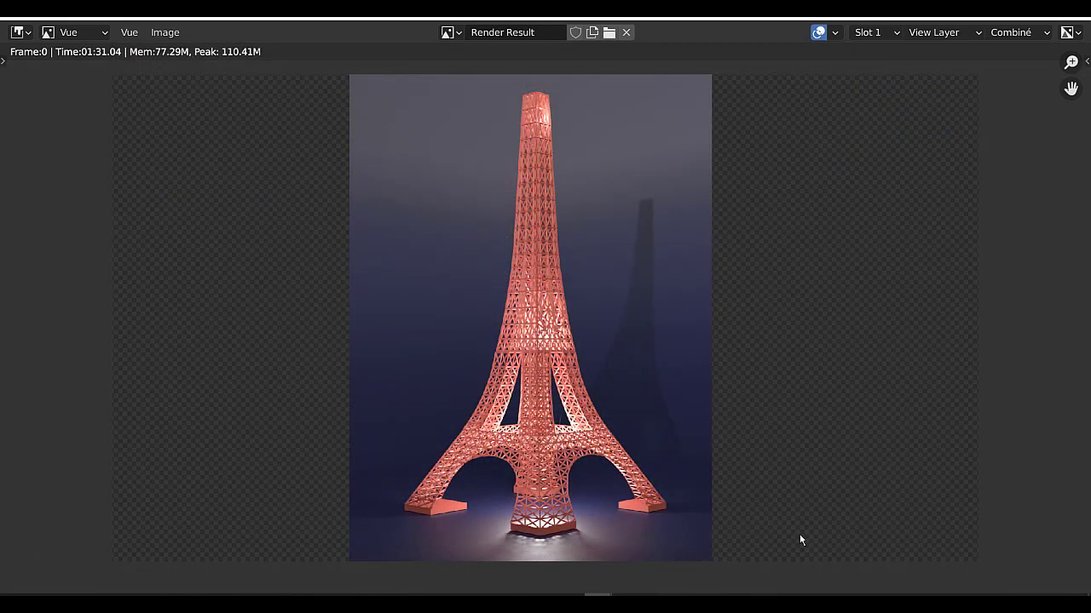
left_click(1076, 10)
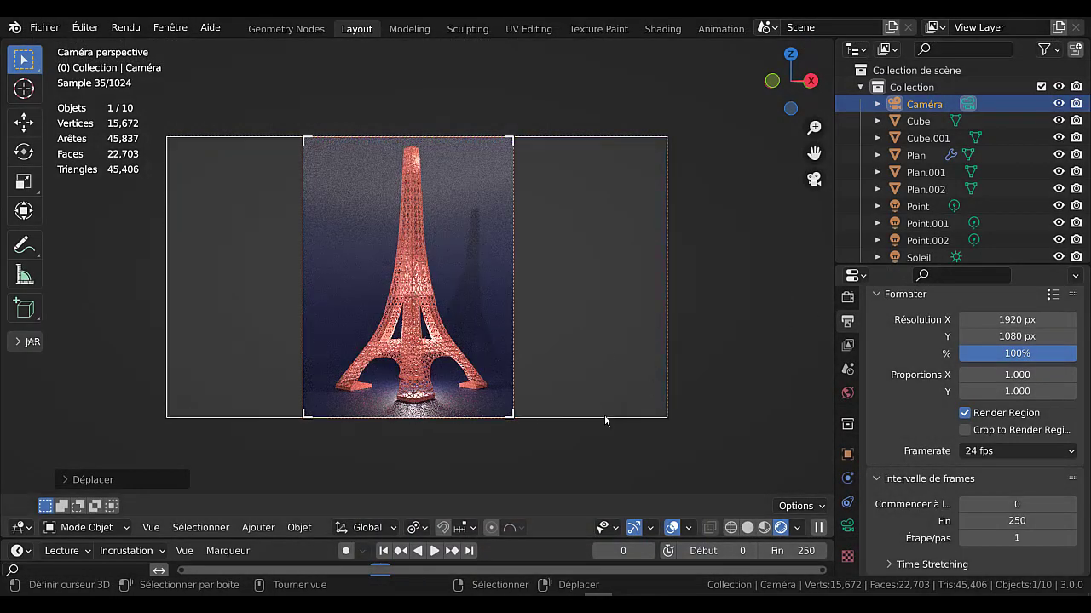
Save the project as a new file named "tour eiffel du n46.blend" on the Desktop
left_click(53, 30)
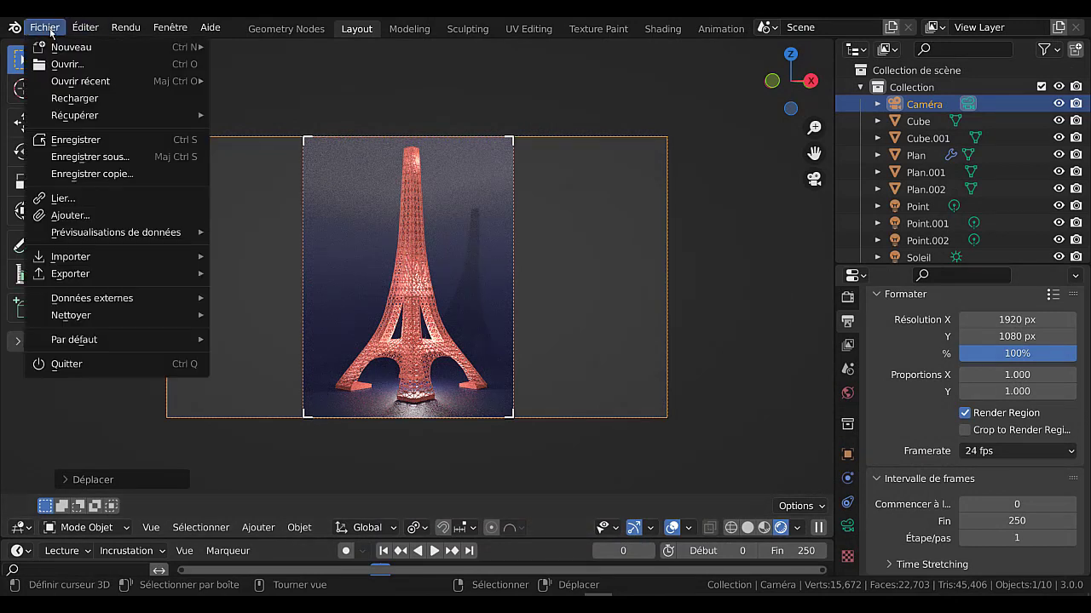
left_click(82, 158)
left_click(459, 524)
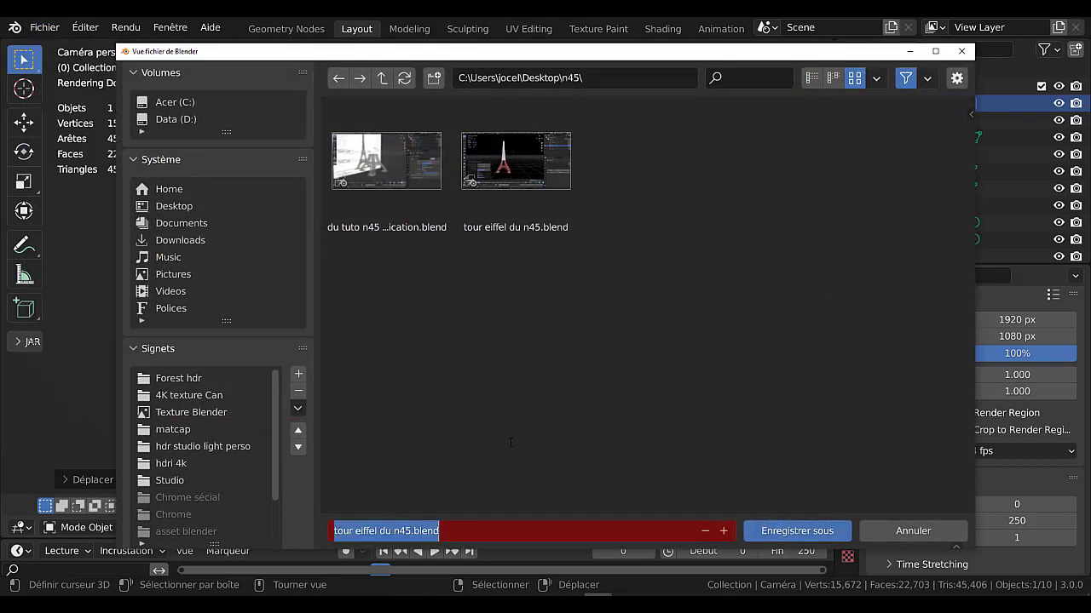
key("End")
key("BackSpace")
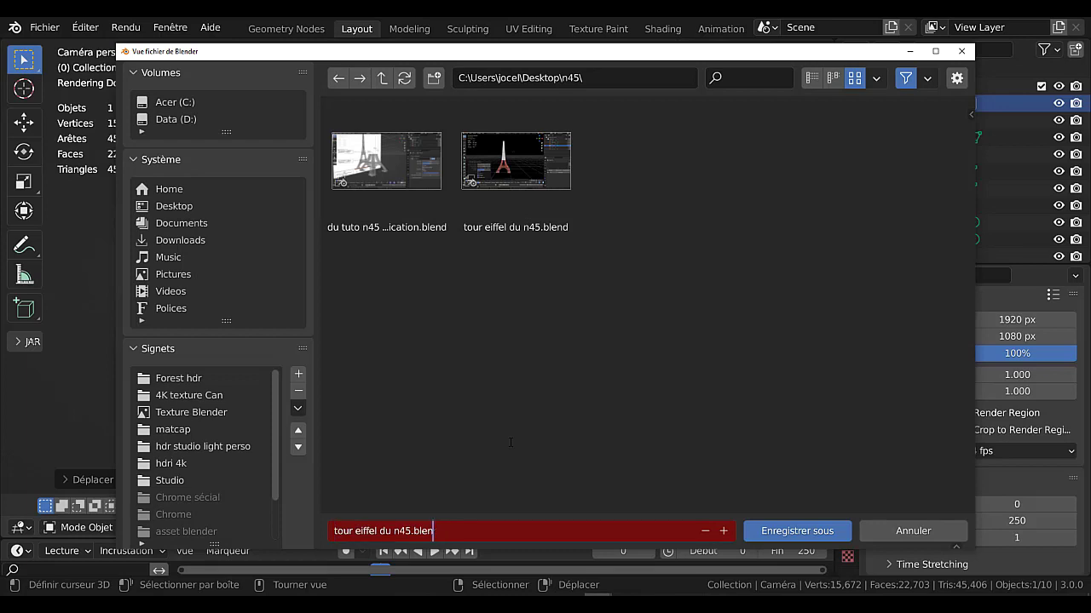
key("BackSpace")
key("BackSpace")
key("BackSpace")
key("BackSpace")
key("BackSpace")
key("BackSpace")
type("6")
left_click(174, 206)
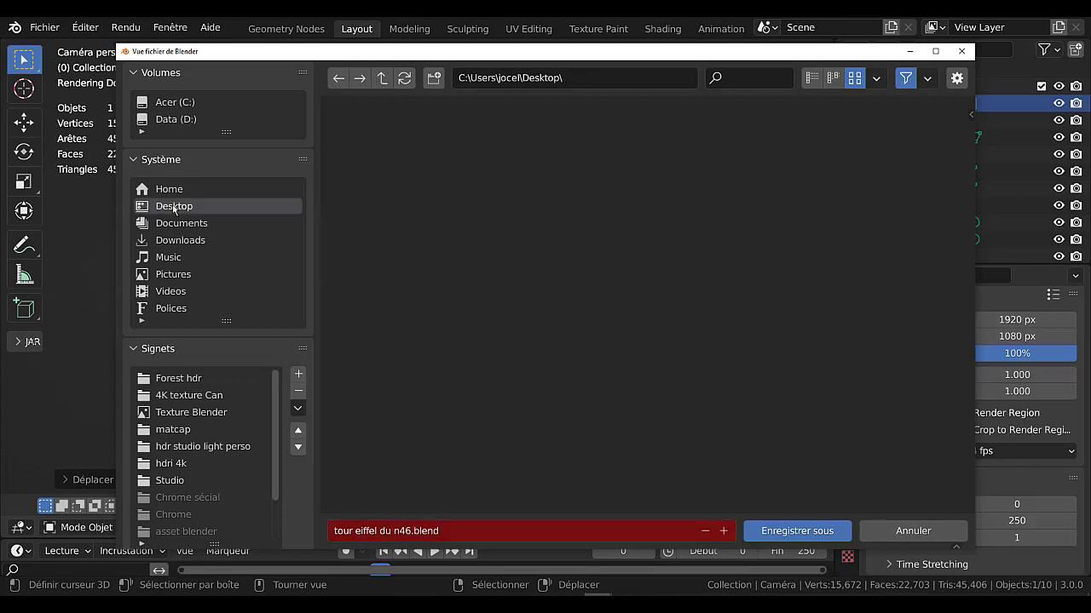
left_click(808, 534)
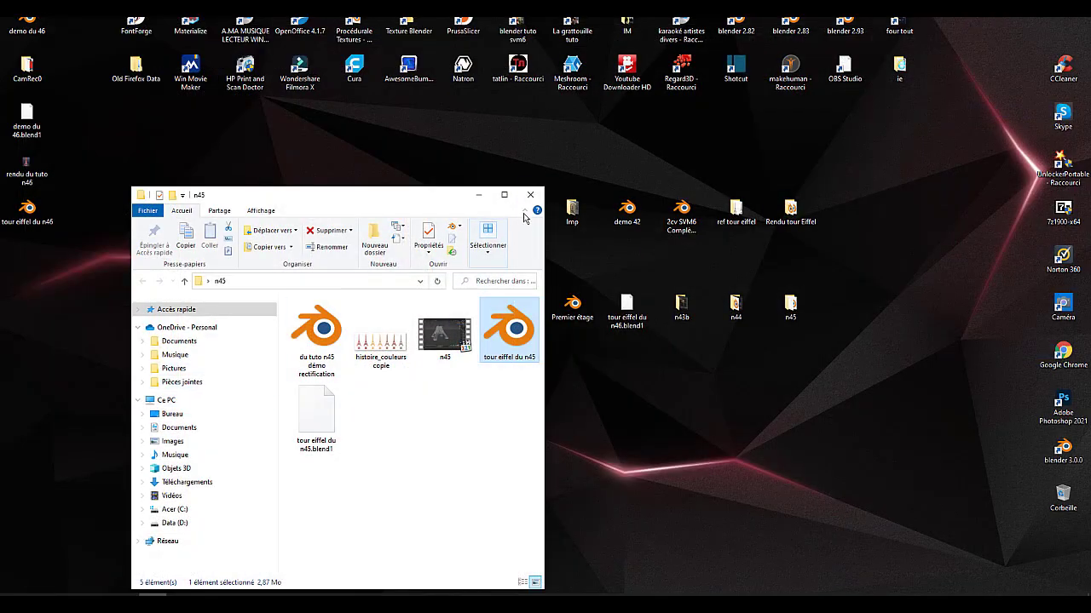
On the Windows desktop, move the "rendu du tuto n46" image to a clear area and open it in the image viewer
left_click(530, 194)
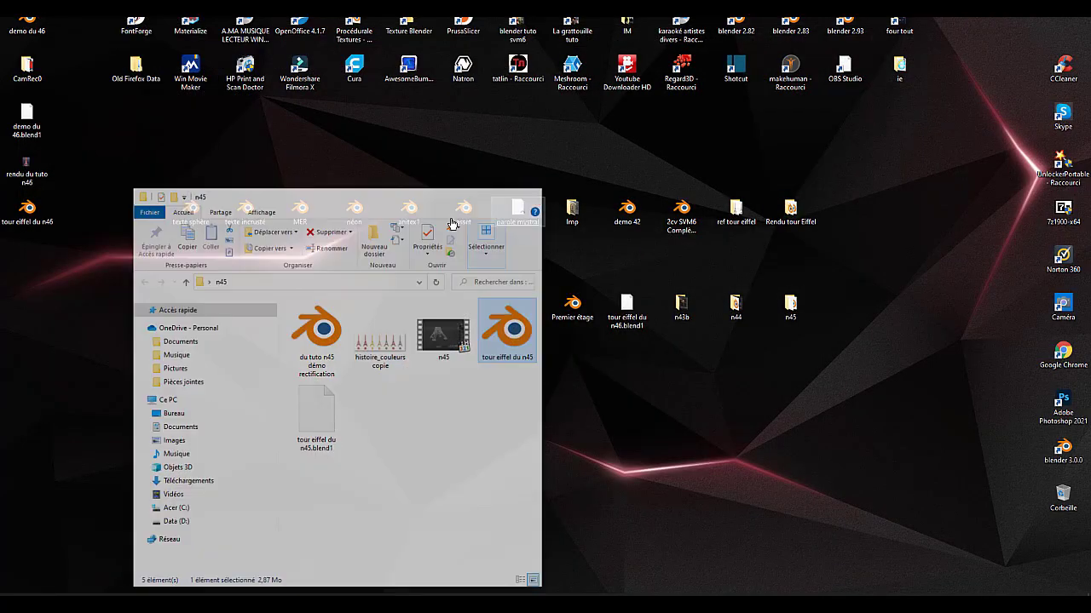
left_click_drag(26, 179, 356, 367)
left_click(267, 391)
double_click(354, 356)
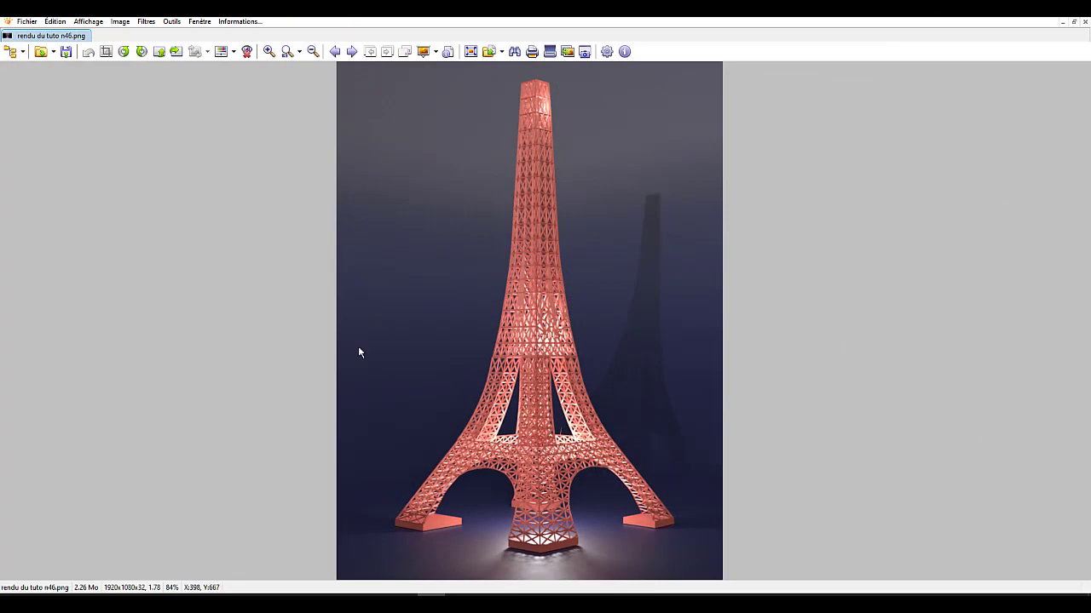
Examine the saved render up close and as a whole, checking the lattice, the arches, the lighting and the tower's shadow
scroll(662, 375, "up", 4, "ctrl")
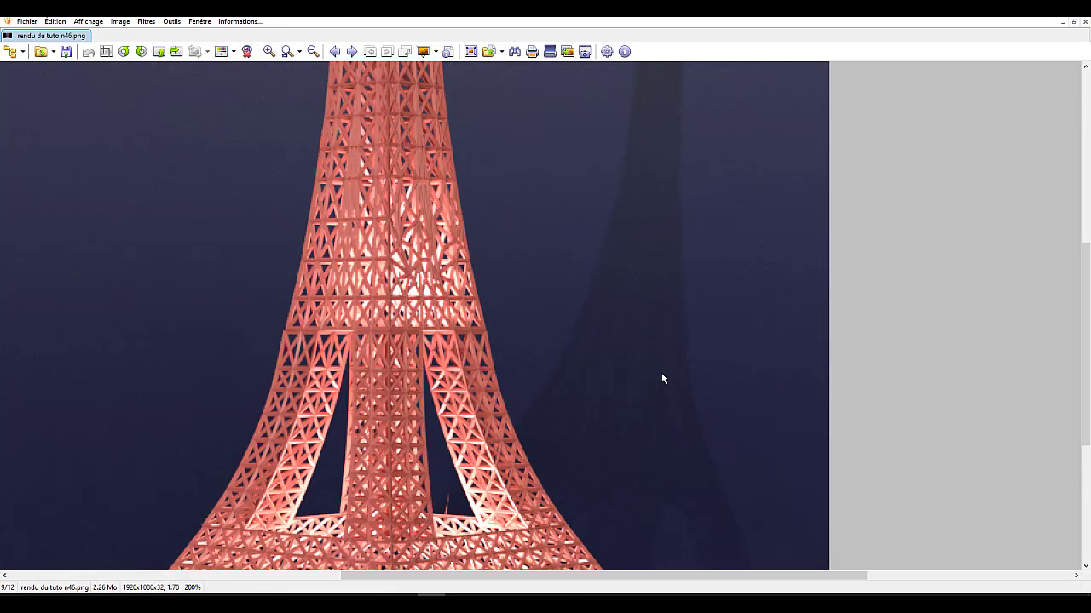
scroll(662, 378, "down", 4, "ctrl")
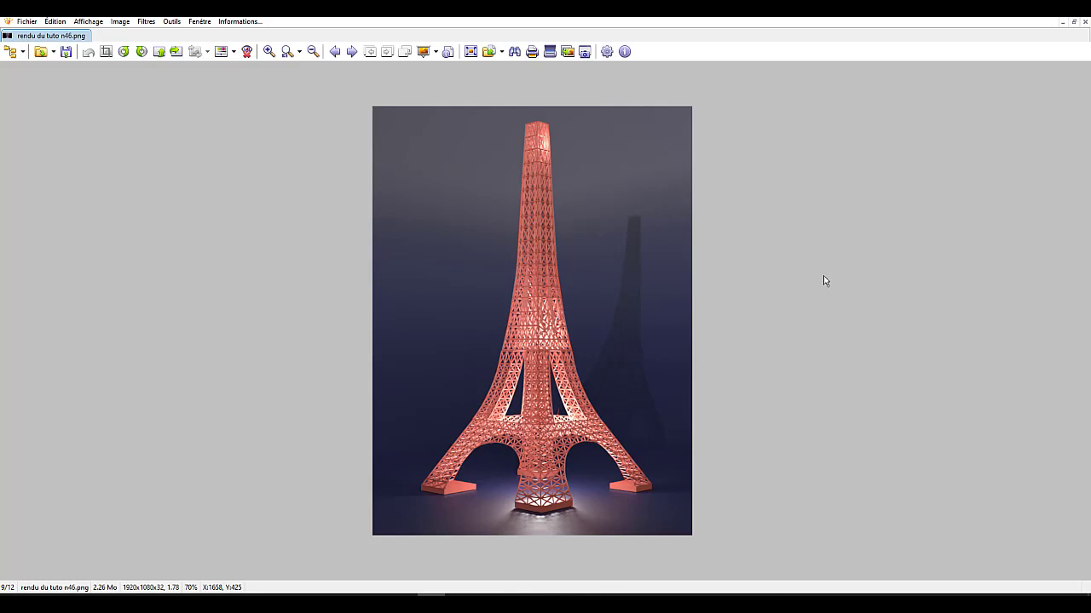
scroll(795, 342, "up", 2, "ctrl")
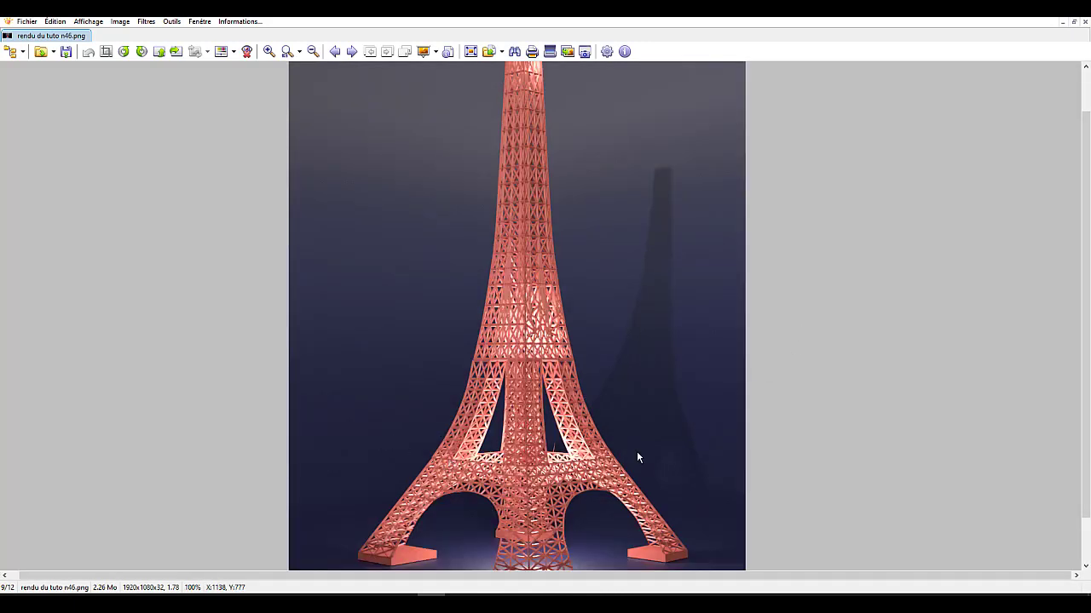
scroll(637, 458, "down", 2, "ctrl")
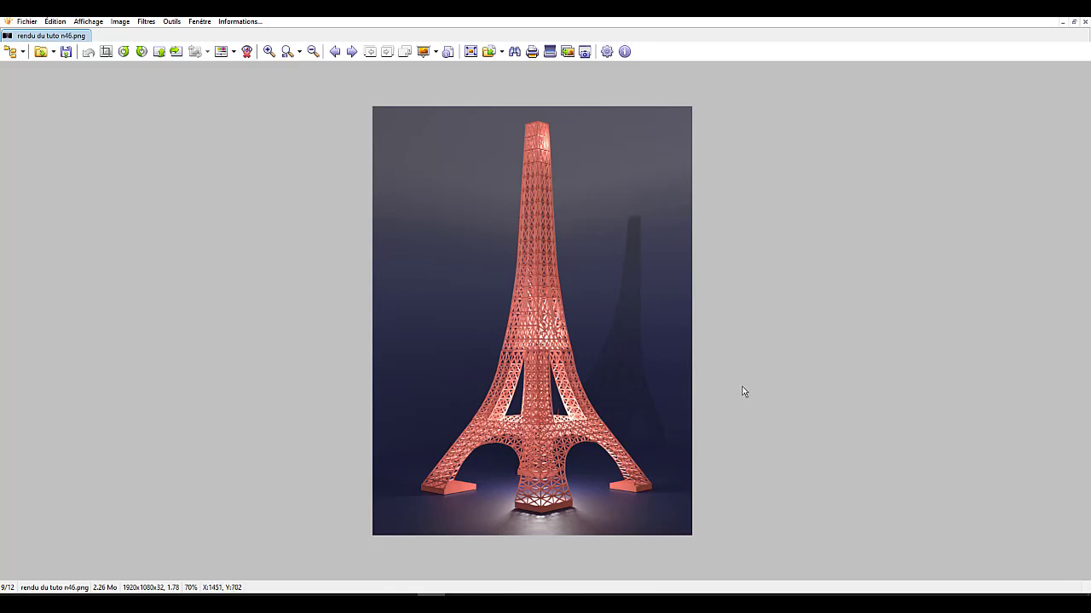
scroll(524, 390, "up", 2)
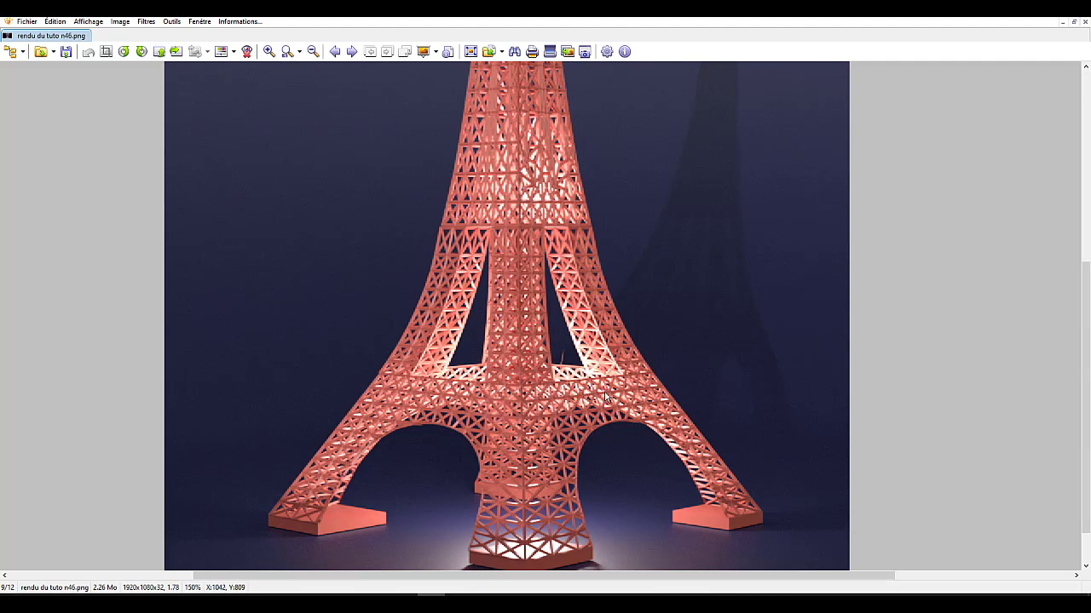
scroll(584, 397, "down", 1)
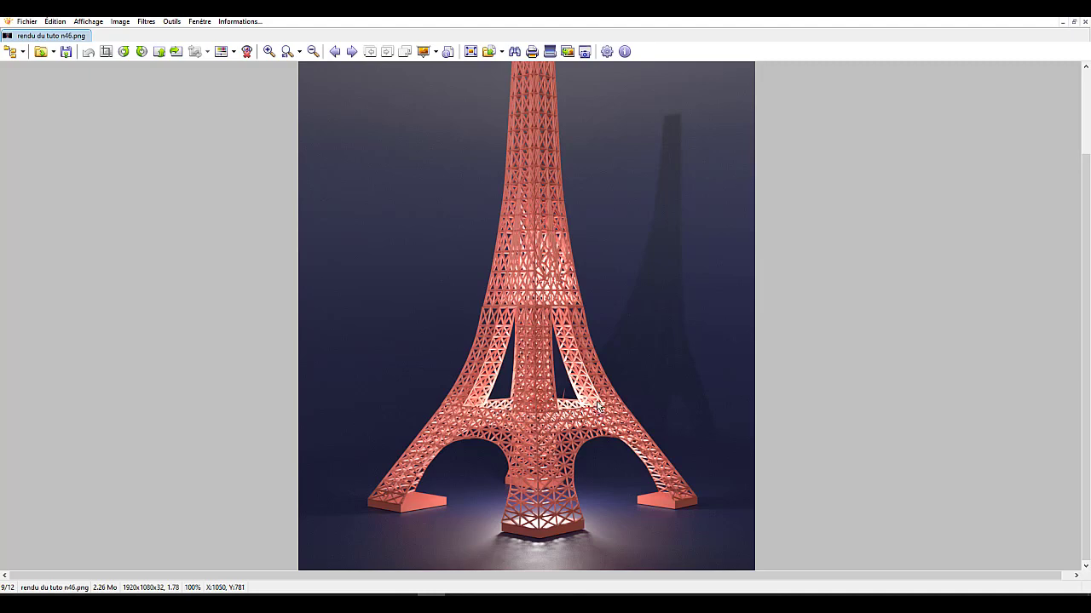
scroll(735, 353, "down", 1)
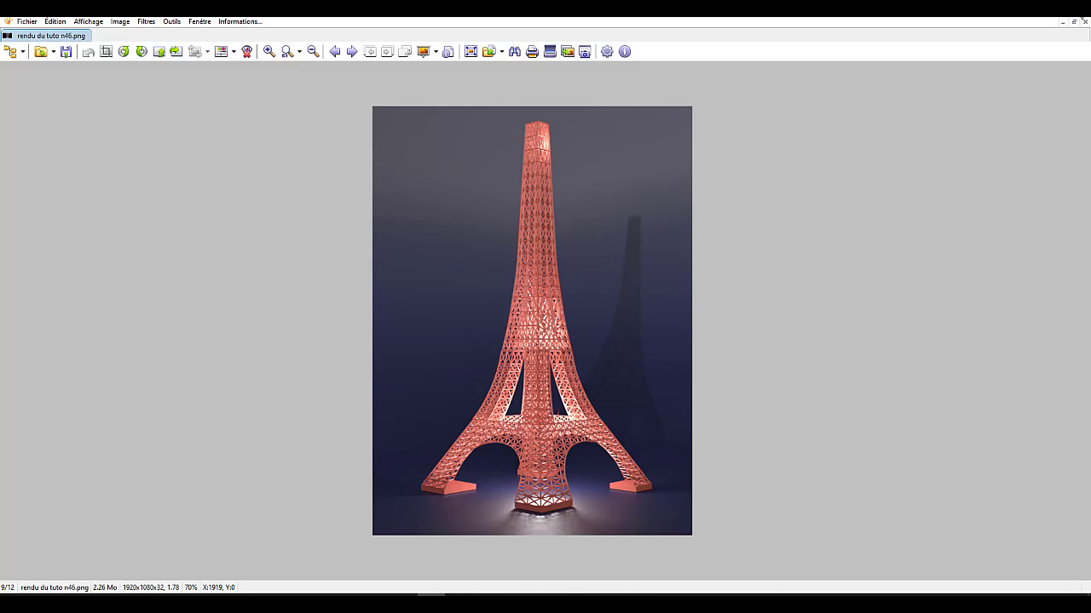
scroll(576, 381, "up", 3)
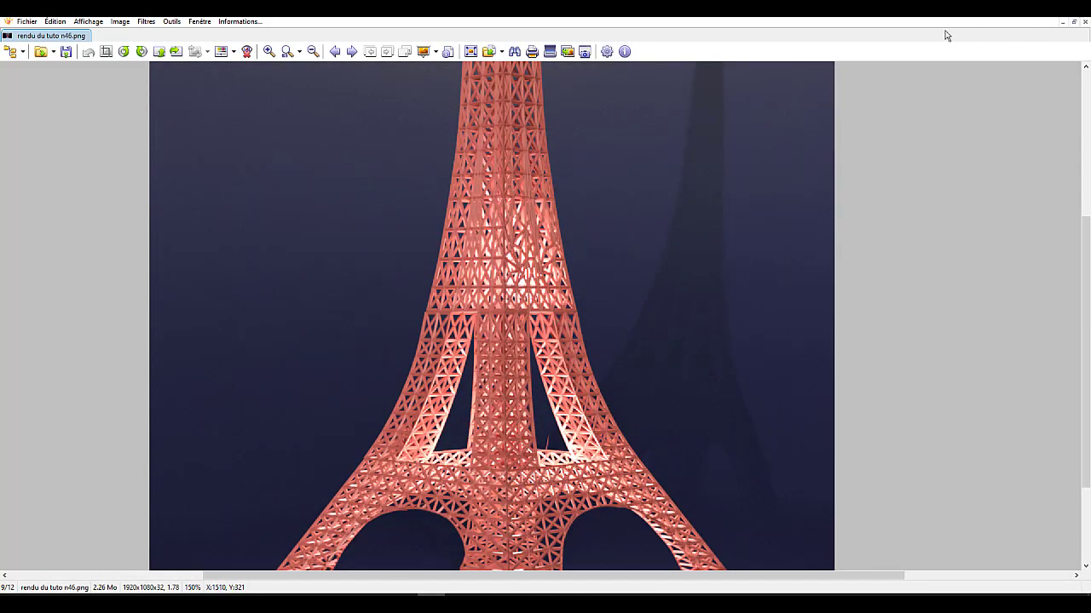
scroll(1034, 111, "down", 3)
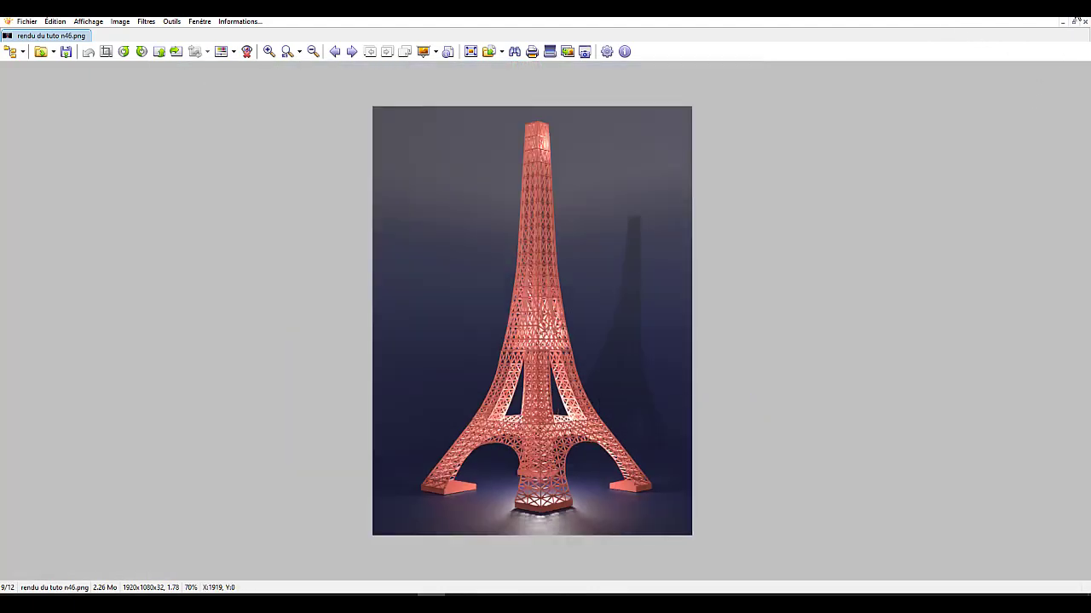